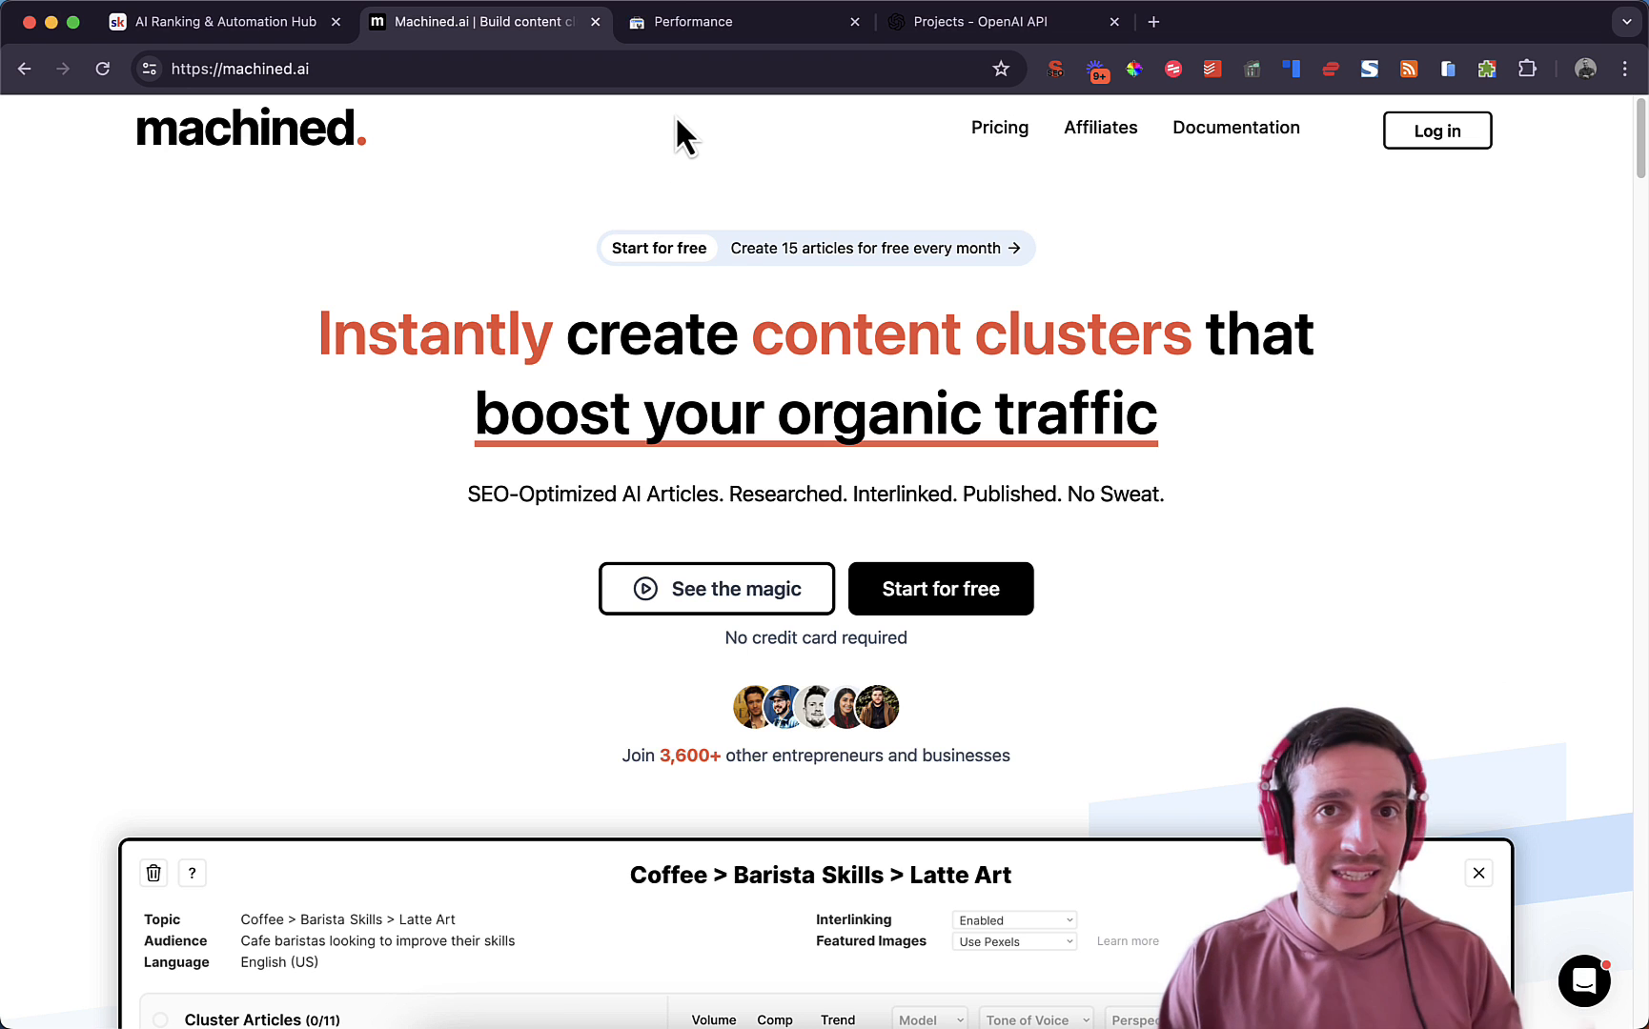
# Switch among the open browser windows and bring the Machined.ai window back to full size.
pyautogui.click(696, 22)
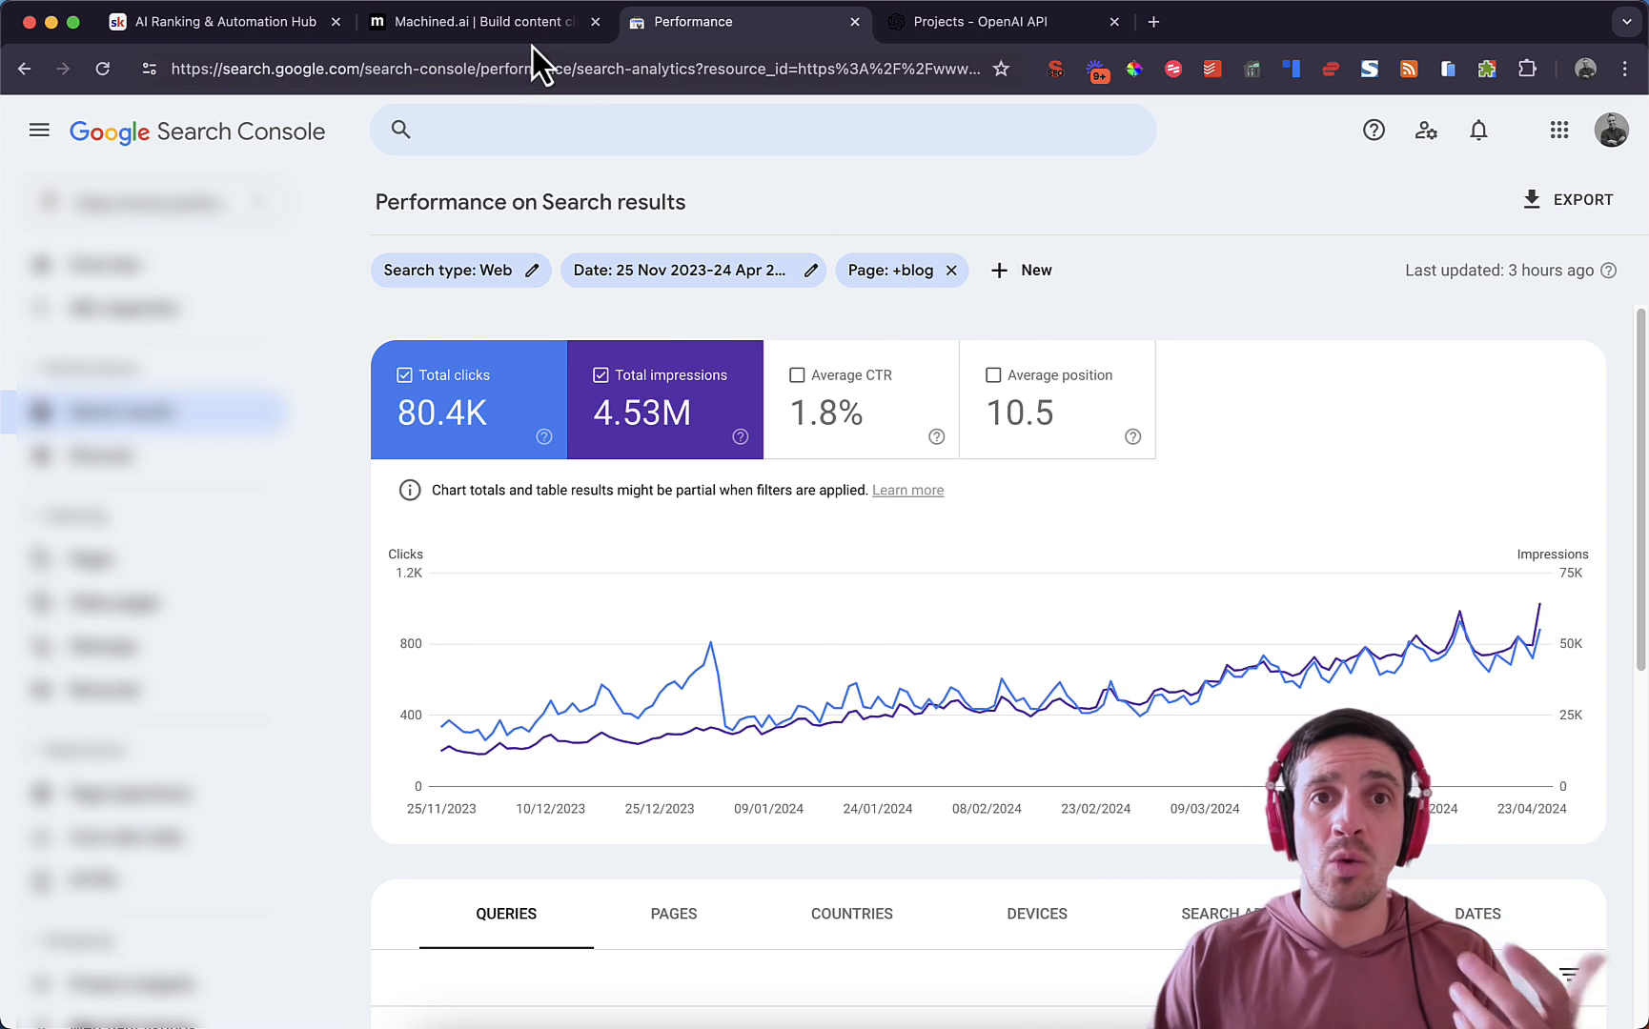
pyautogui.click(516, 23)
pyautogui.press('F3')
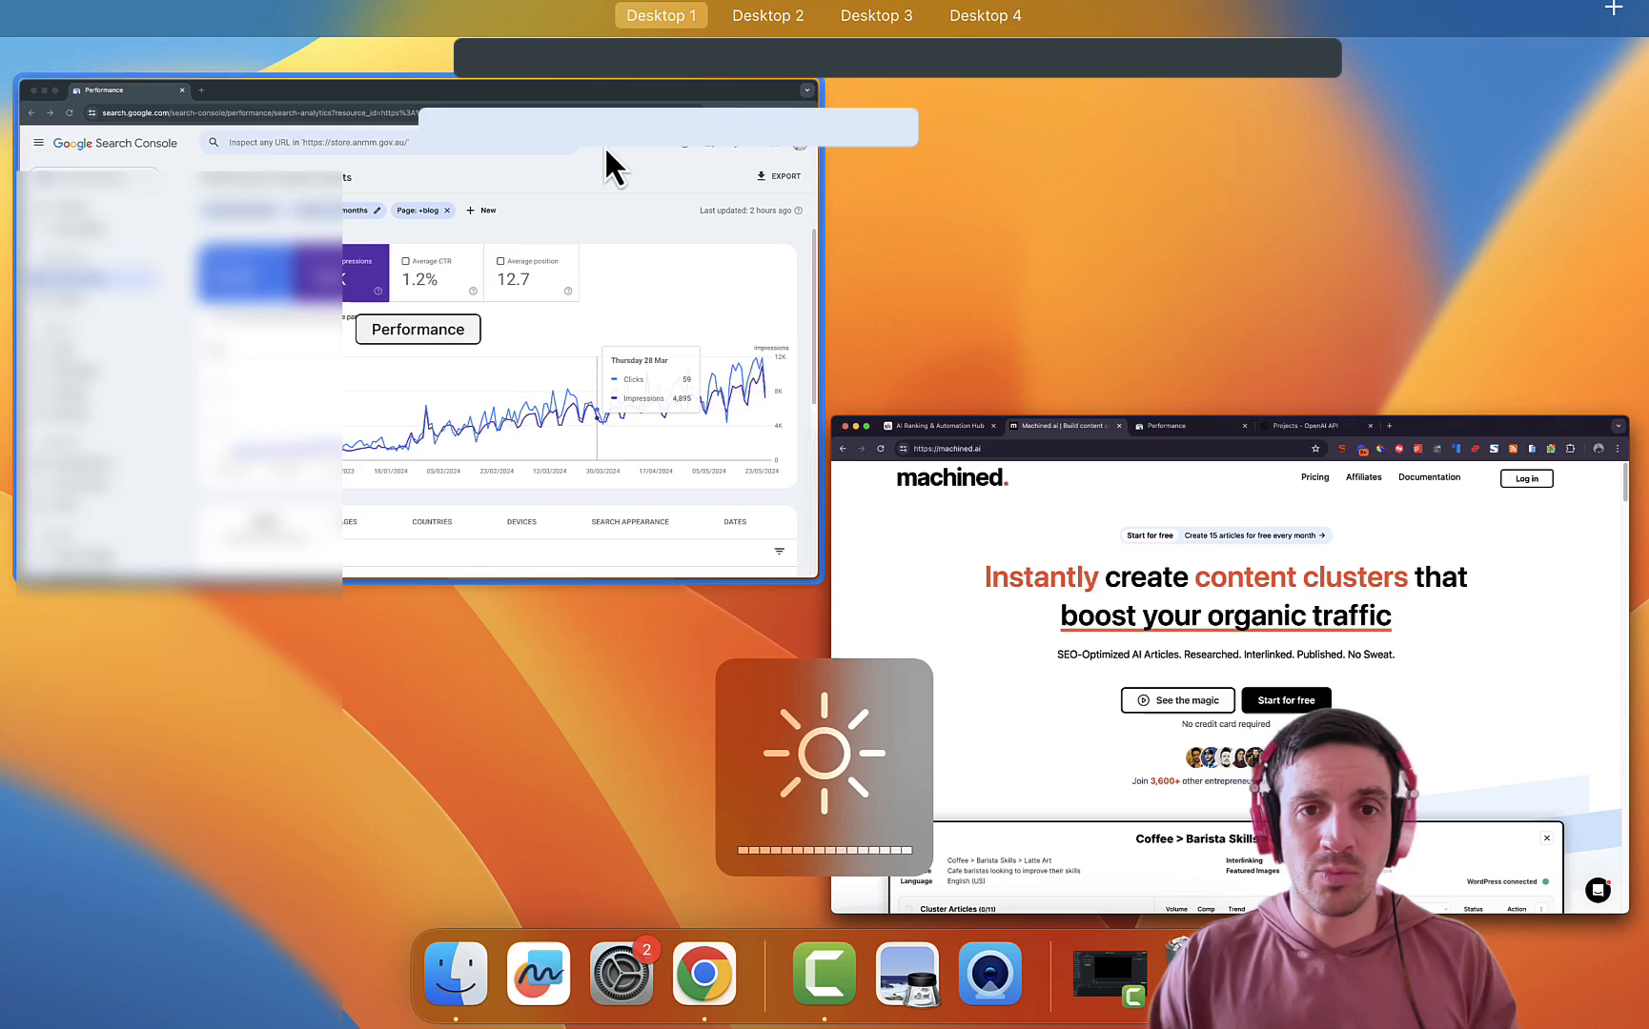
pyautogui.click(605, 144)
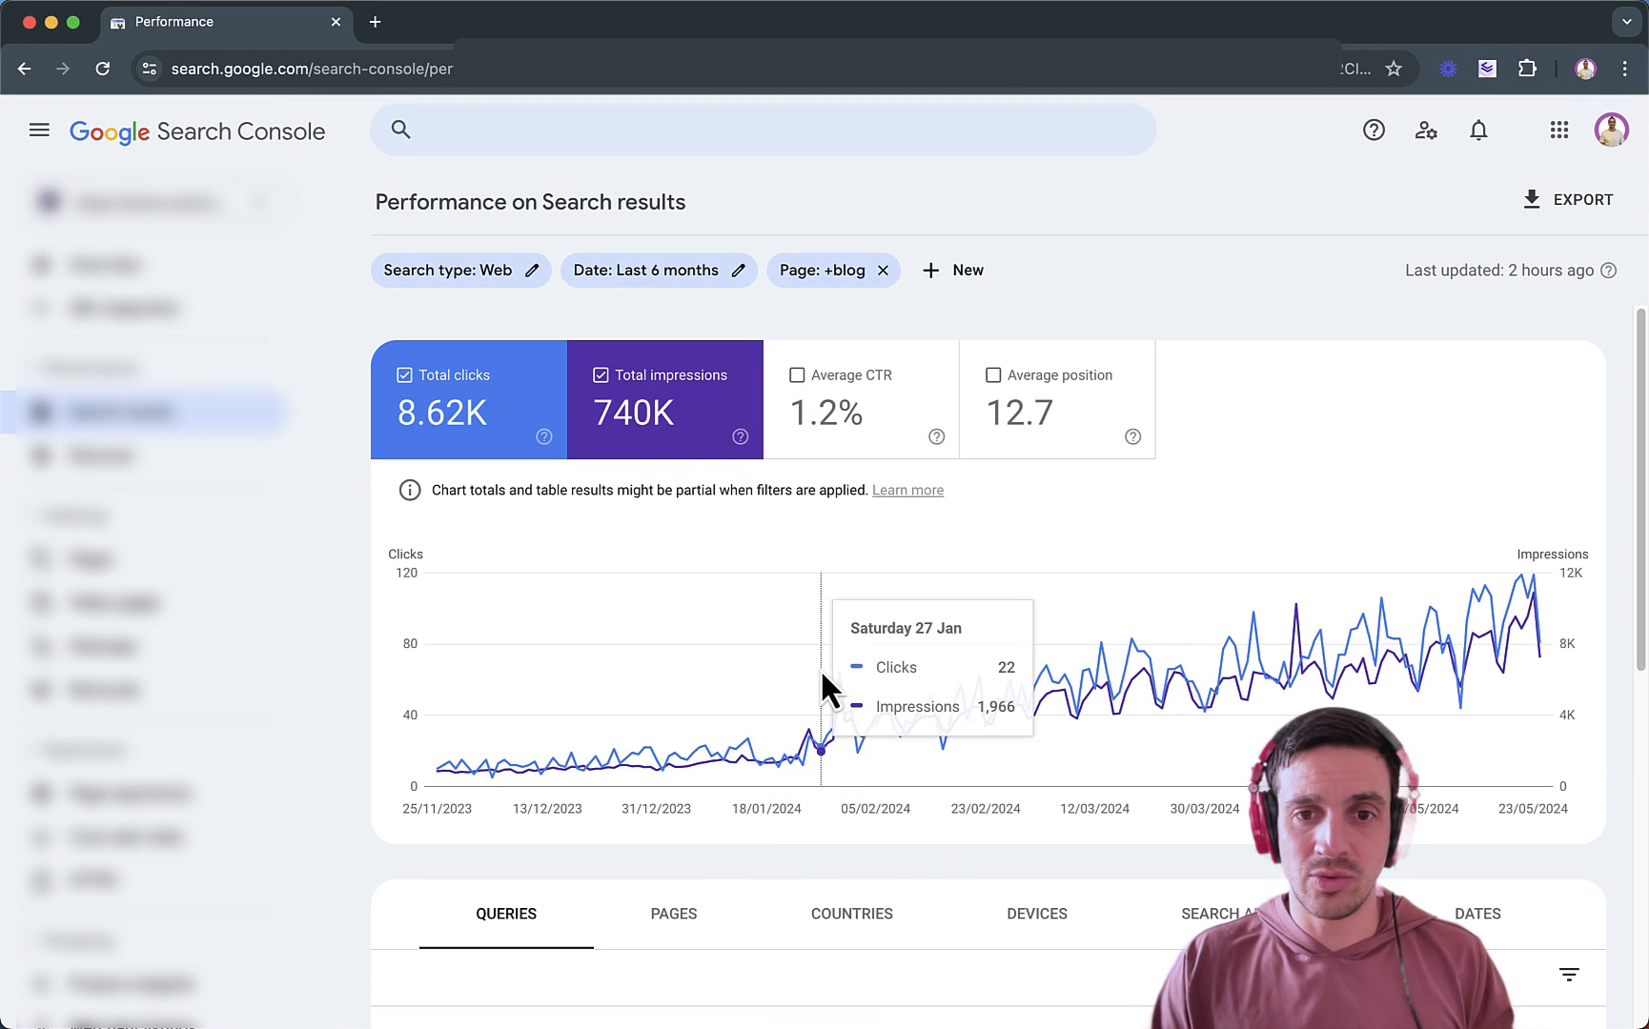
pyautogui.moveTo(848, 672)
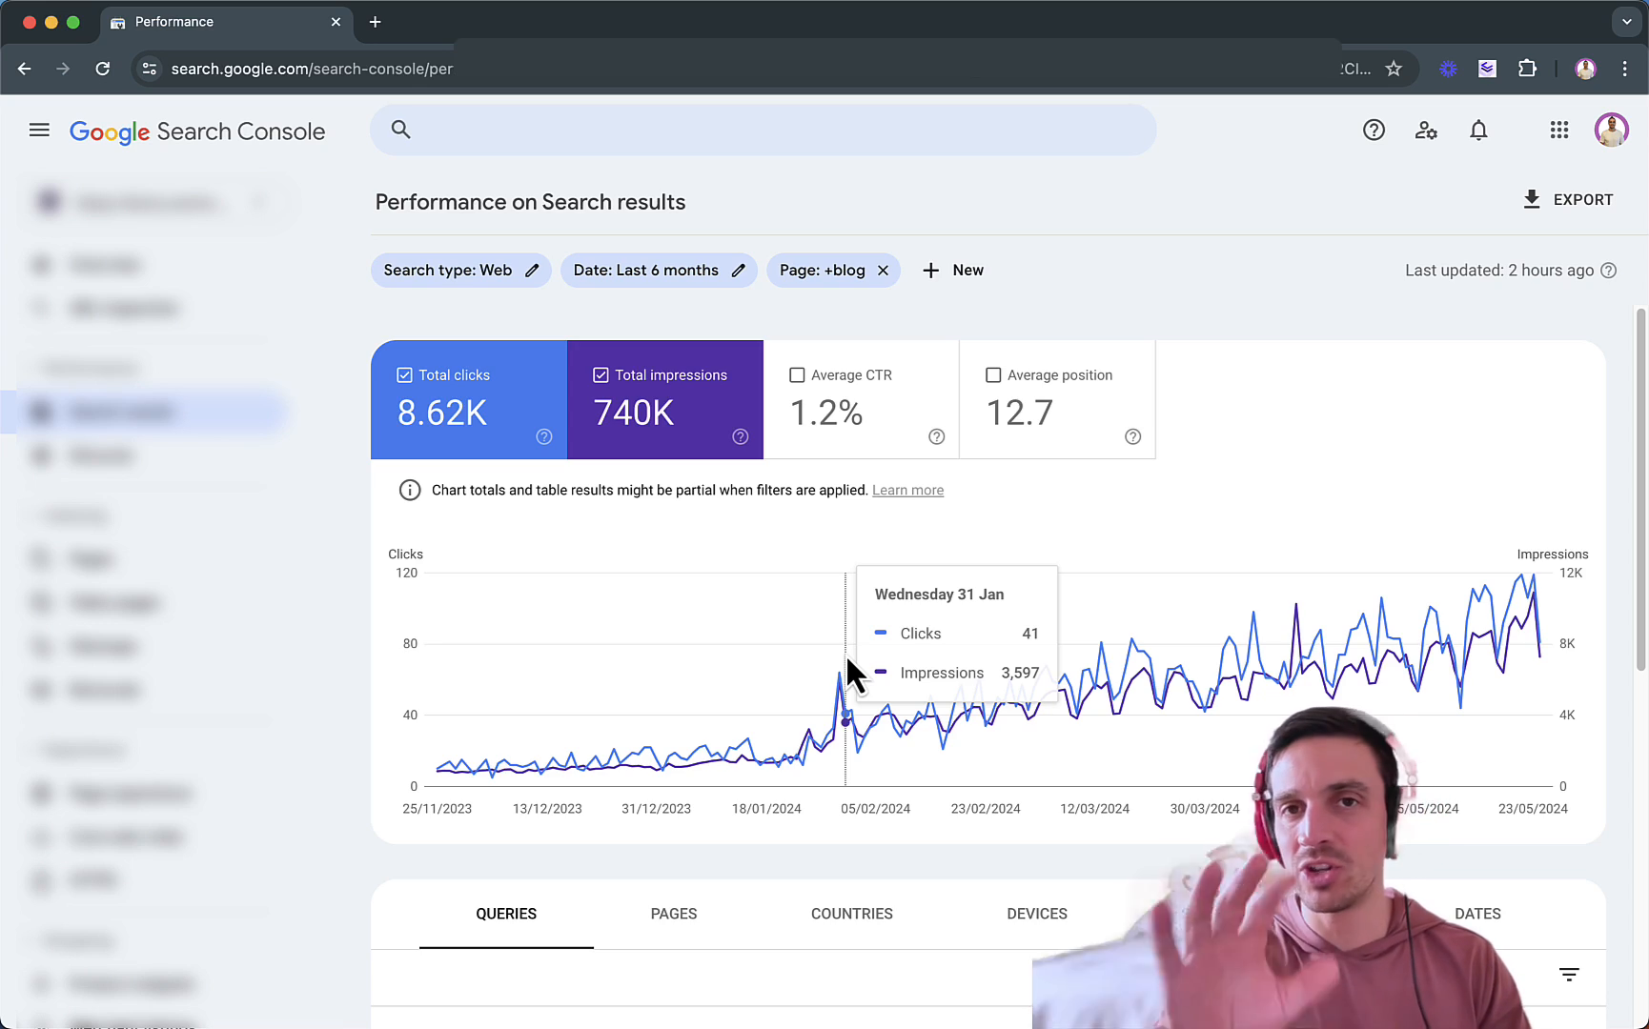
pyautogui.hotkey('ctrl', 'Up')
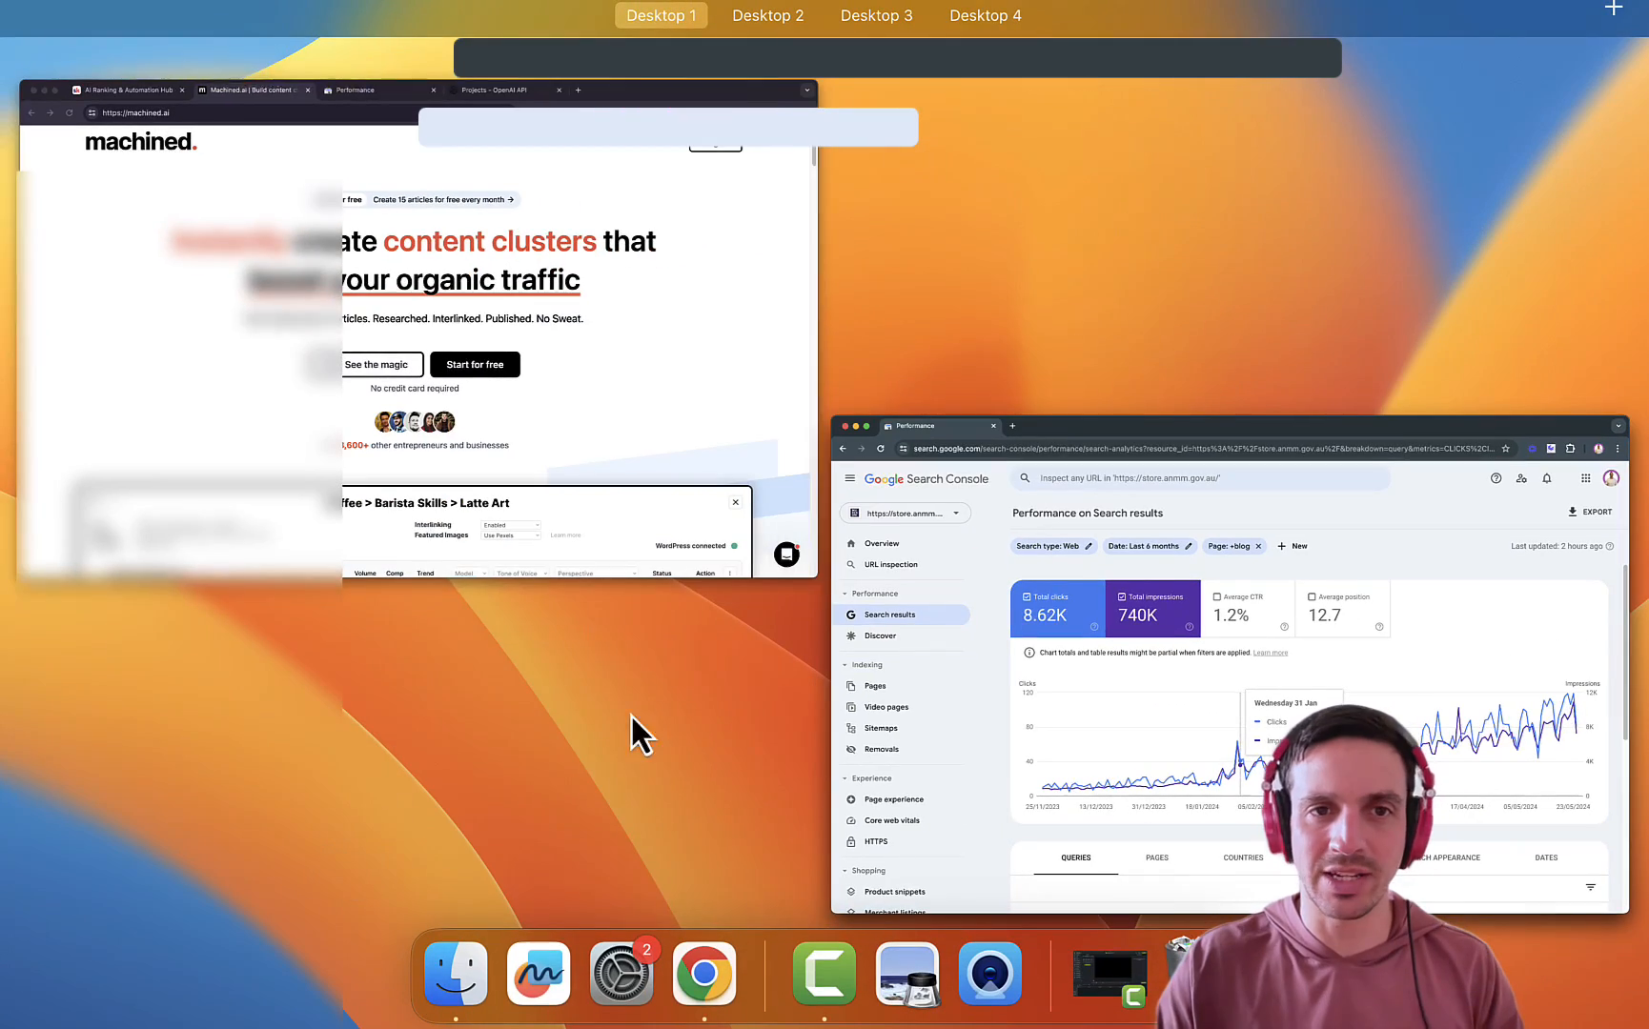
pyautogui.click(389, 408)
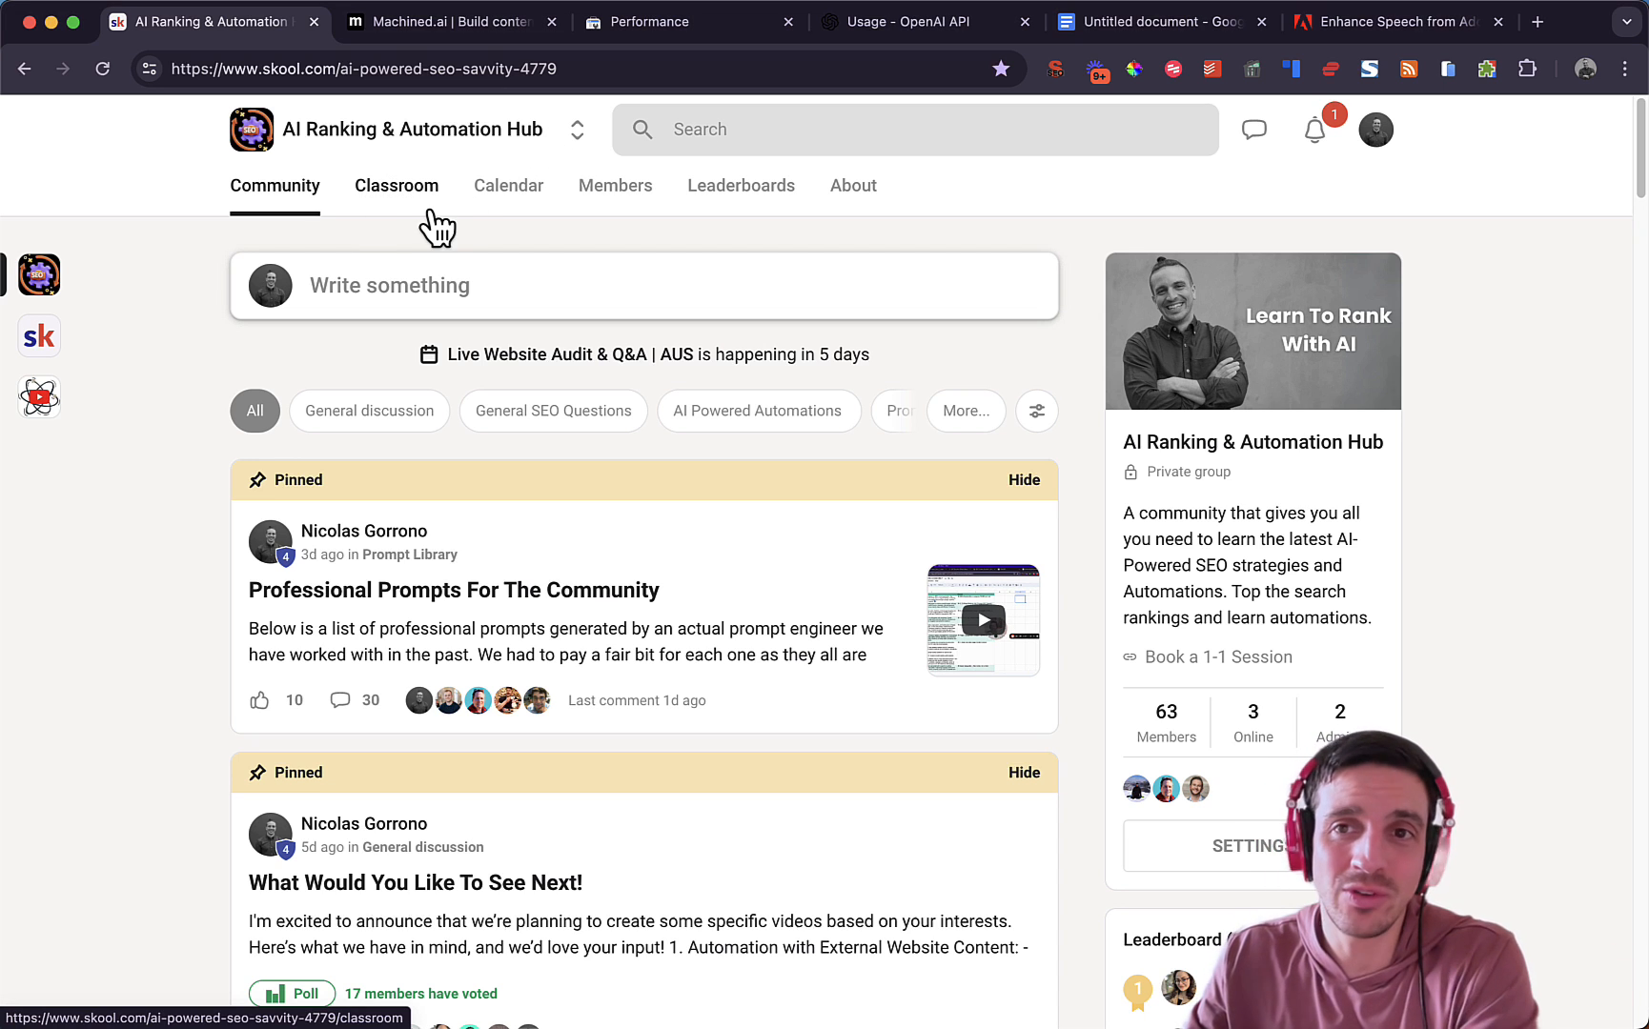
# View the community Classroom courses, then open the community's event calendar.
pyautogui.click(398, 186)
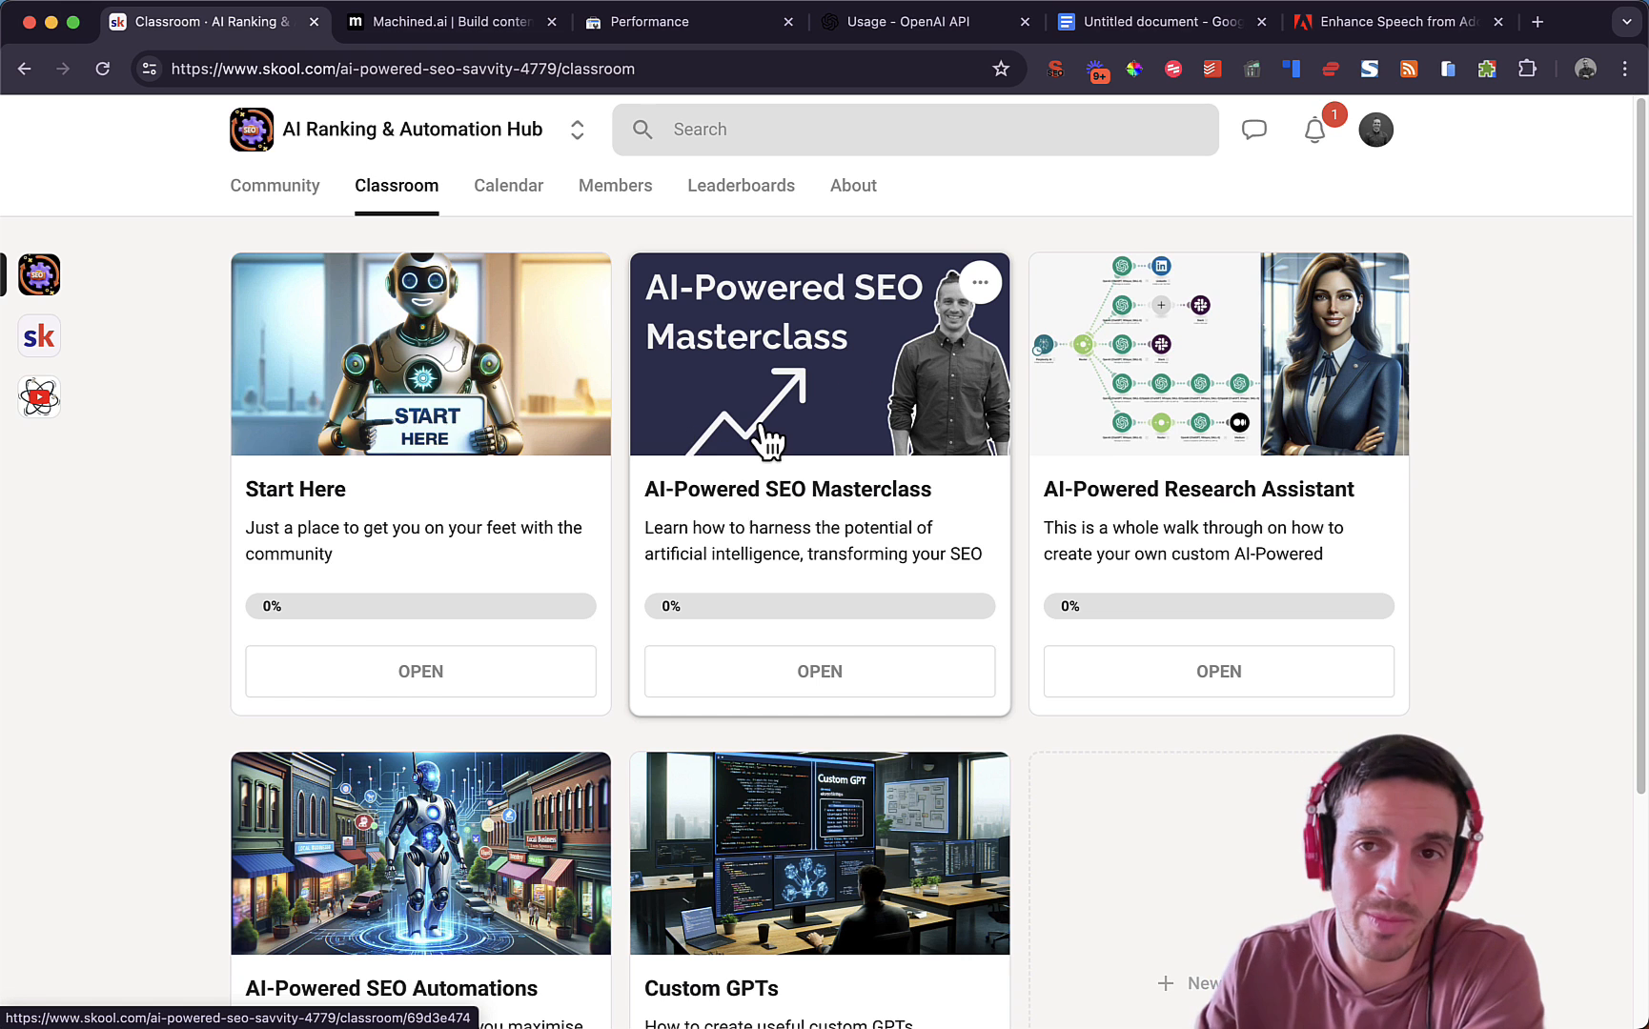
pyautogui.scroll(-3, 773, 435)
pyautogui.scroll(-3, 768, 420)
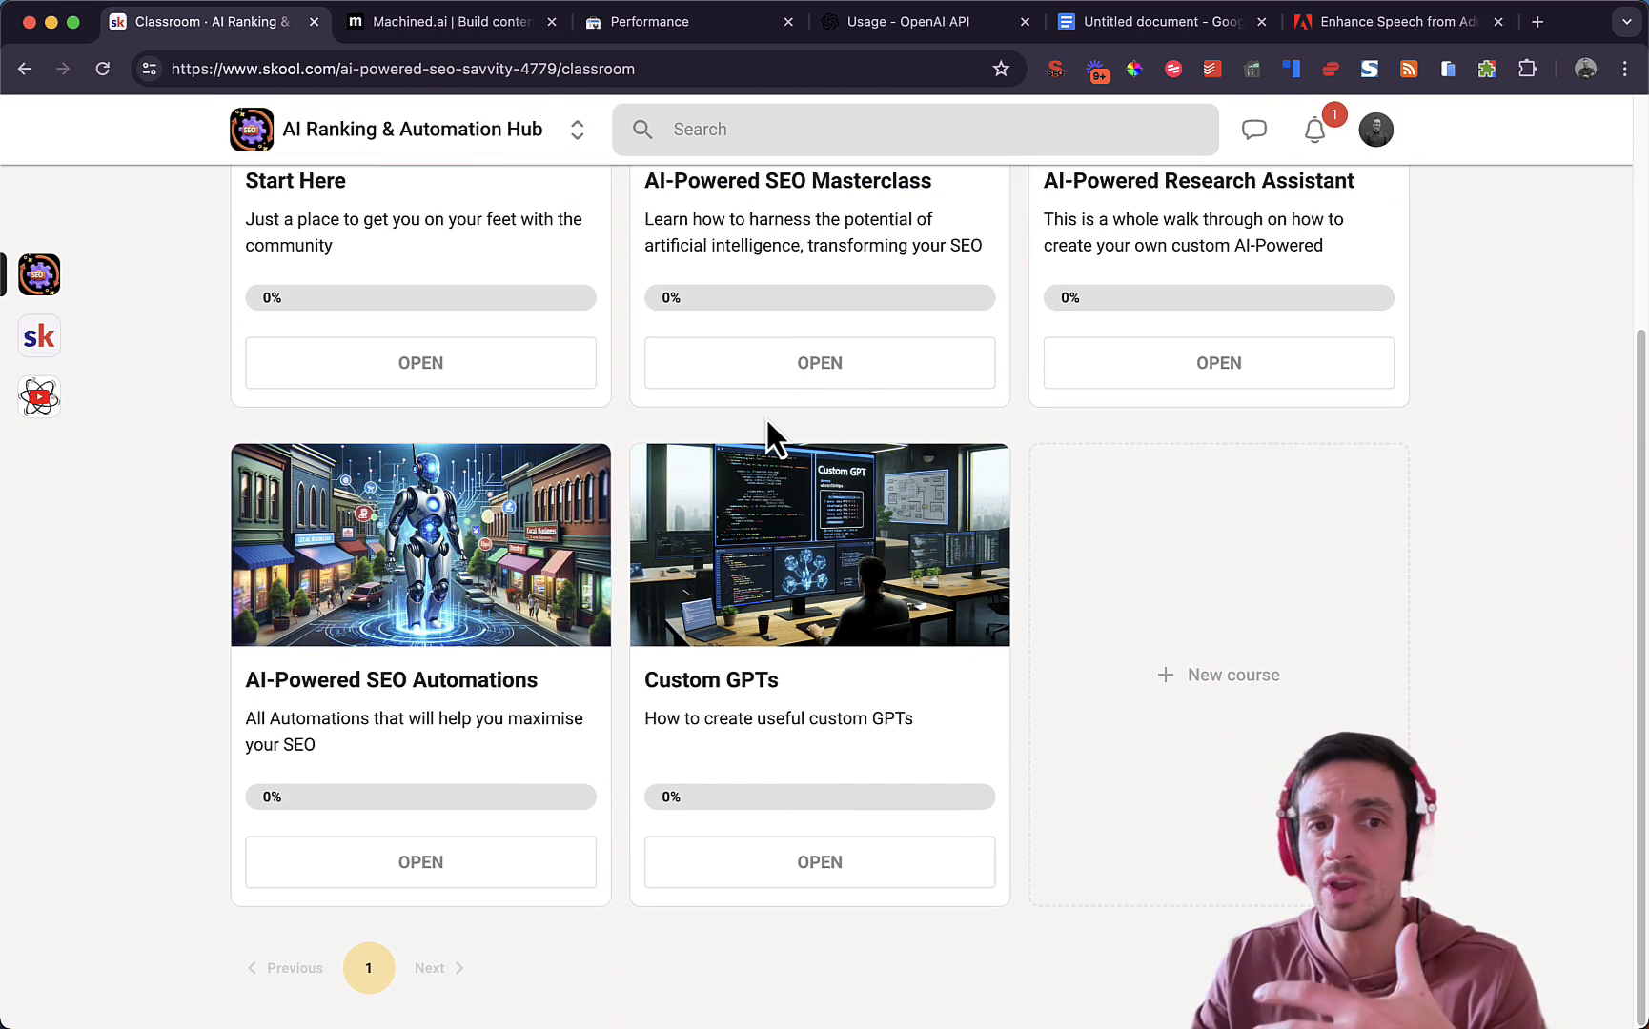
pyautogui.scroll(3, 766, 420)
pyautogui.scroll(3, 772, 426)
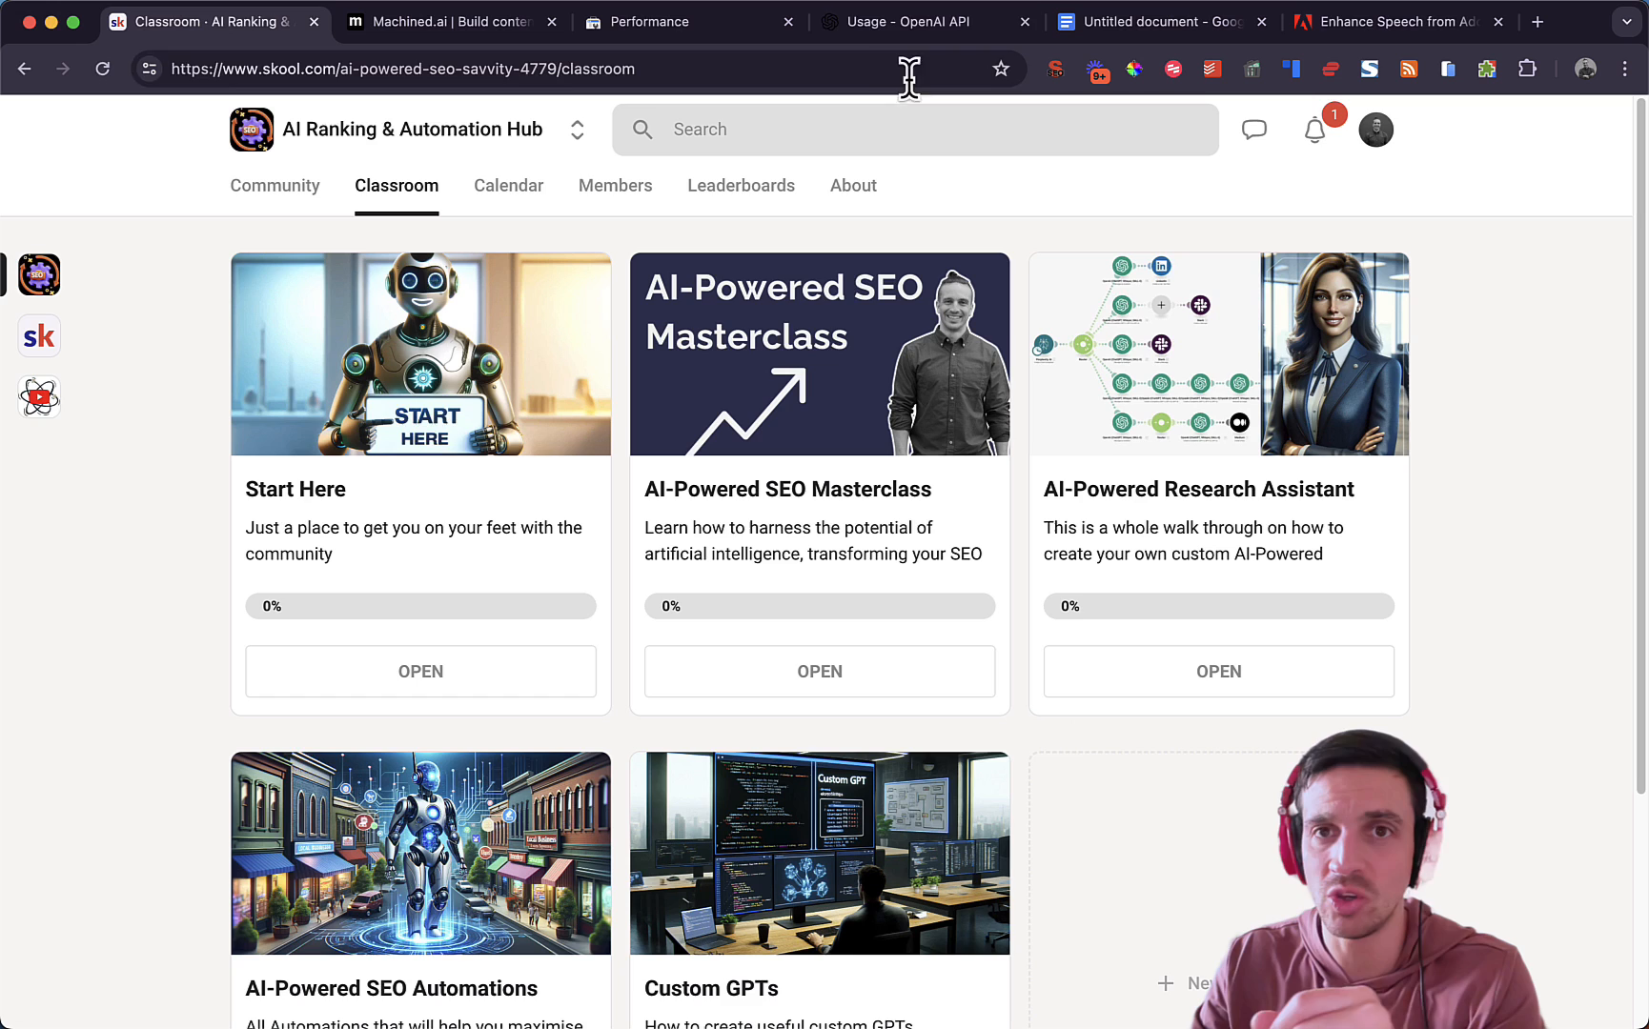
pyautogui.click(889, 22)
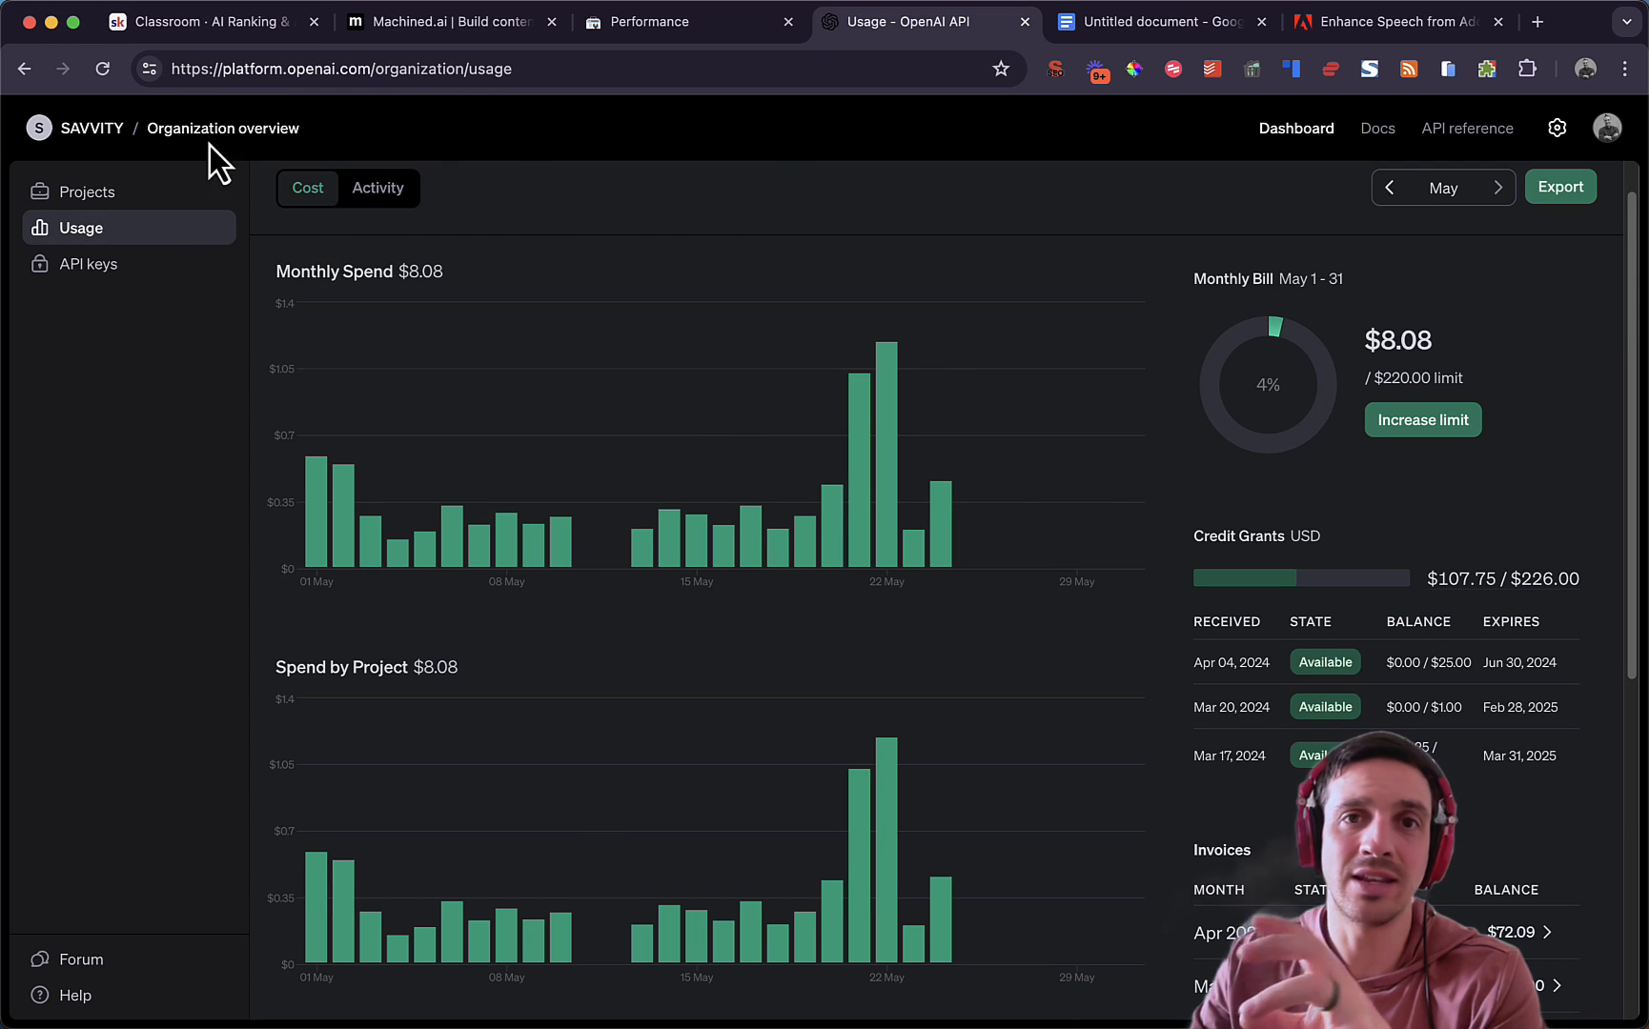
pyautogui.click(444, 22)
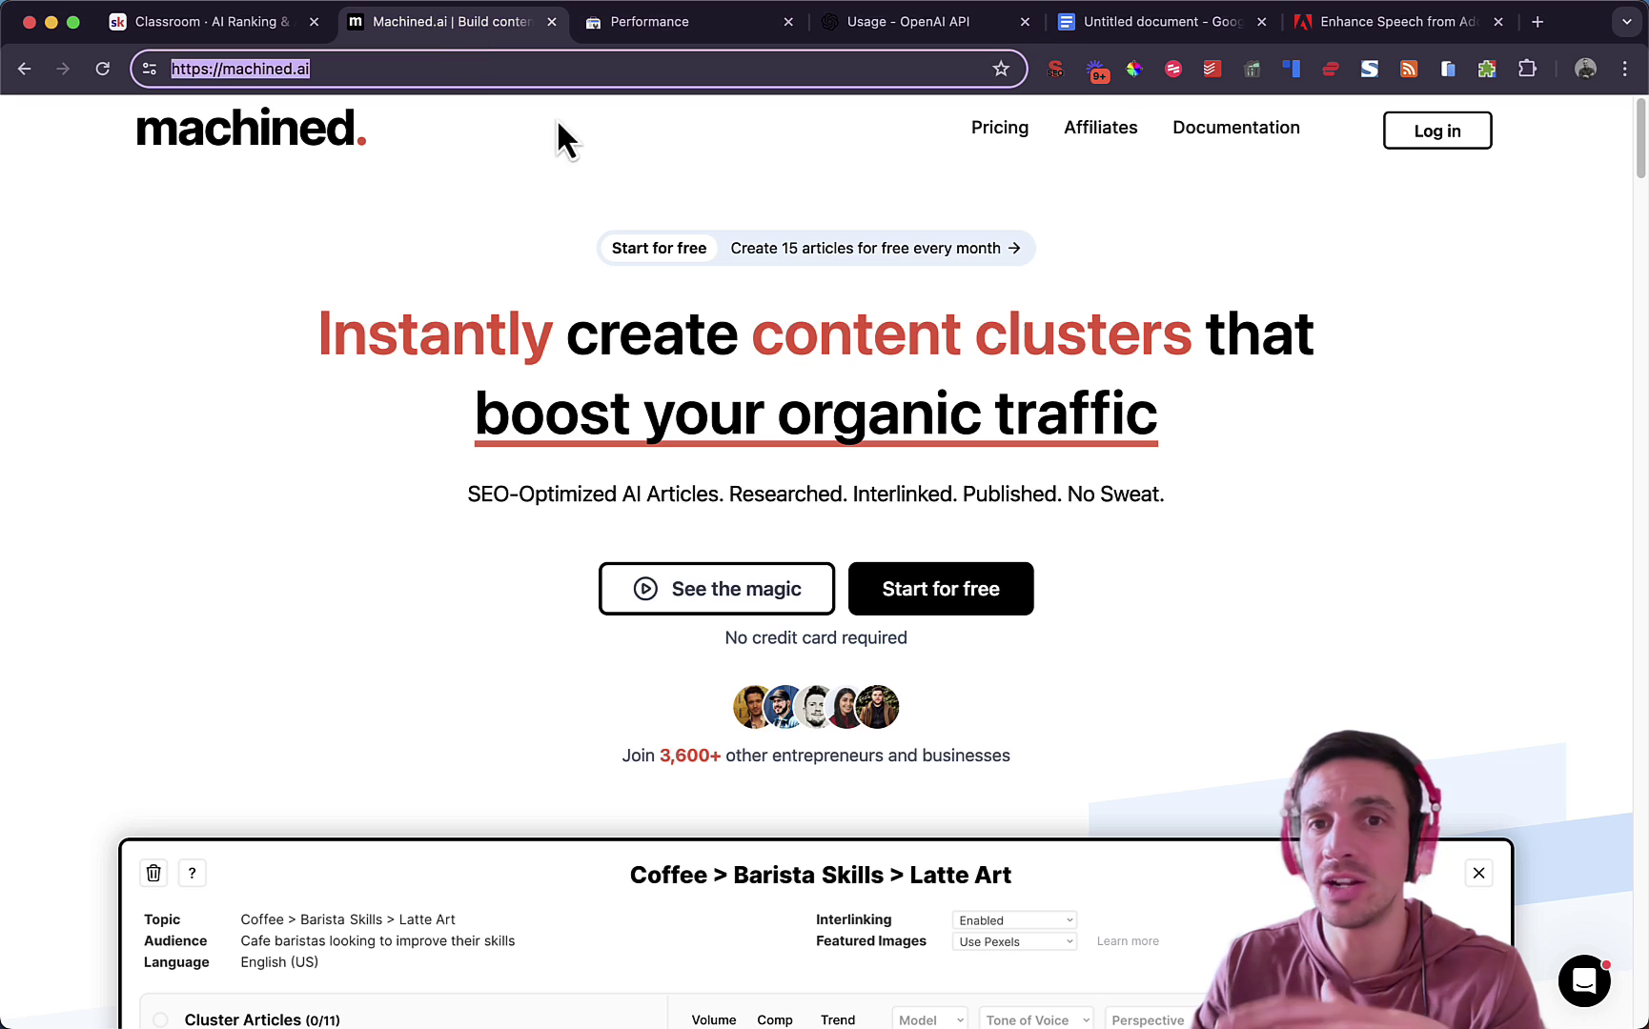
pyautogui.click(206, 22)
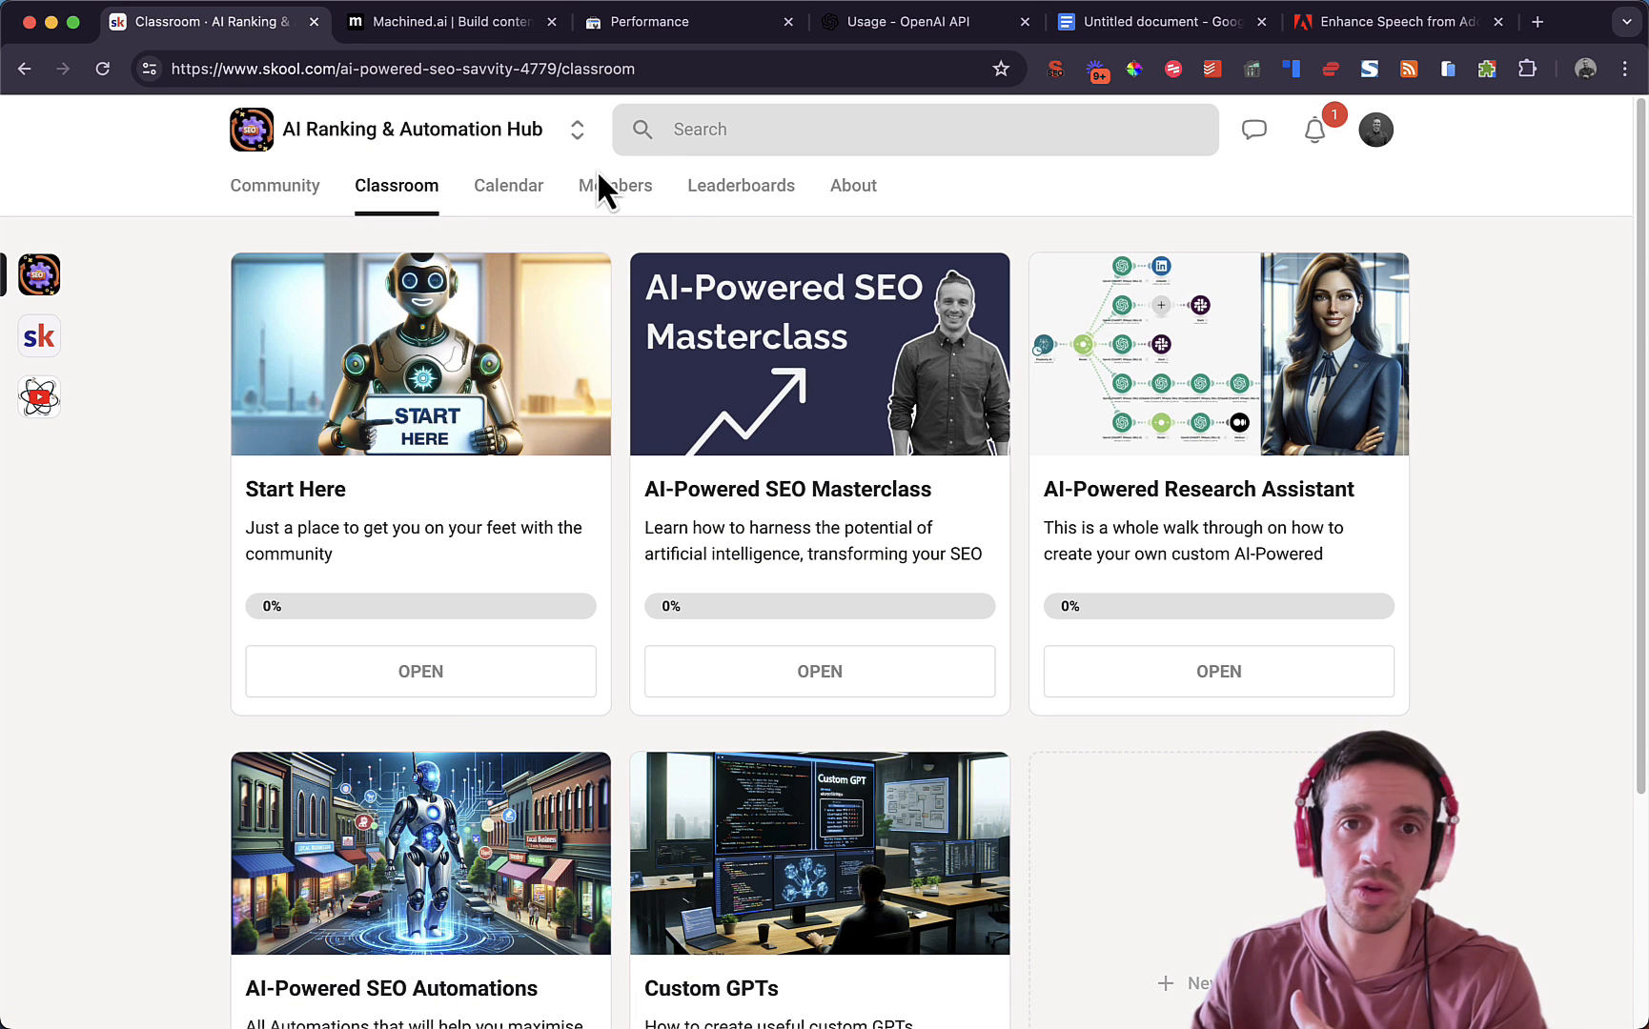
pyautogui.click(509, 186)
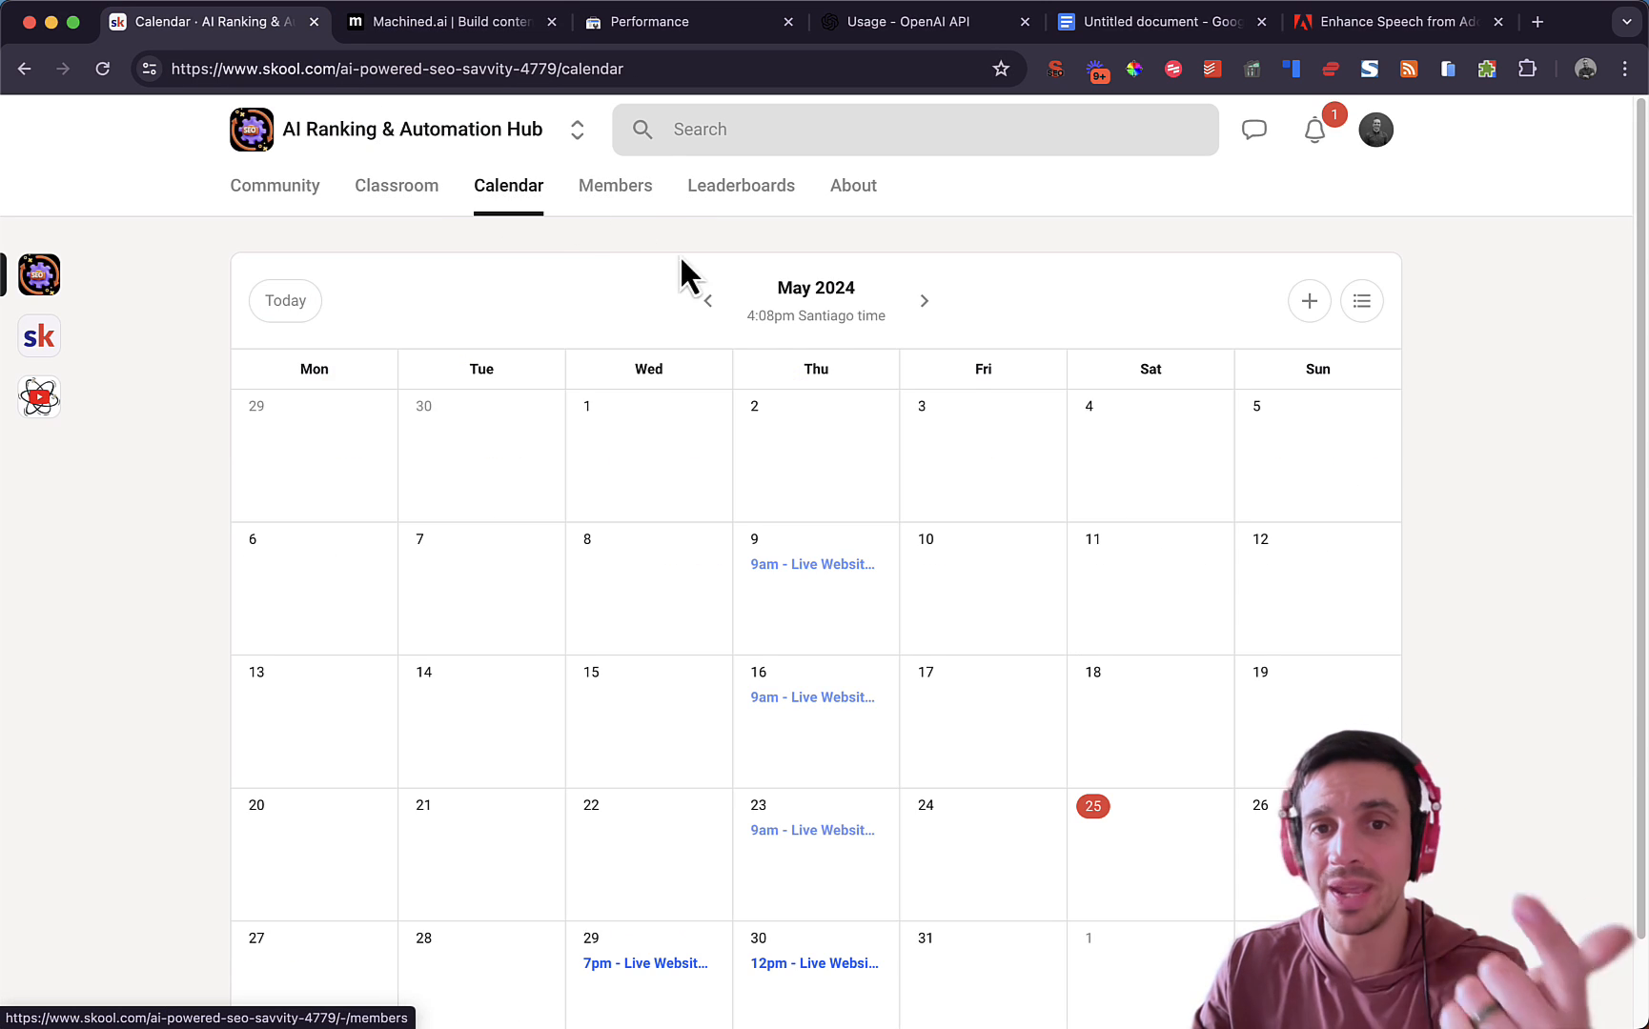
pyautogui.scroll(-3, 801, 556)
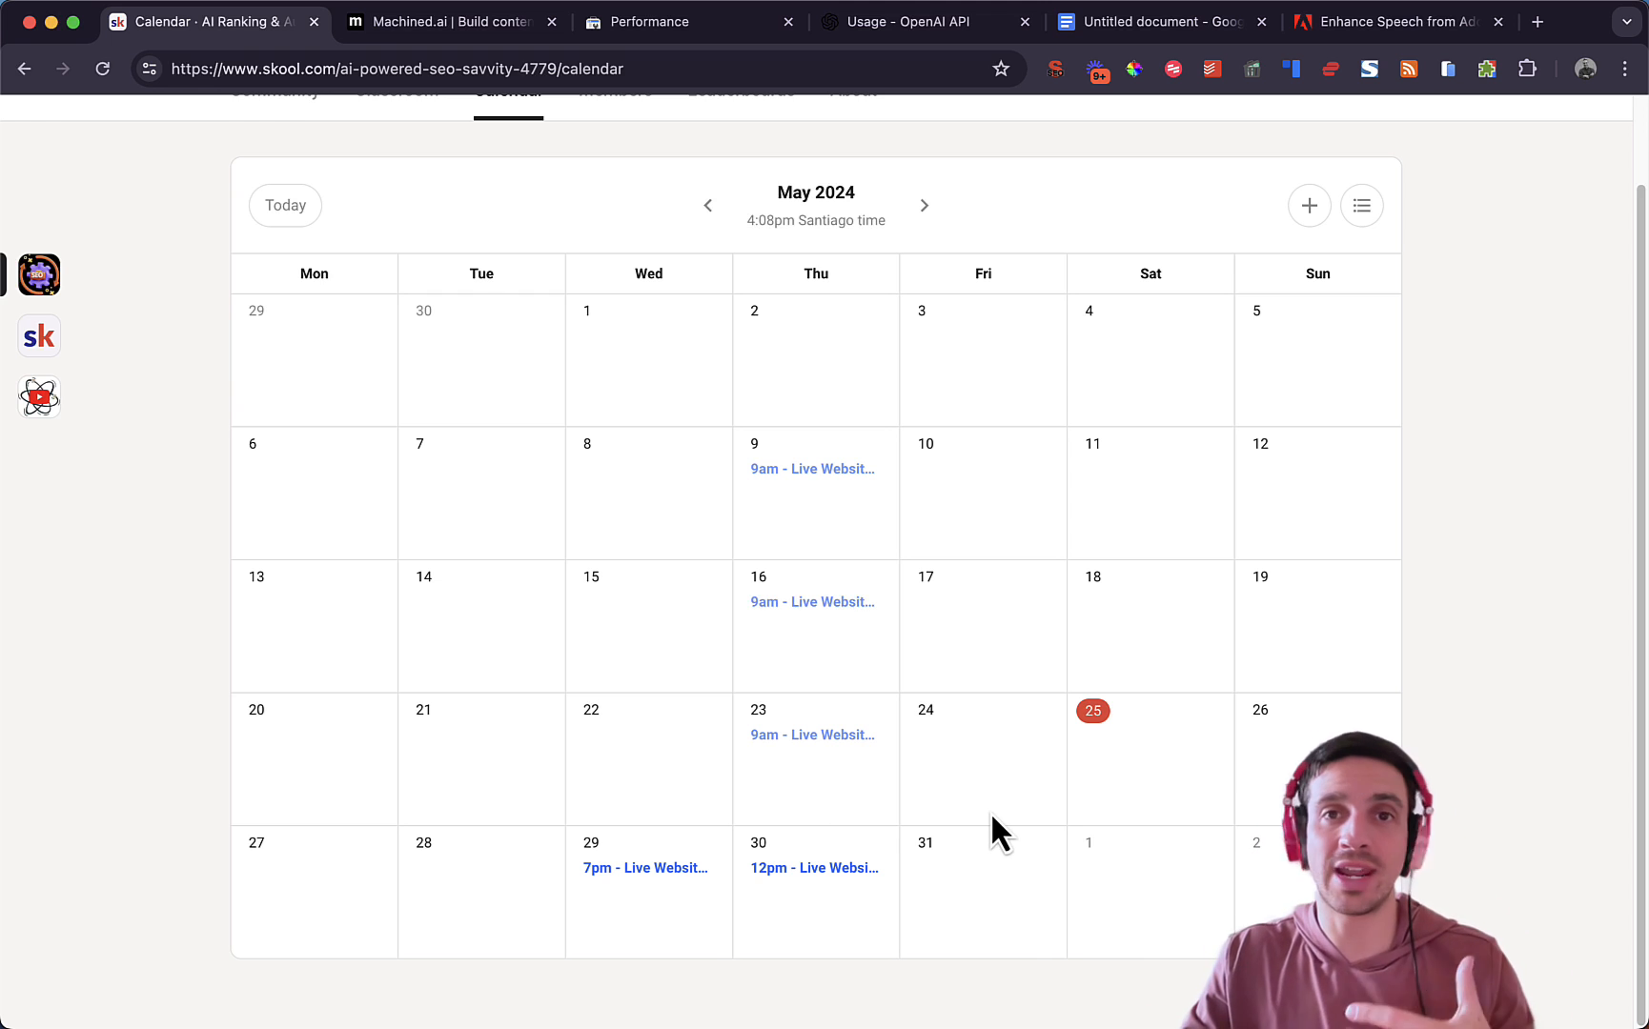
pyautogui.scroll(3, 936, 485)
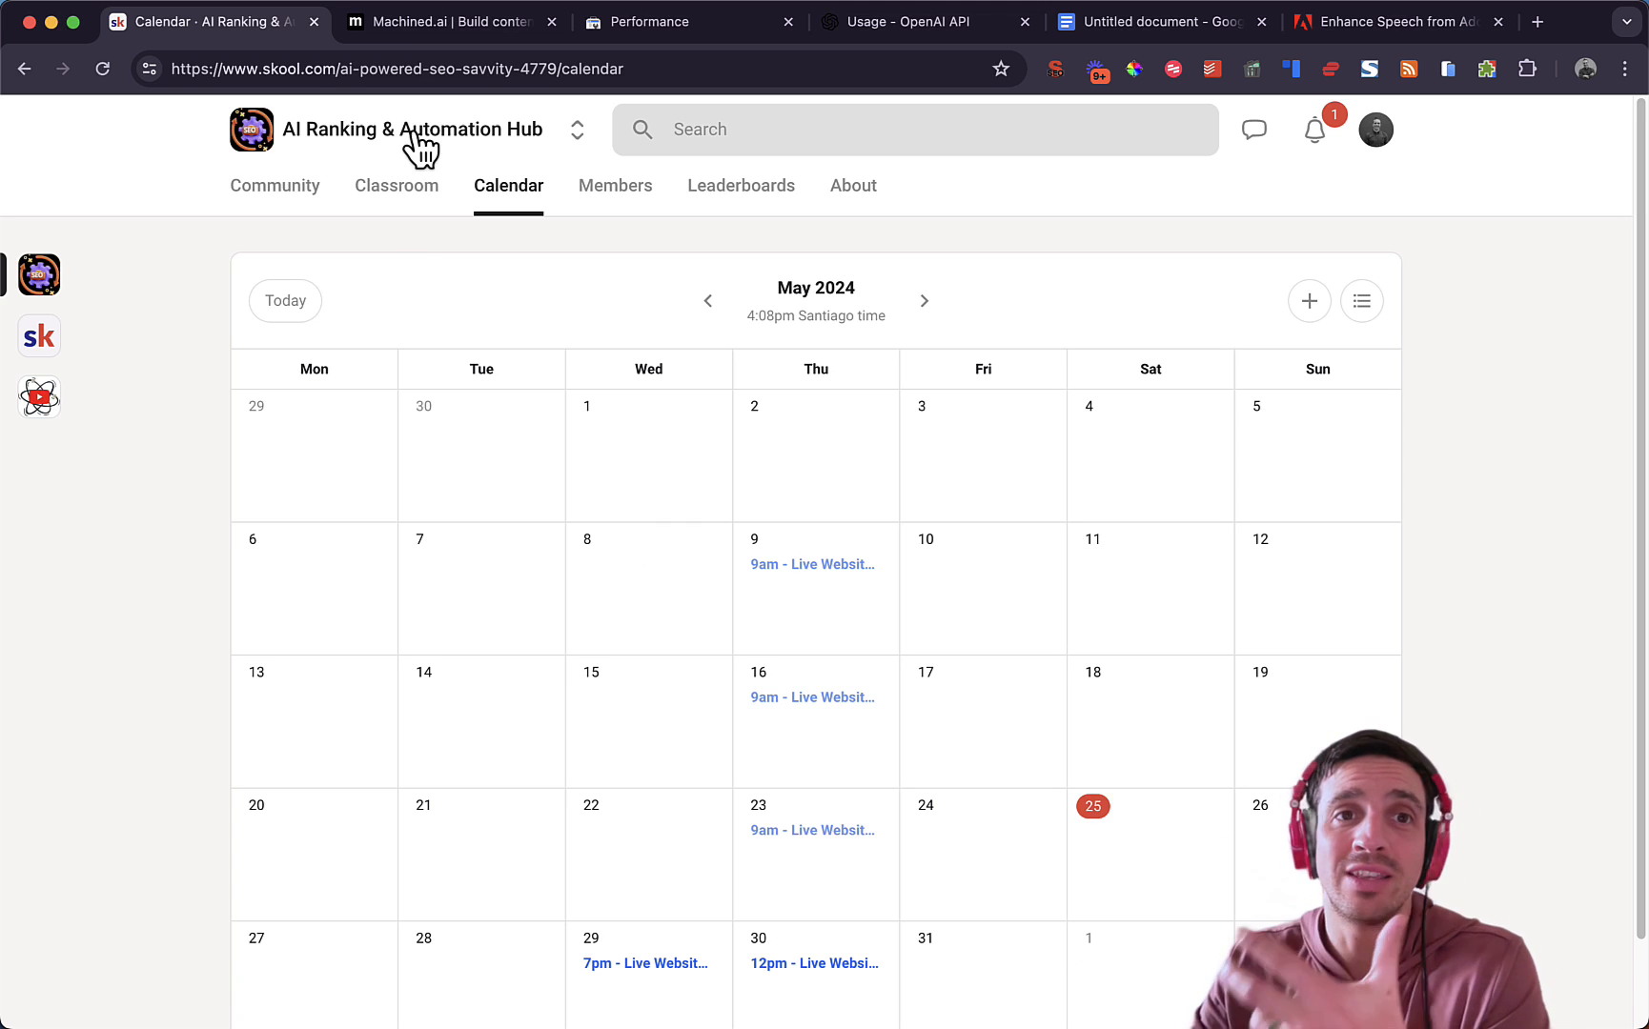
# Go to platform.openai.com showing the Projects overview.
pyautogui.click(395, 22)
pyautogui.click(953, 22)
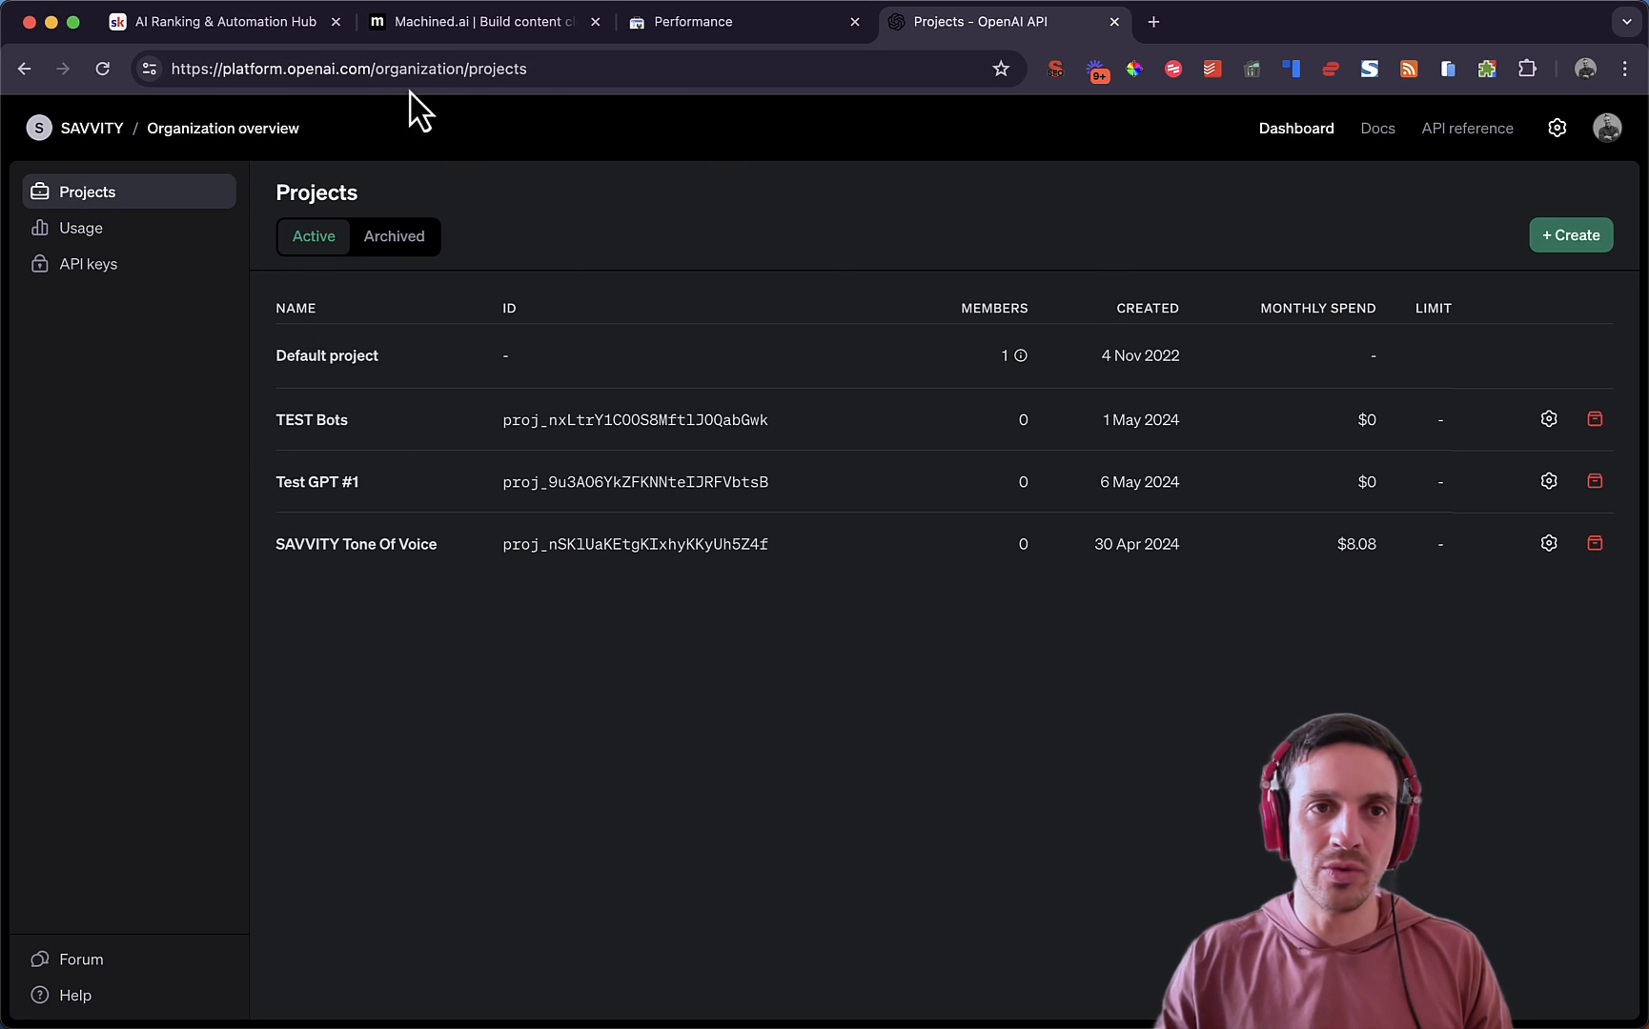
pyautogui.click(238, 69)
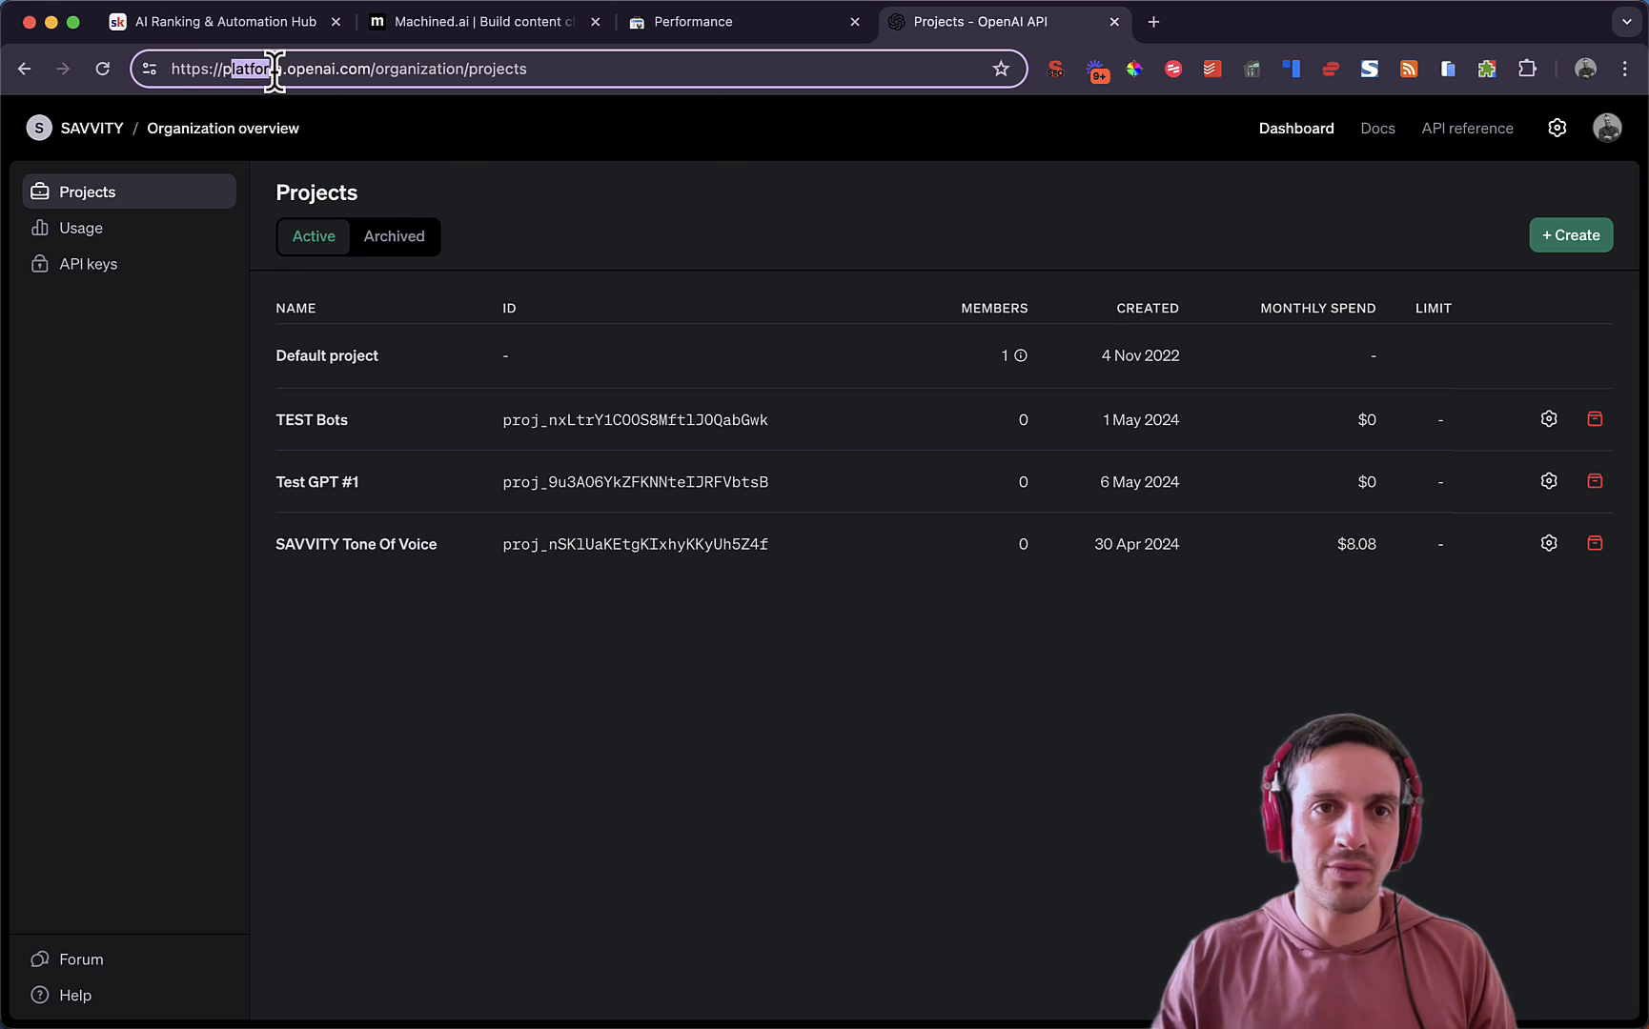
pyautogui.click(150, 413)
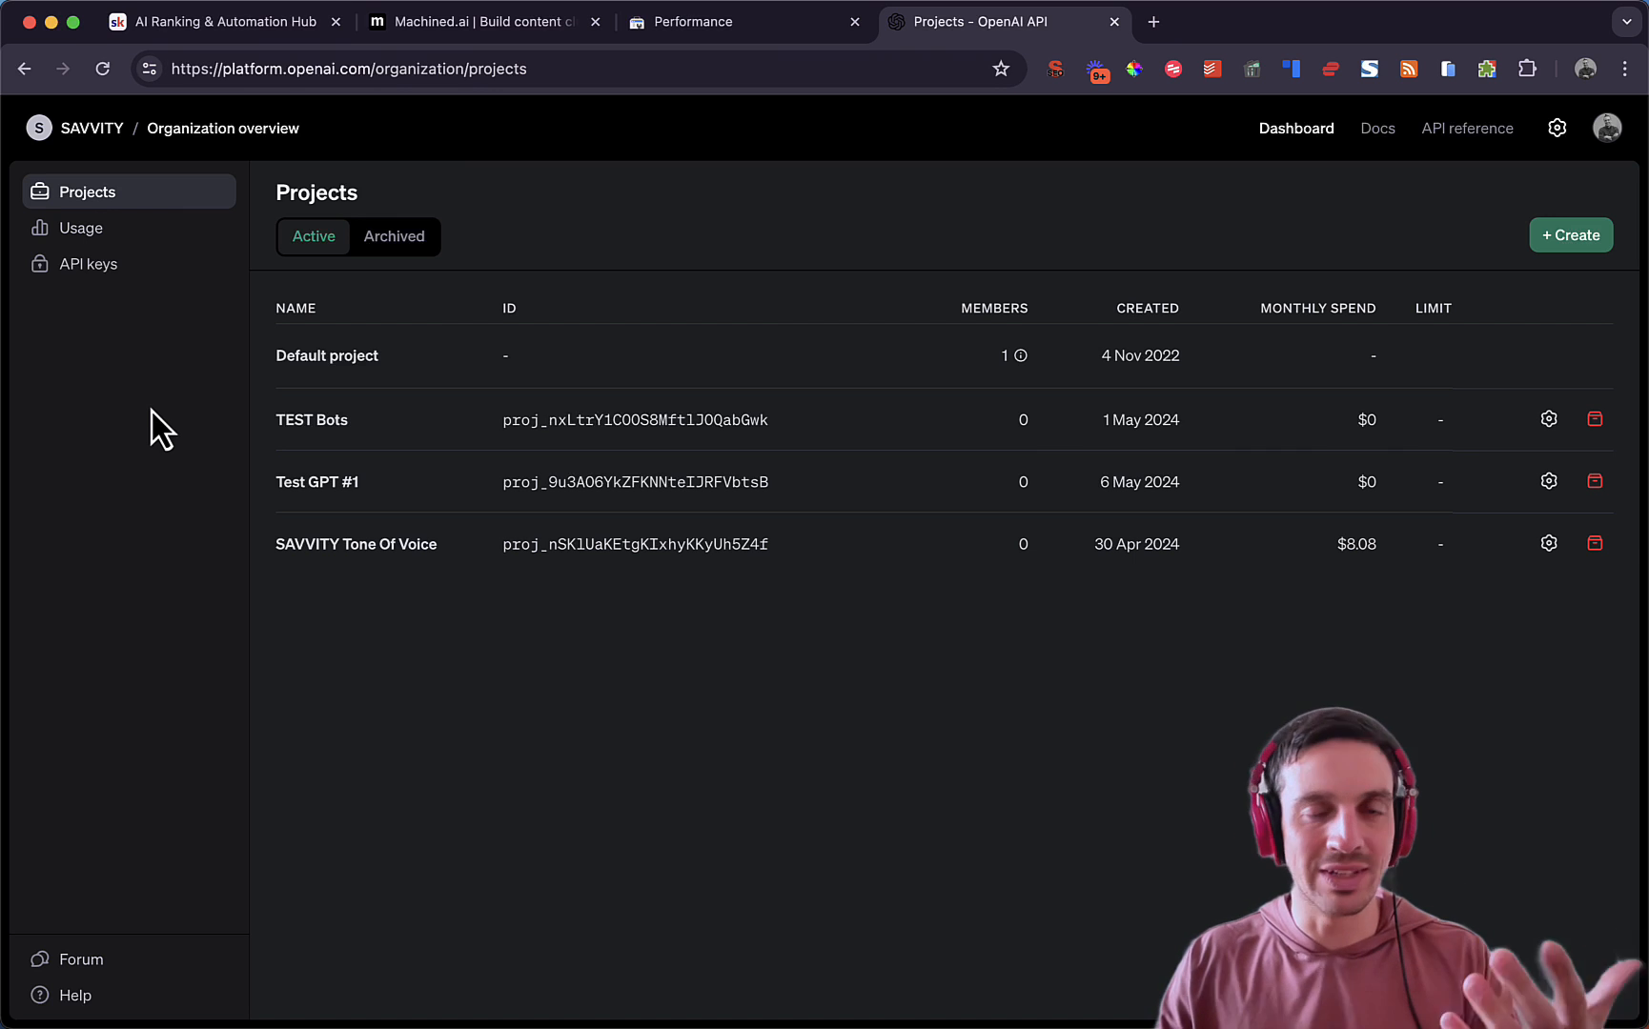
# Keep SAVVITY as the organization and open its API keys page.
pyautogui.click(78, 127)
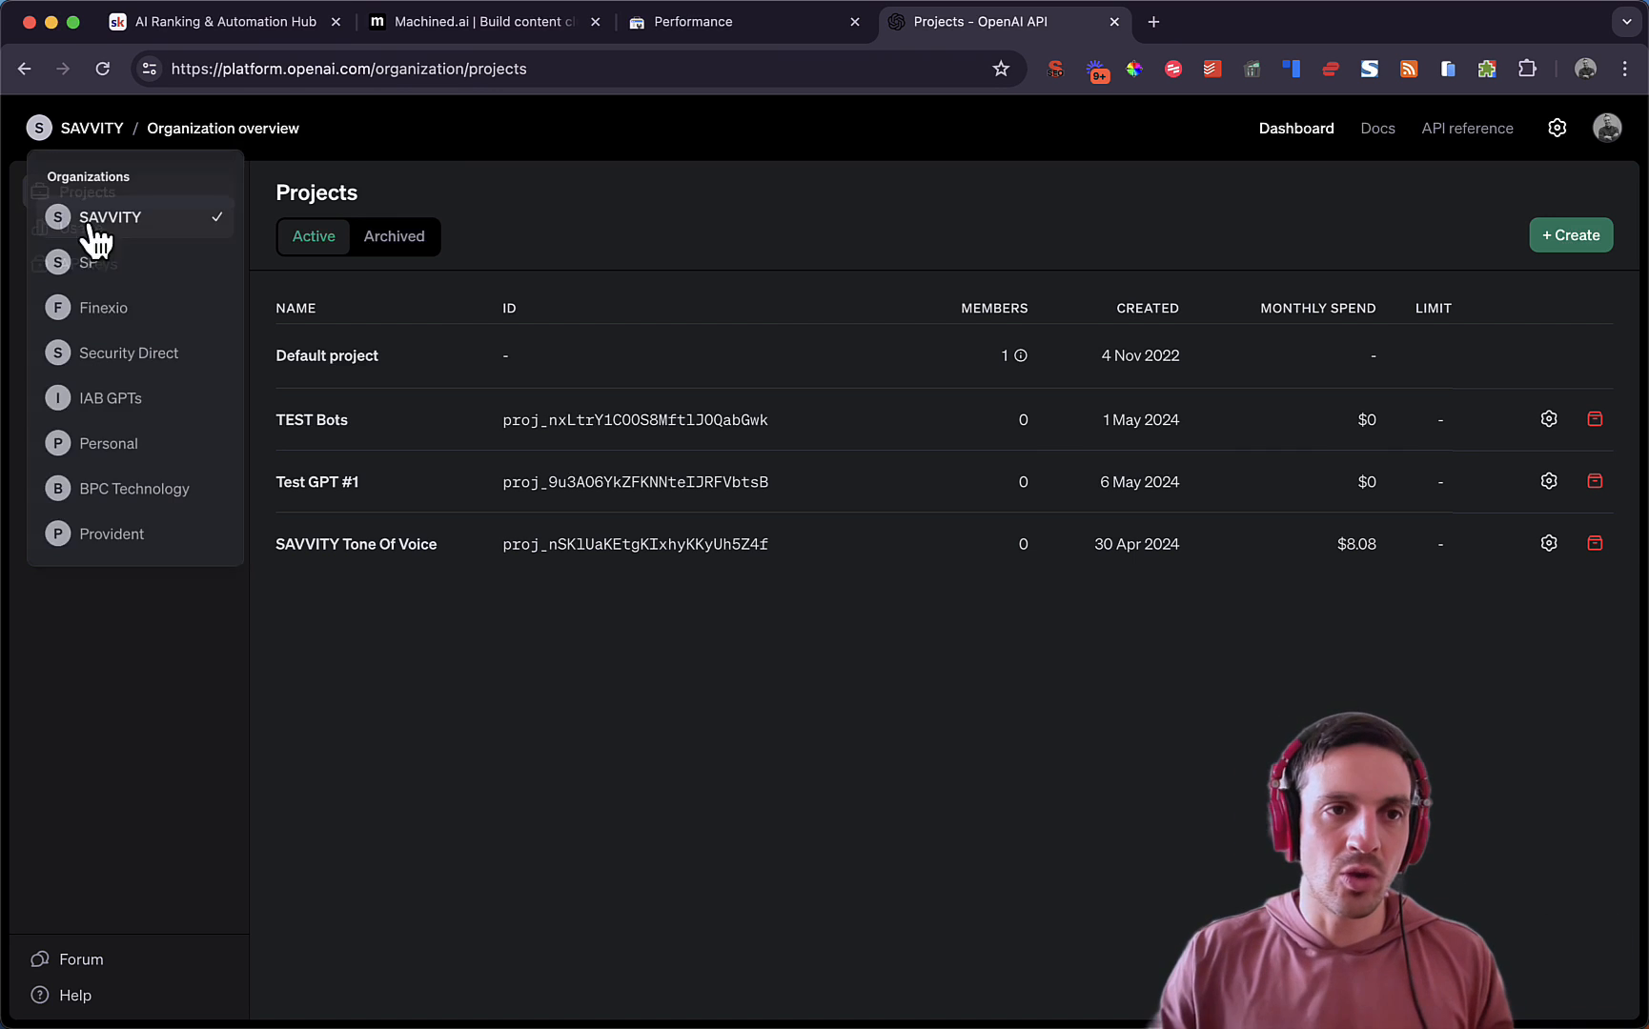
pyautogui.click(387, 356)
pyautogui.click(88, 265)
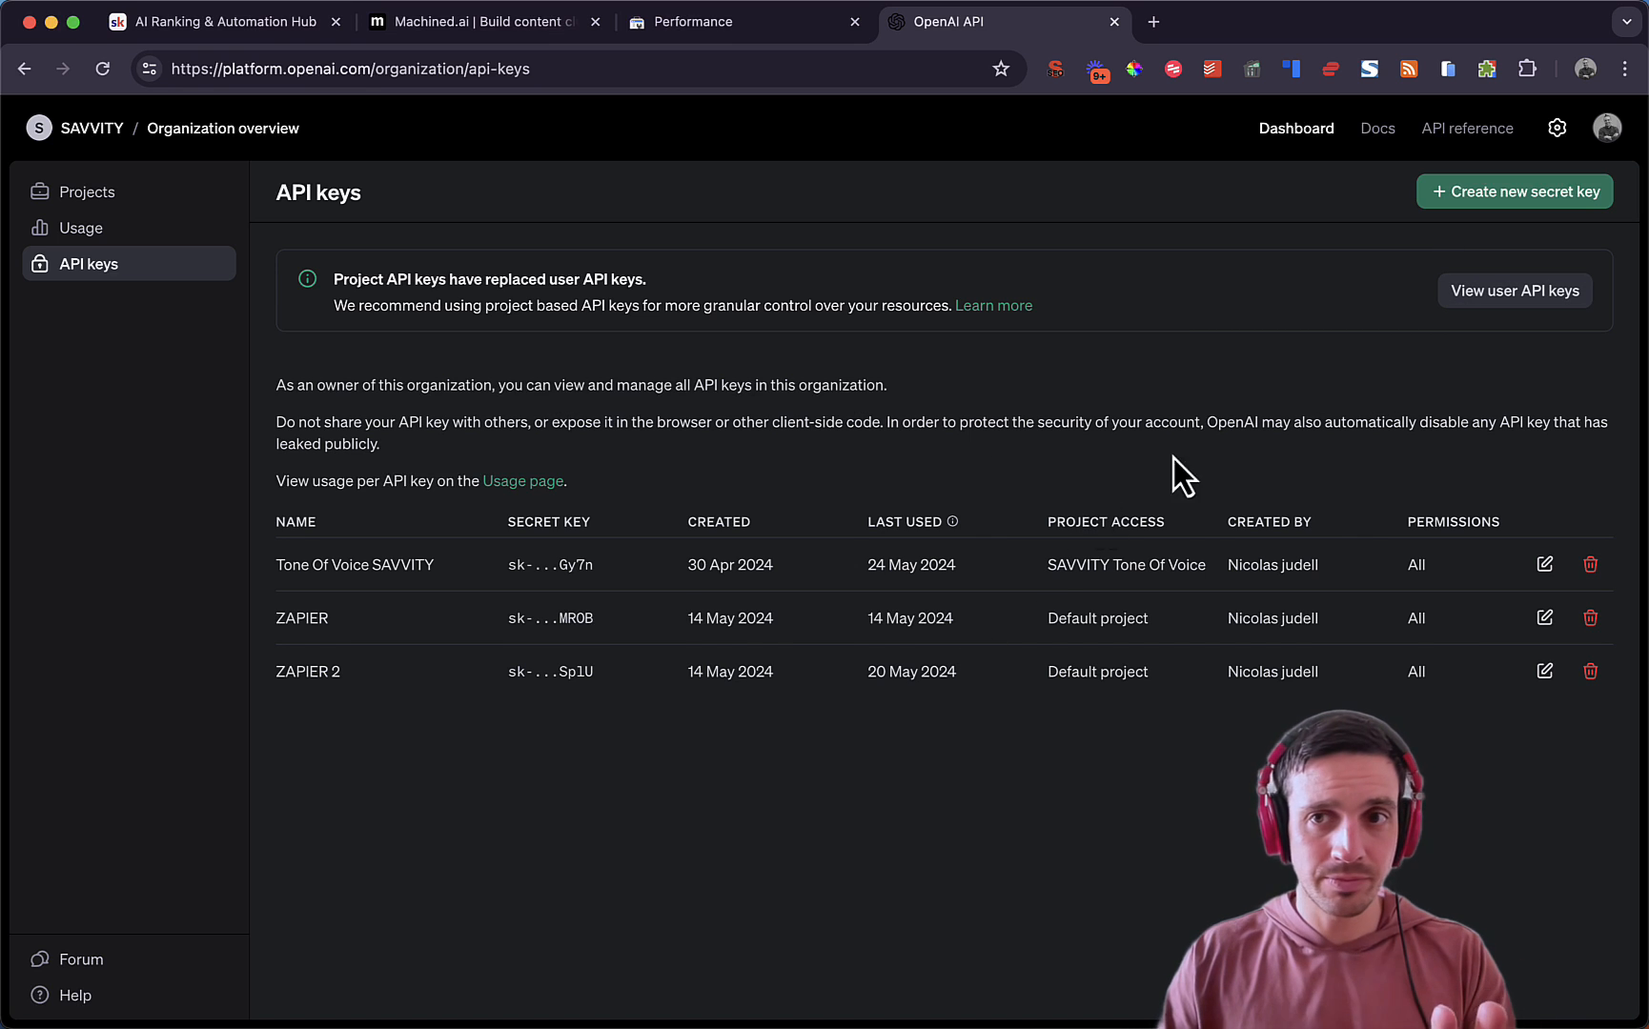
# Create a secret key named Machined AI for the Default project and copy it.
pyautogui.click(1469, 192)
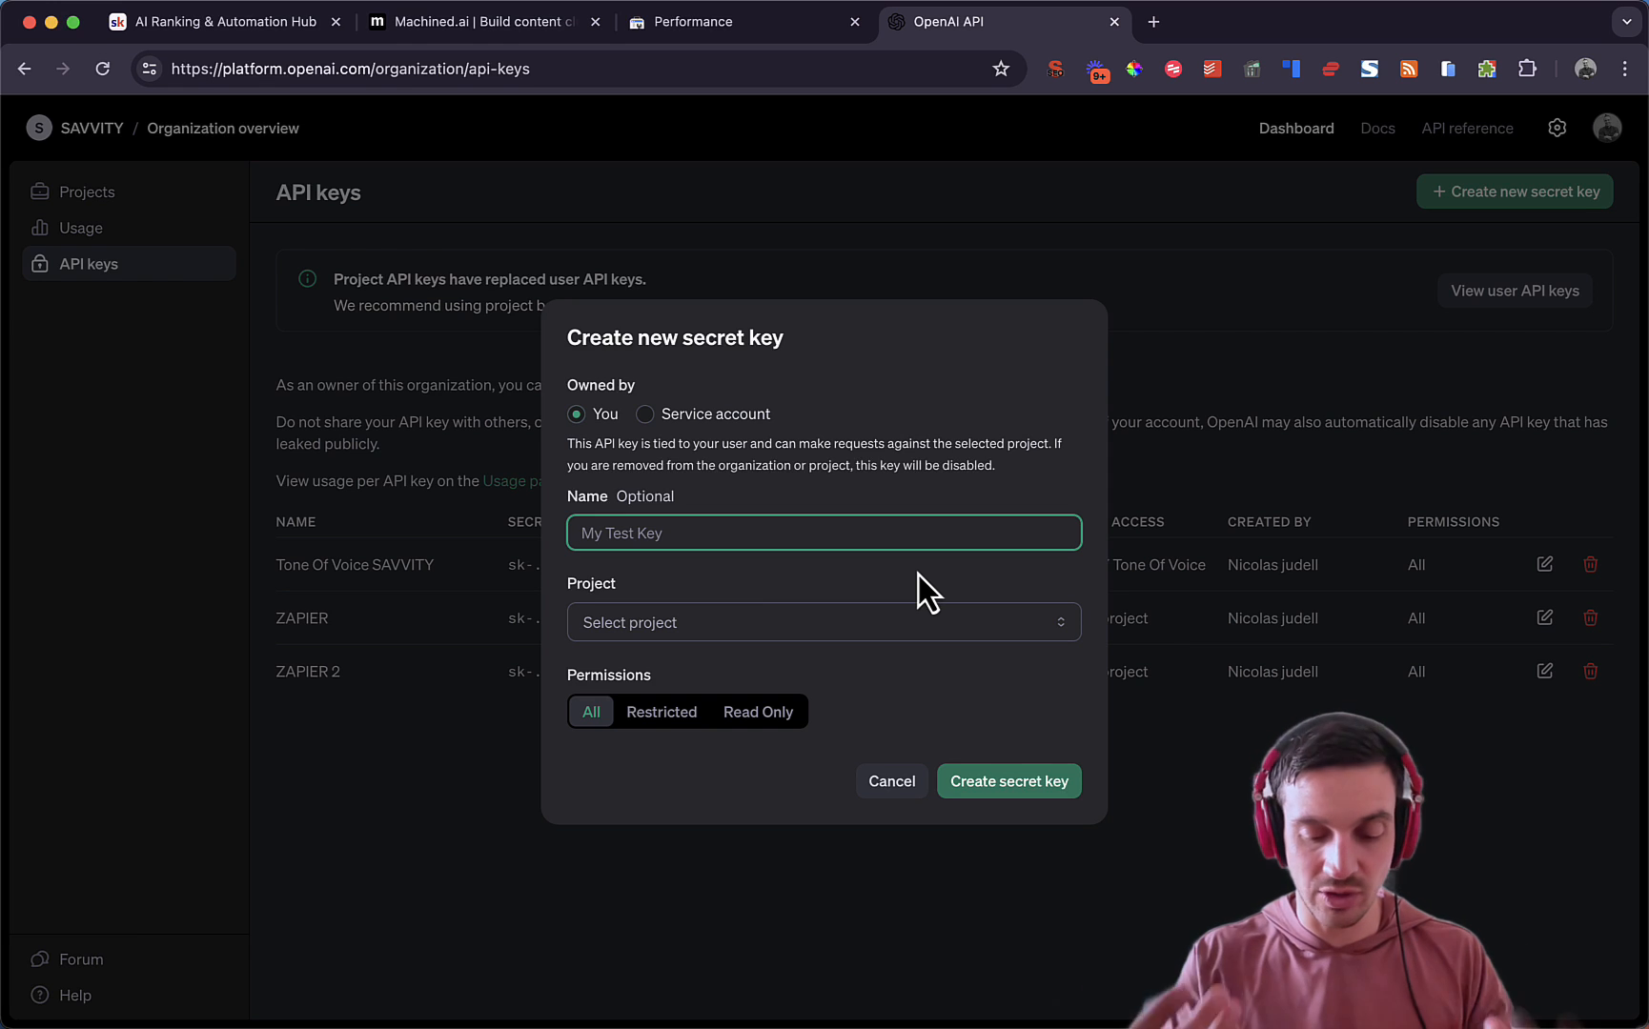
pyautogui.write('Mac')
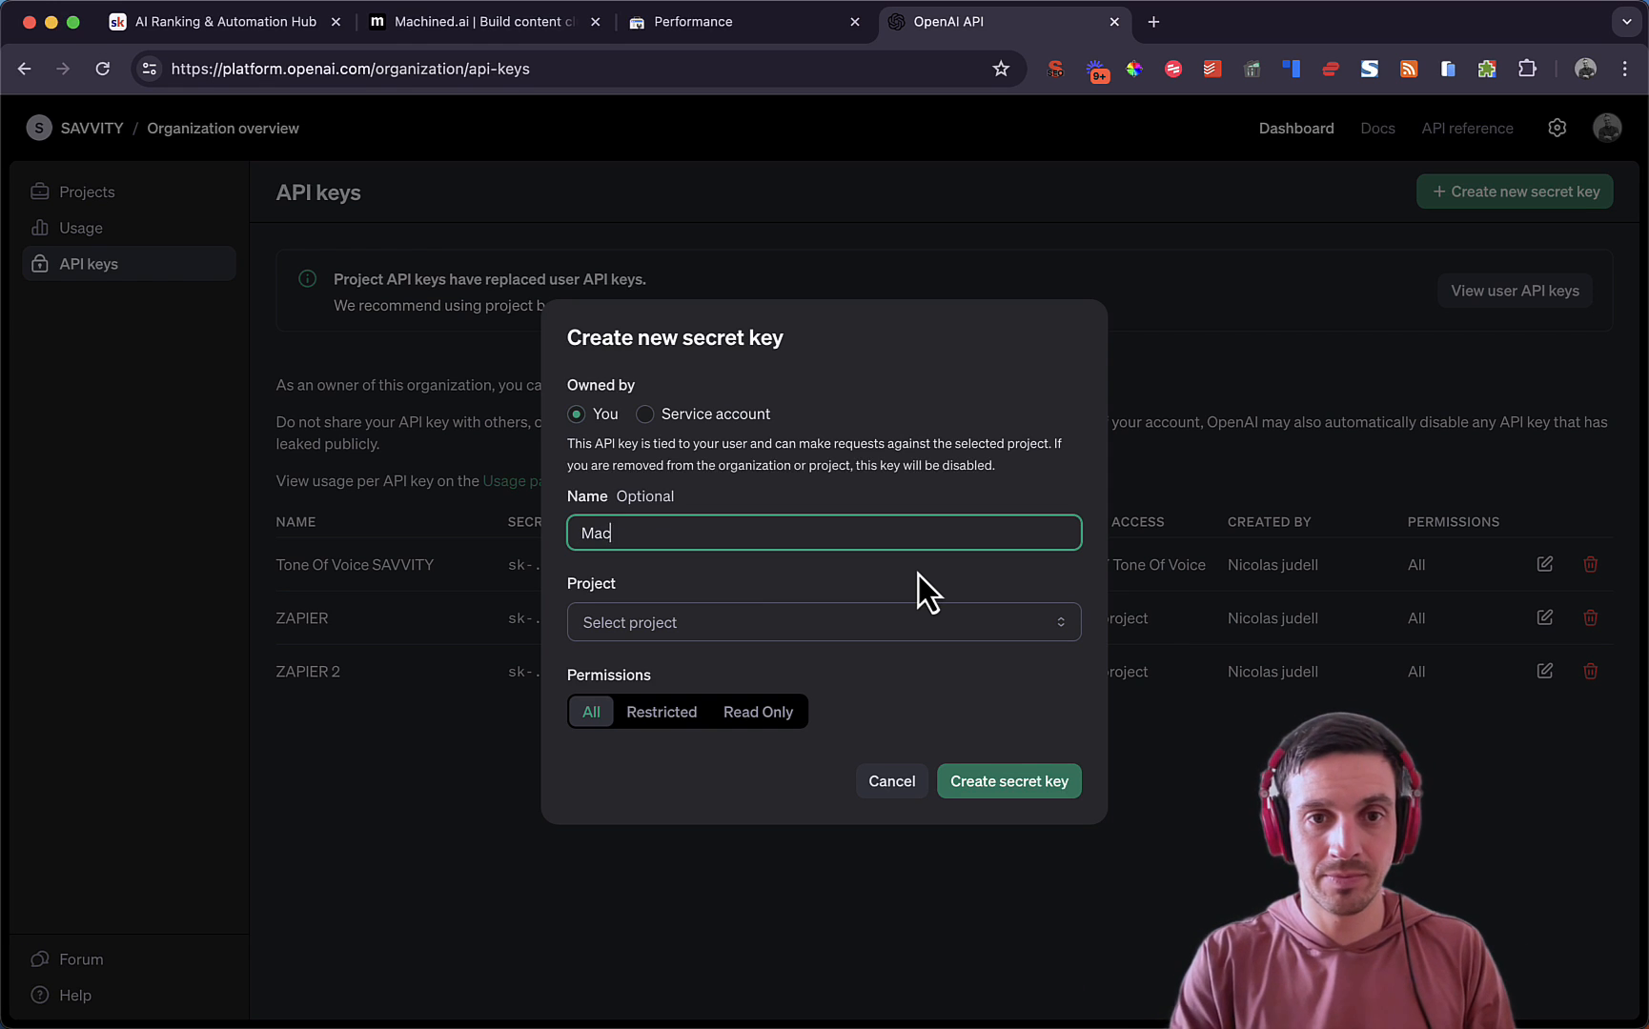
pyautogui.write('d AI')
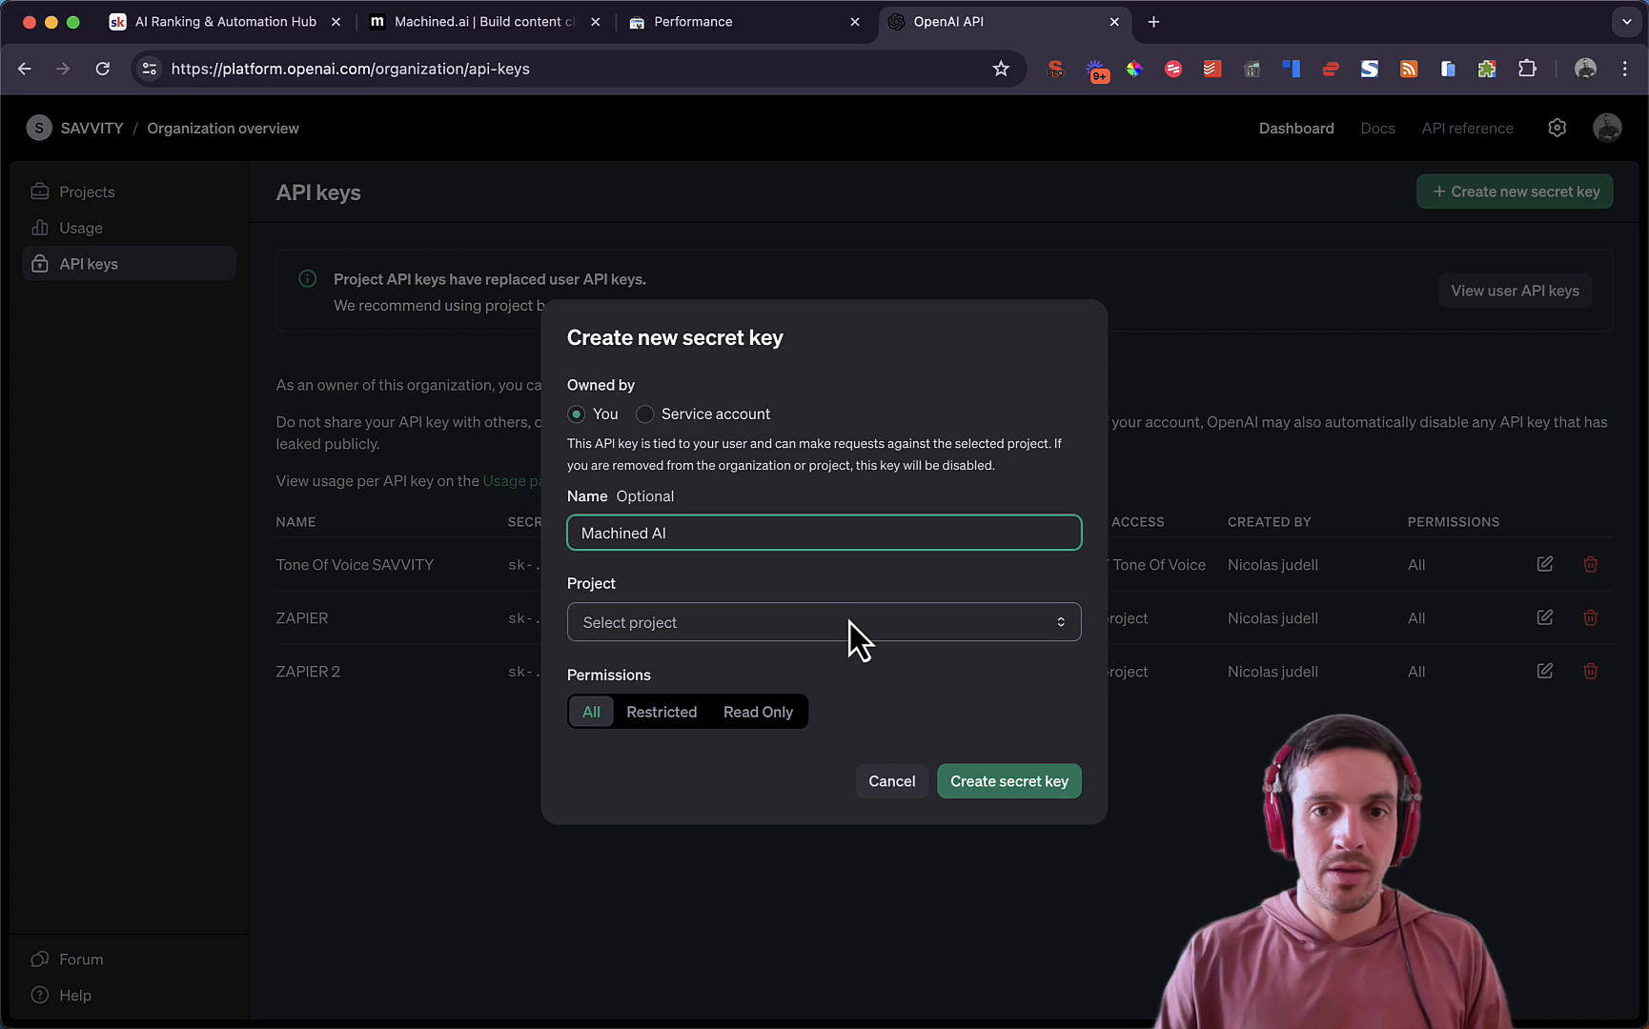
pyautogui.click(855, 628)
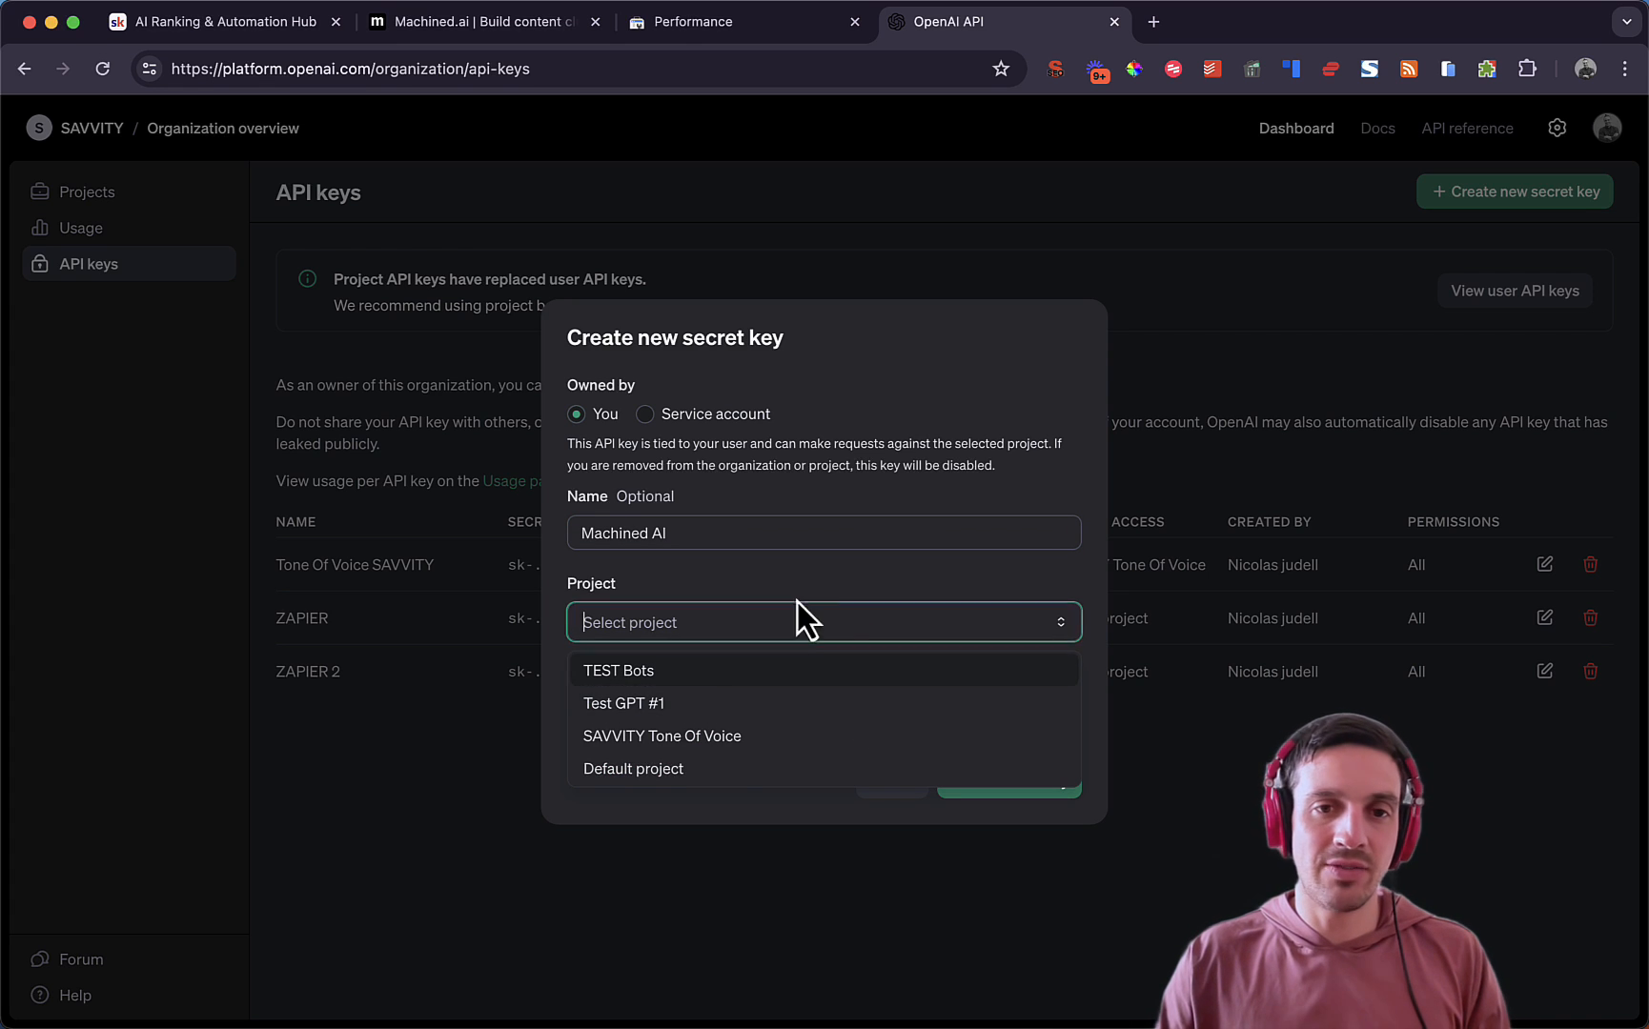
pyautogui.click(749, 772)
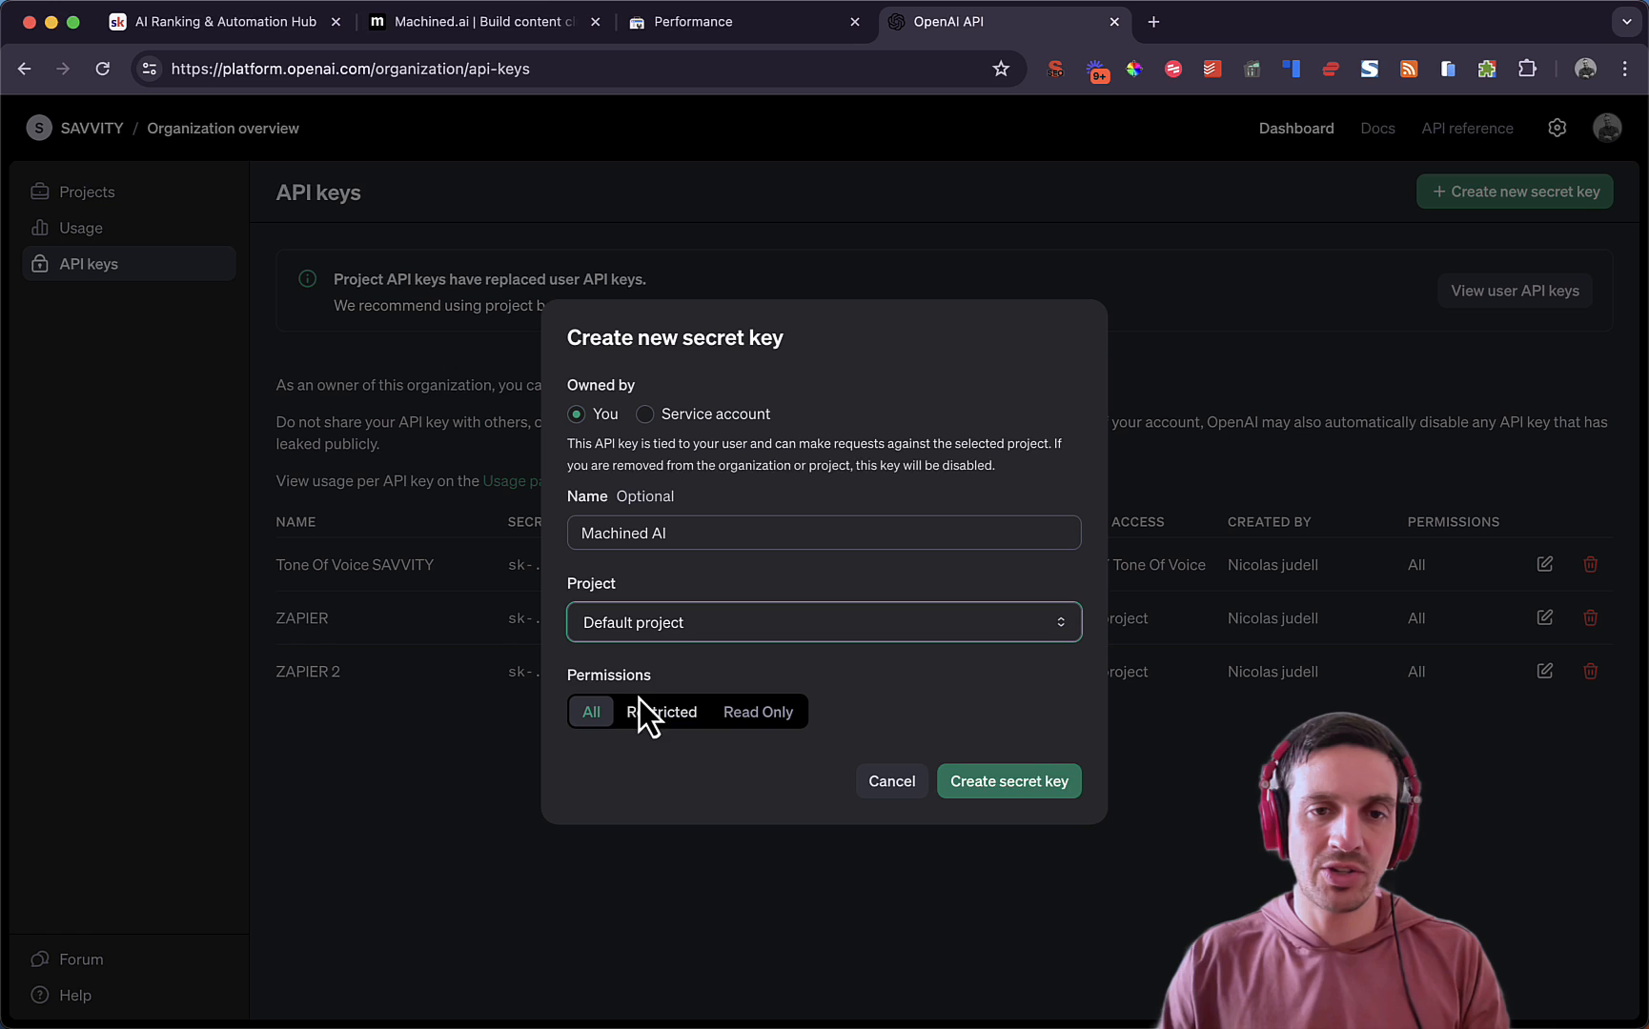
pyautogui.click(1009, 781)
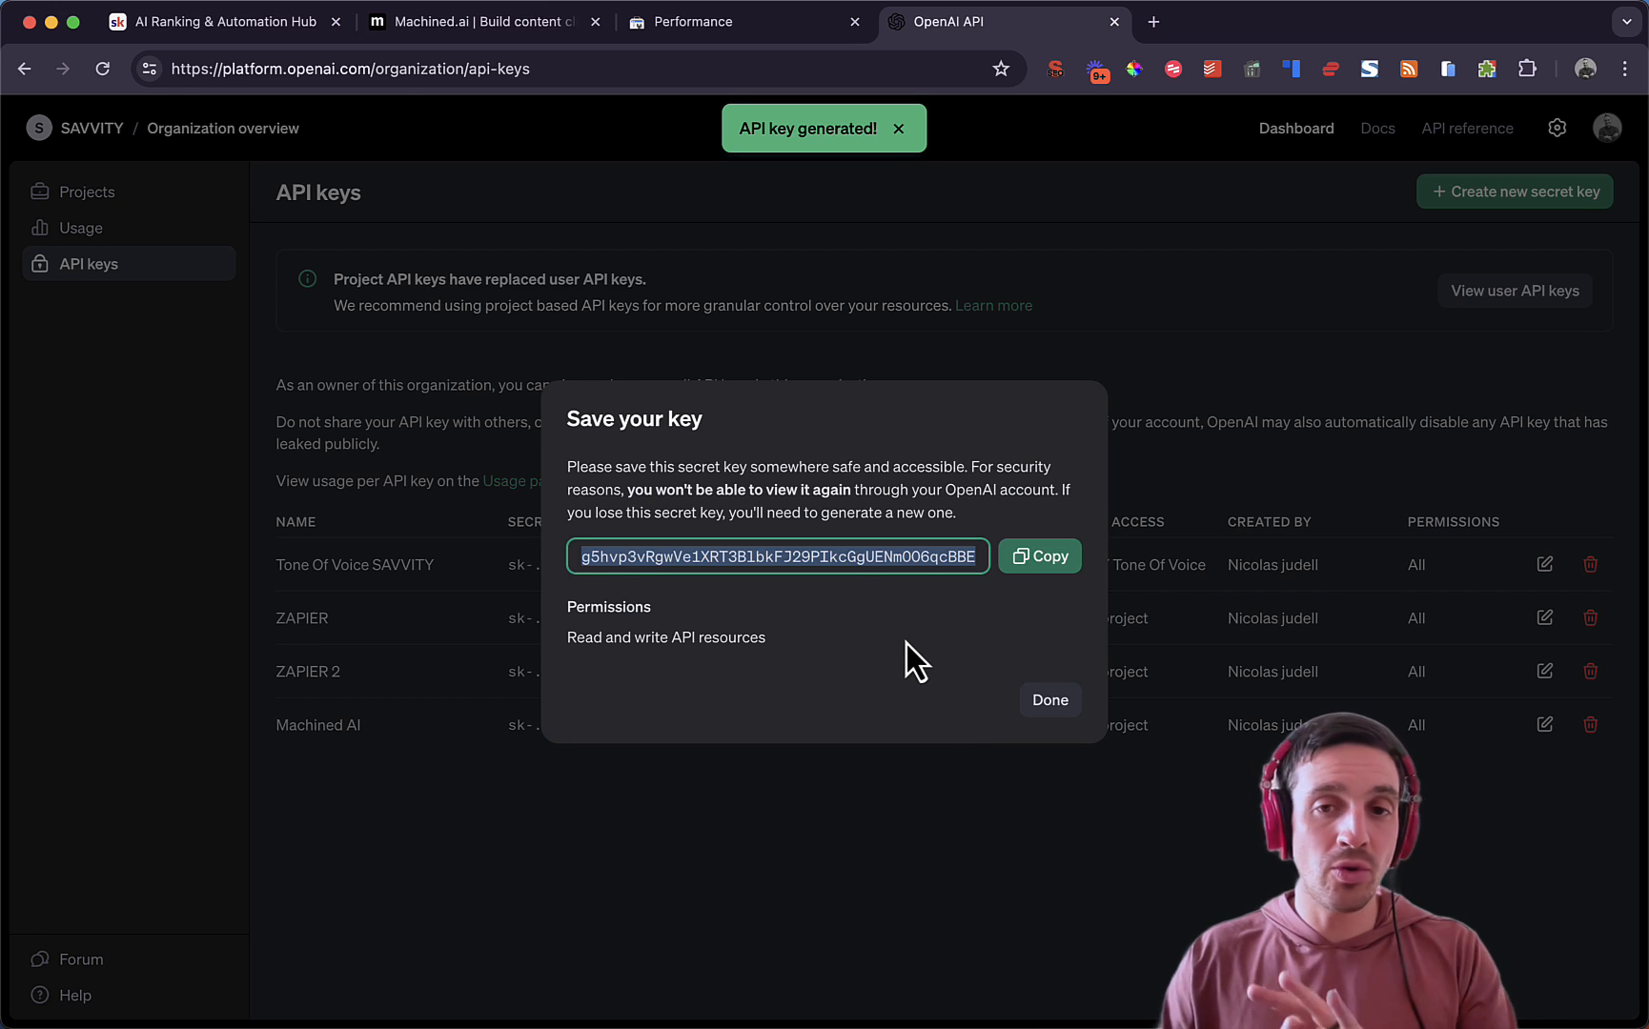
pyautogui.click(1040, 556)
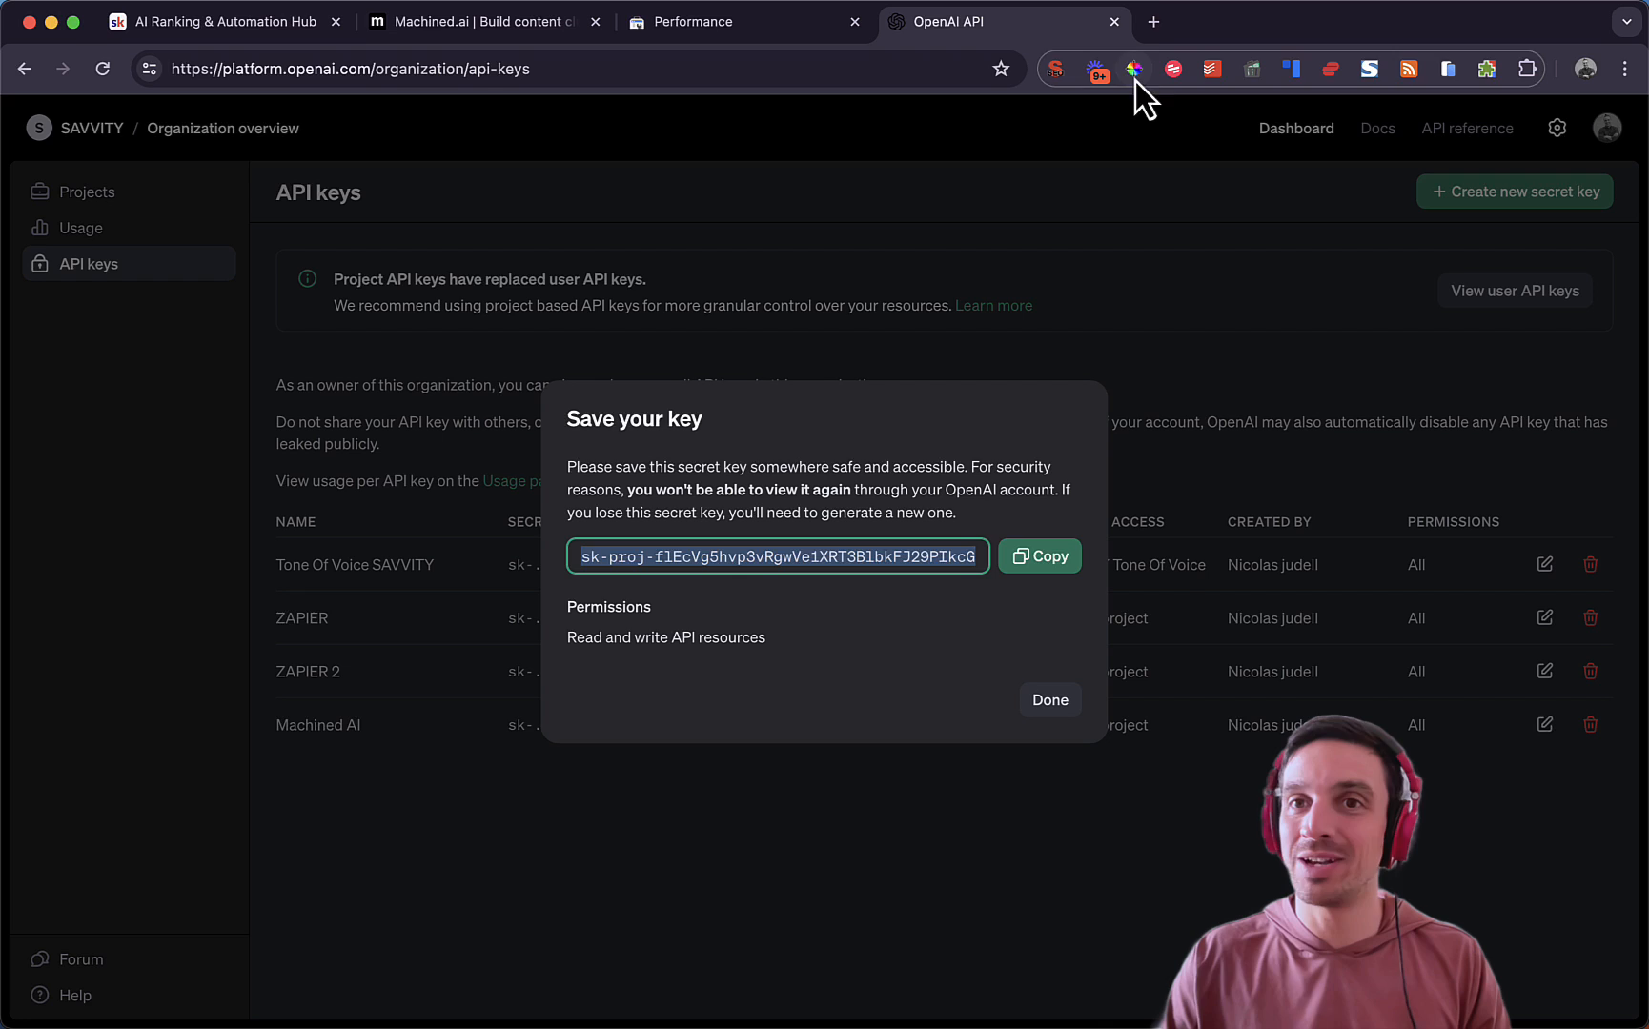
# Create a new Google Doc via docs.new and paste the copied API key into it.
pyautogui.click(1154, 22)
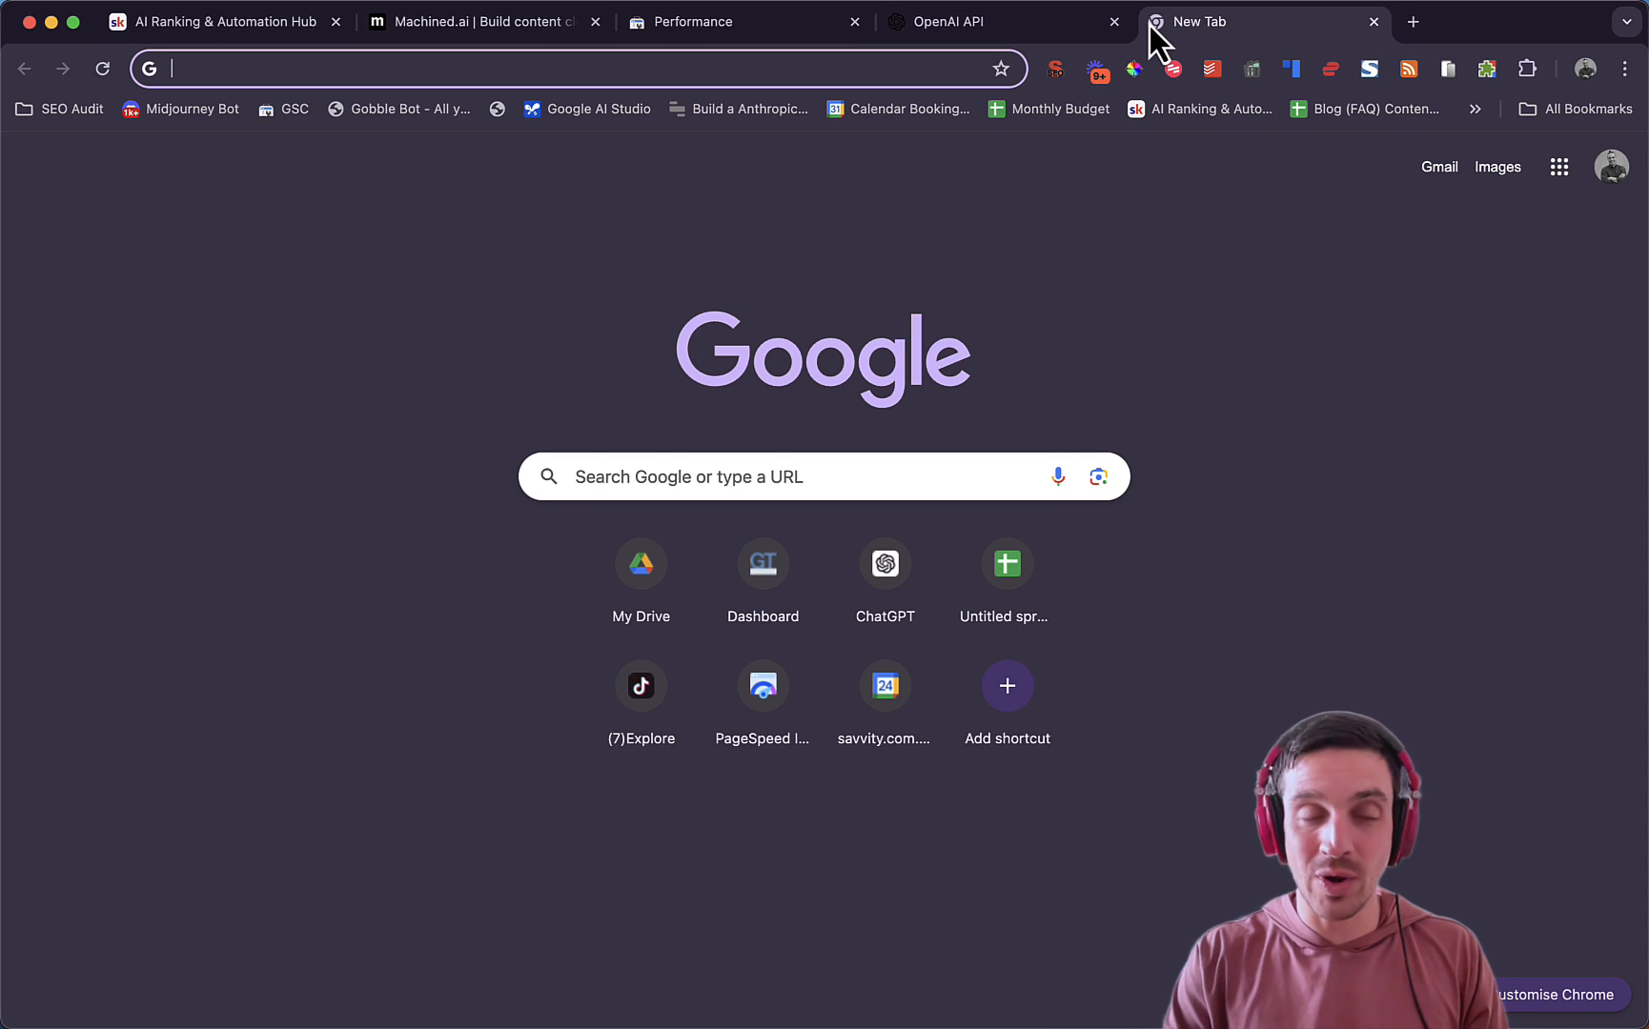
pyautogui.write('doc')
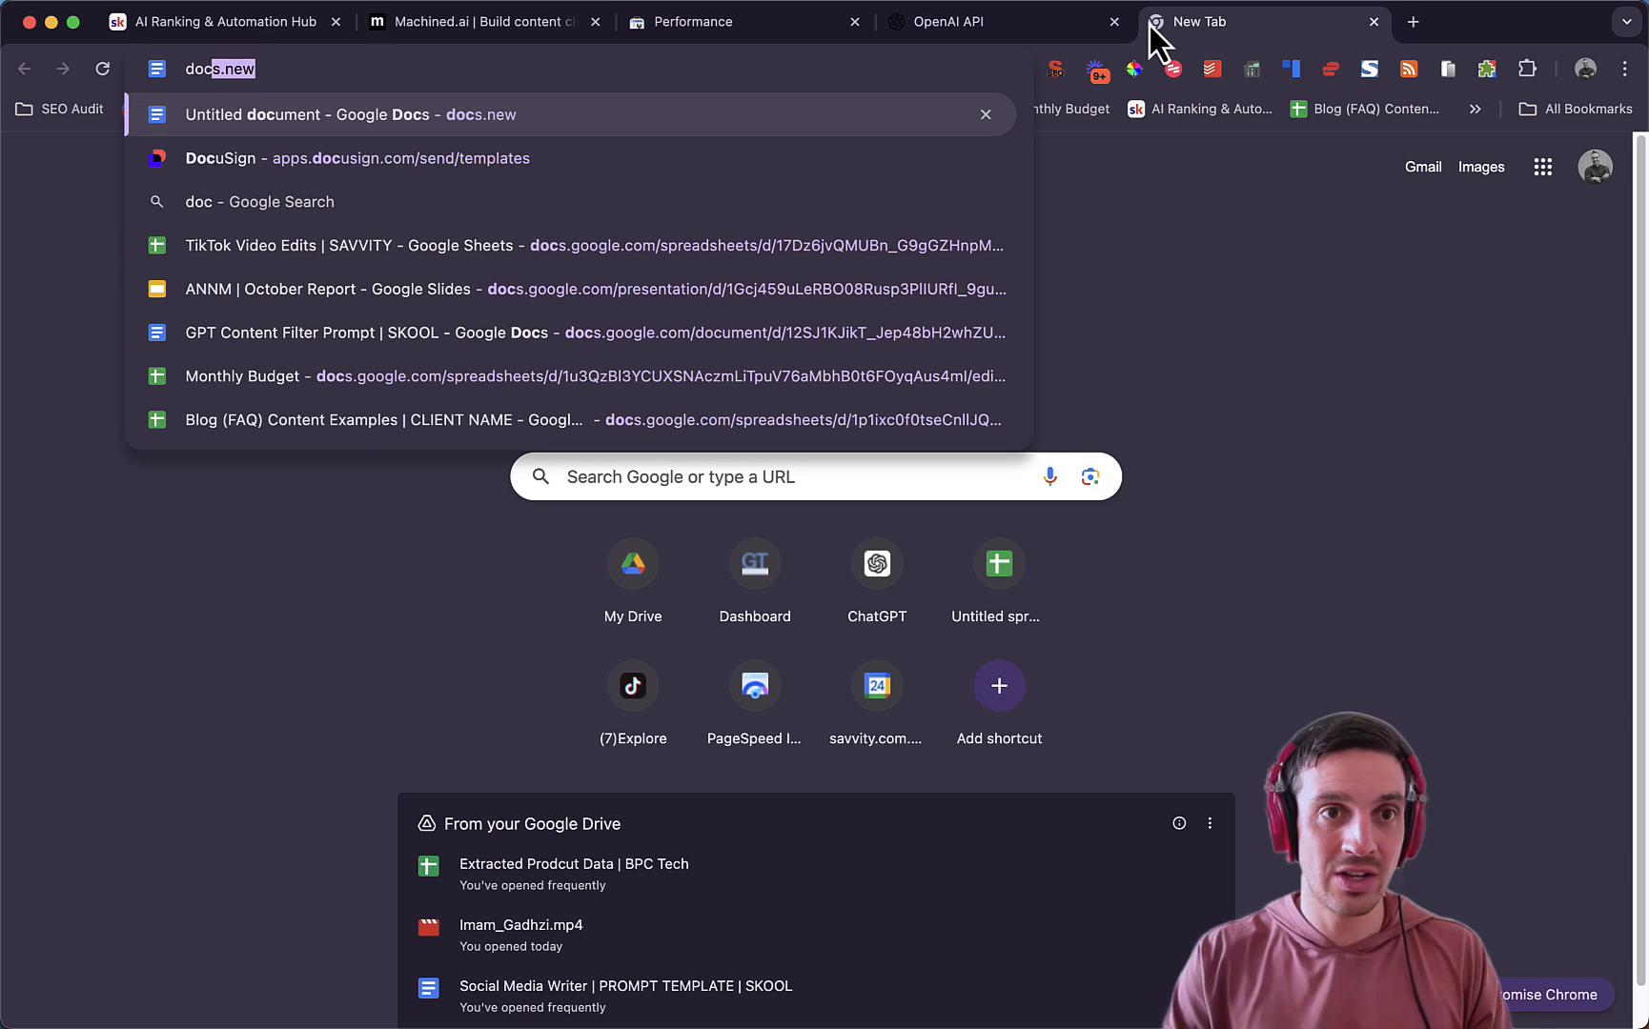
pyautogui.write('snew')
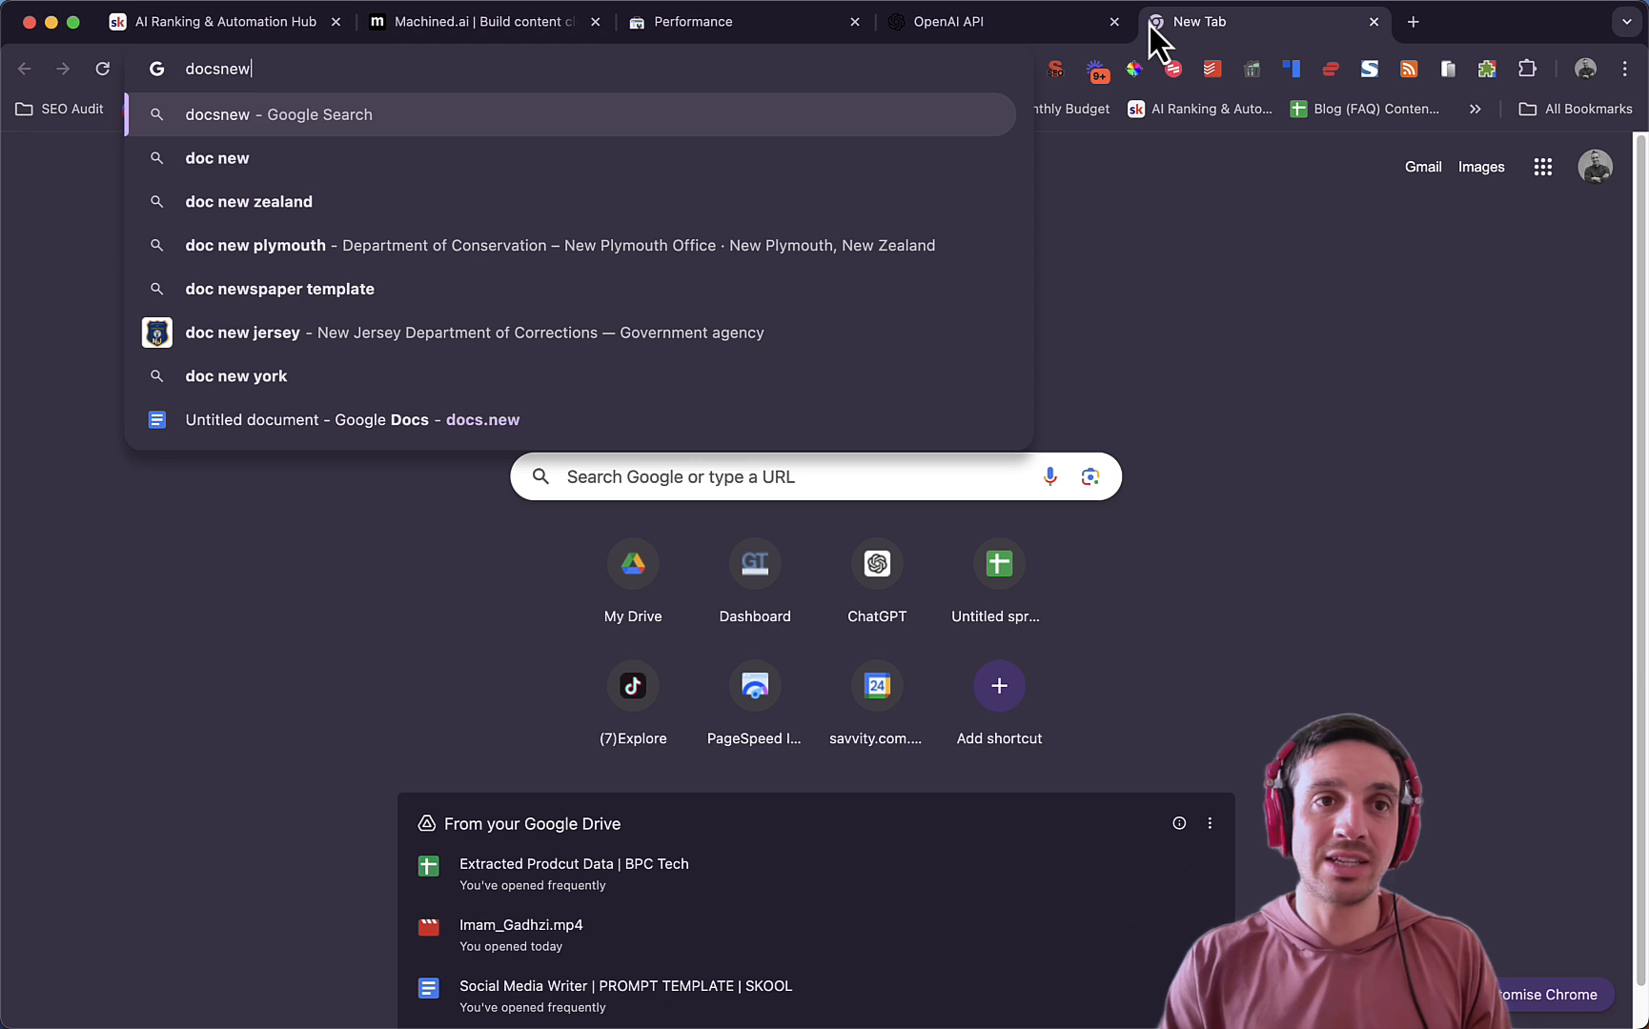
pyautogui.press('BackSpace')
pyautogui.press('BackSpace')
pyautogui.press('BackSpace')
pyautogui.write('.new')
pyautogui.press('Return')
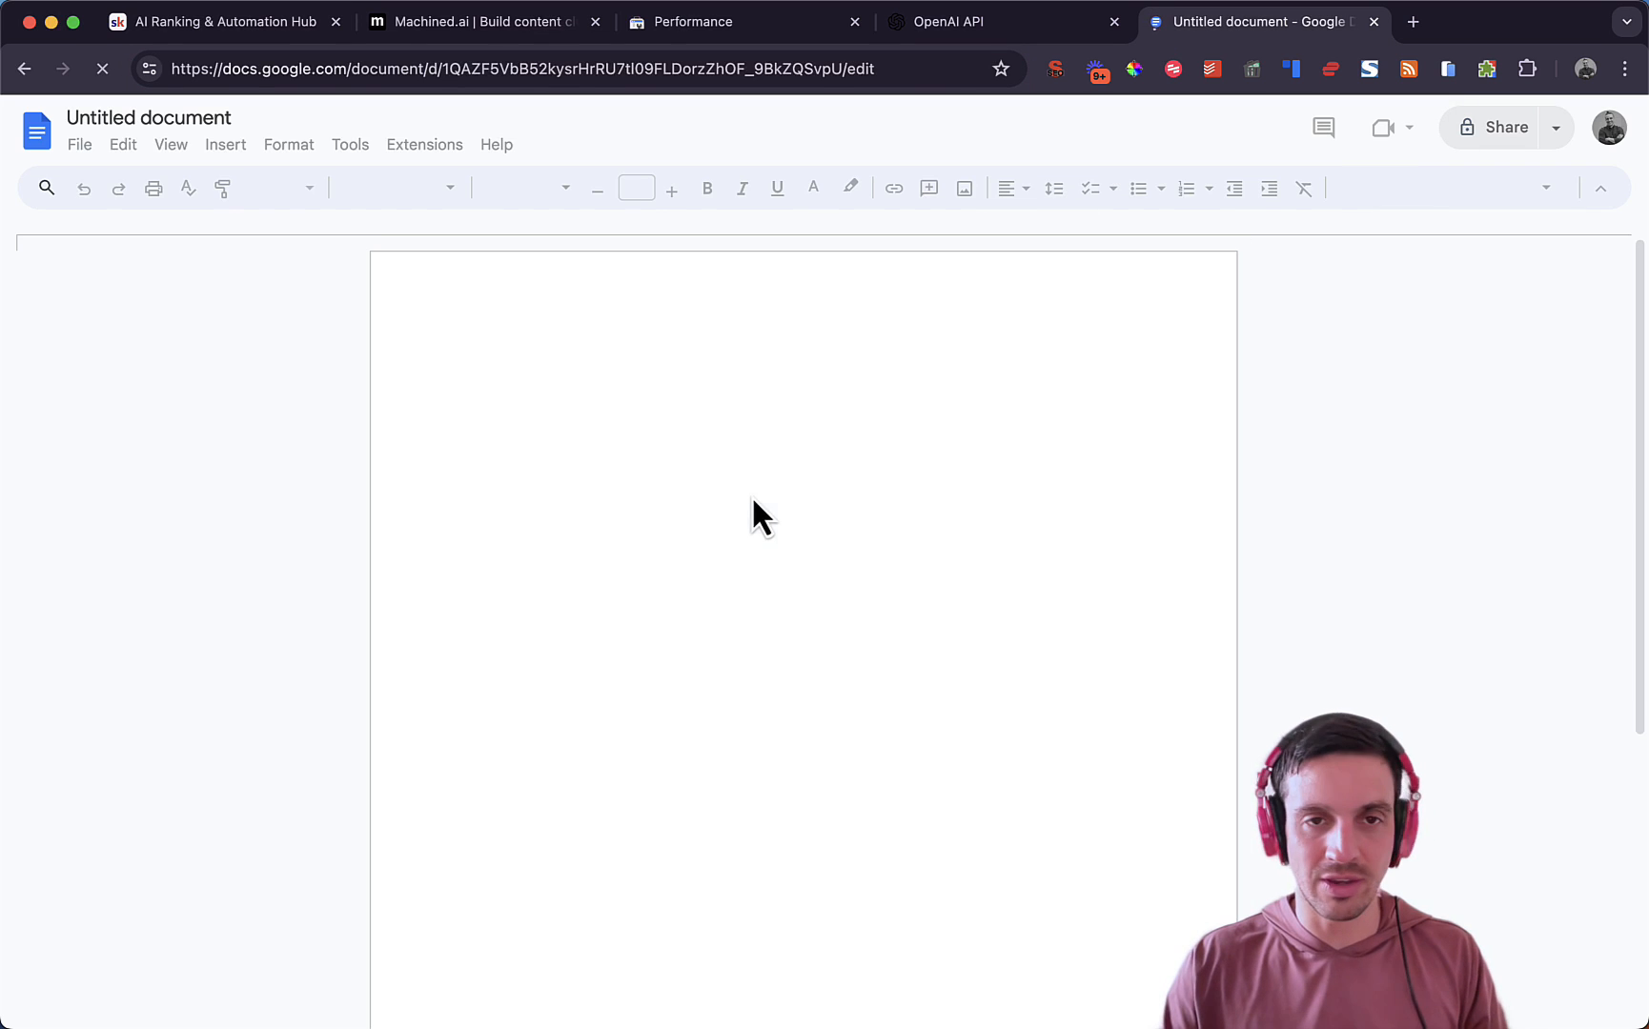
pyautogui.press('super+v')
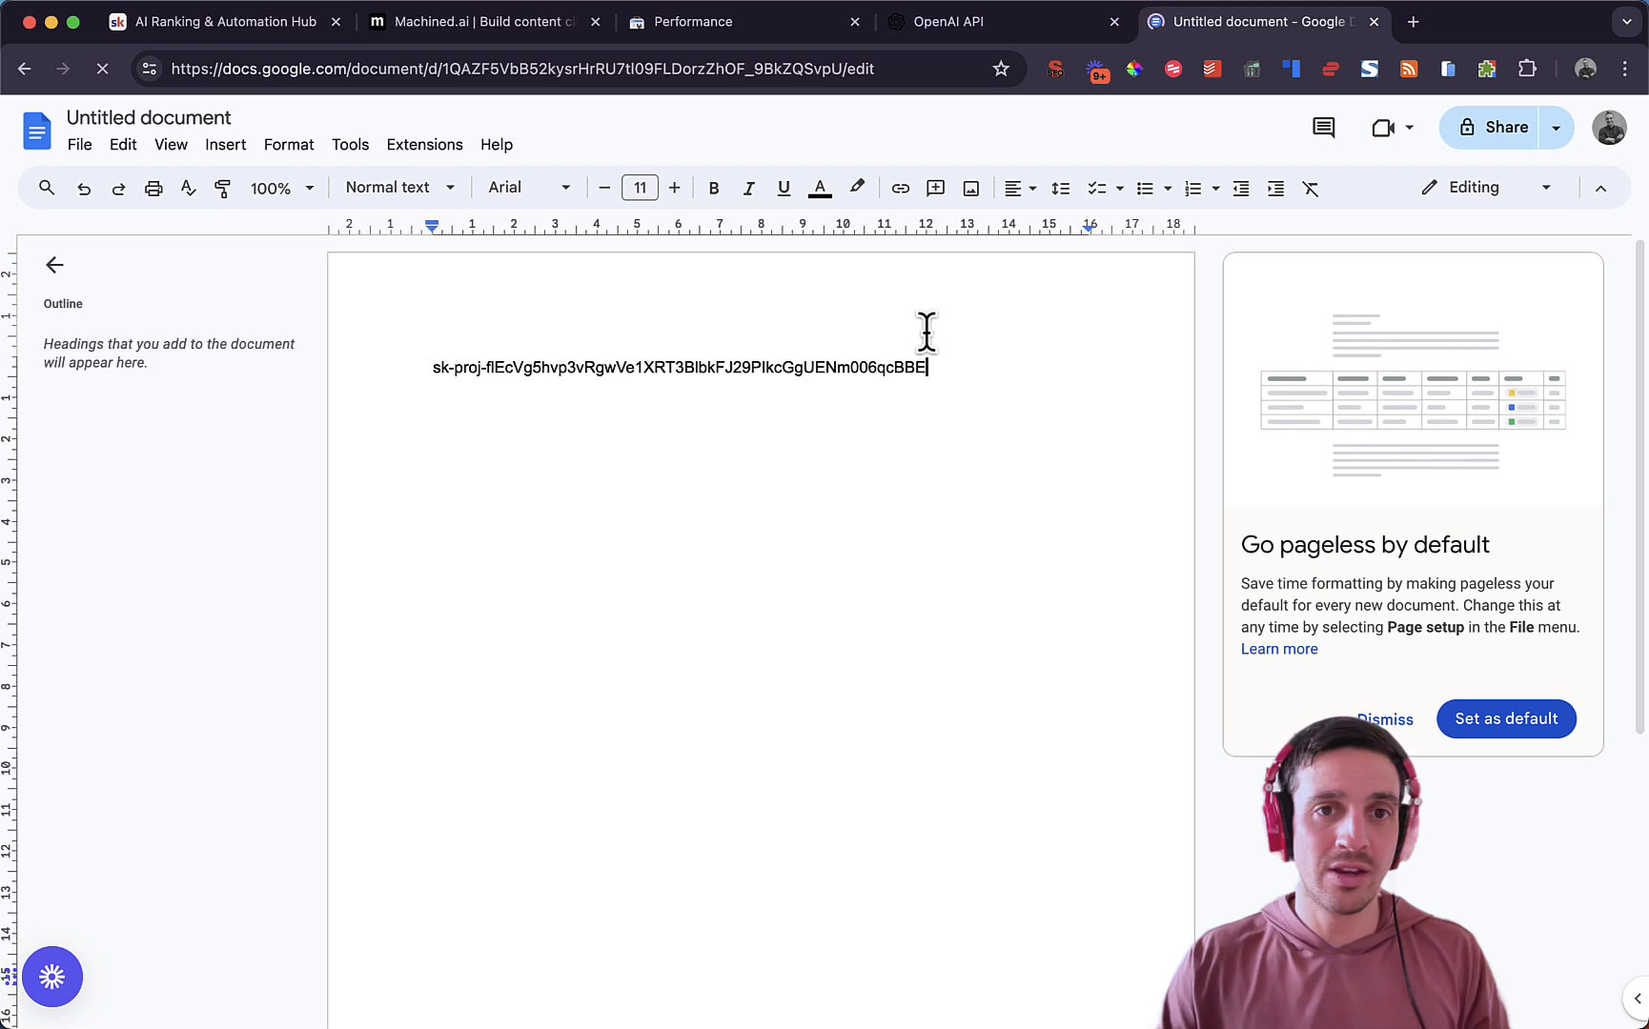
pyautogui.moveTo(953, 367); pyautogui.dragTo(415, 367)
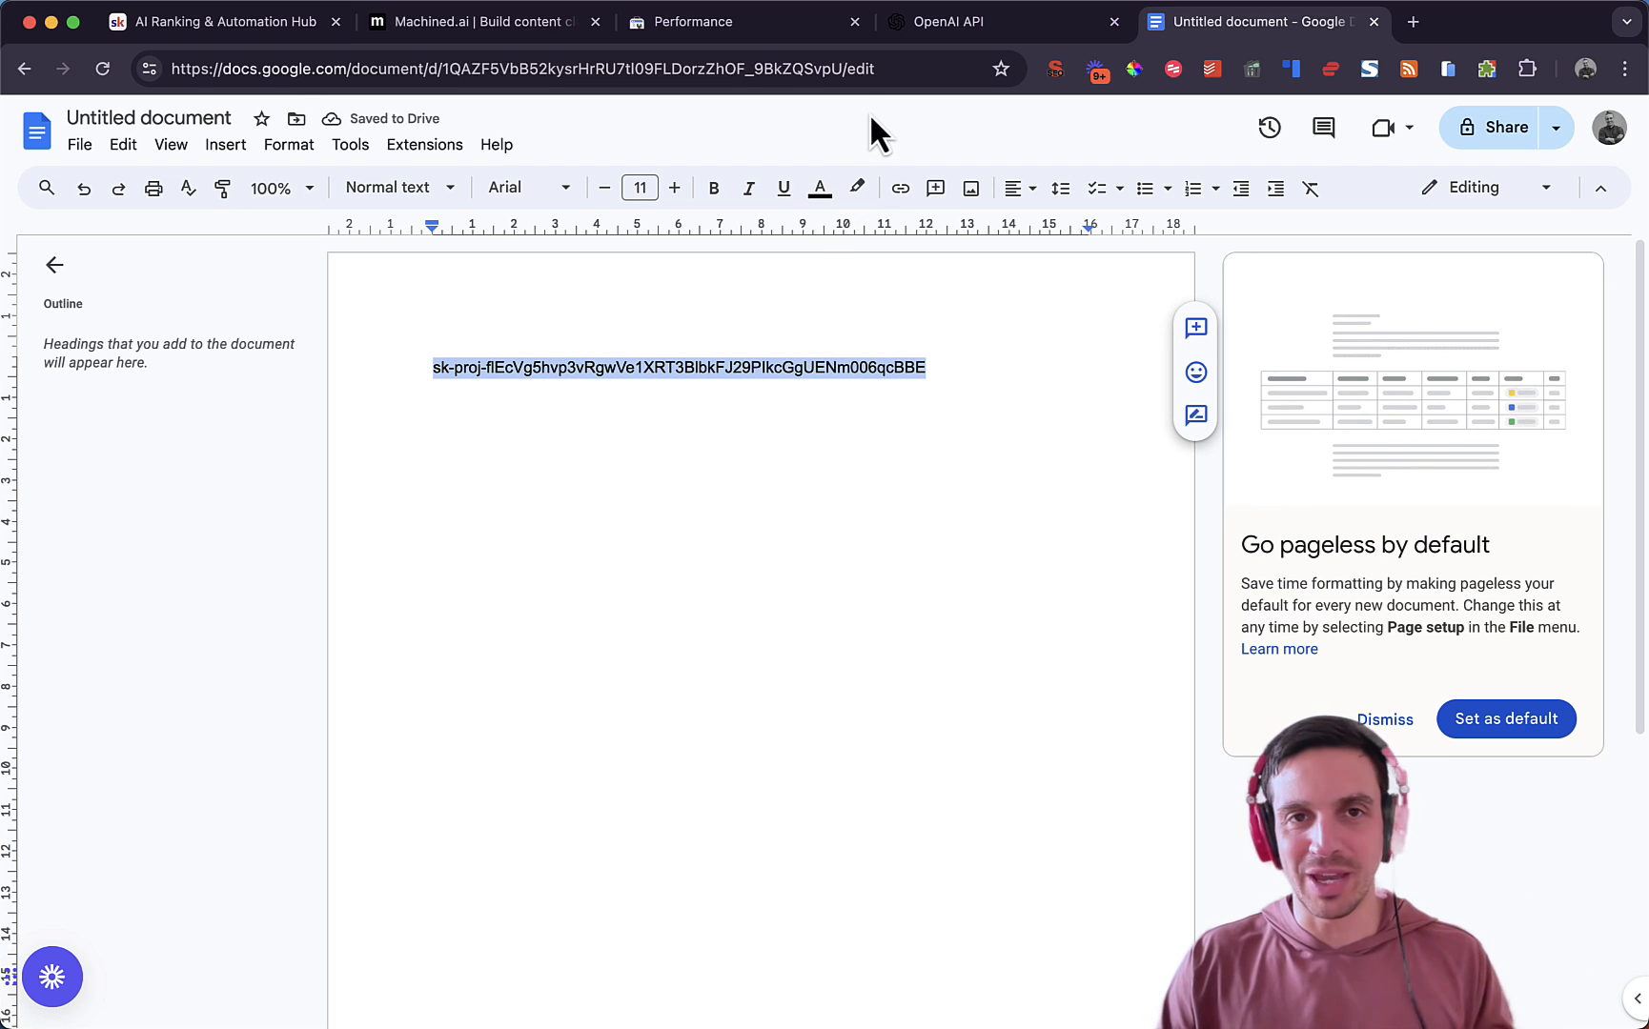
# Open machined.ai in another browser profile and submit an email on the login page.
pyautogui.click(491, 21)
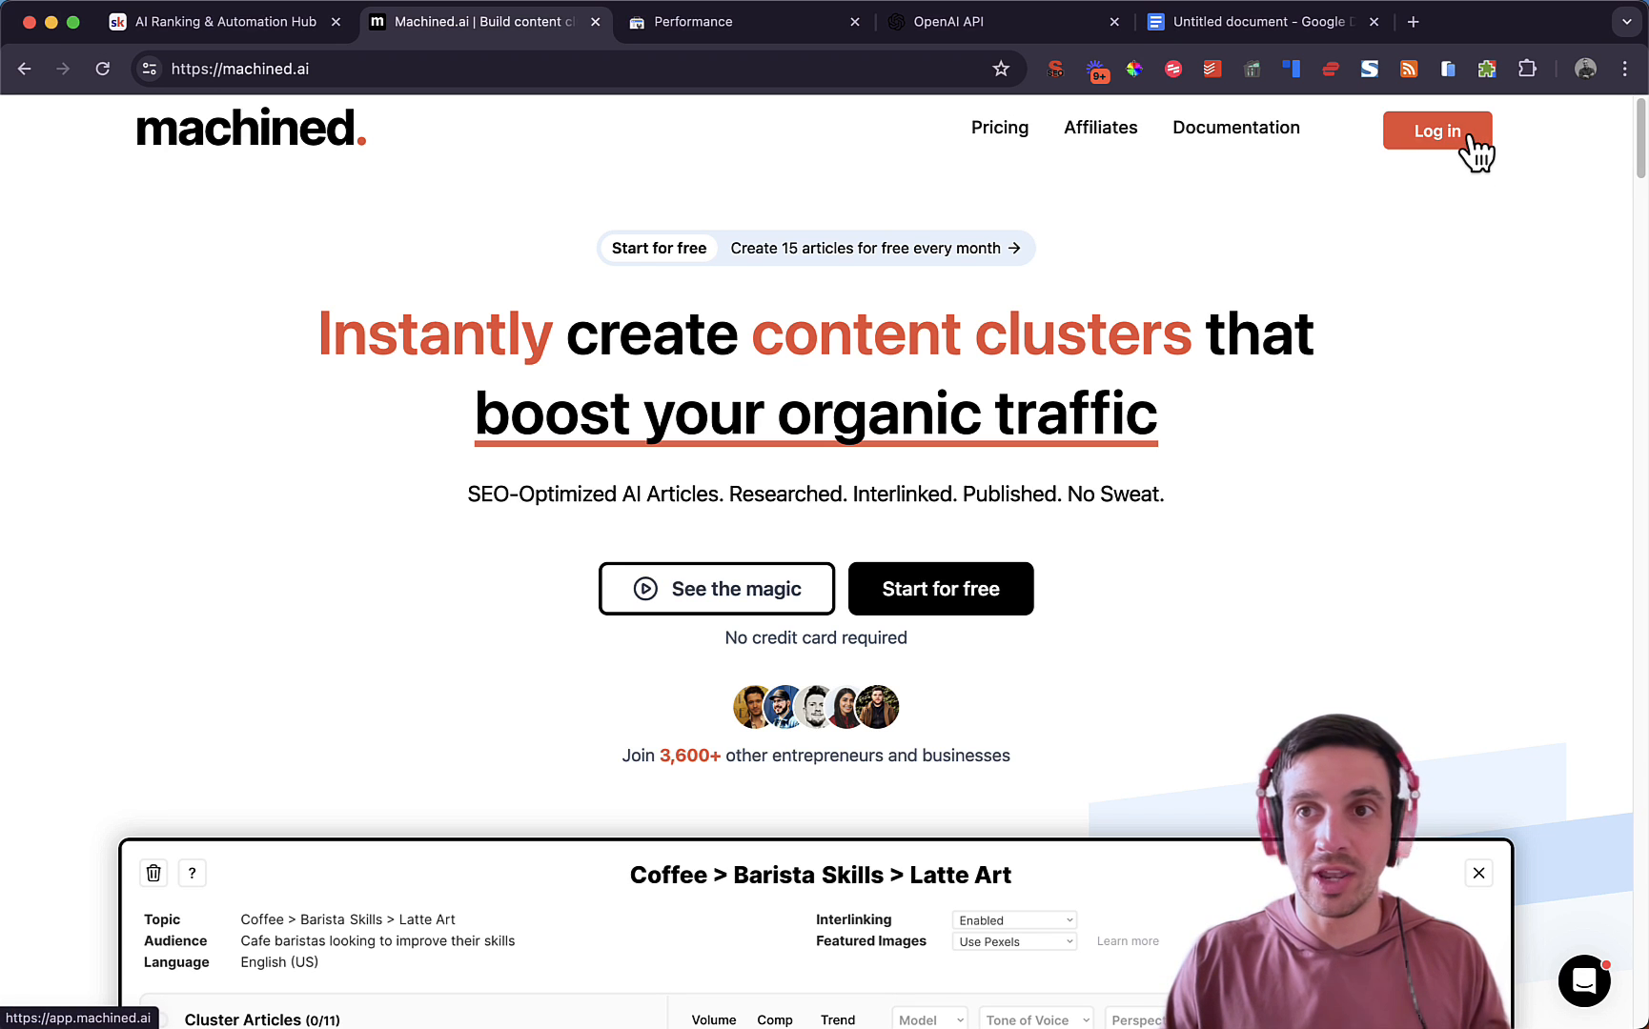
pyautogui.click(887, 68)
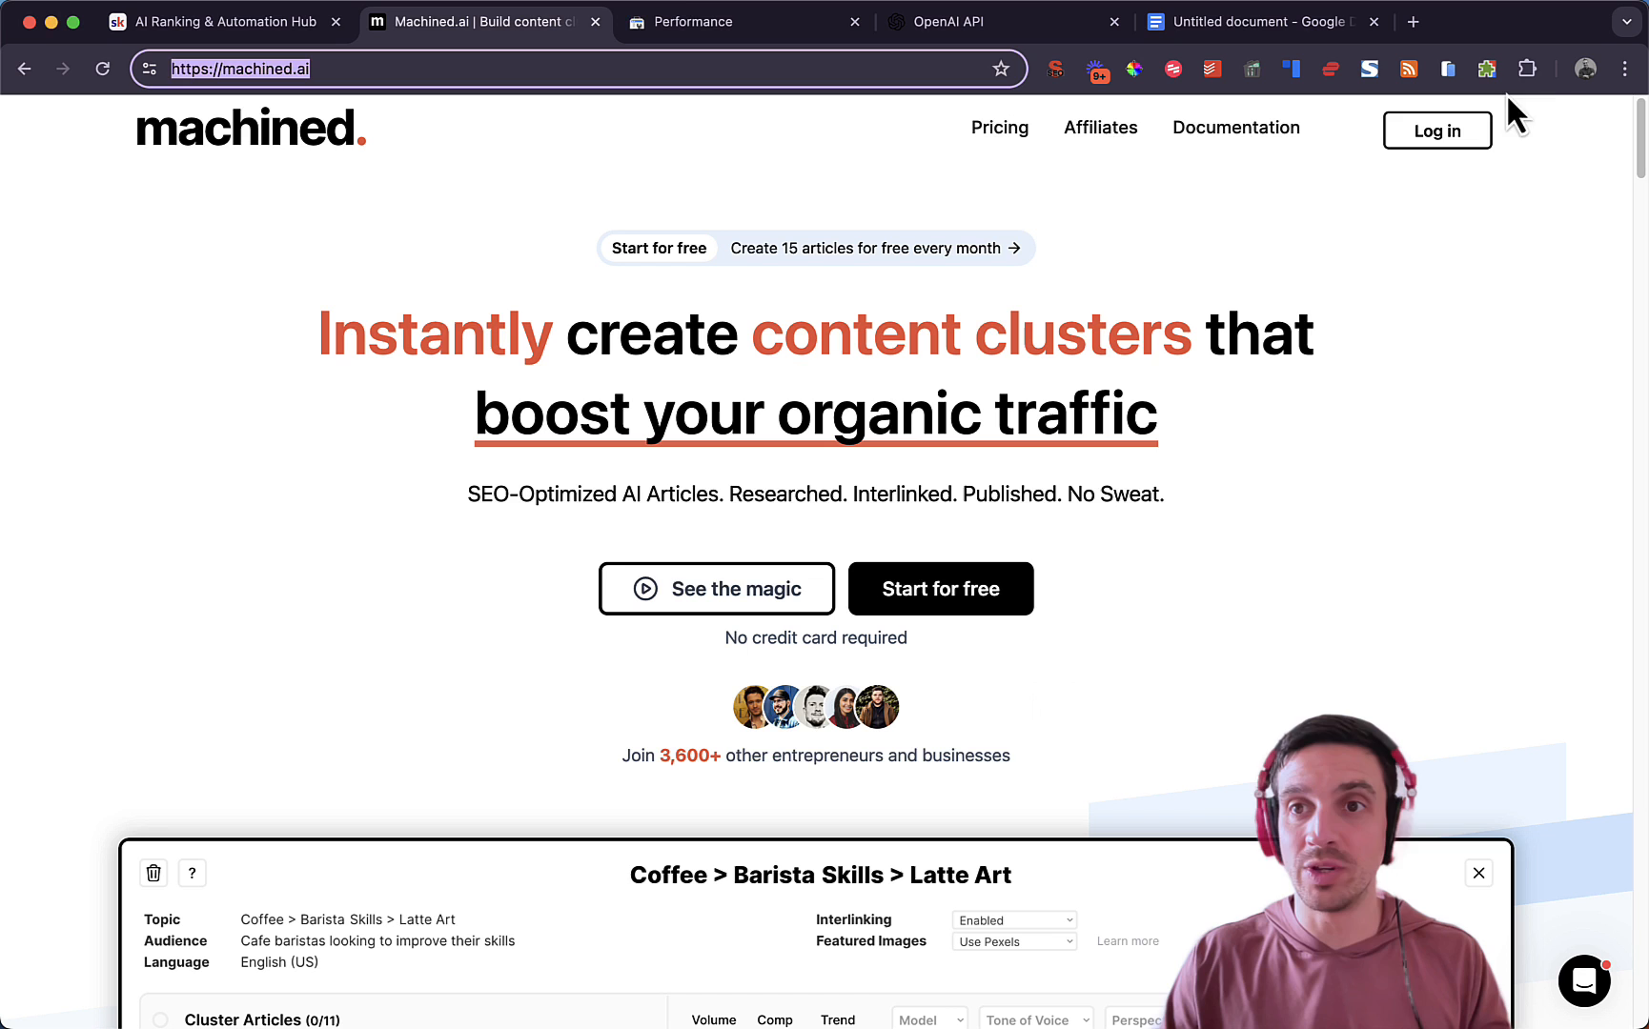
pyautogui.click(1585, 69)
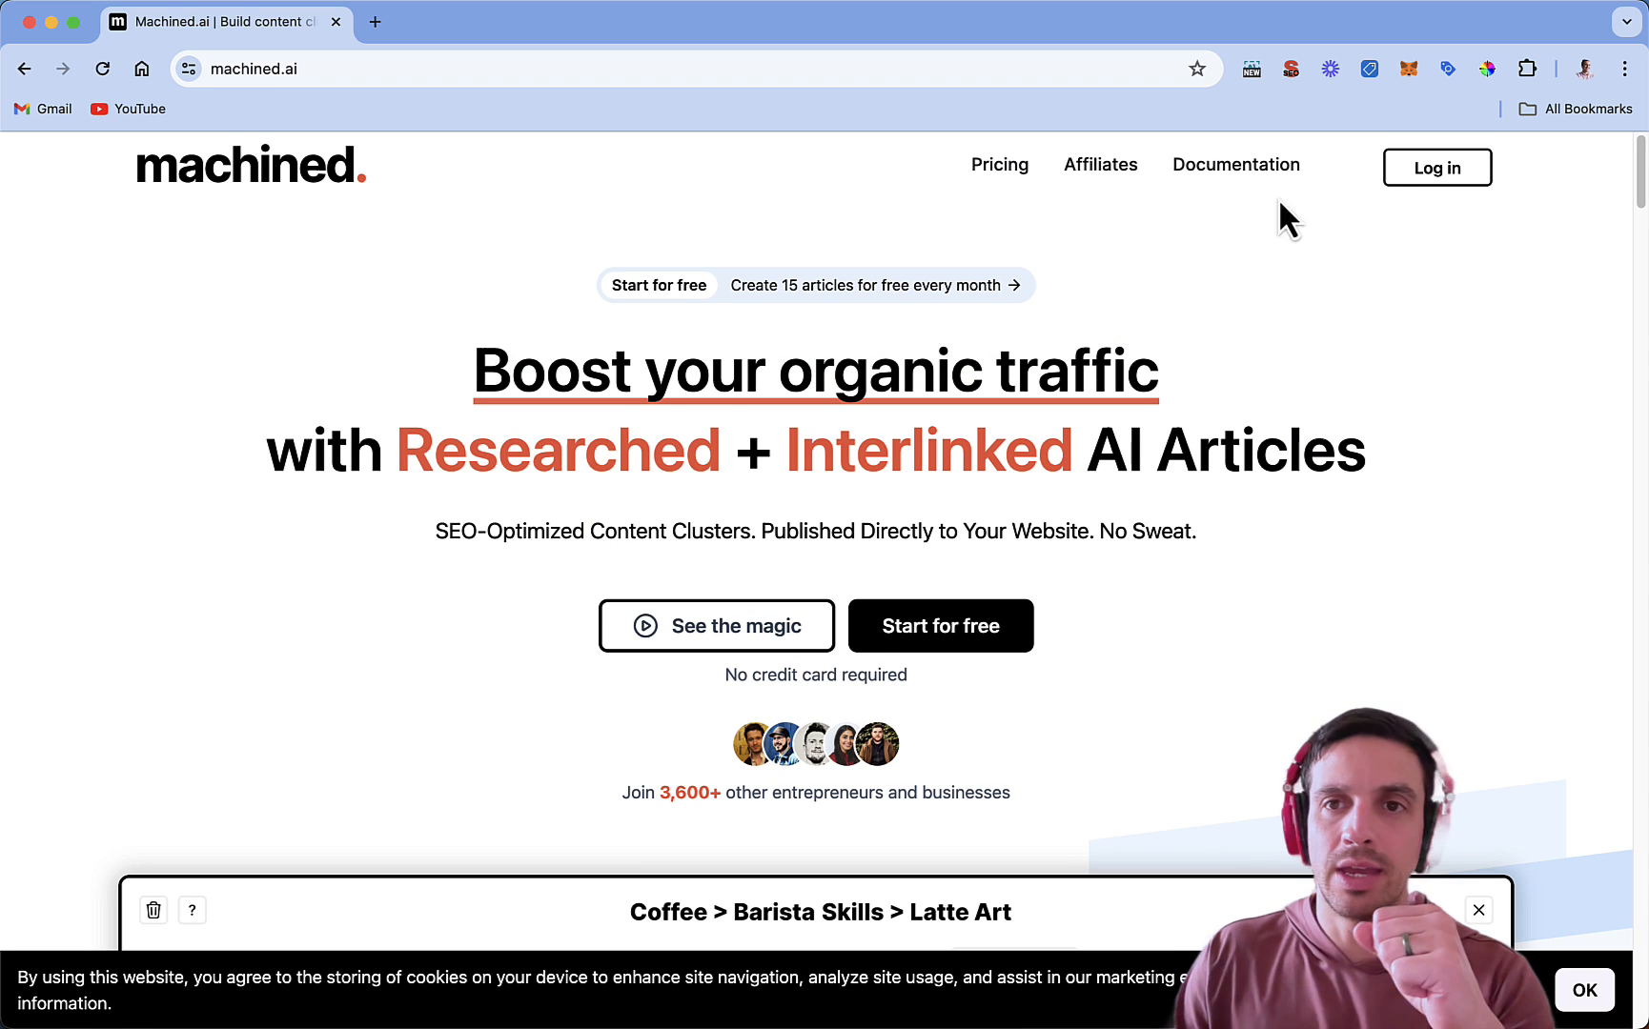
pyautogui.click(1411, 172)
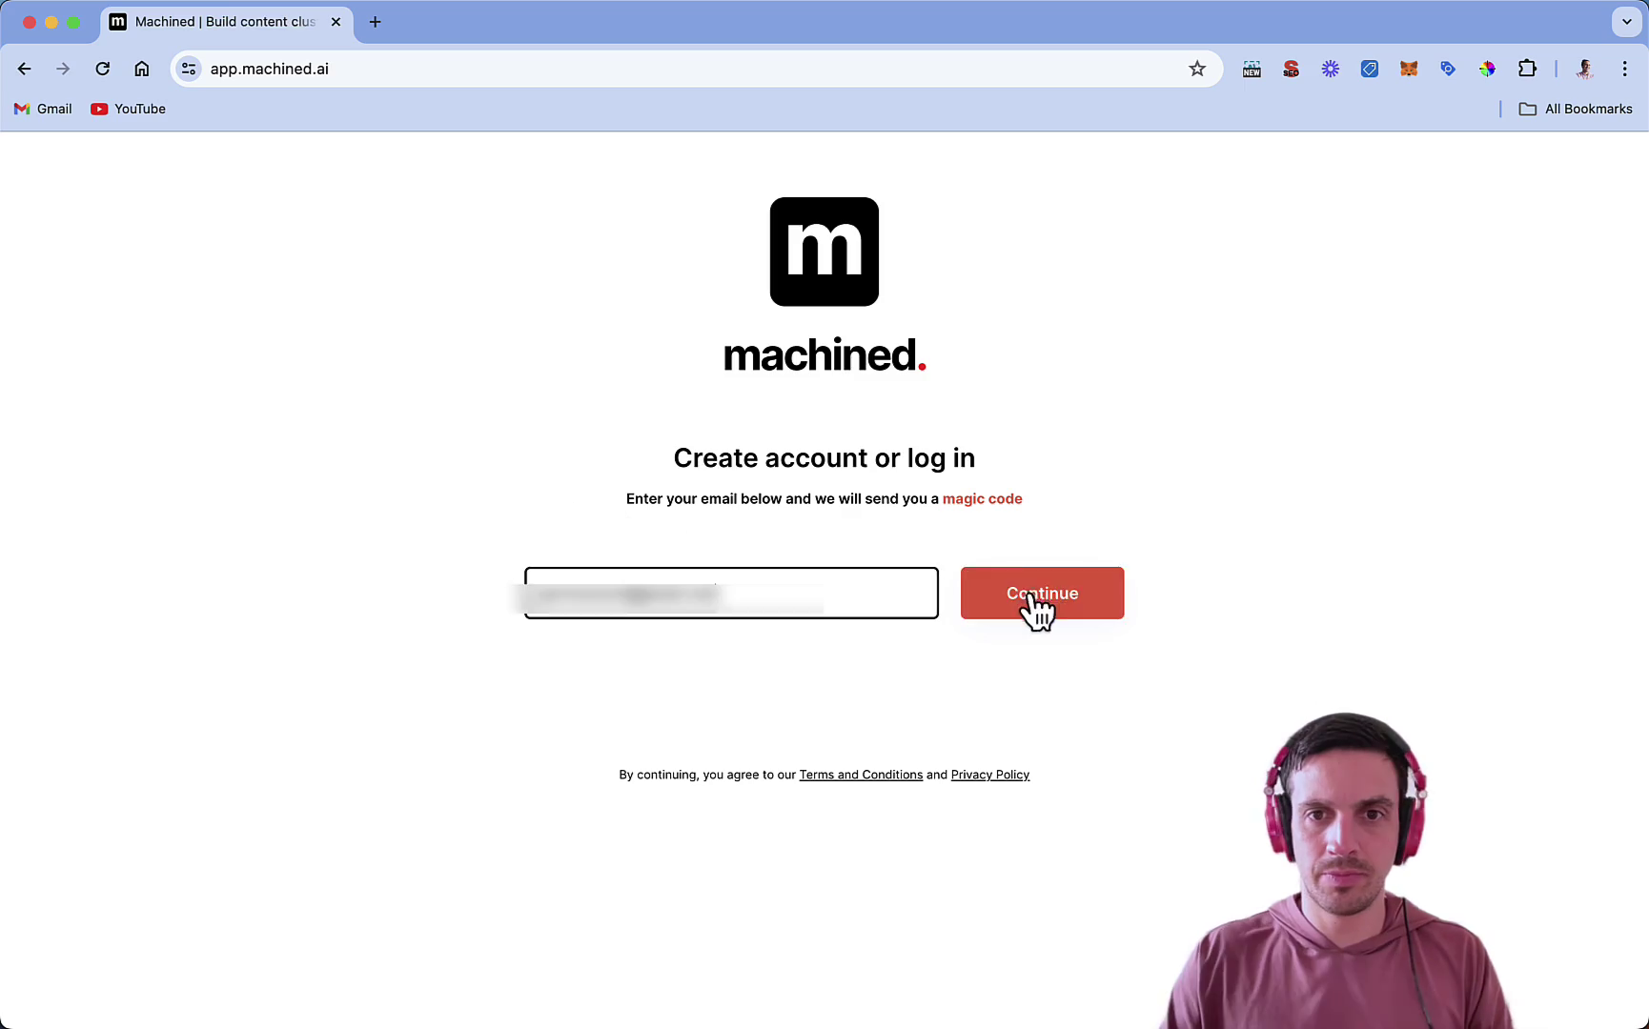
pyautogui.click(1038, 609)
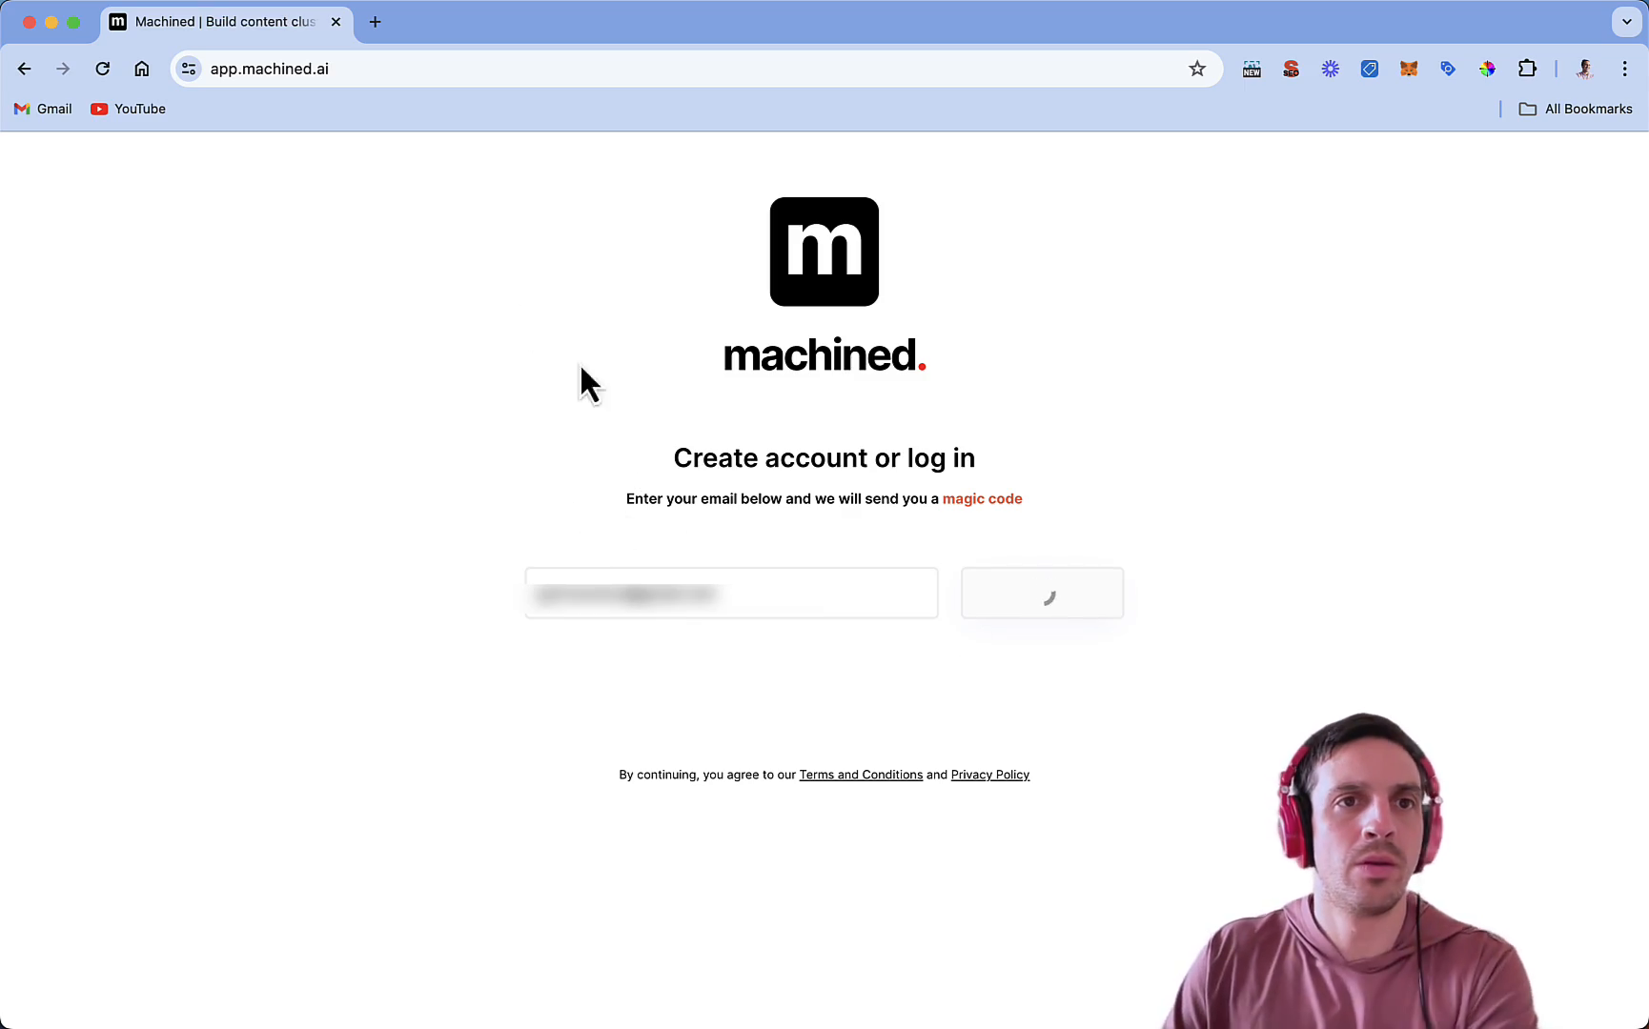
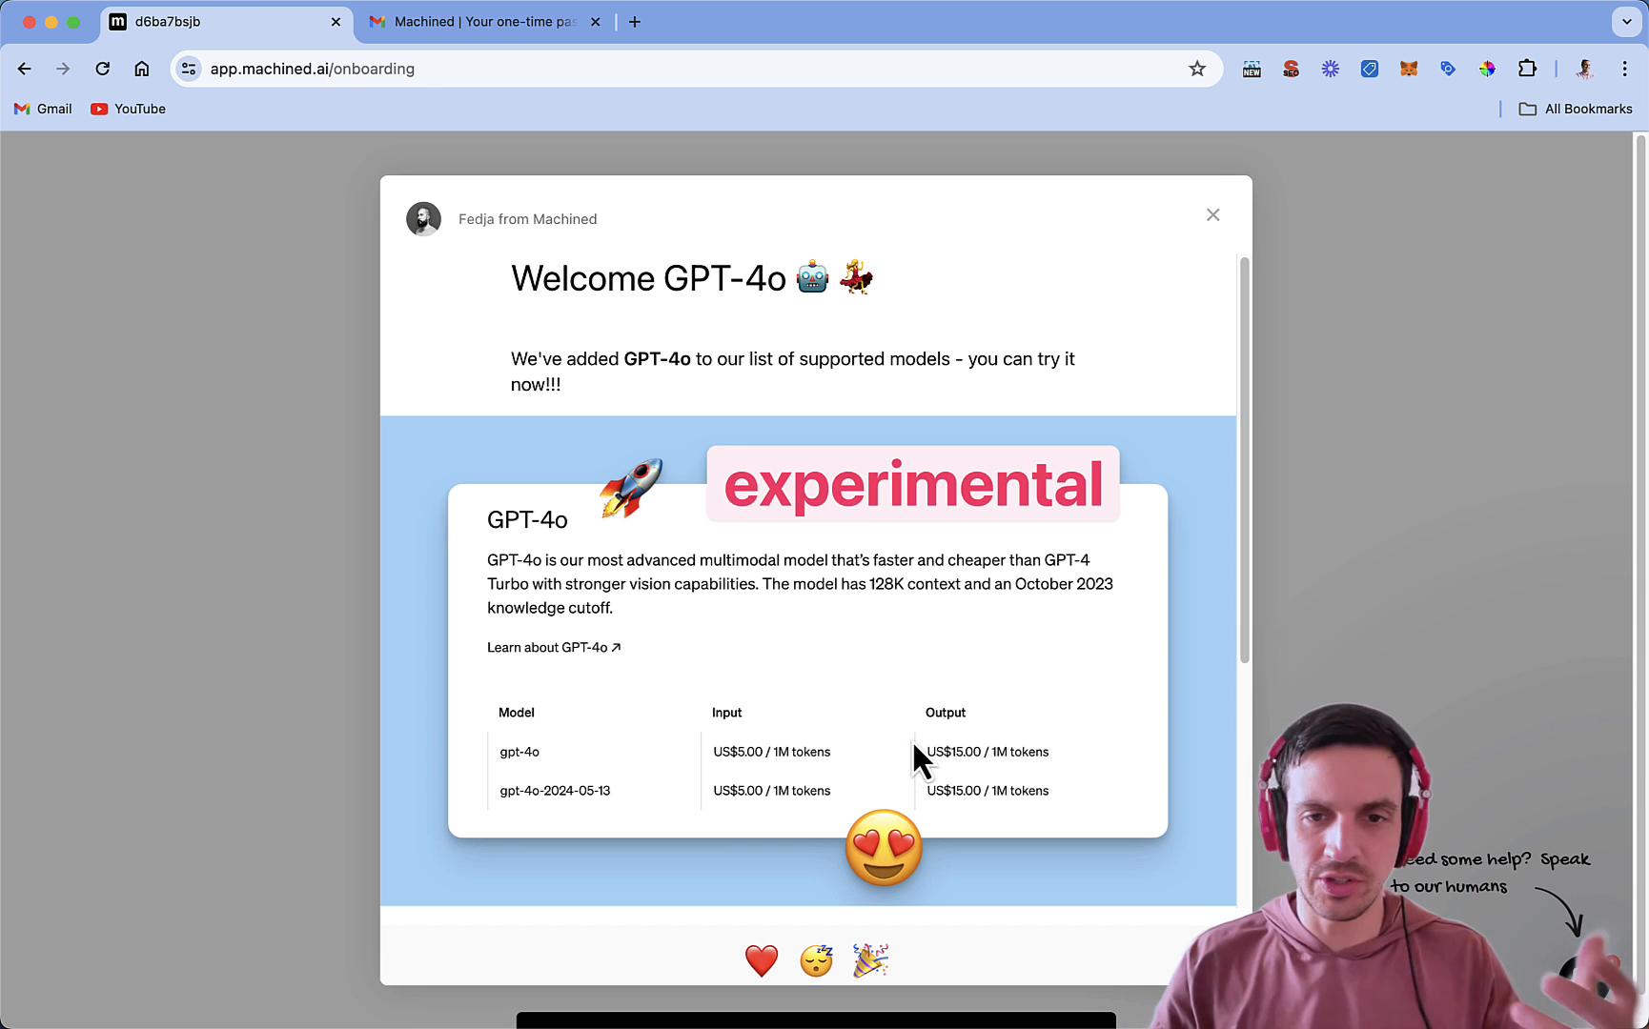
pyautogui.scroll(-5, 1010, 485)
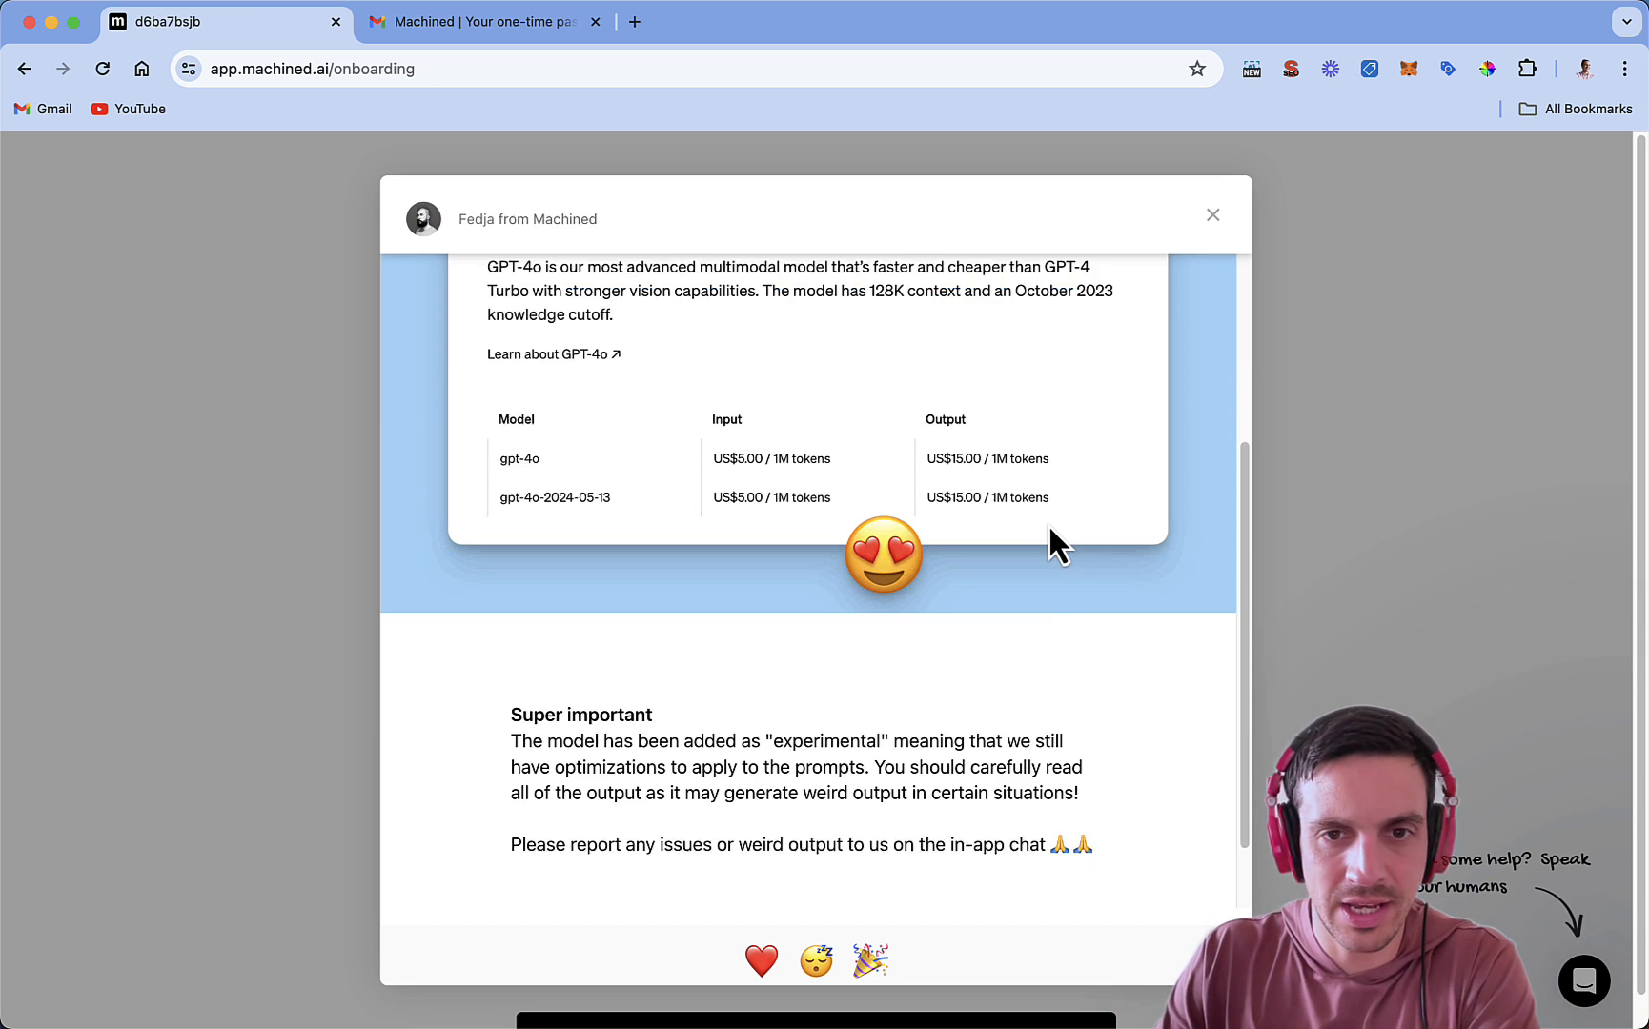
pyautogui.scroll(-3, 1048, 523)
pyautogui.scroll(8, 1050, 534)
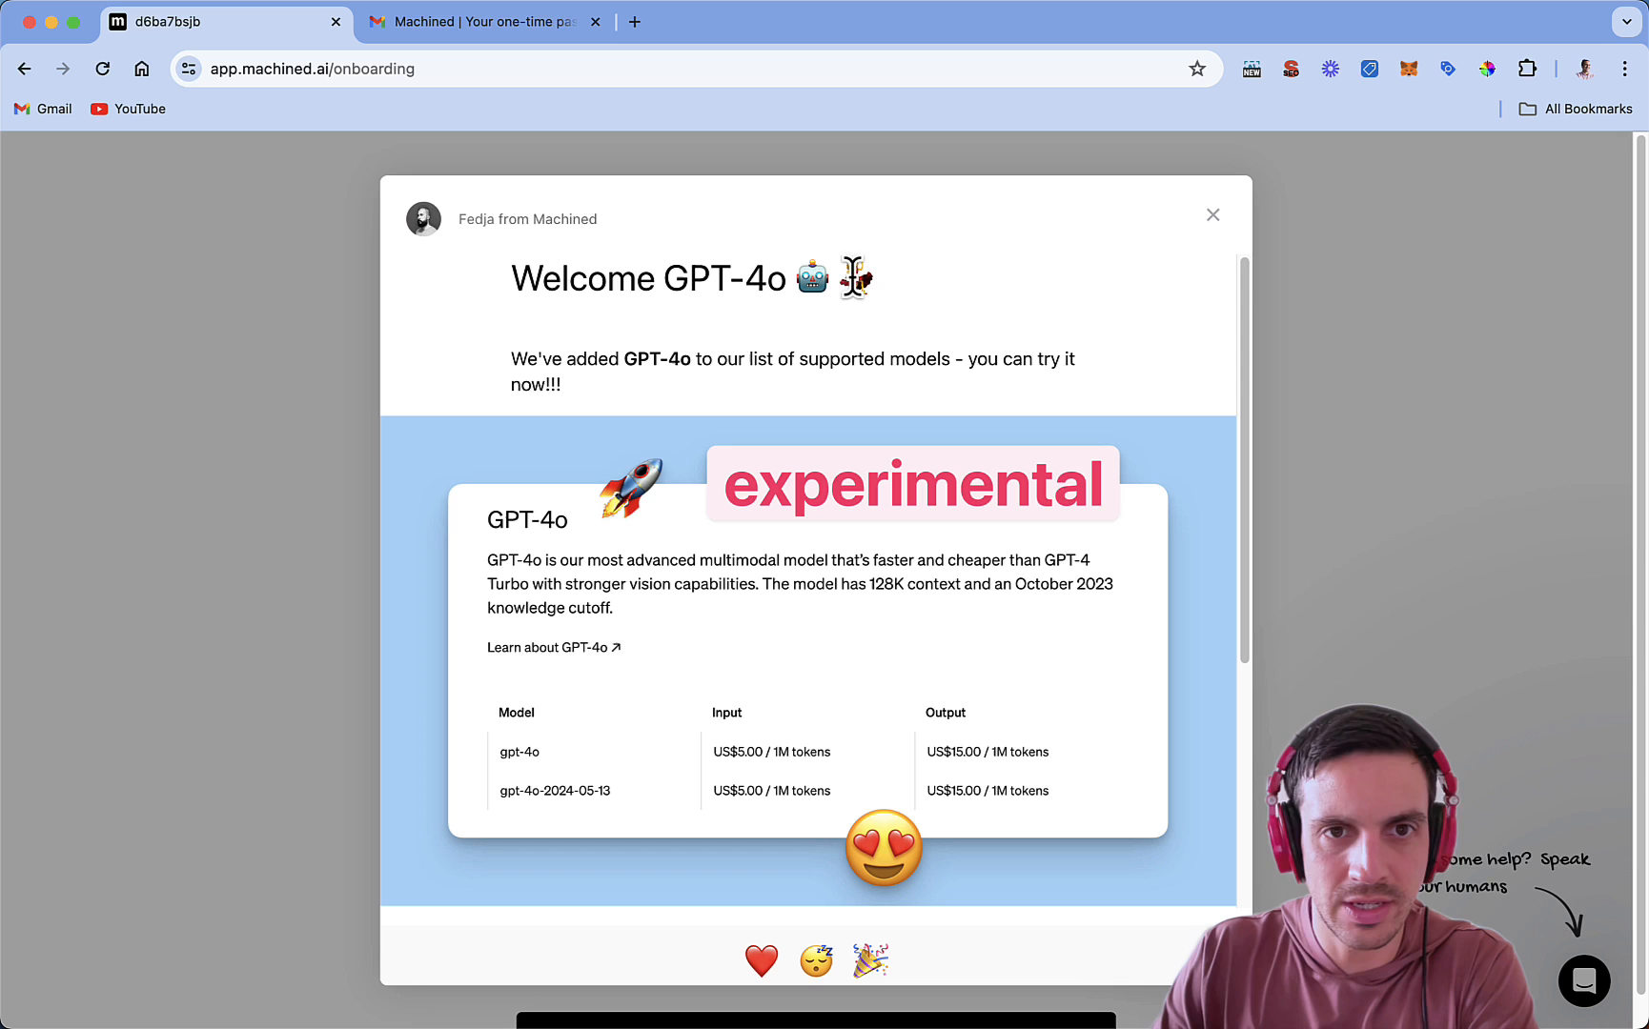
# Dismiss the GPT-4o announcement, fill the onboarding form and start connecting an OpenAI API key.
pyautogui.click(1212, 215)
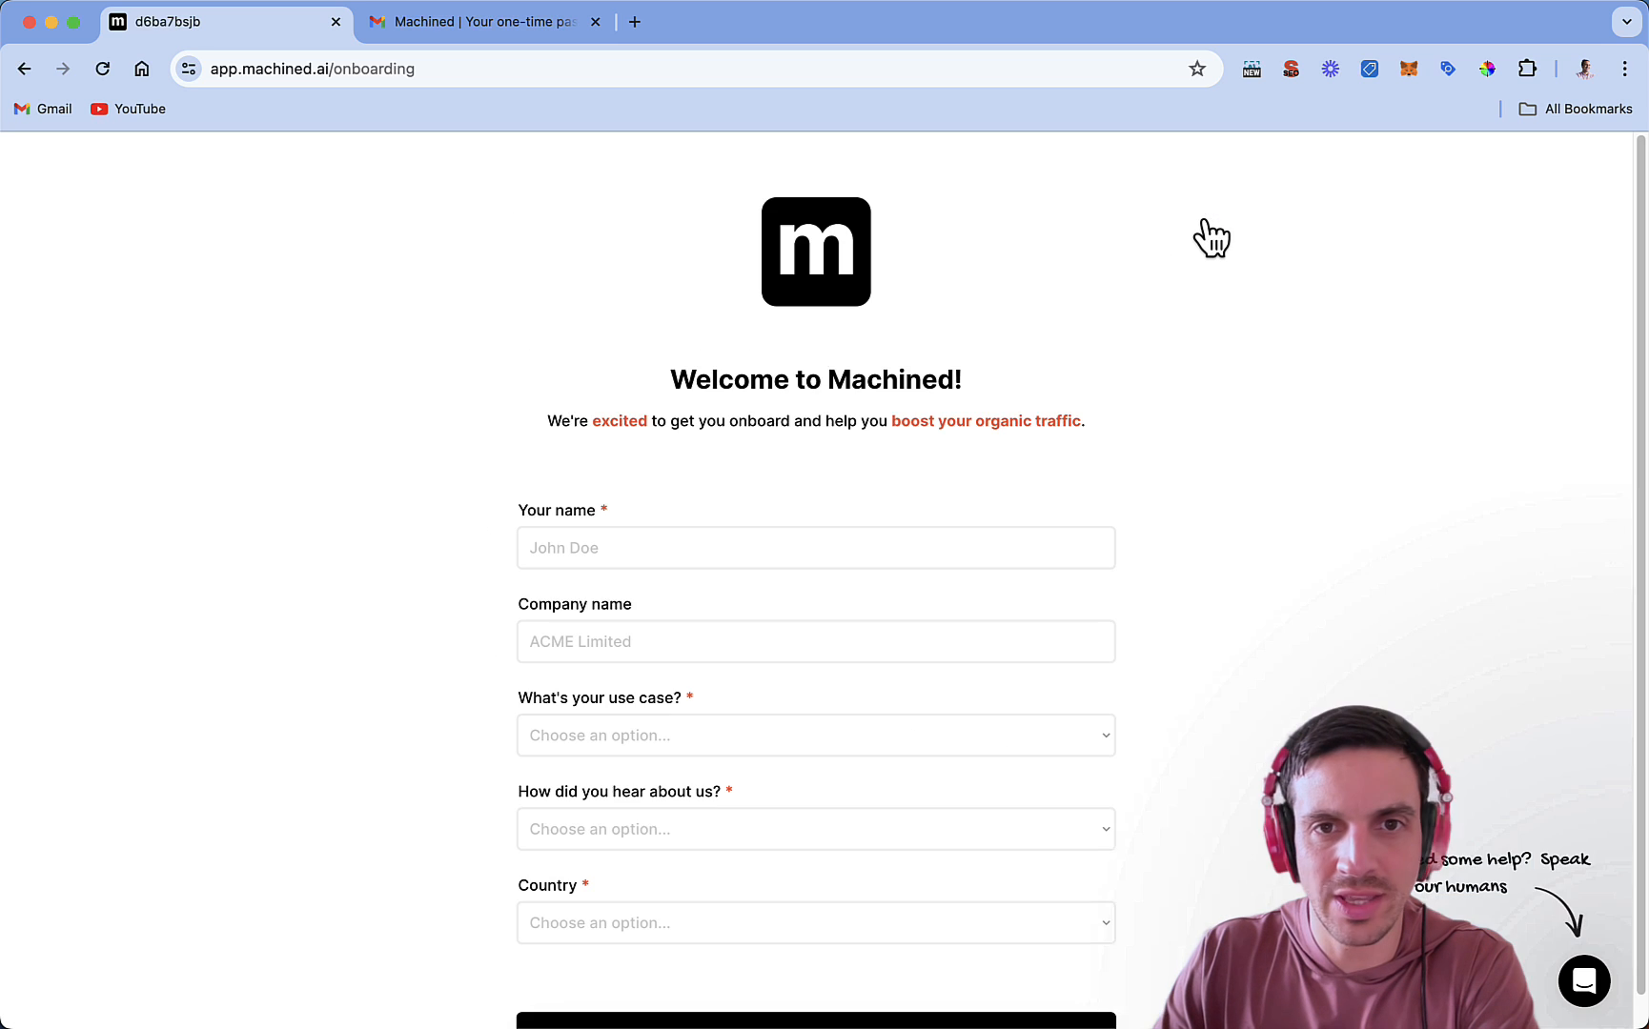
pyautogui.click(799, 519)
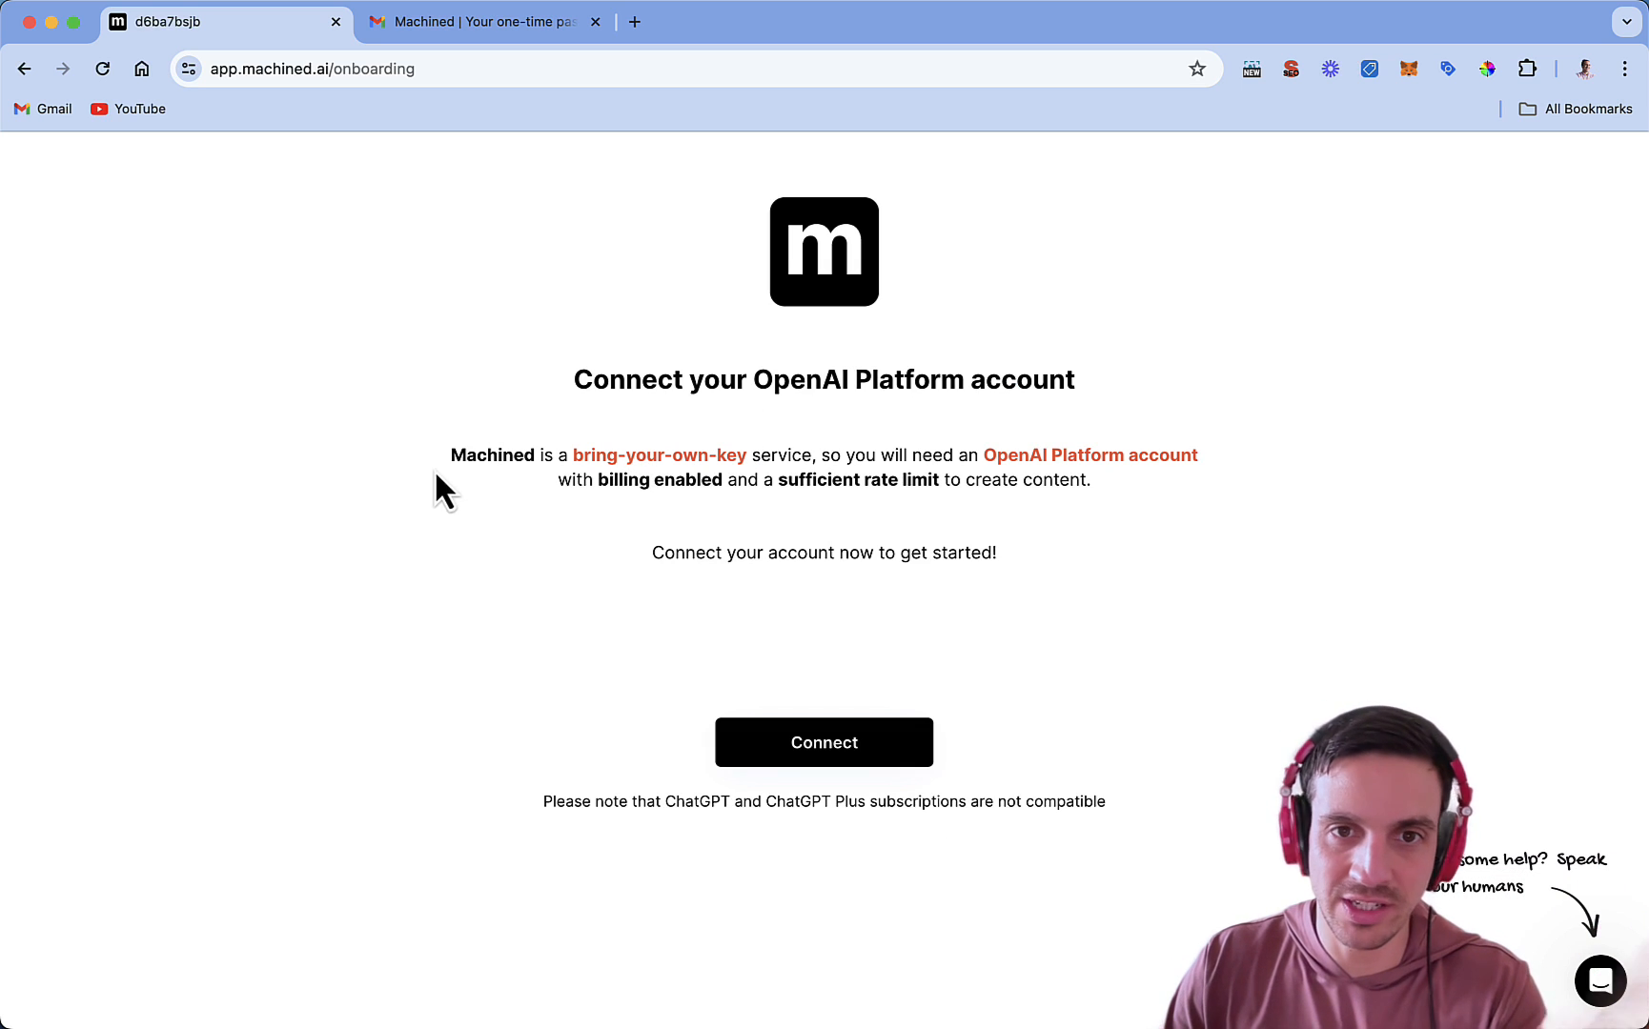
pyautogui.click(829, 746)
pyautogui.click(721, 670)
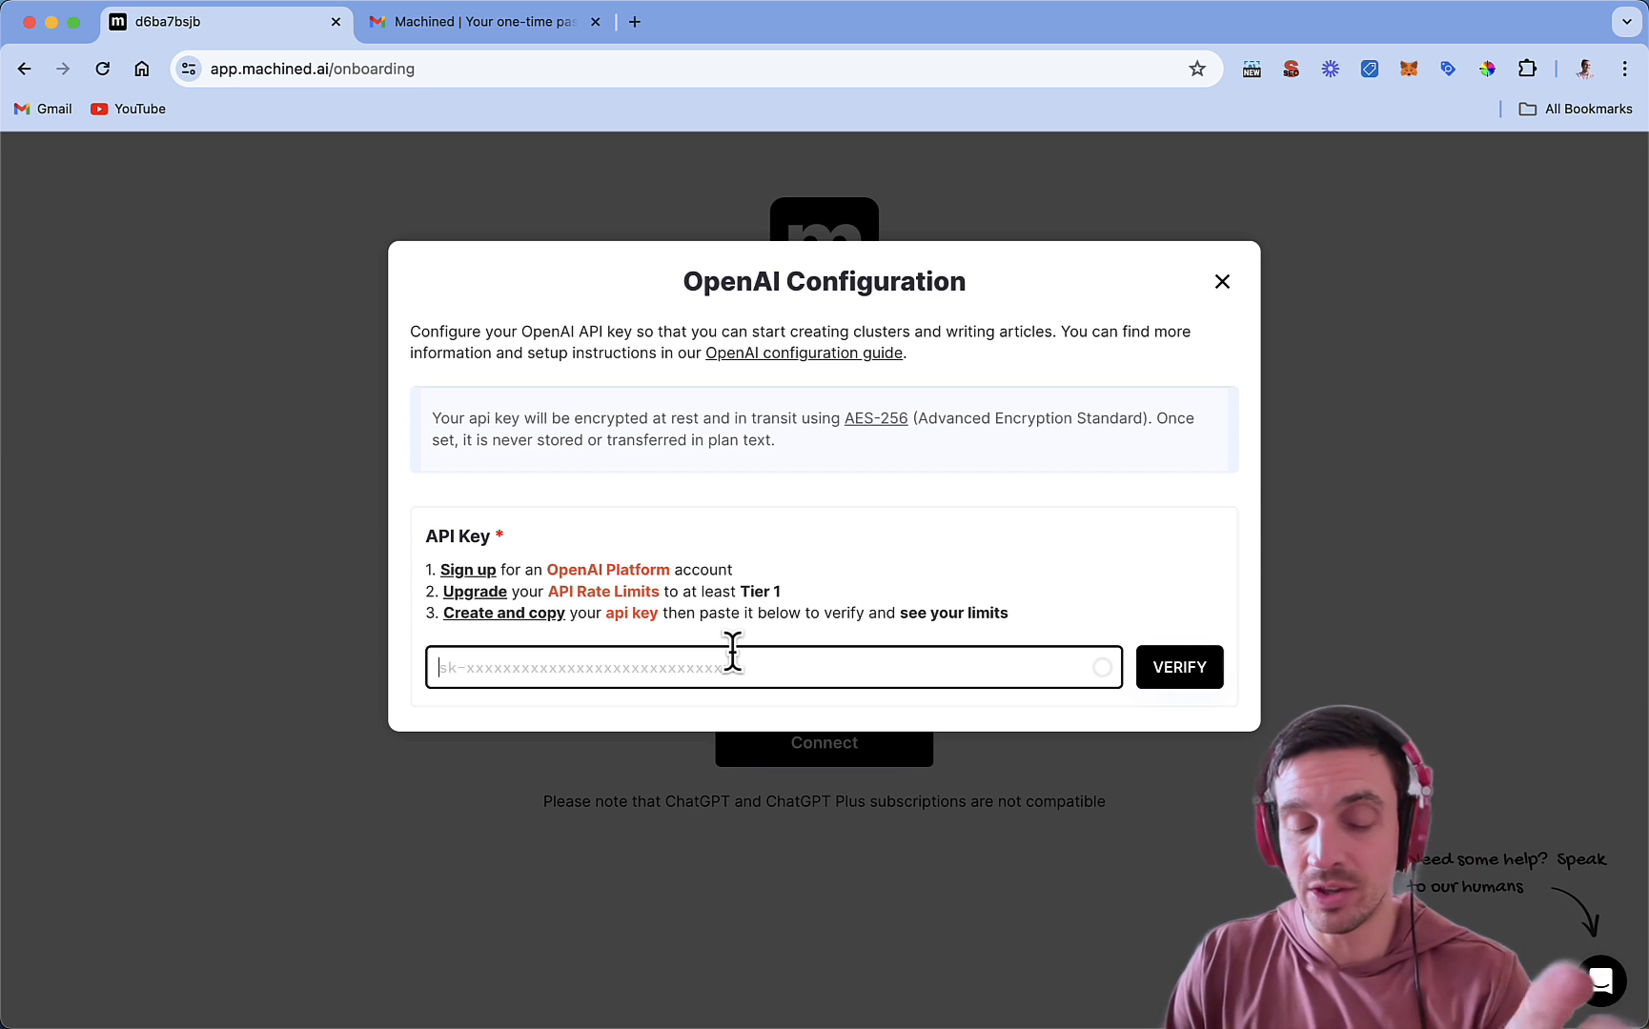
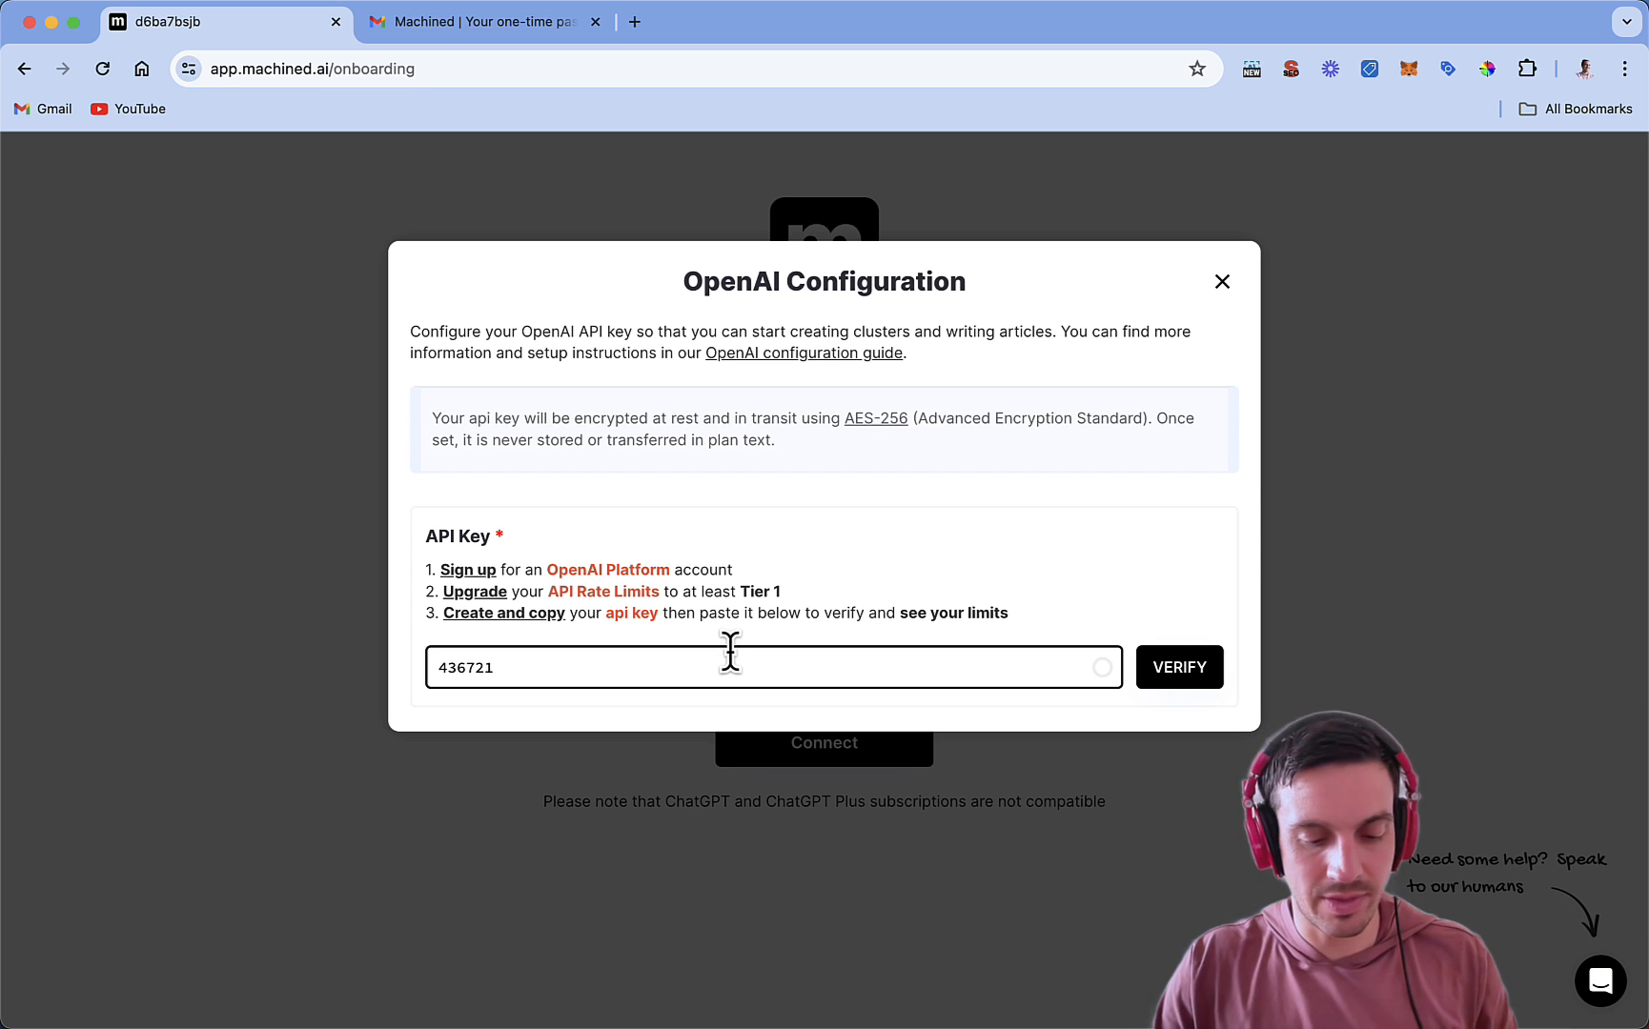
# Clear the wrong key entry and fetch the API key from the Google Docs window.
pyautogui.press('super+a')
pyautogui.press('BackSpace')
pyautogui.hotkey('ctrl', 'Up')
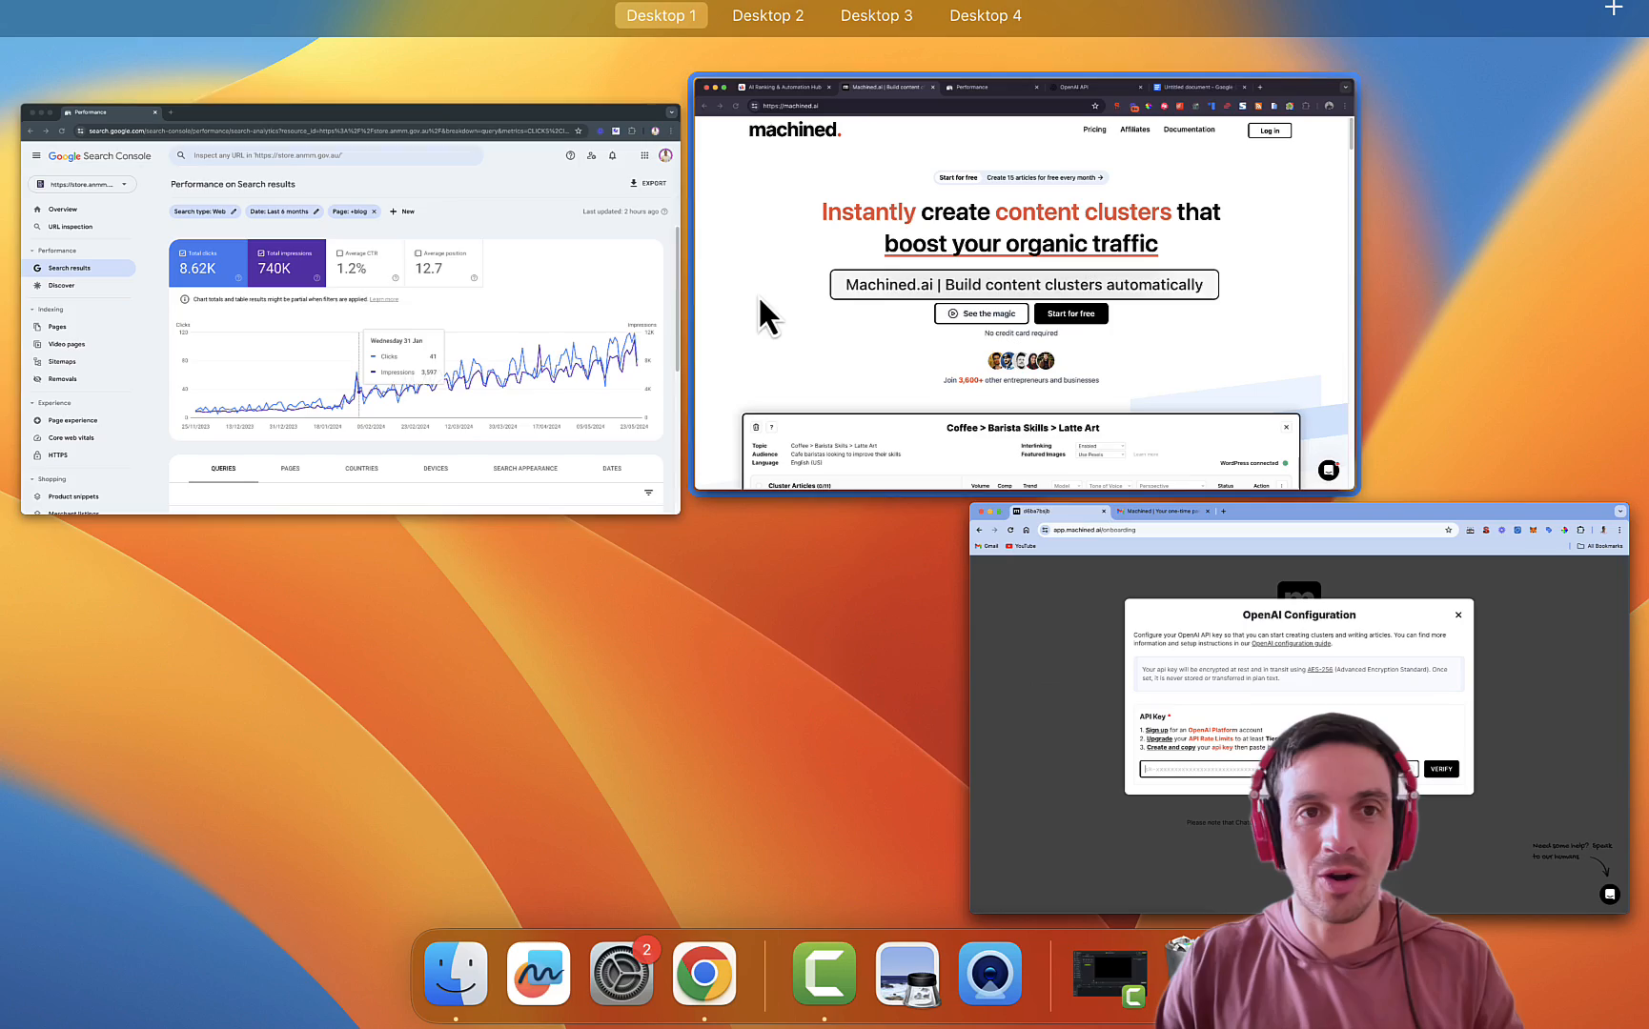
pyautogui.click(1005, 296)
pyautogui.click(1212, 30)
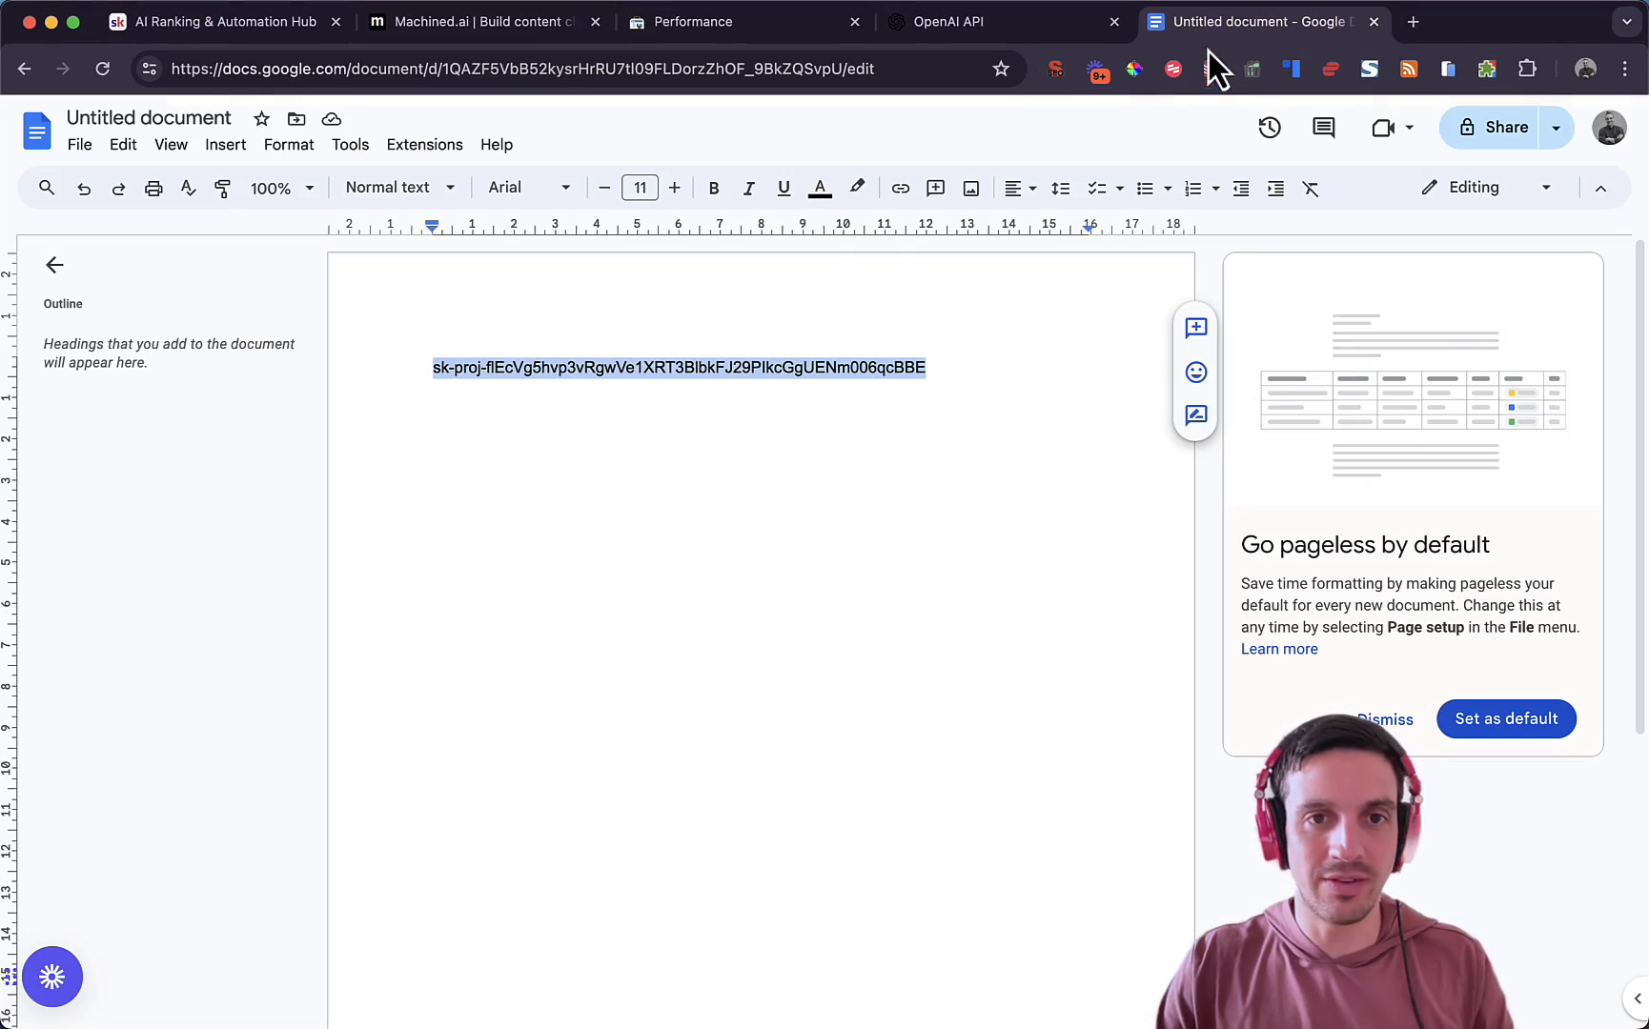
pyautogui.hotkey('ctrl', 'Up')
pyautogui.click(846, 295)
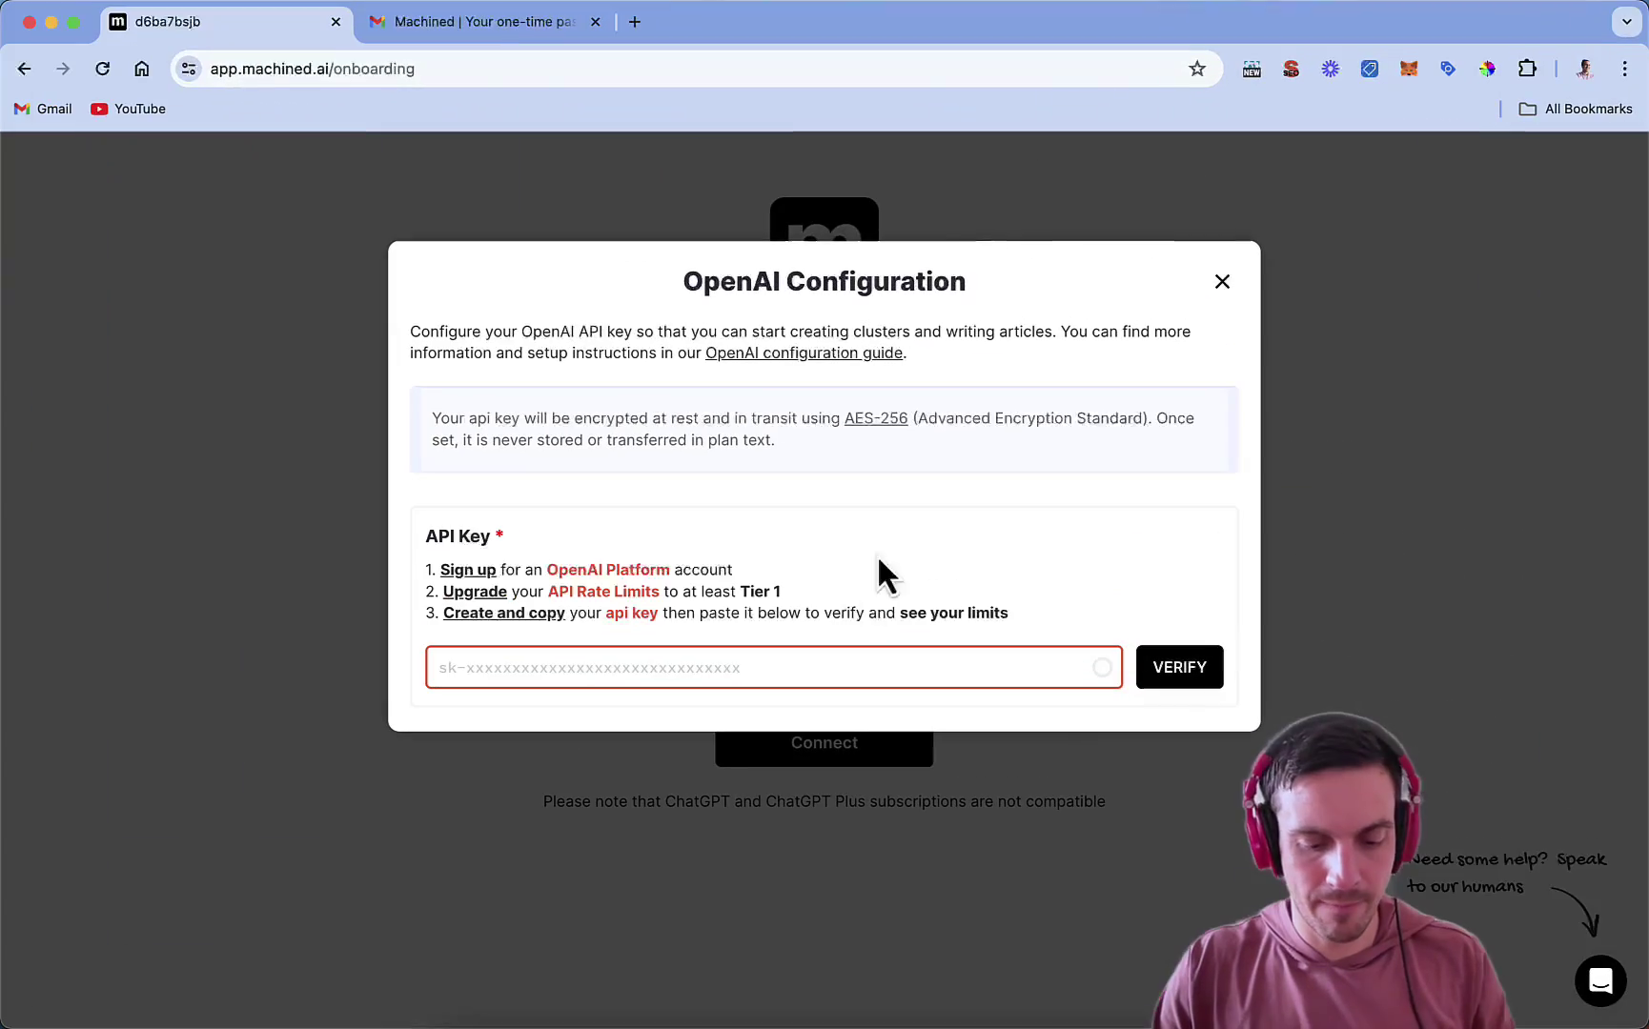
# Paste and verify the OpenAI API key, finish configuration and enter the Machined home.
pyautogui.click(899, 667)
pyautogui.press('super+v')
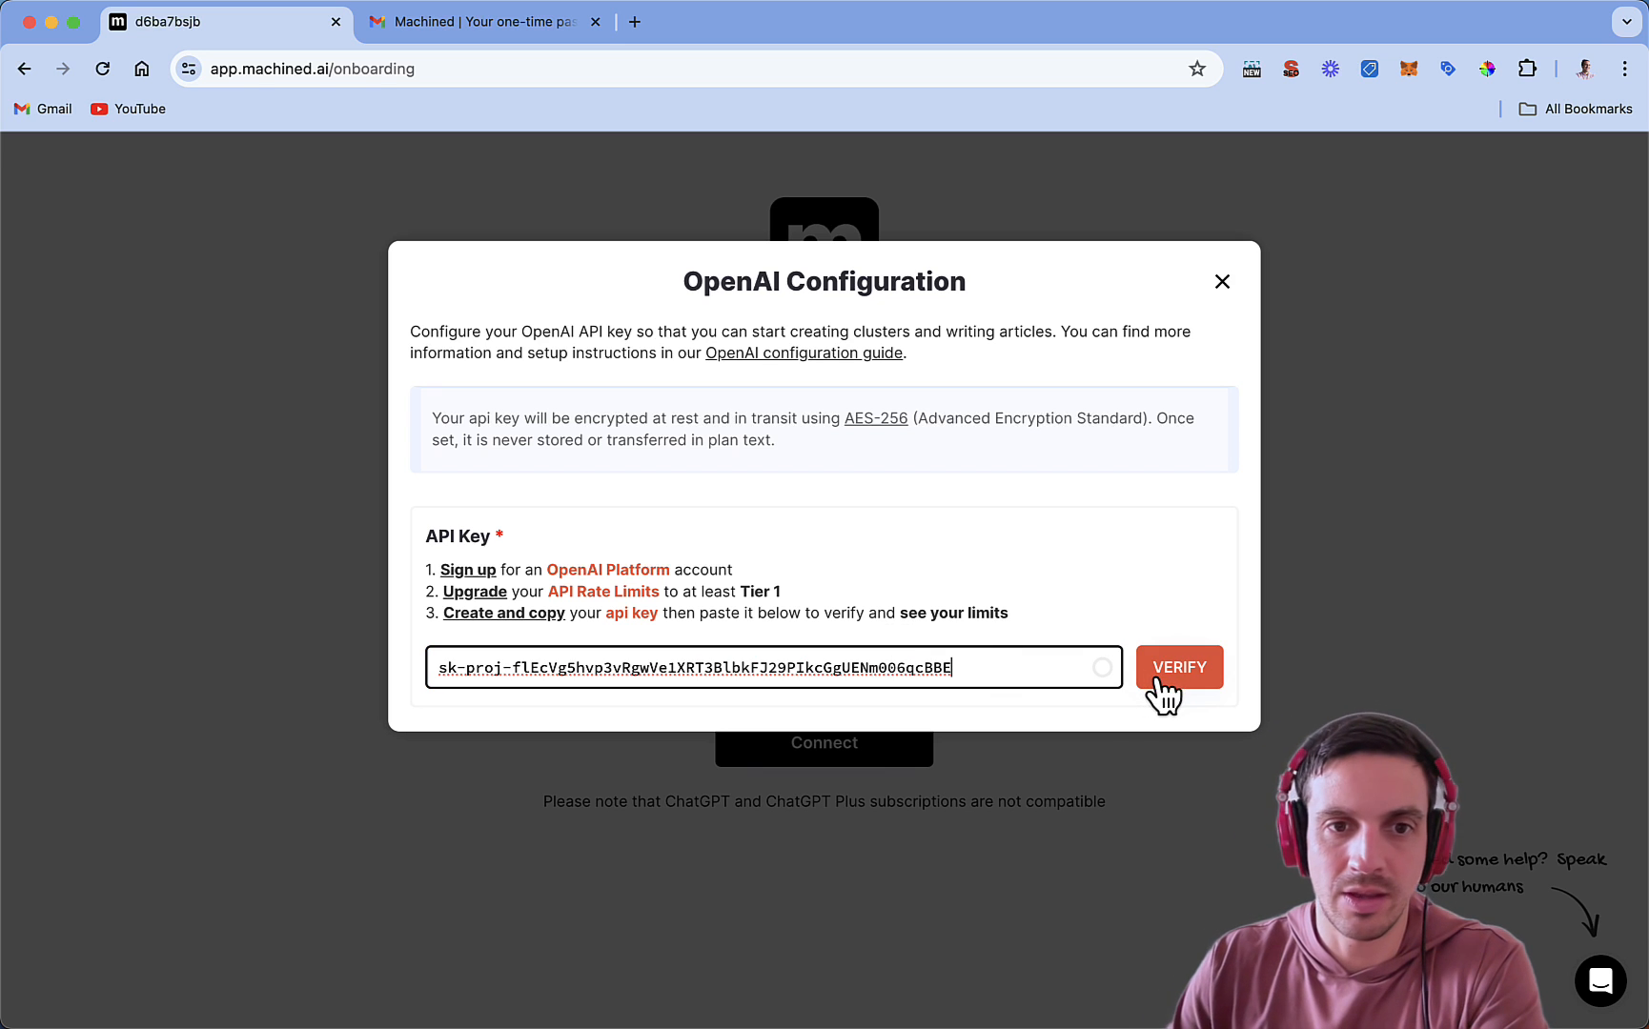
pyautogui.click(1177, 666)
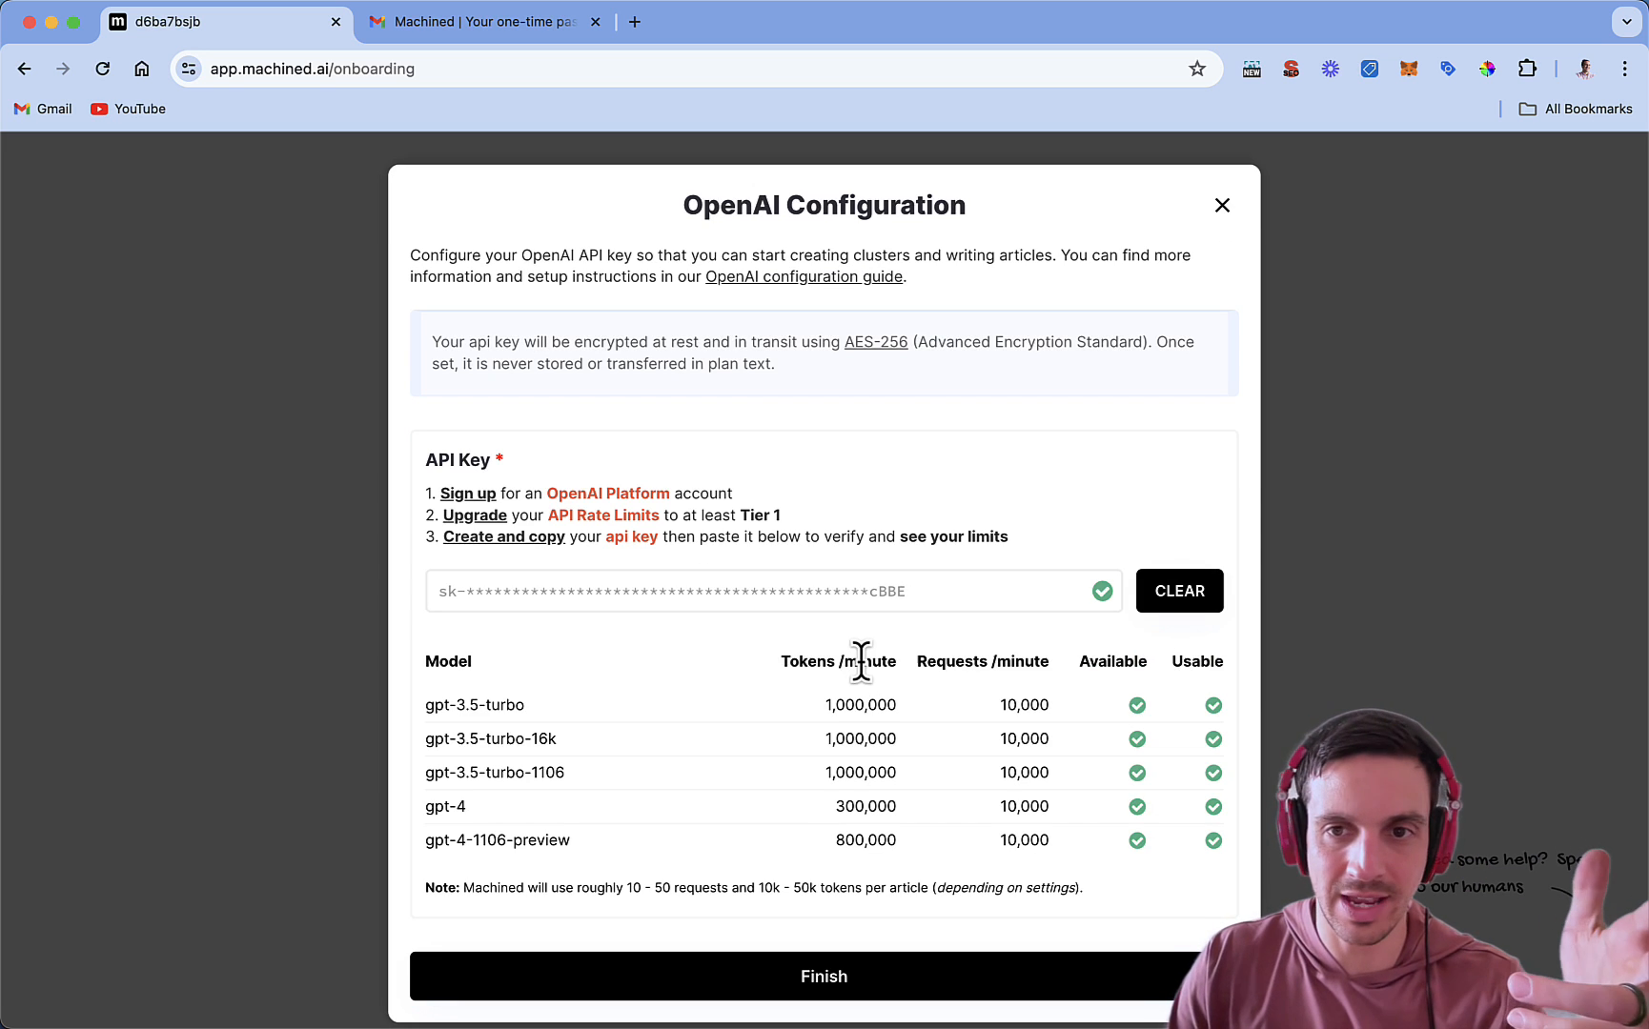
pyautogui.click(841, 975)
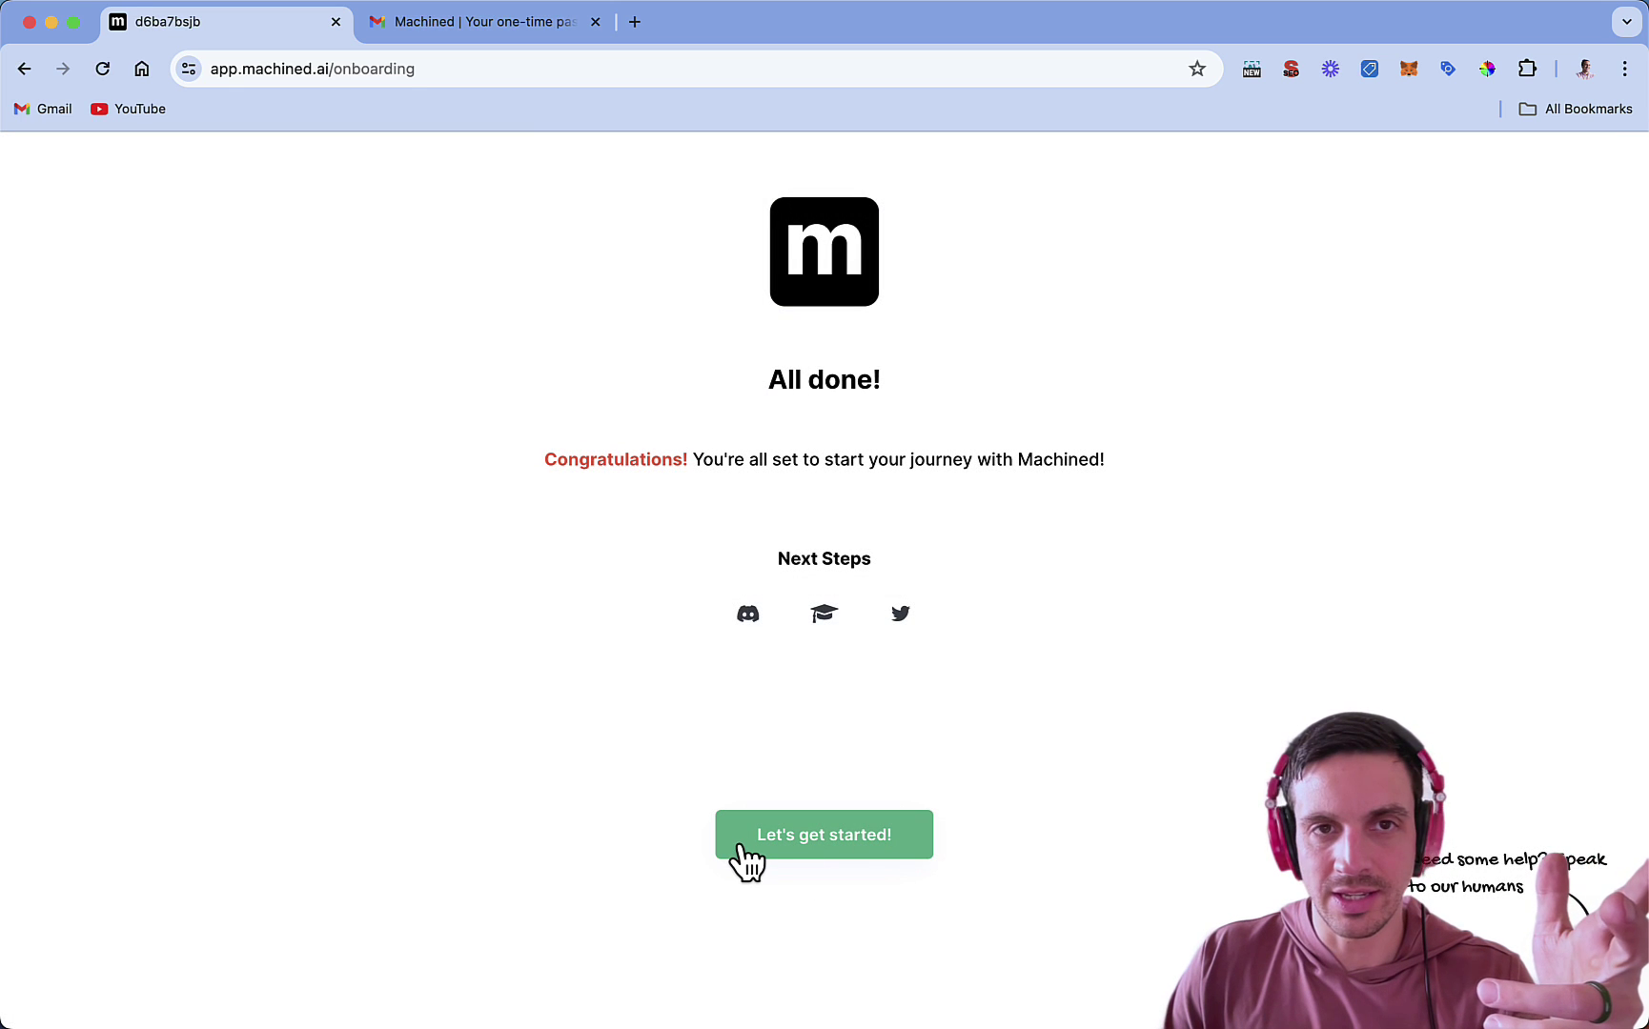
pyautogui.click(748, 852)
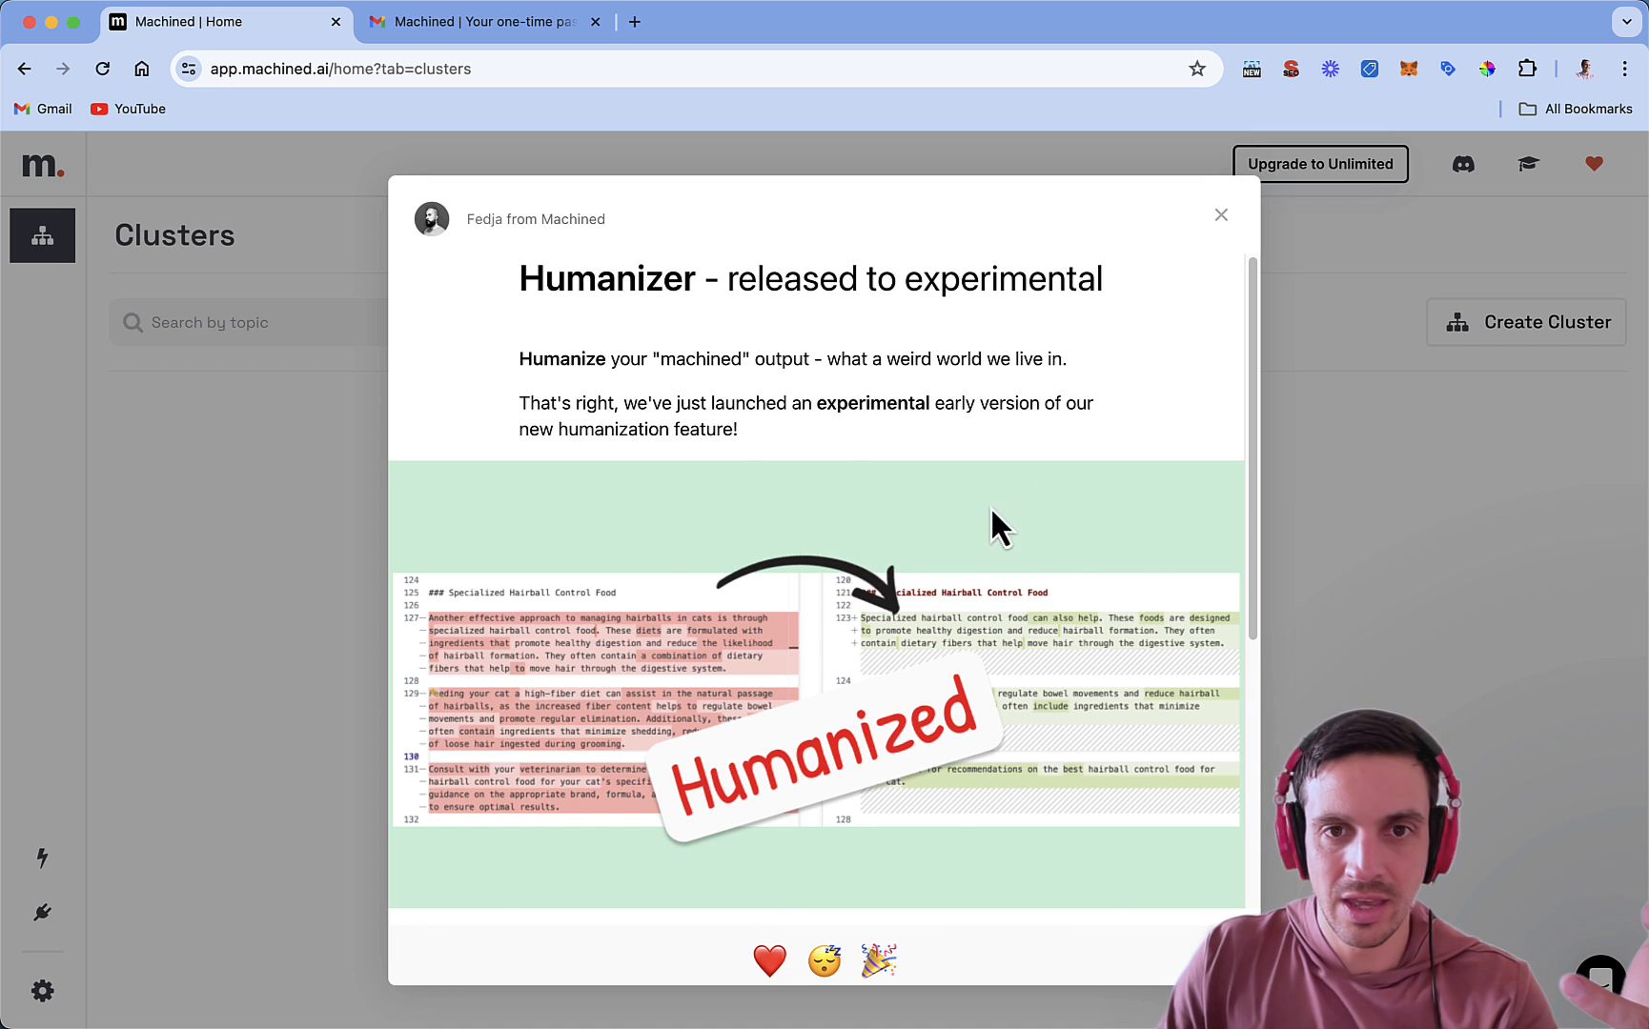
pyautogui.scroll(-5, 990, 506)
pyautogui.scroll(5, 897, 623)
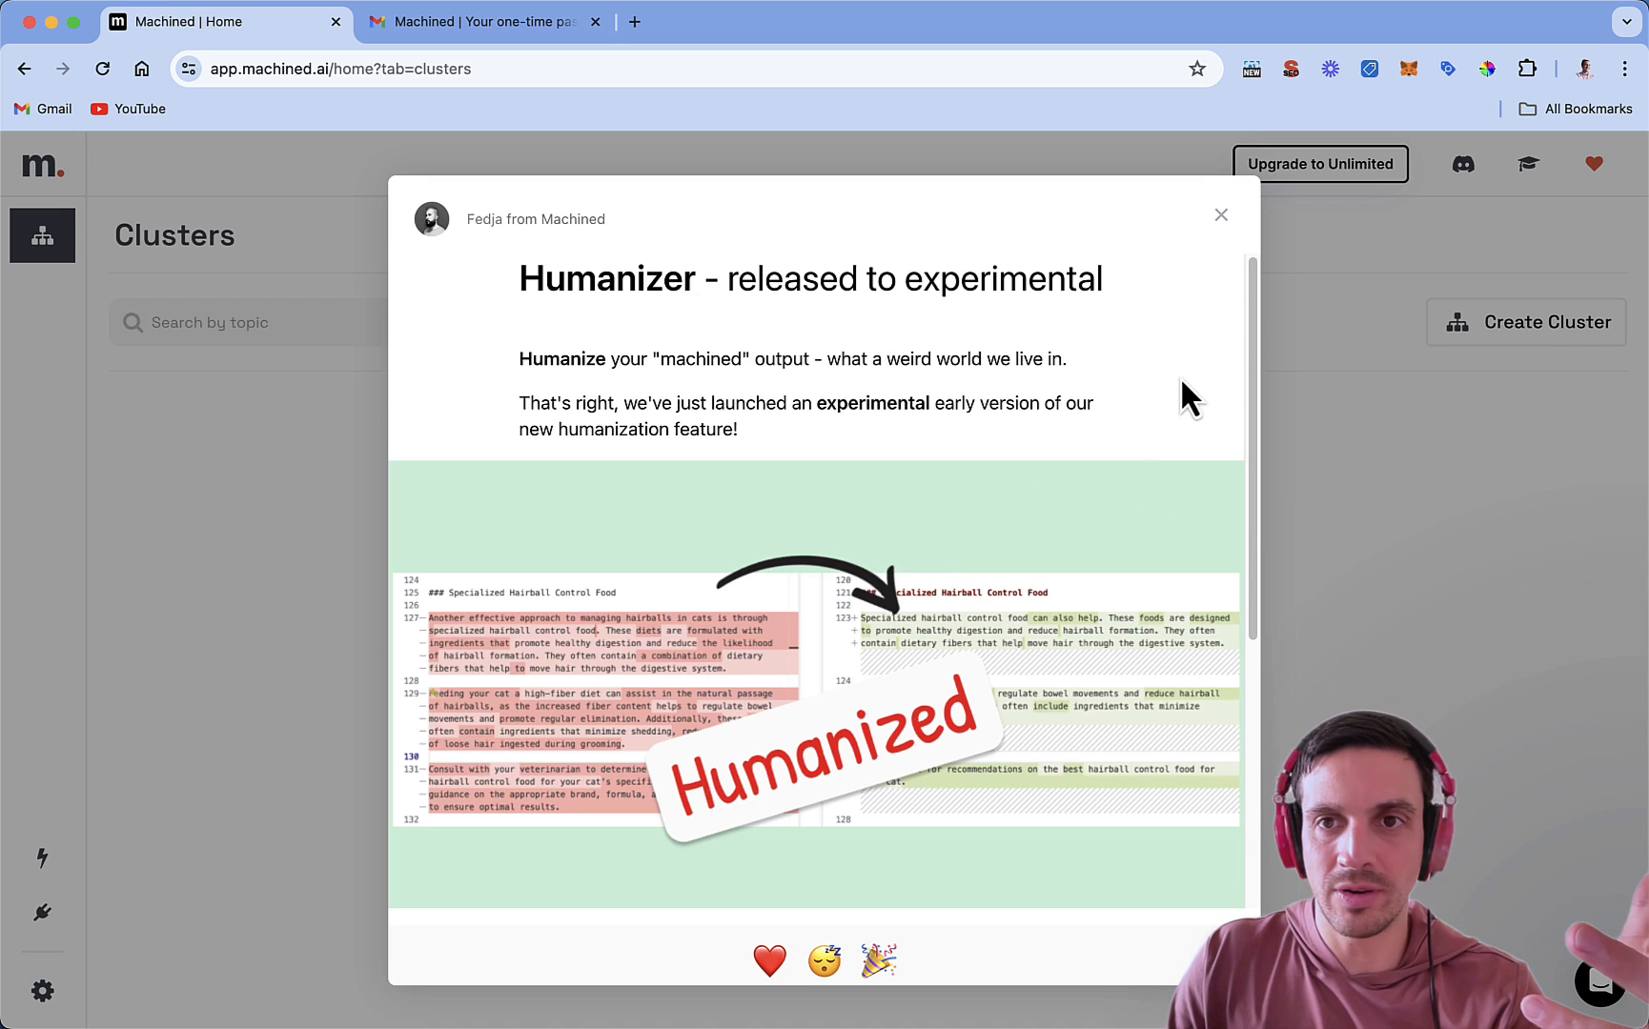
# Dismiss the Humanizer announcement over the Clusters page.
pyautogui.click(1221, 215)
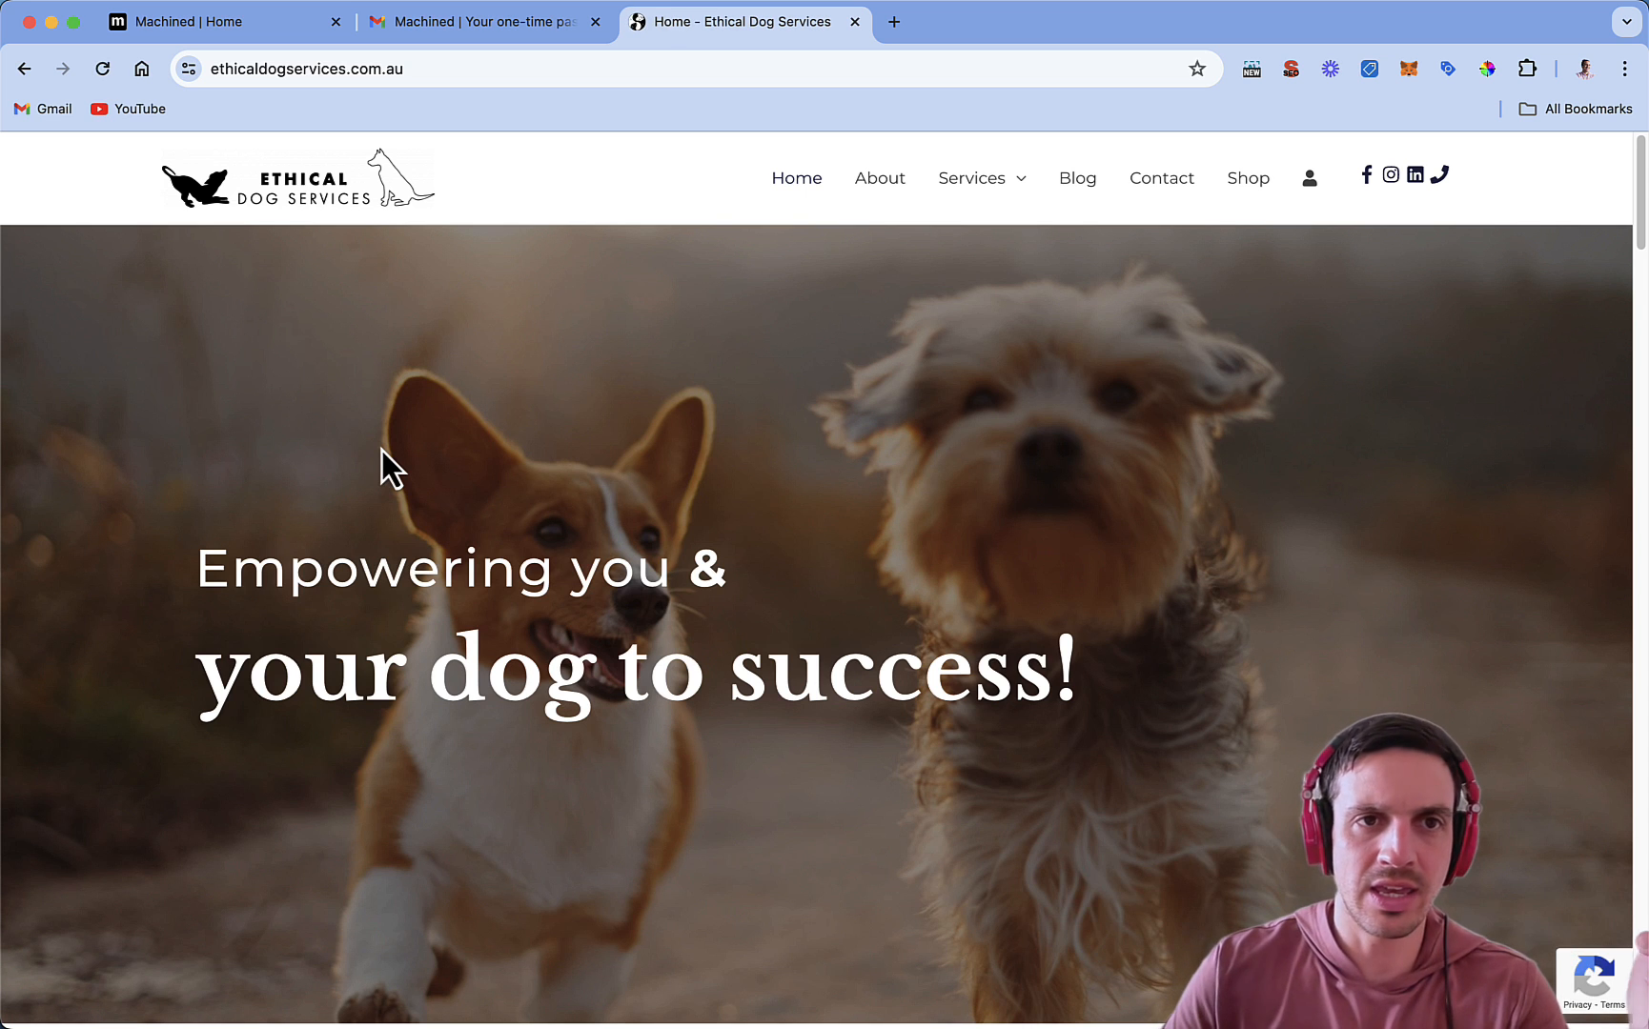
pyautogui.scroll(-5, 382, 450)
pyautogui.scroll(-10, 503, 522)
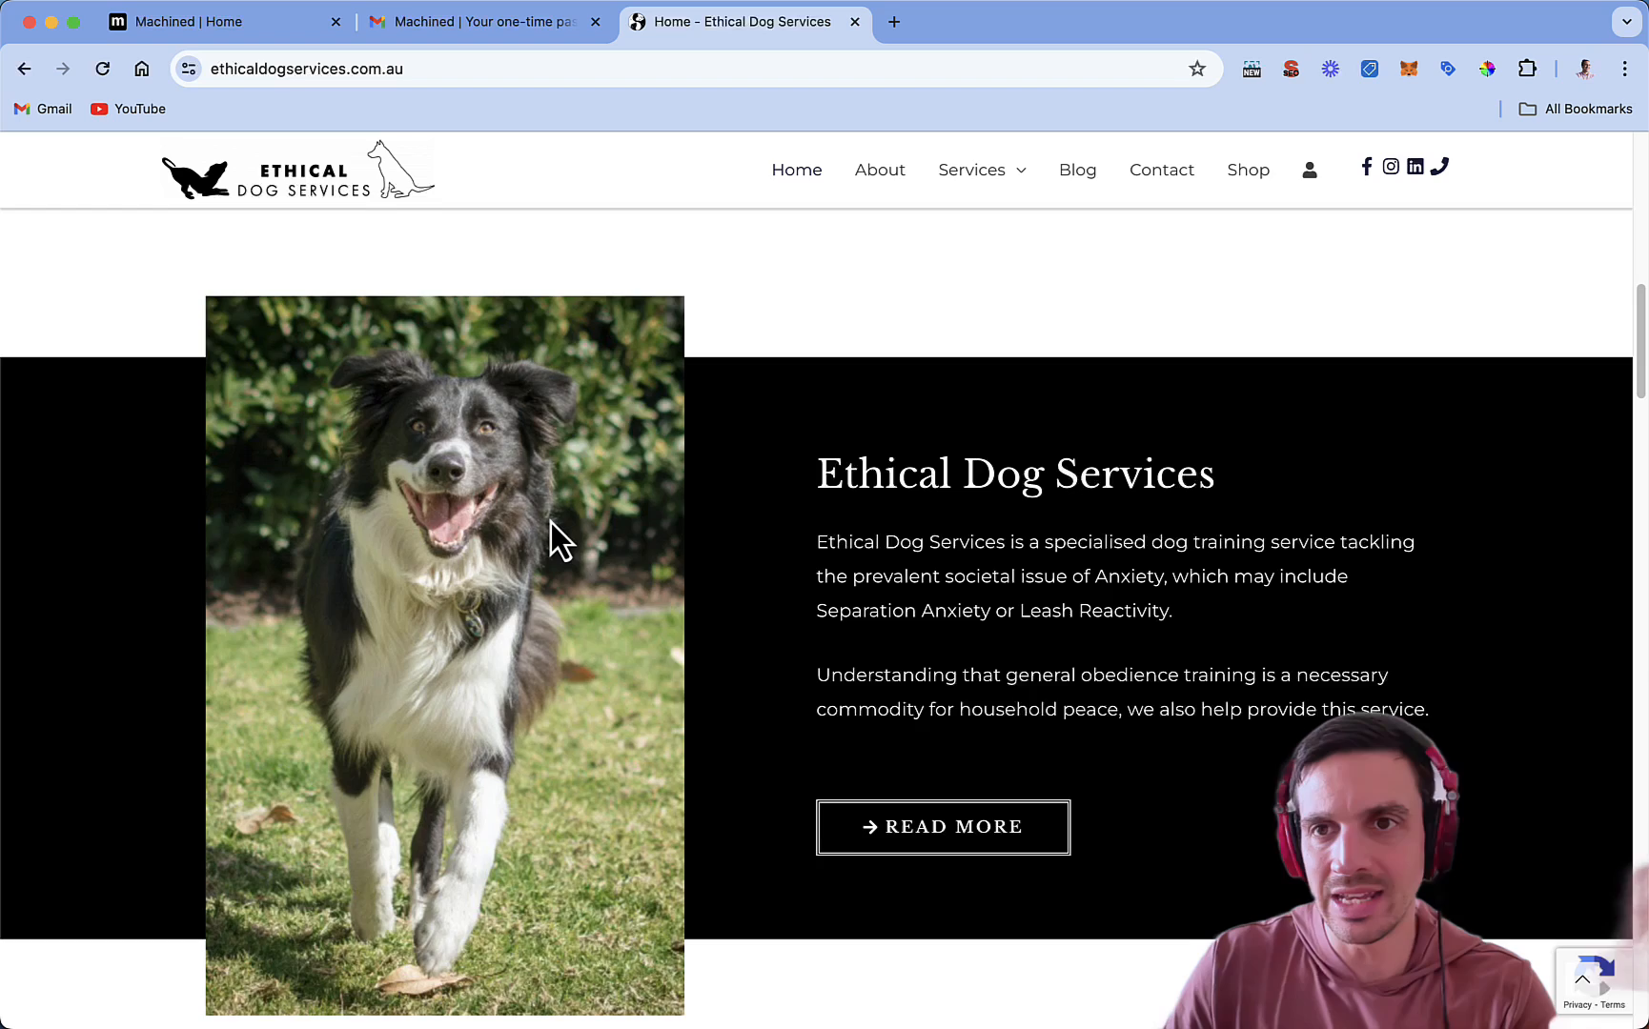
pyautogui.scroll(-3, 551, 521)
pyautogui.scroll(-10, 627, 551)
pyautogui.scroll(-10, 650, 547)
pyautogui.scroll(10, 651, 549)
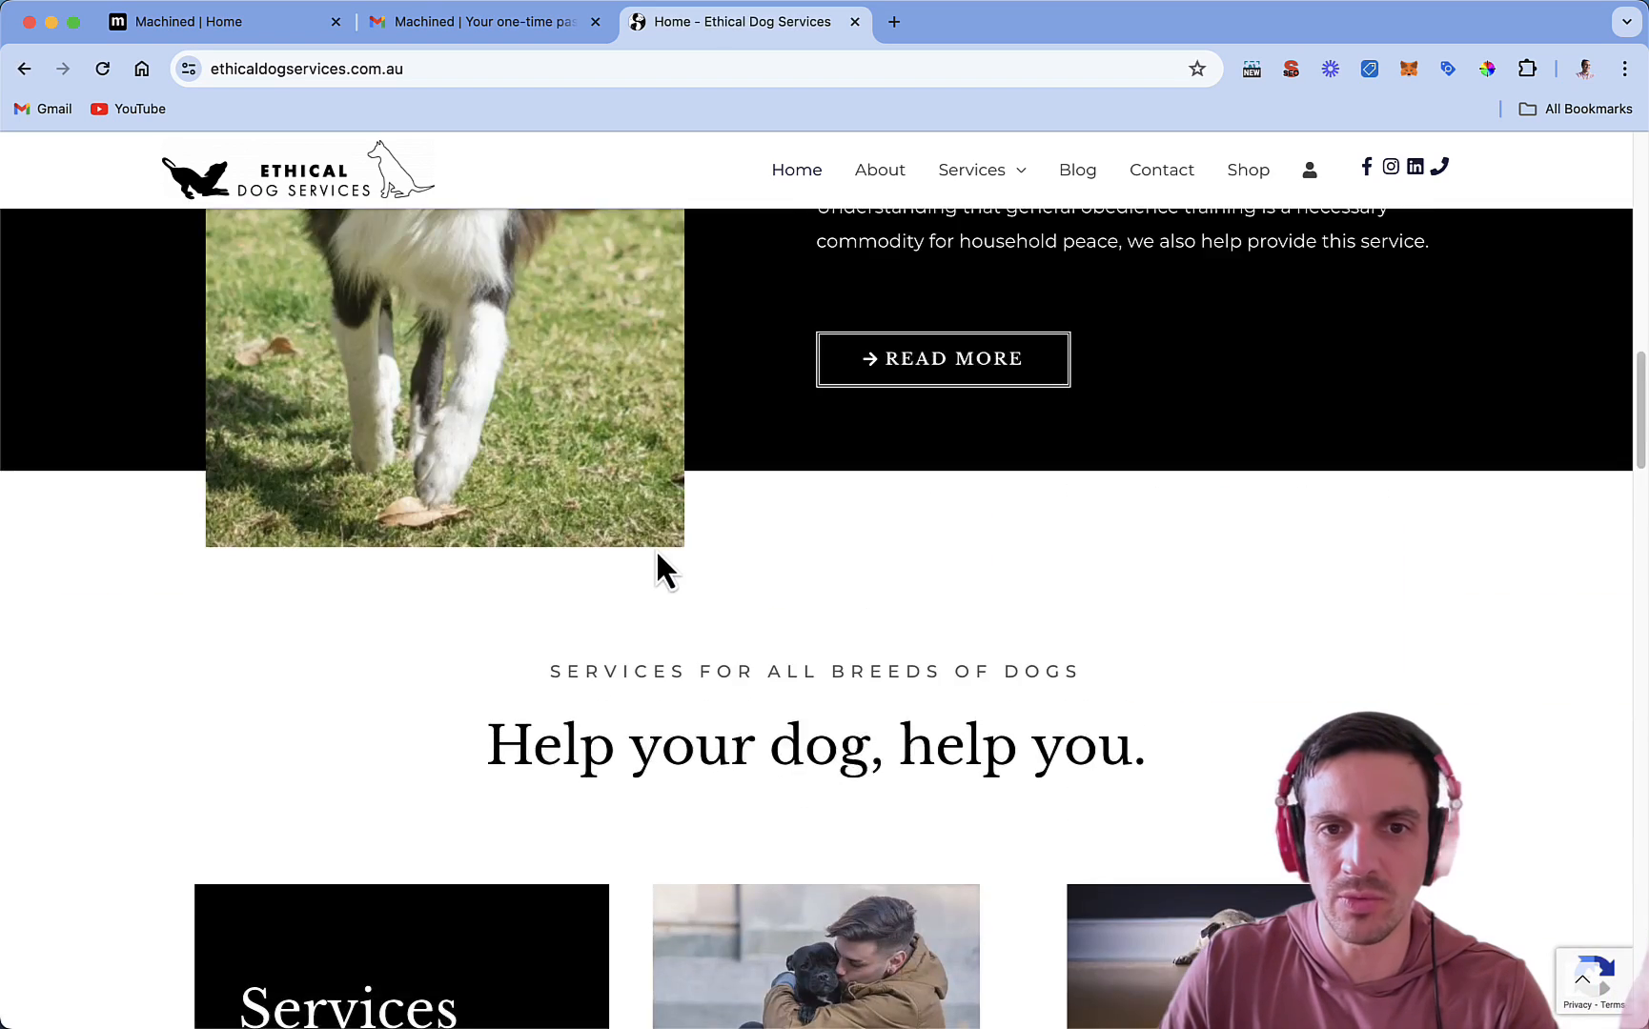
pyautogui.scroll(-3, 657, 553)
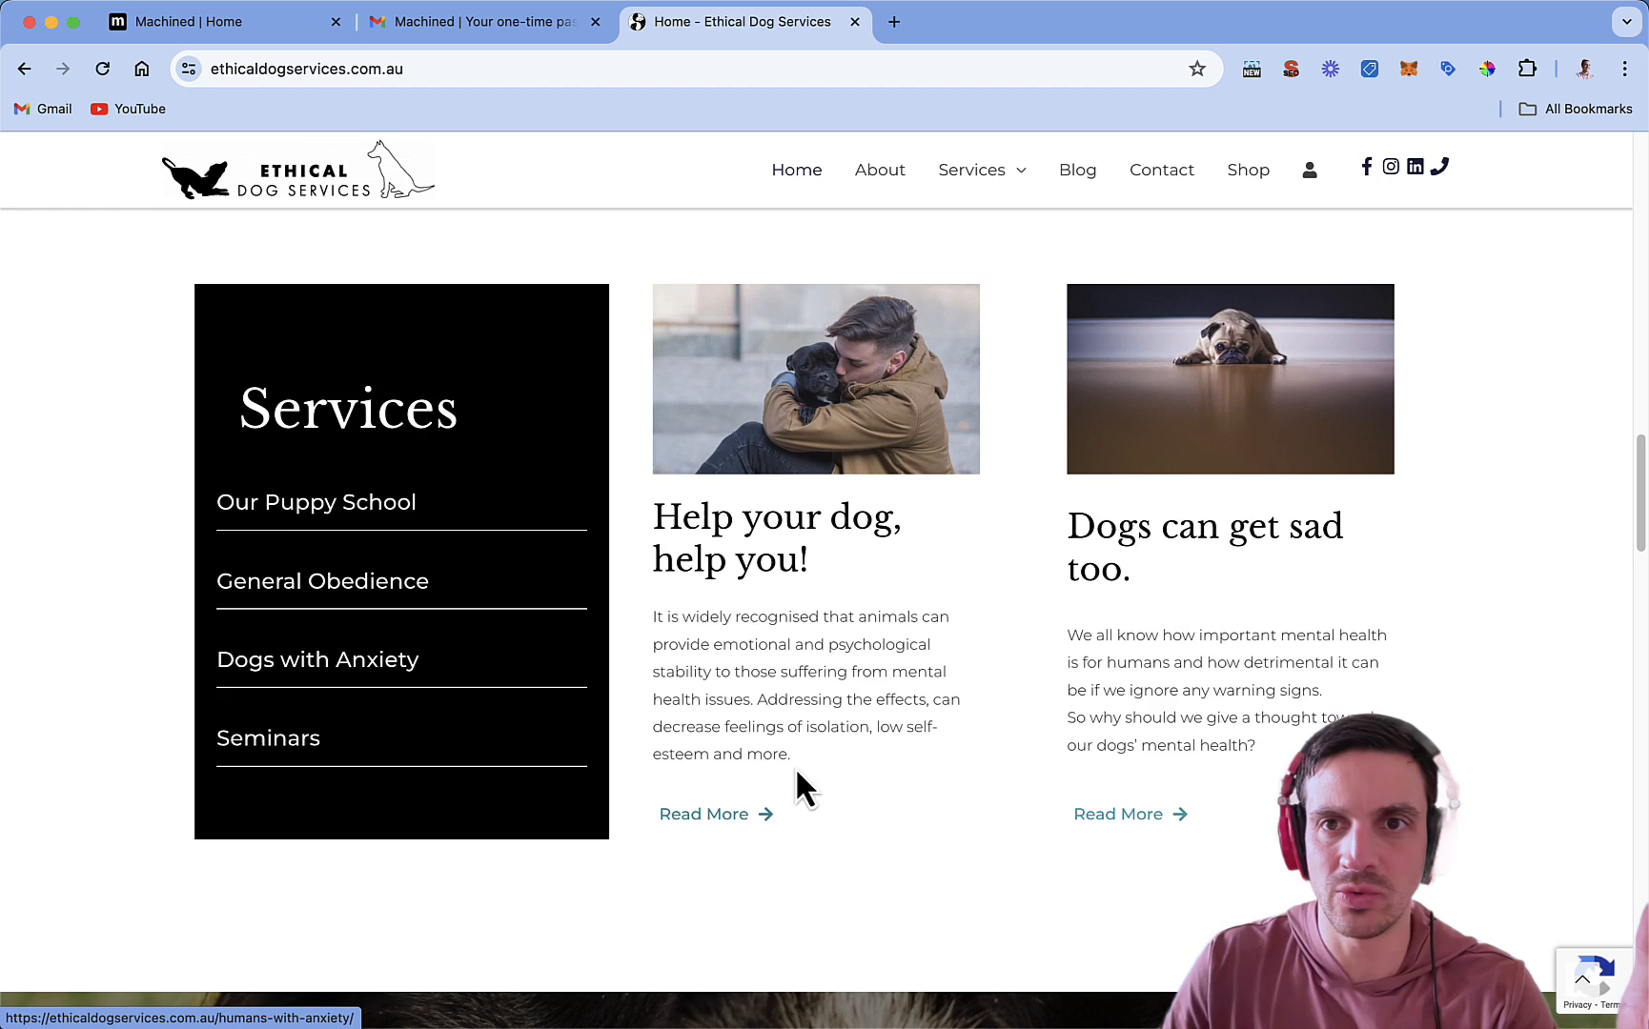
pyautogui.scroll(10, 795, 766)
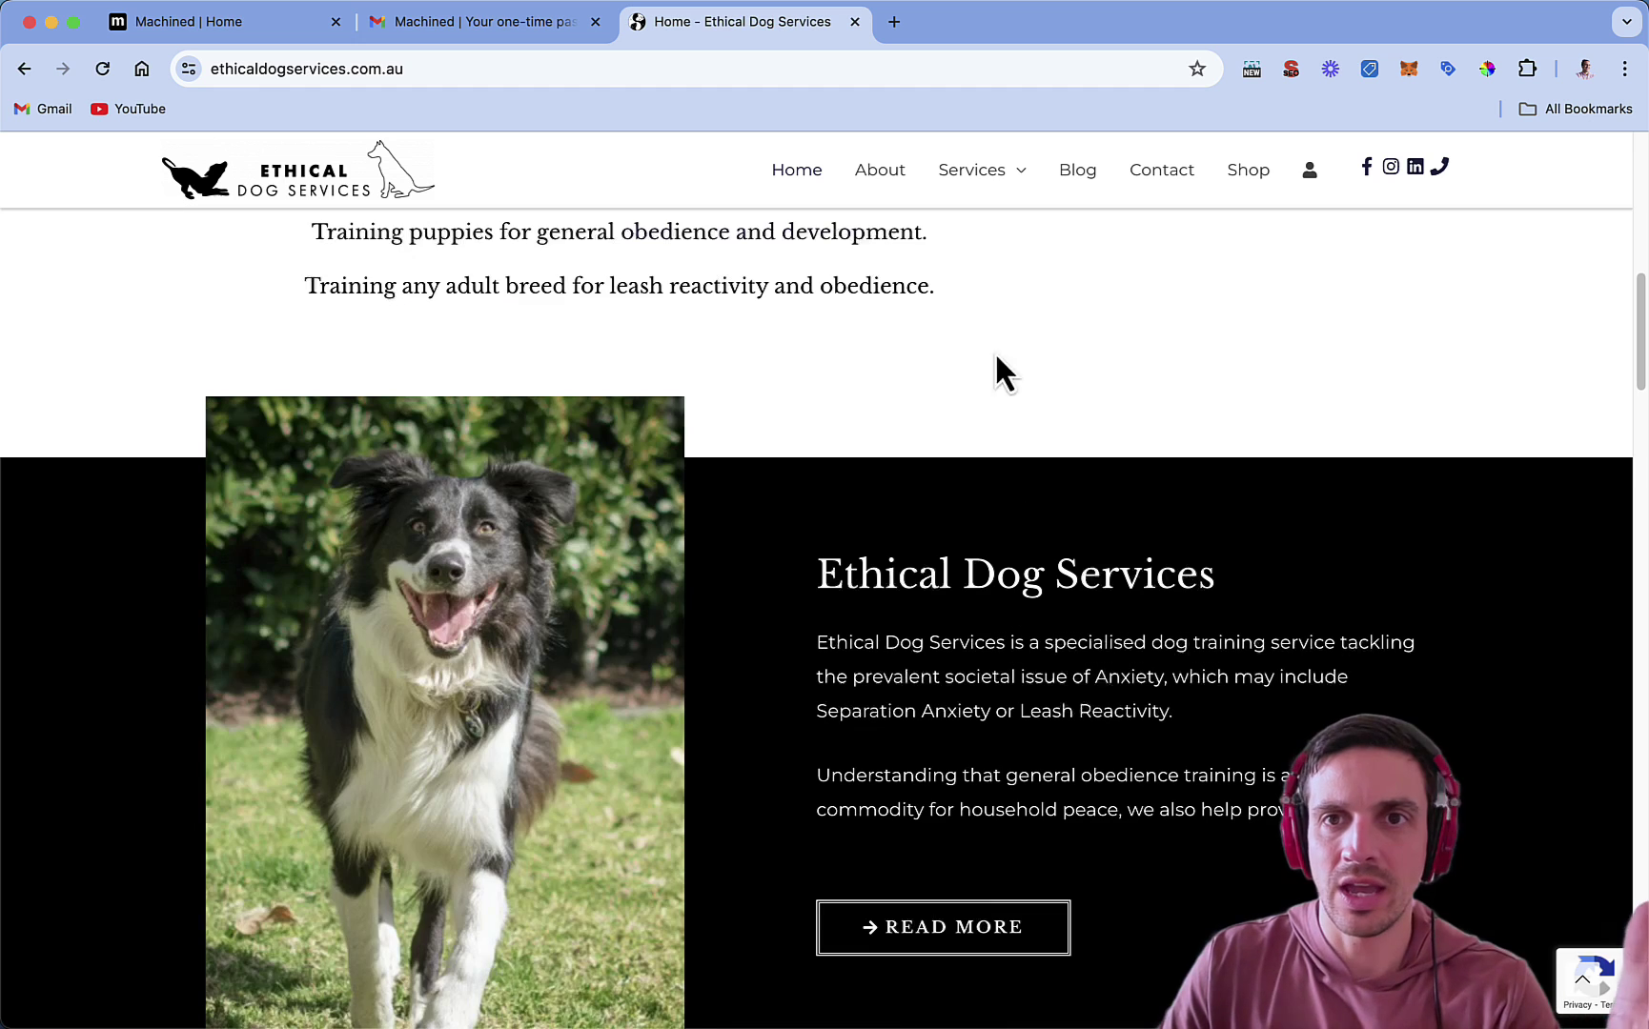
# Go to the Ethical Dog Services Blog page of latest articles.
pyautogui.click(1077, 170)
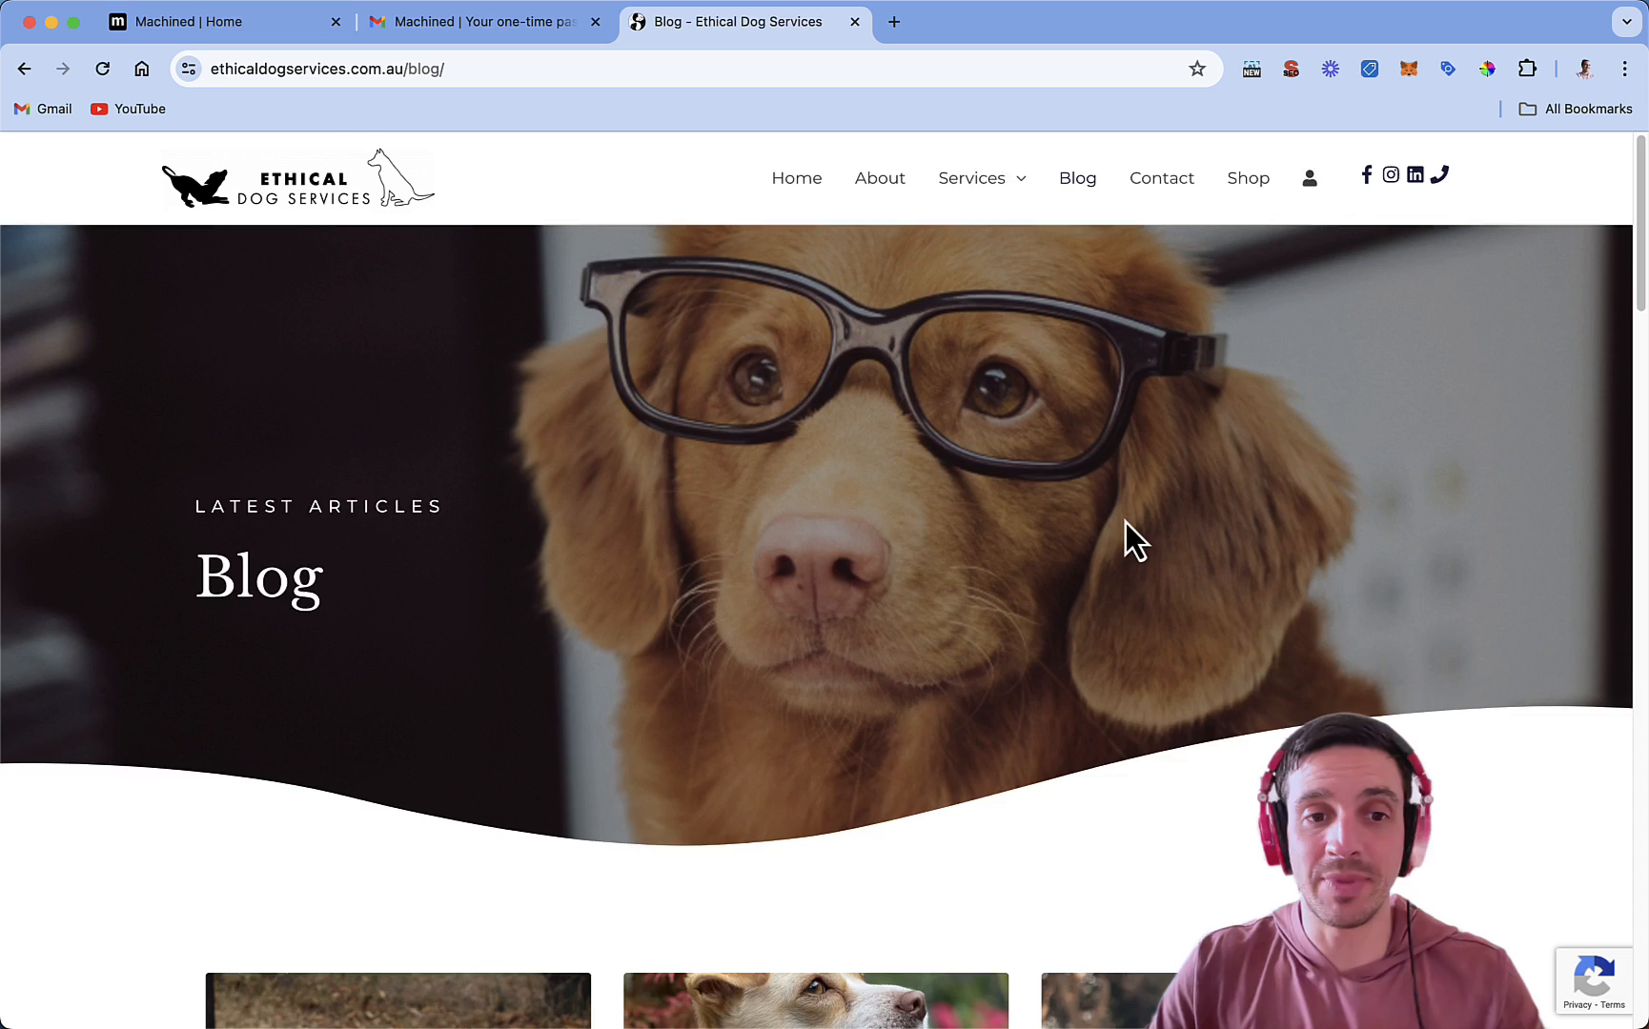
pyautogui.scroll(-10, 1125, 522)
pyautogui.scroll(5, 1046, 515)
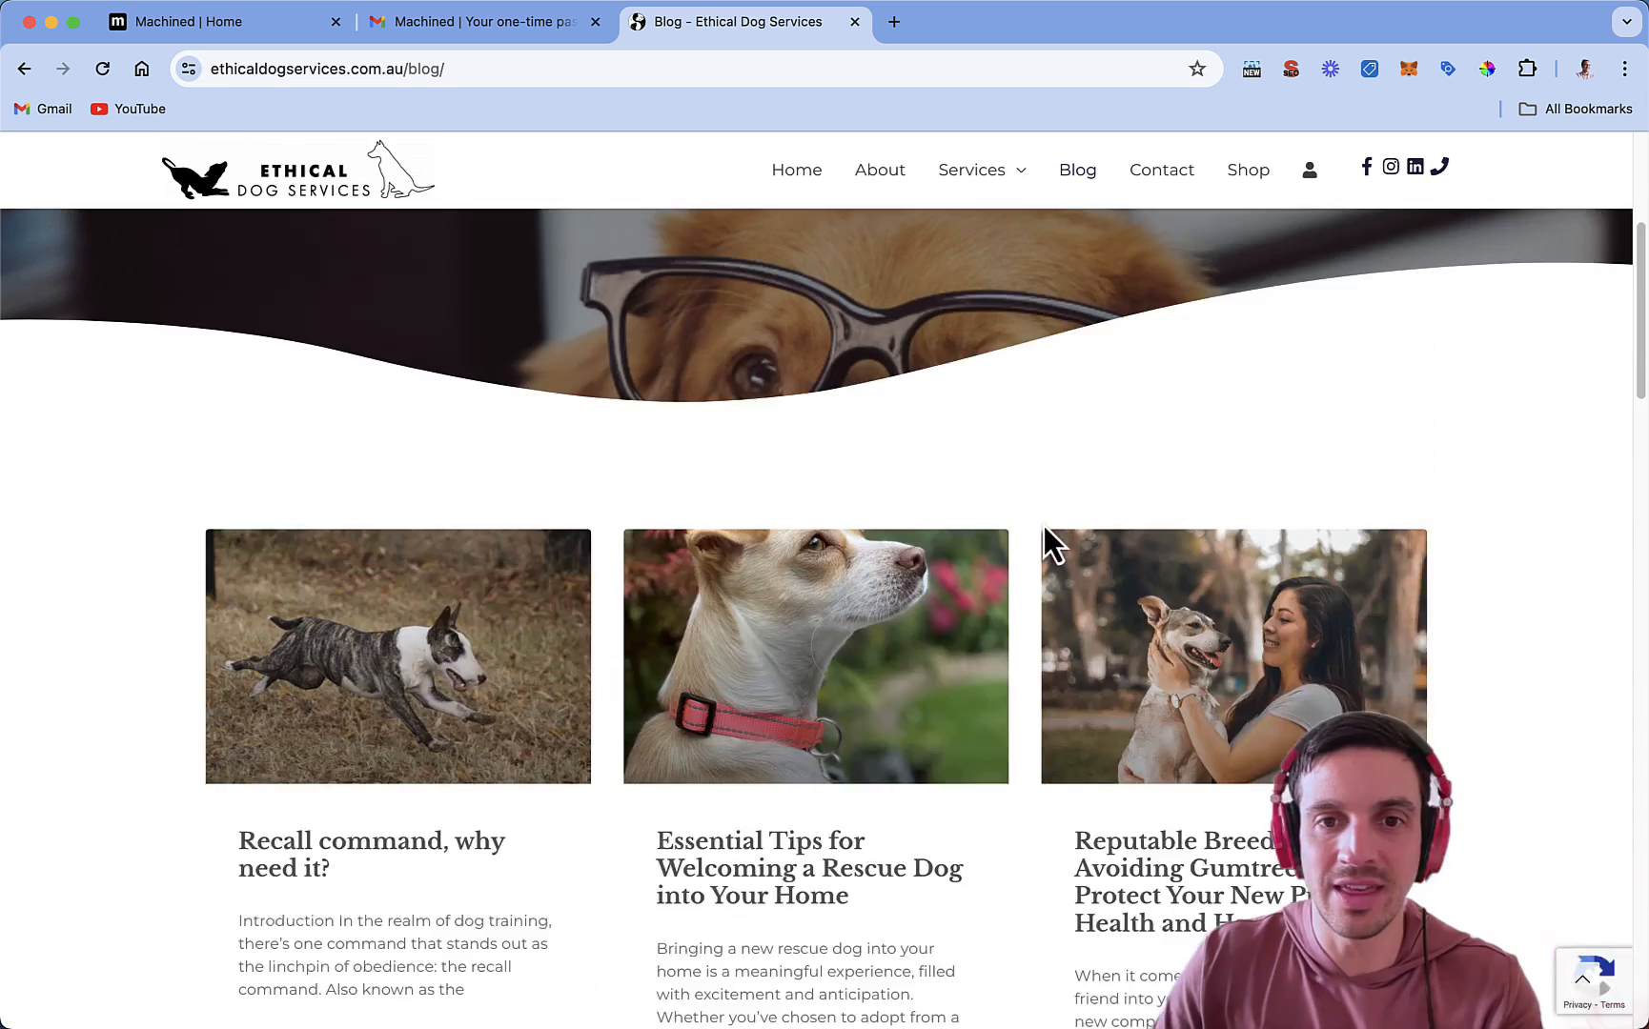
pyautogui.scroll(8, 1043, 525)
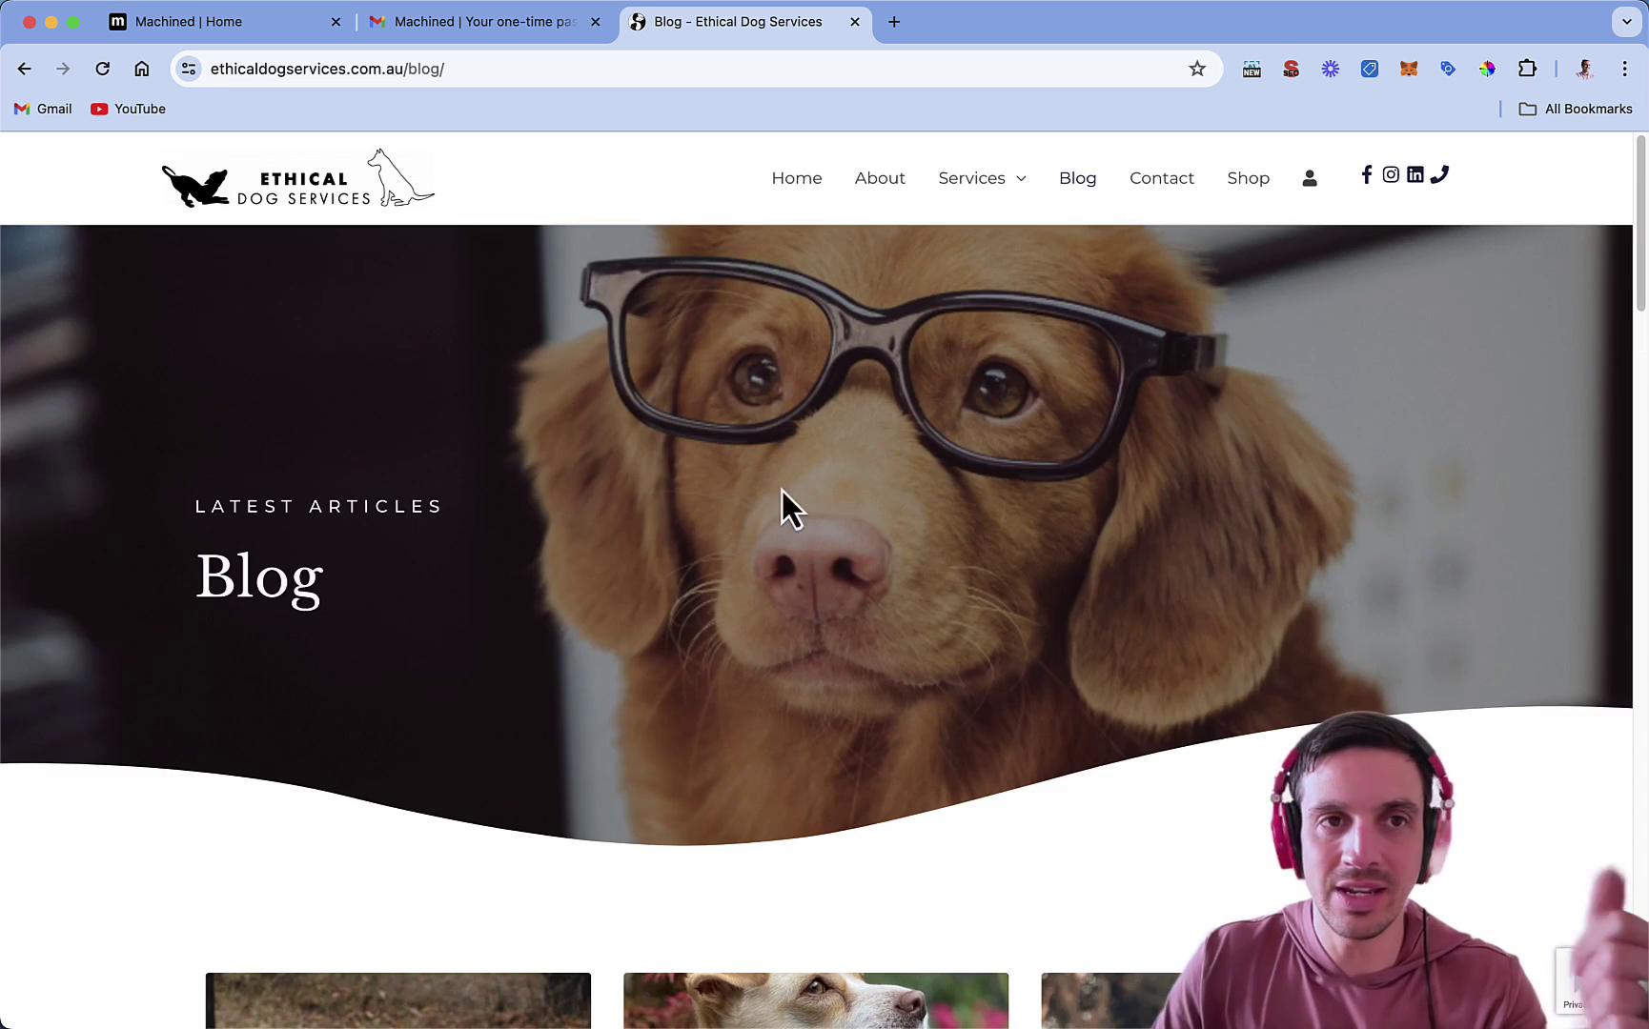
# Start a new cluster on dog training with the audience pasted as Melbourne dog owners wanting training tips.
pyautogui.click(260, 25)
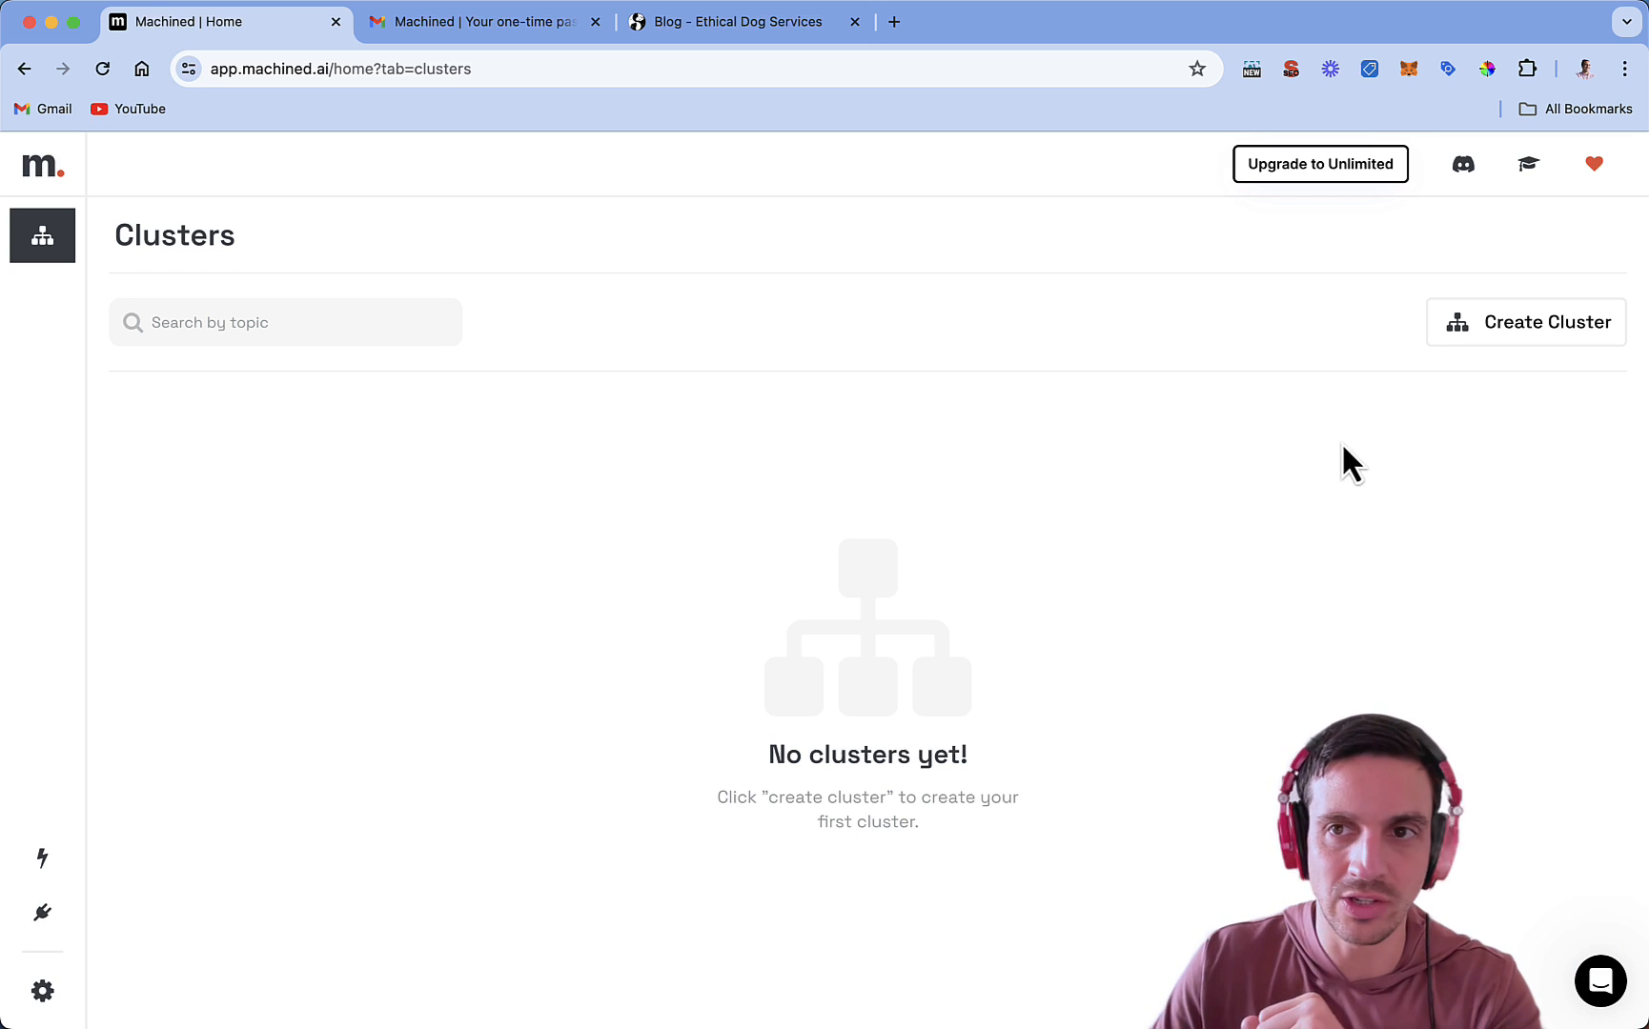
pyautogui.moveTo(1527, 322)
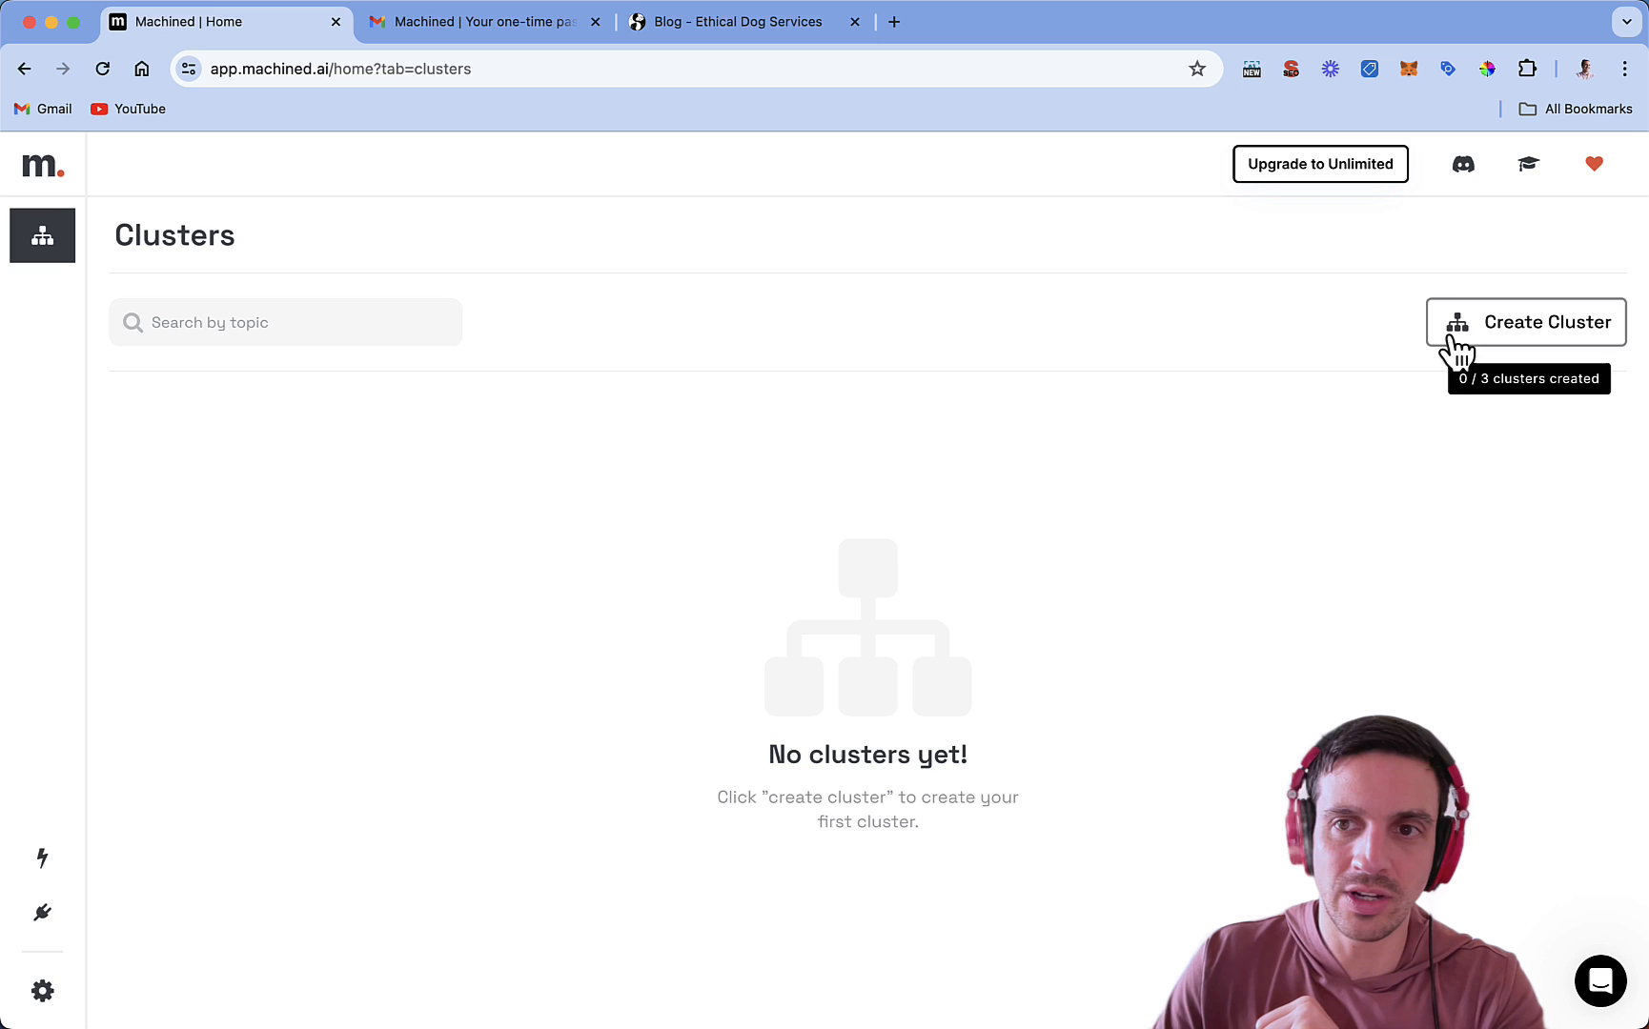
pyautogui.click(1604, 337)
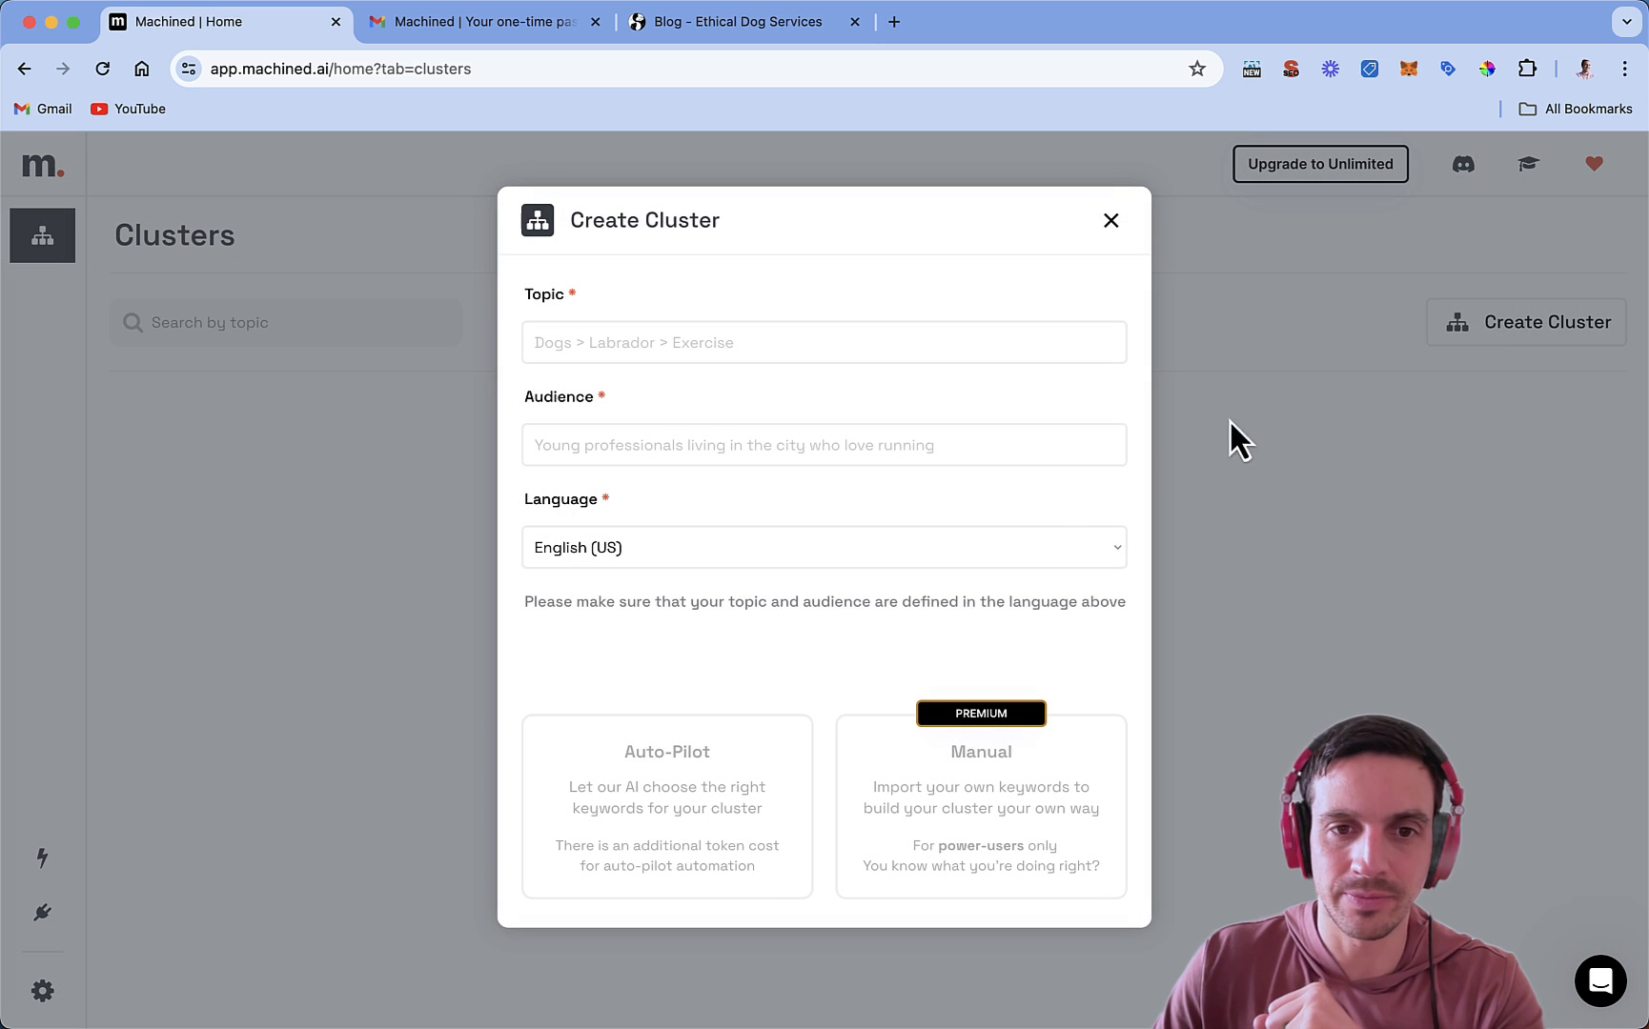
pyautogui.click(716, 342)
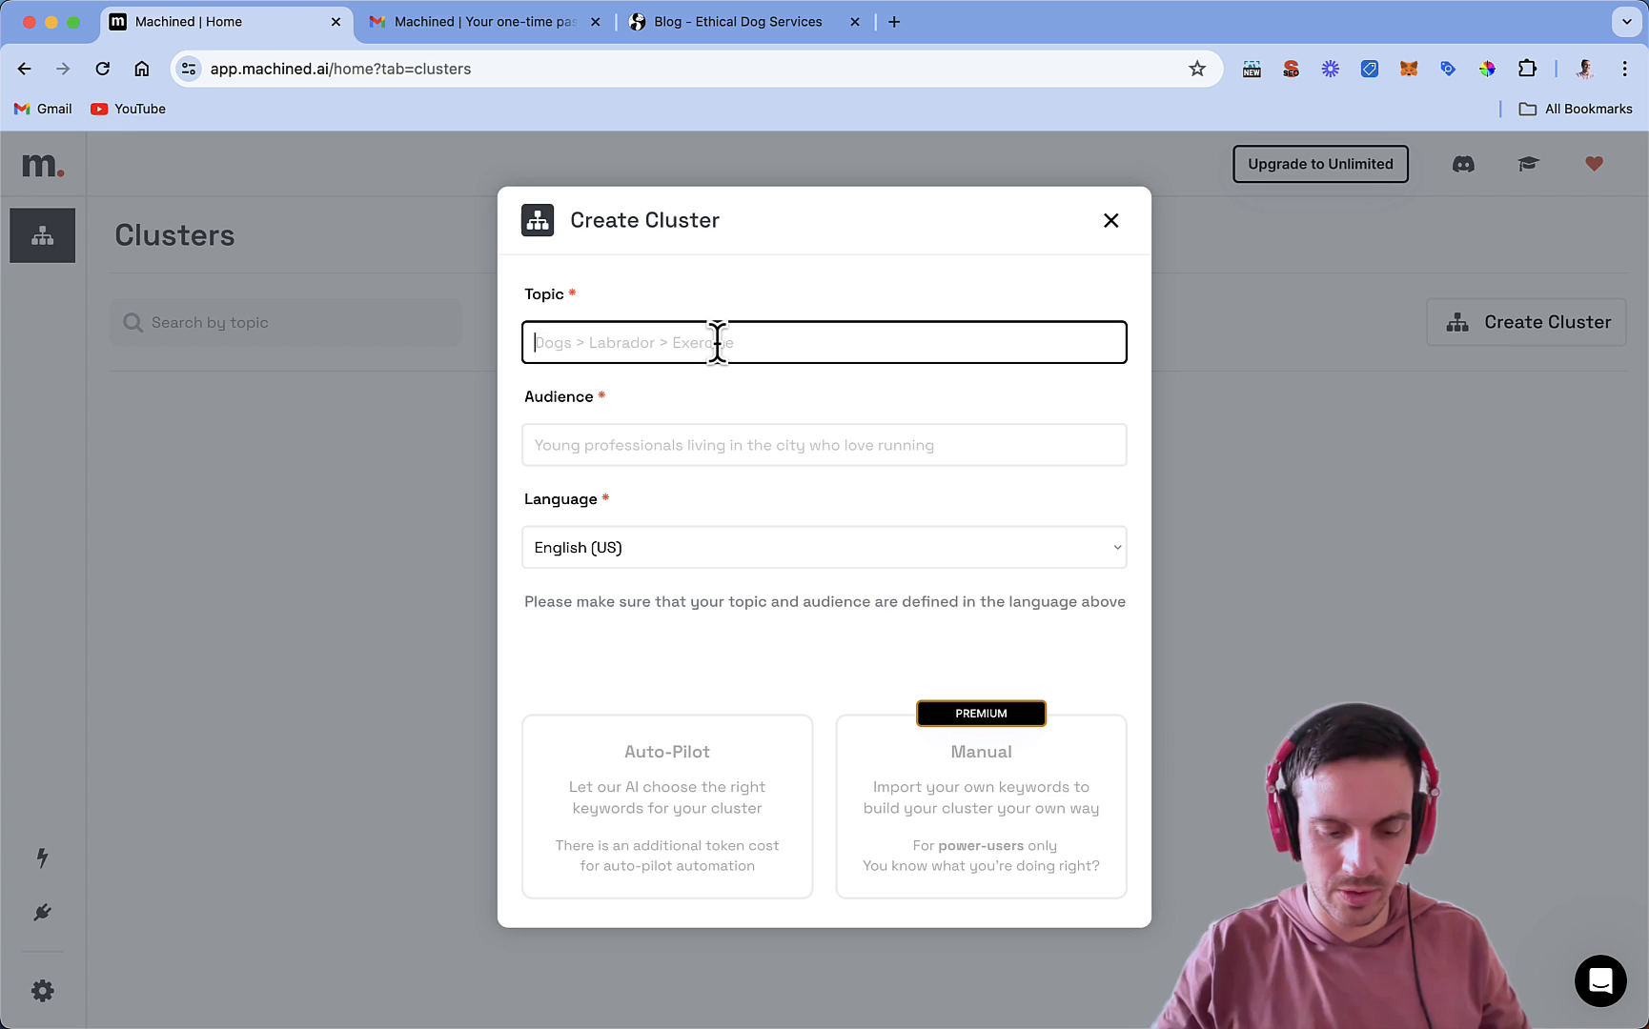
pyautogui.write('Pets > Dog > dog Training')
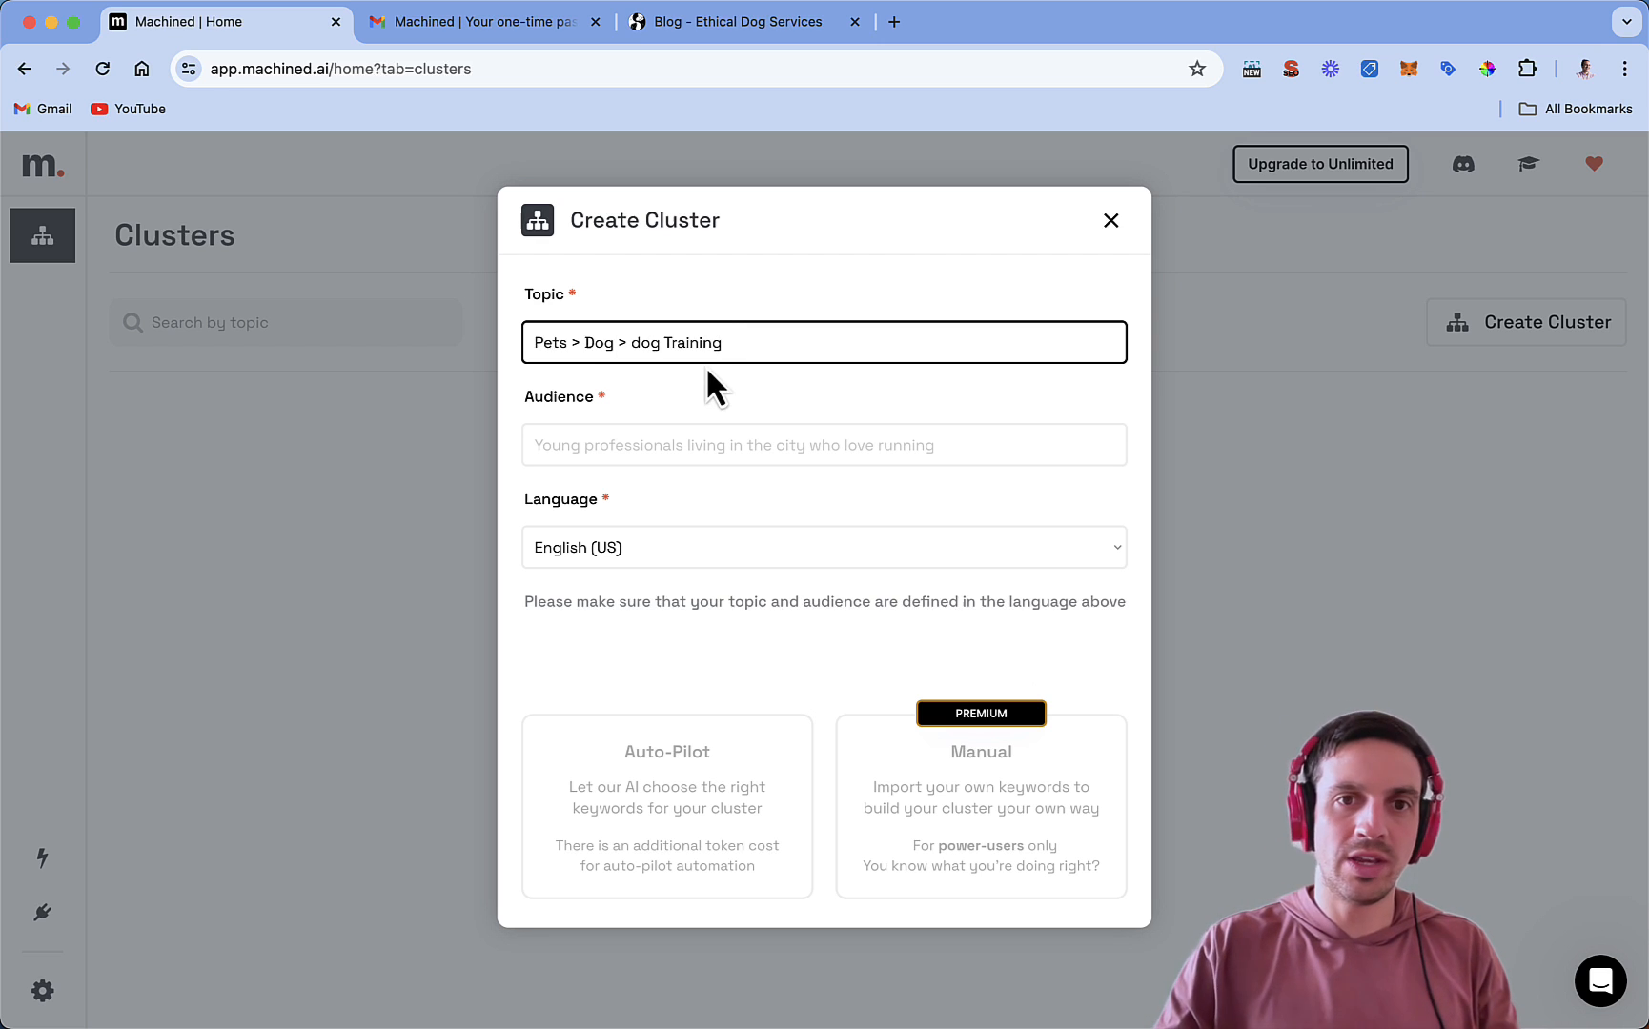
pyautogui.click(711, 441)
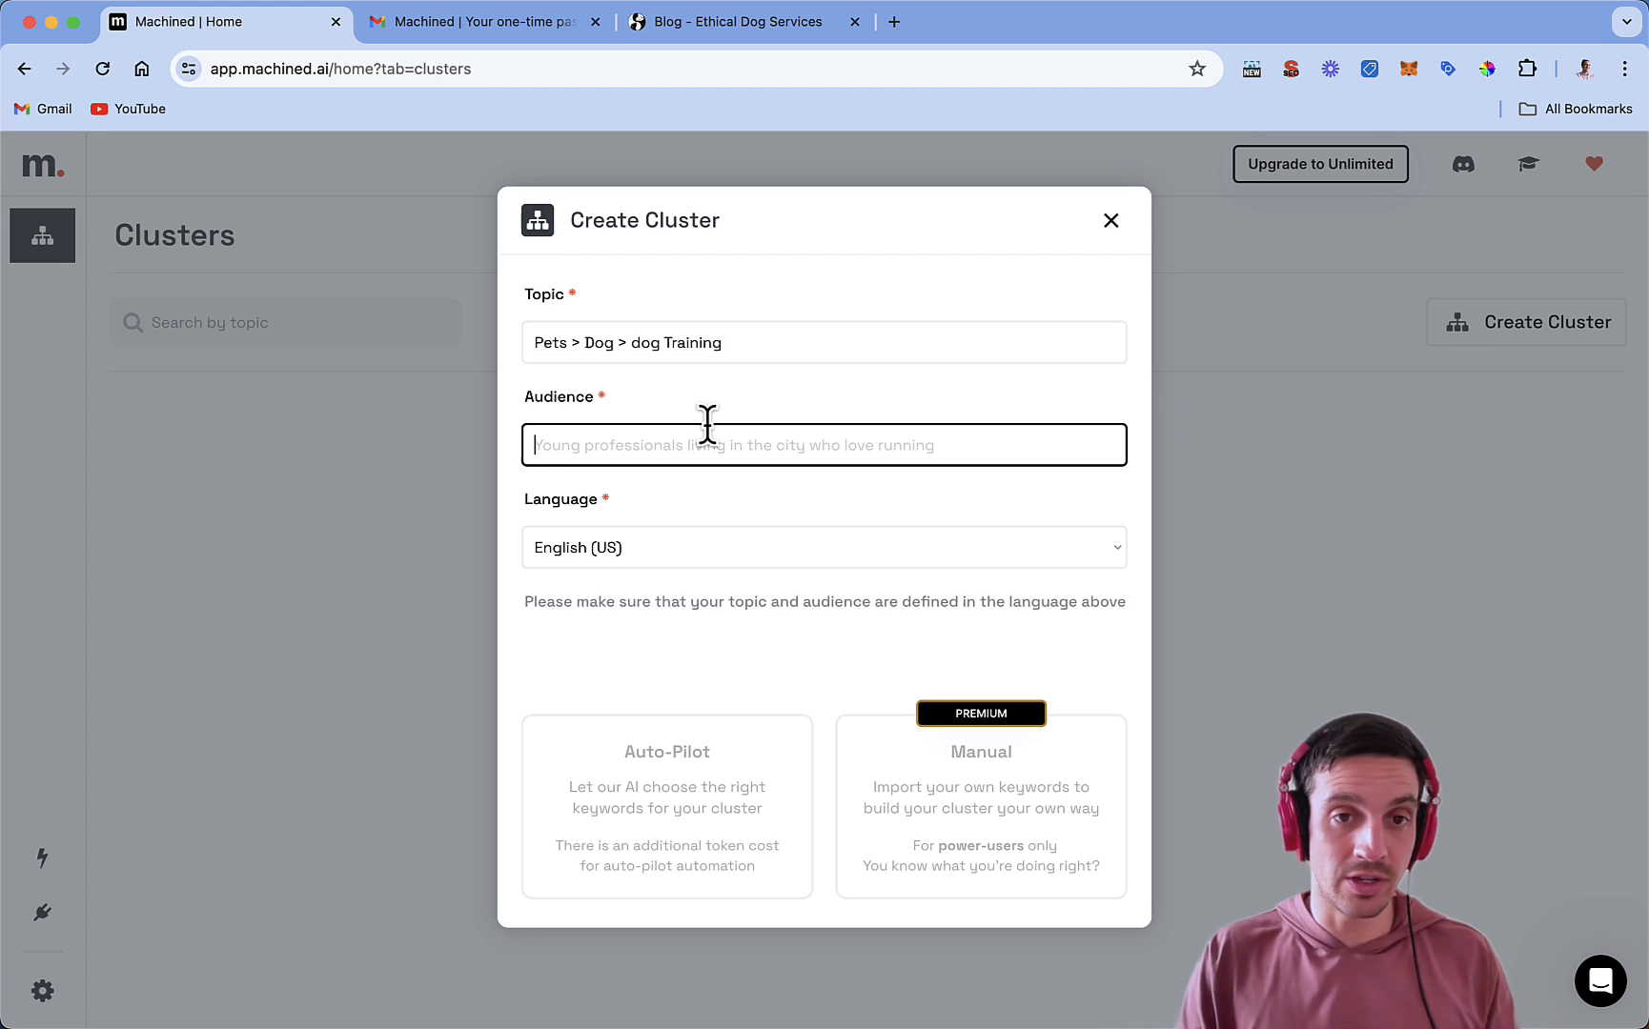
pyautogui.write('Dog owners in Melbourne, Australia')
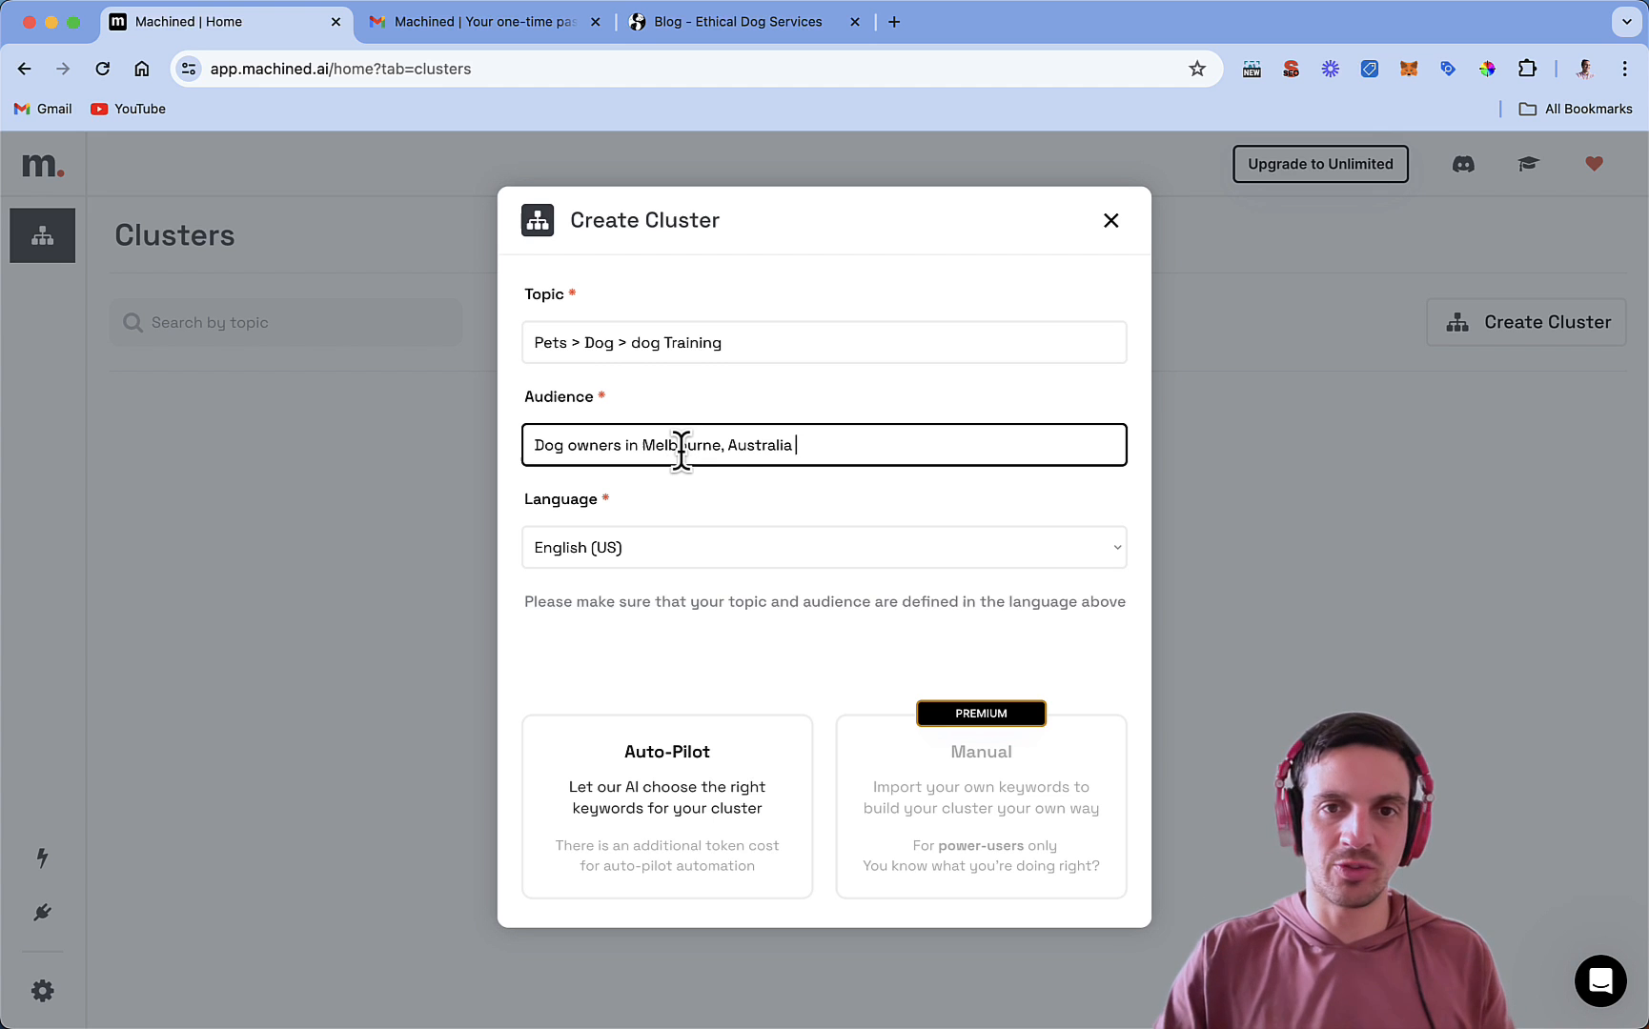
pyautogui.click(762, 445)
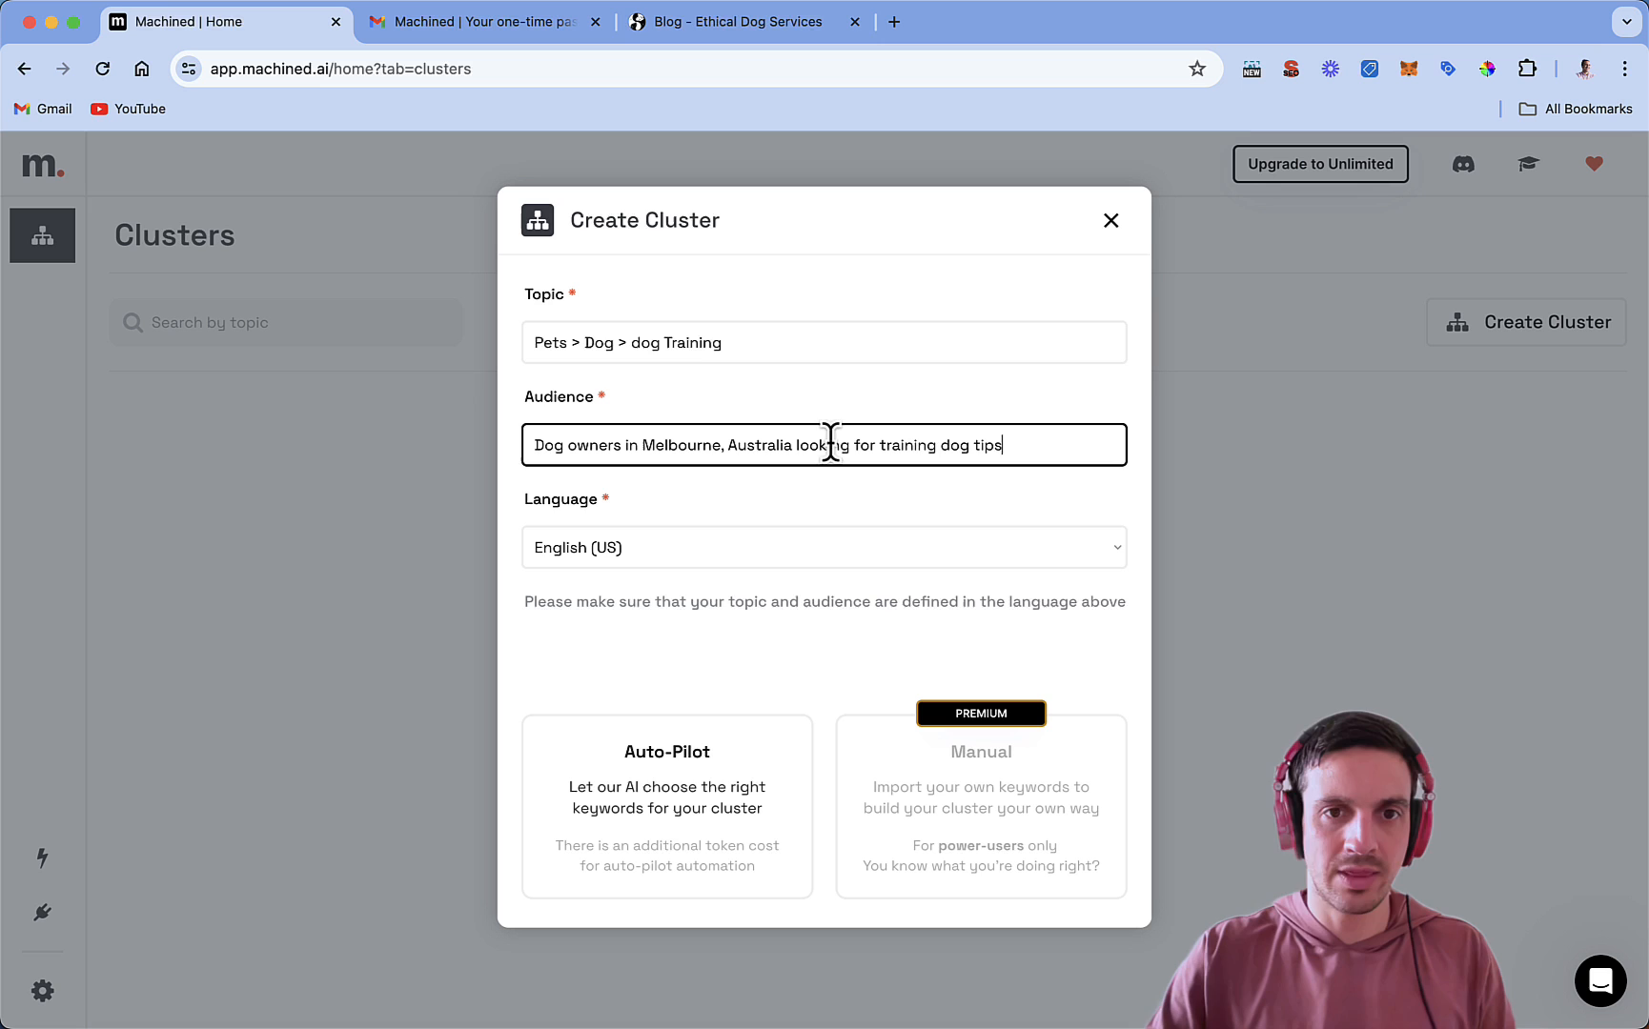
# Set the cluster language to English (UK) and choose Auto-Pilot keyword selection.
pyautogui.click(667, 547)
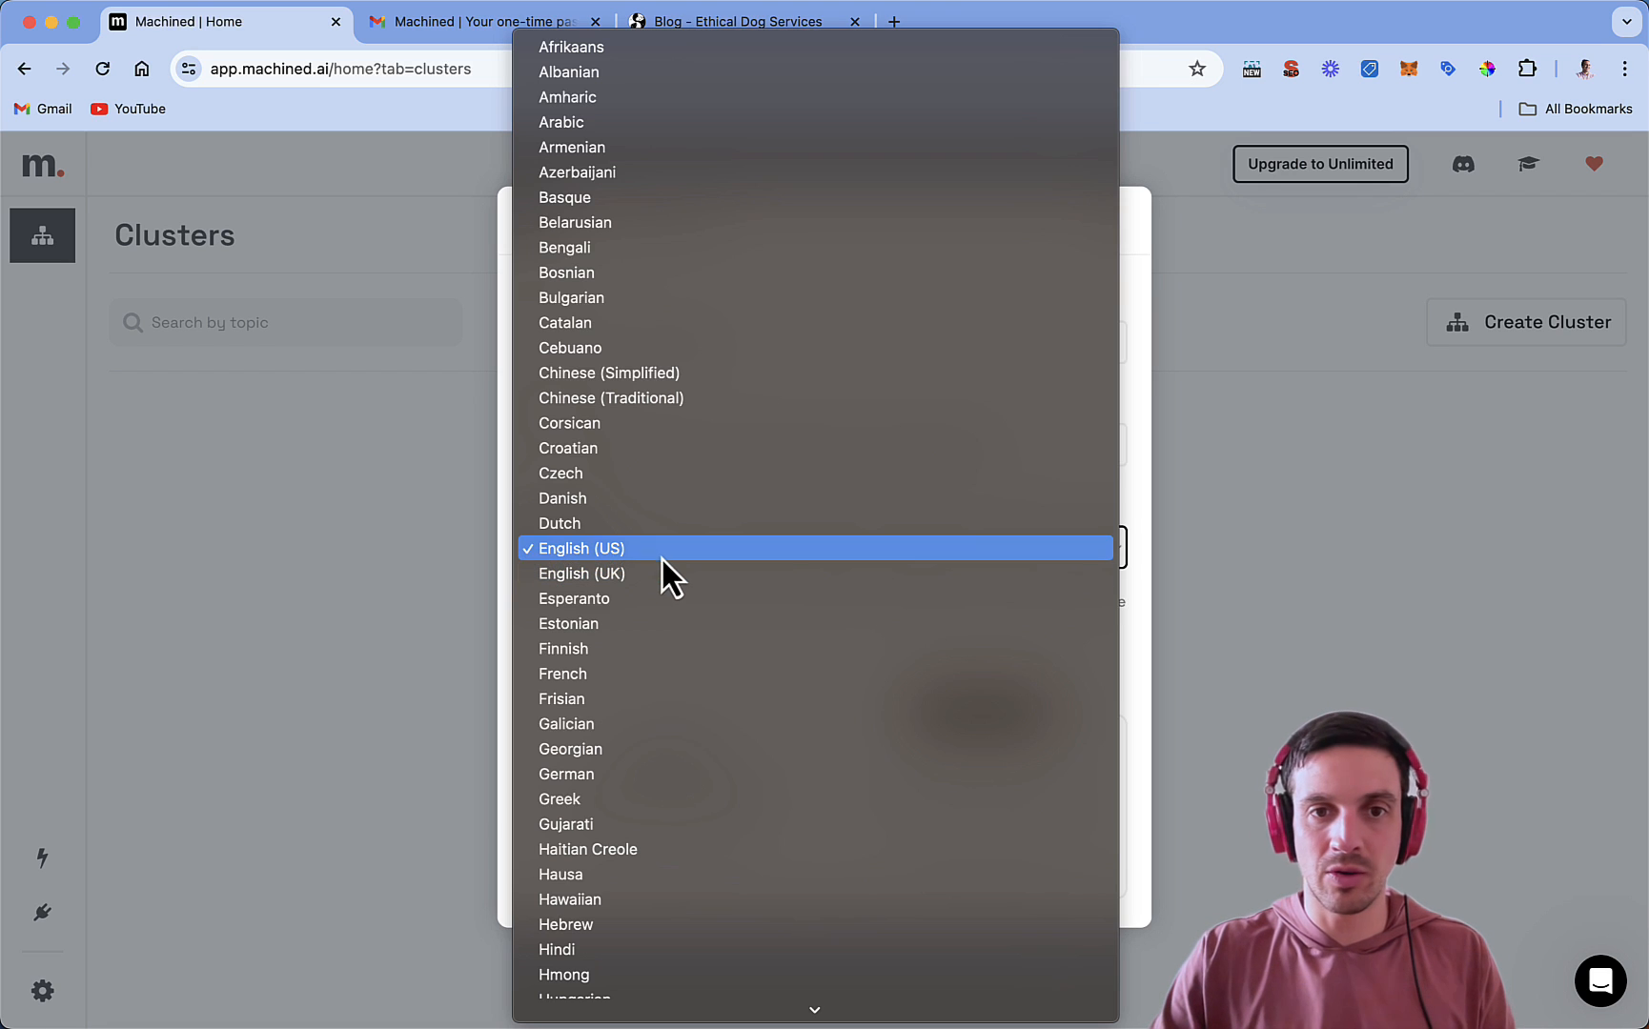
pyautogui.click(662, 571)
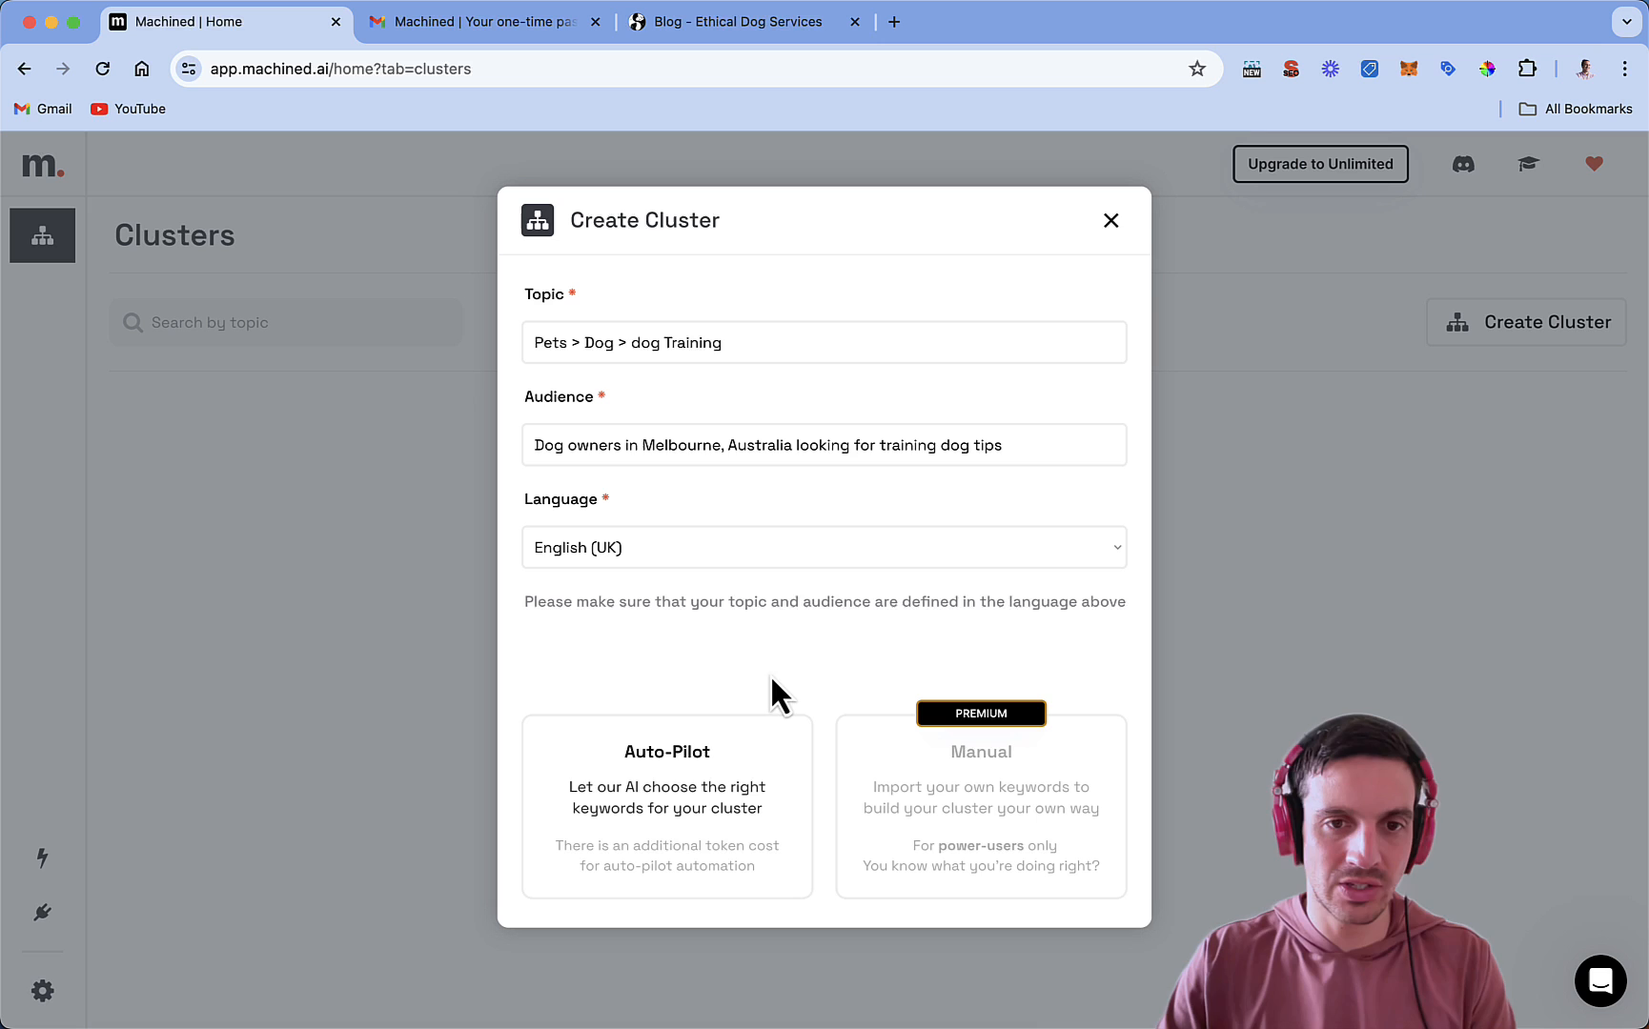
pyautogui.click(721, 791)
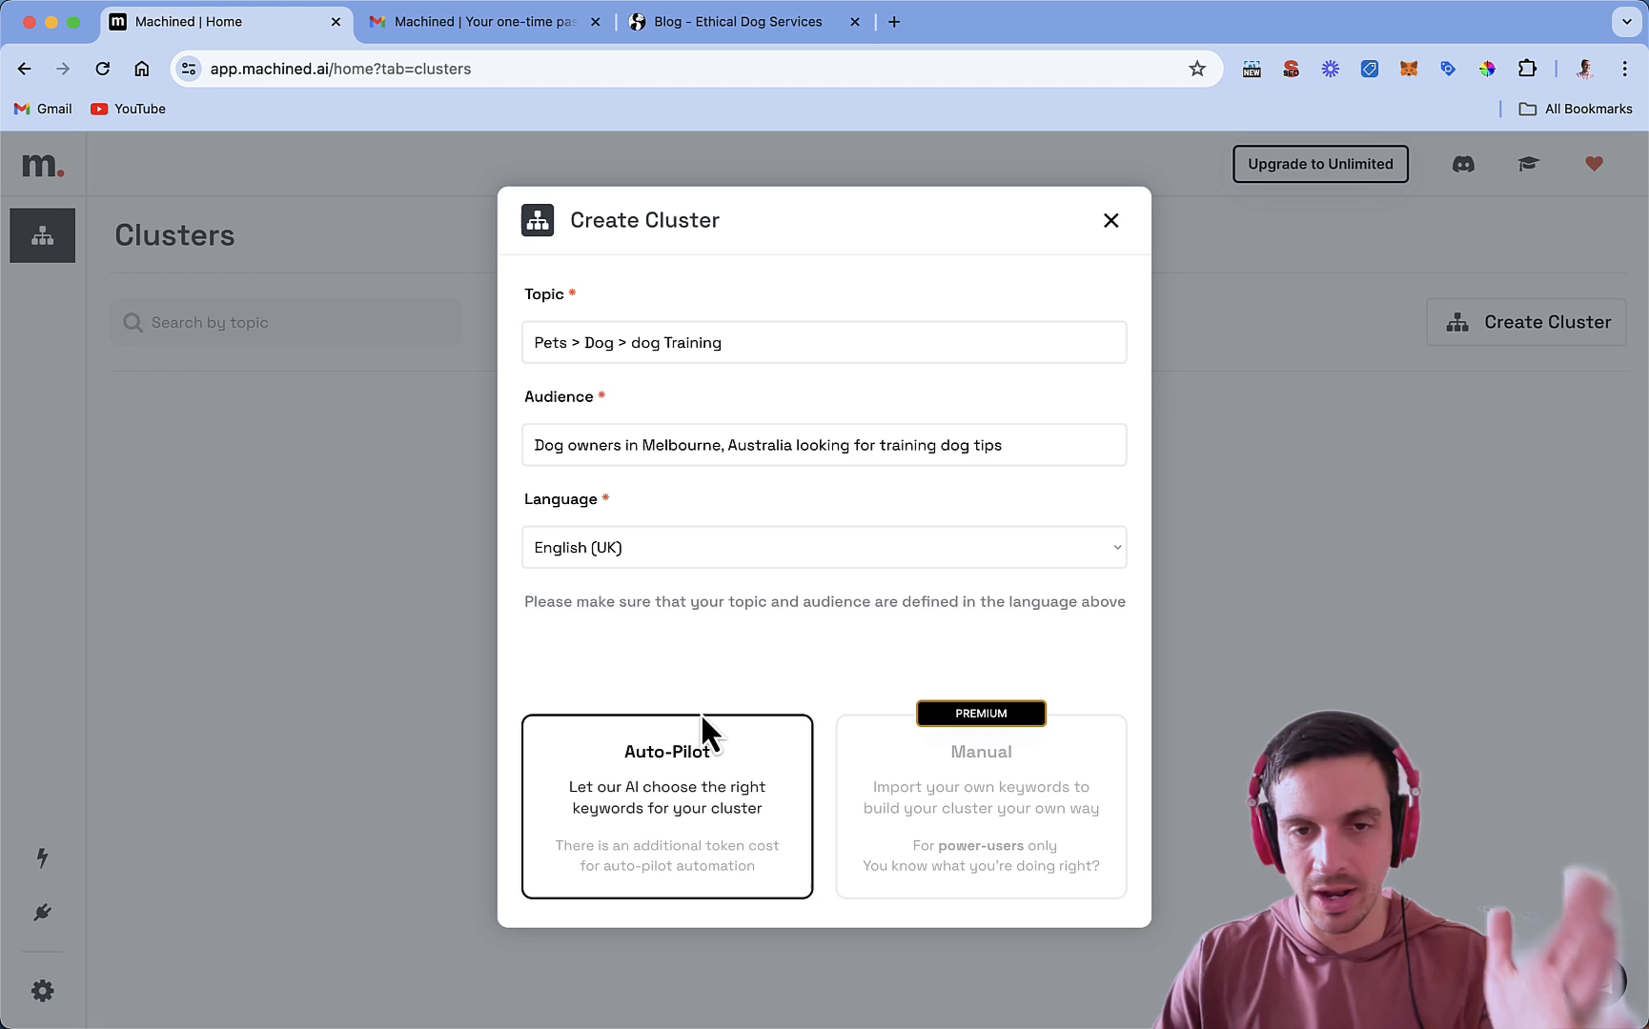
# Set the research region to Australia and create a Small cluster of five articles.
pyautogui.click(706, 809)
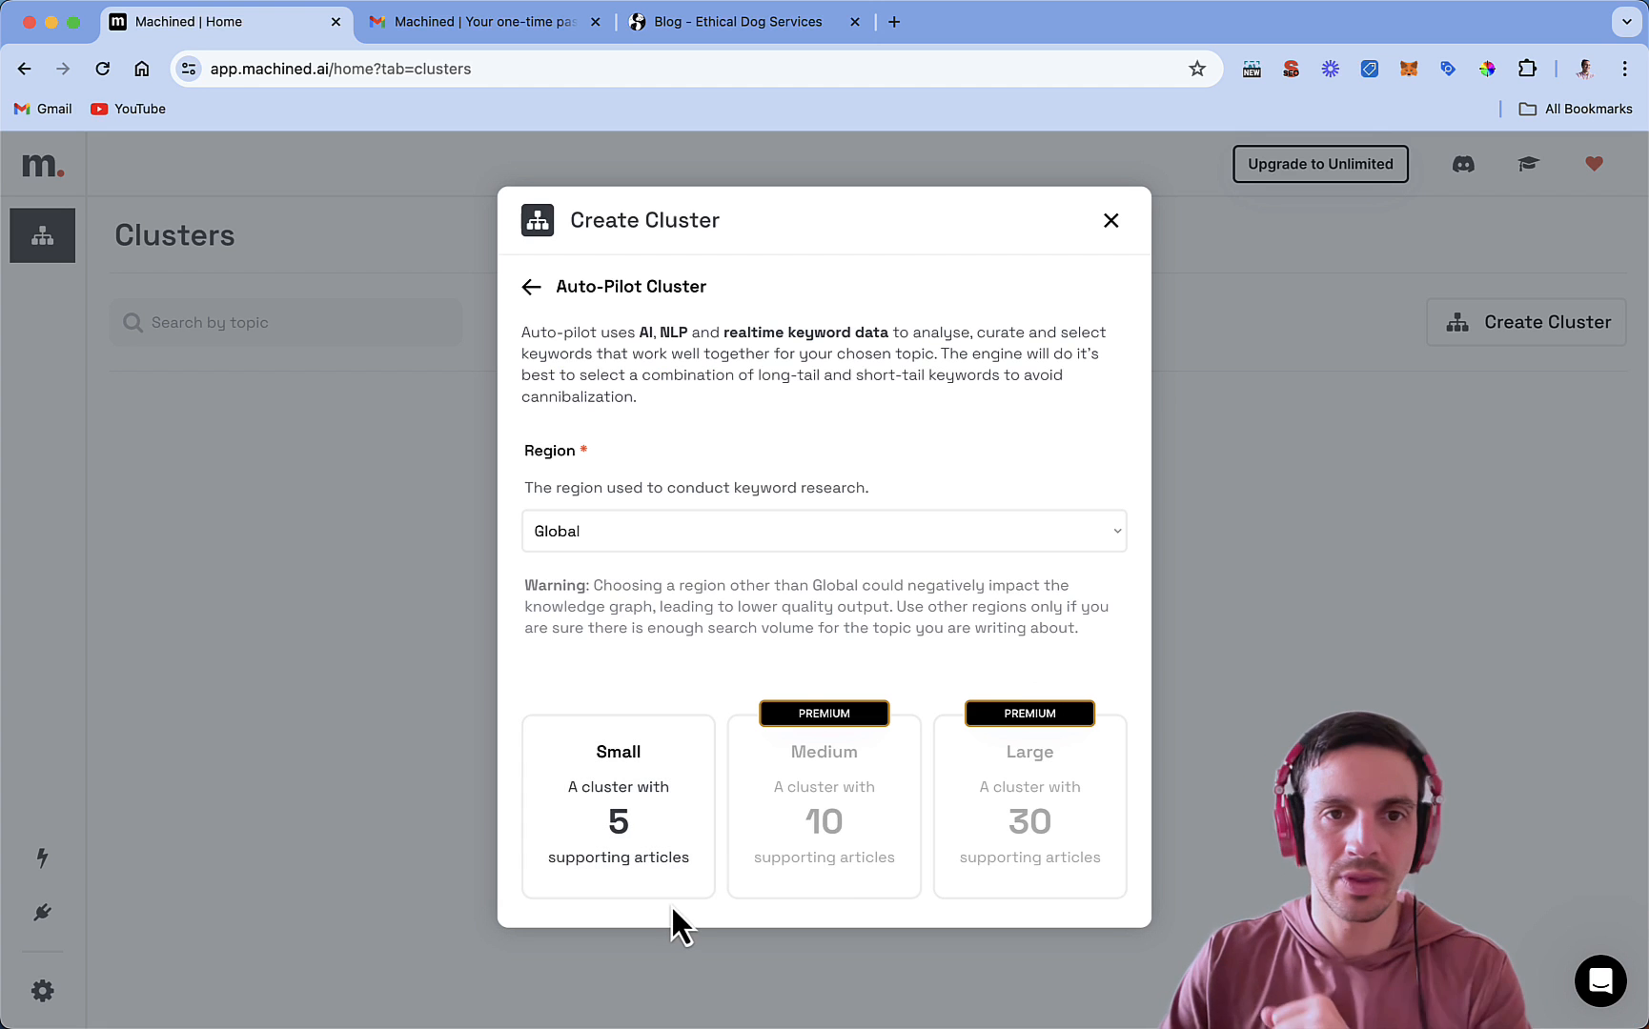
pyautogui.click(811, 530)
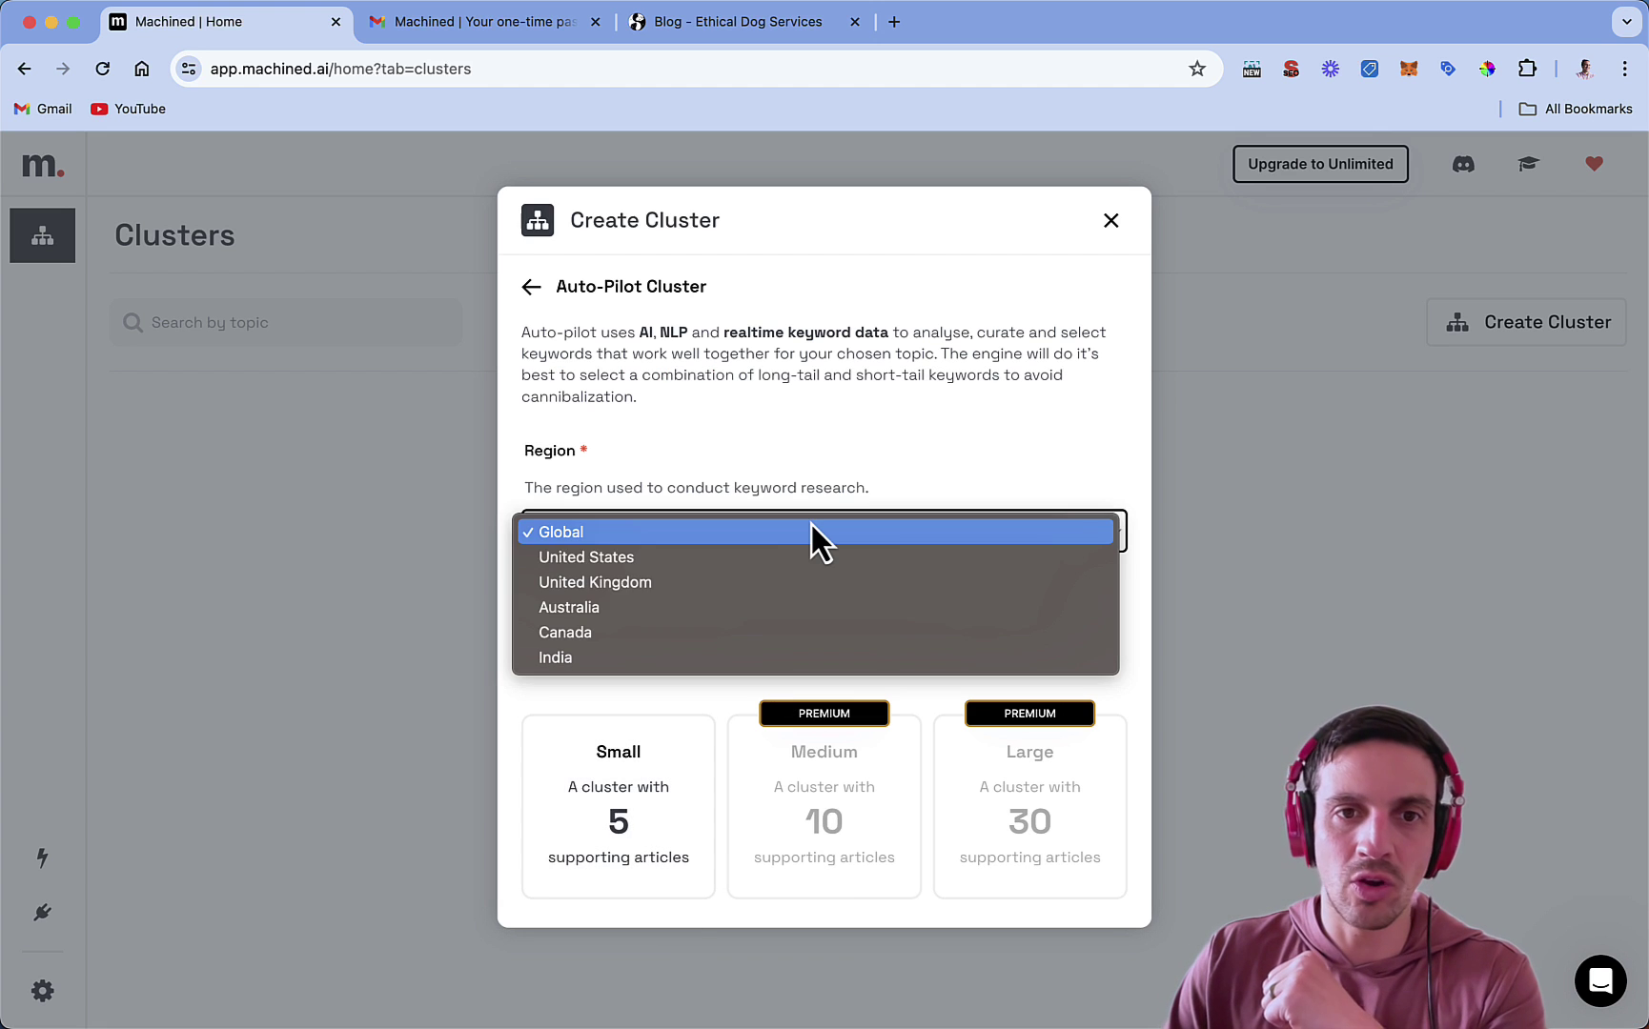
pyautogui.click(791, 606)
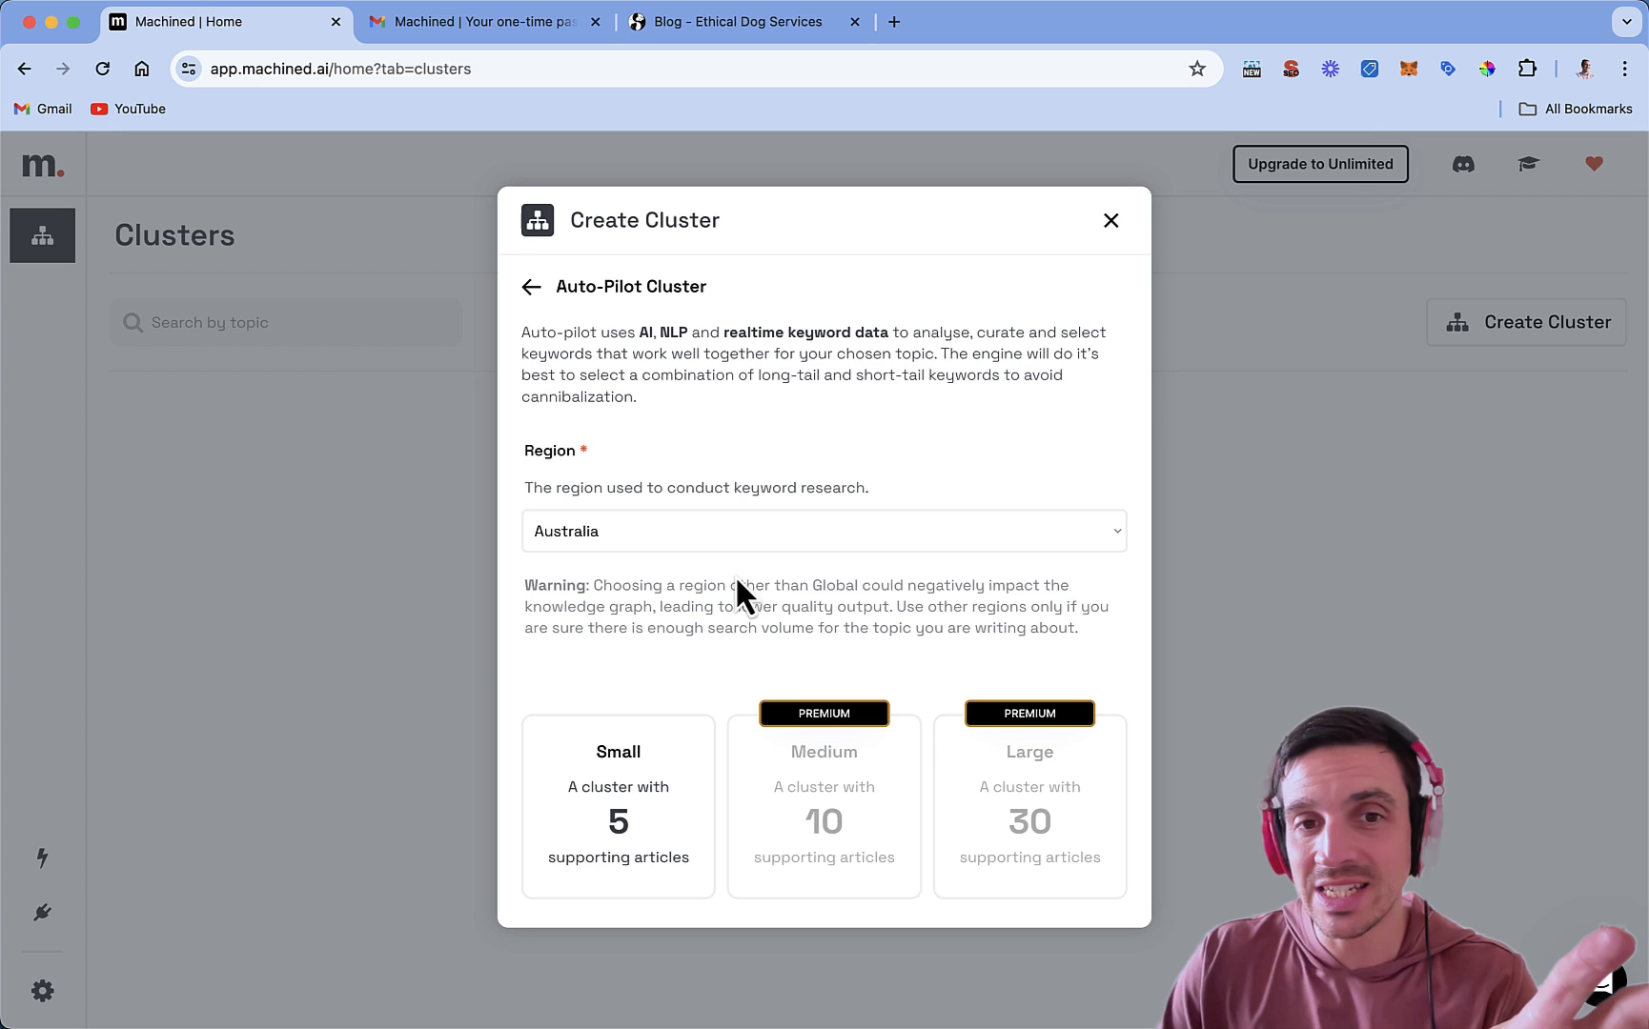
pyautogui.click(737, 541)
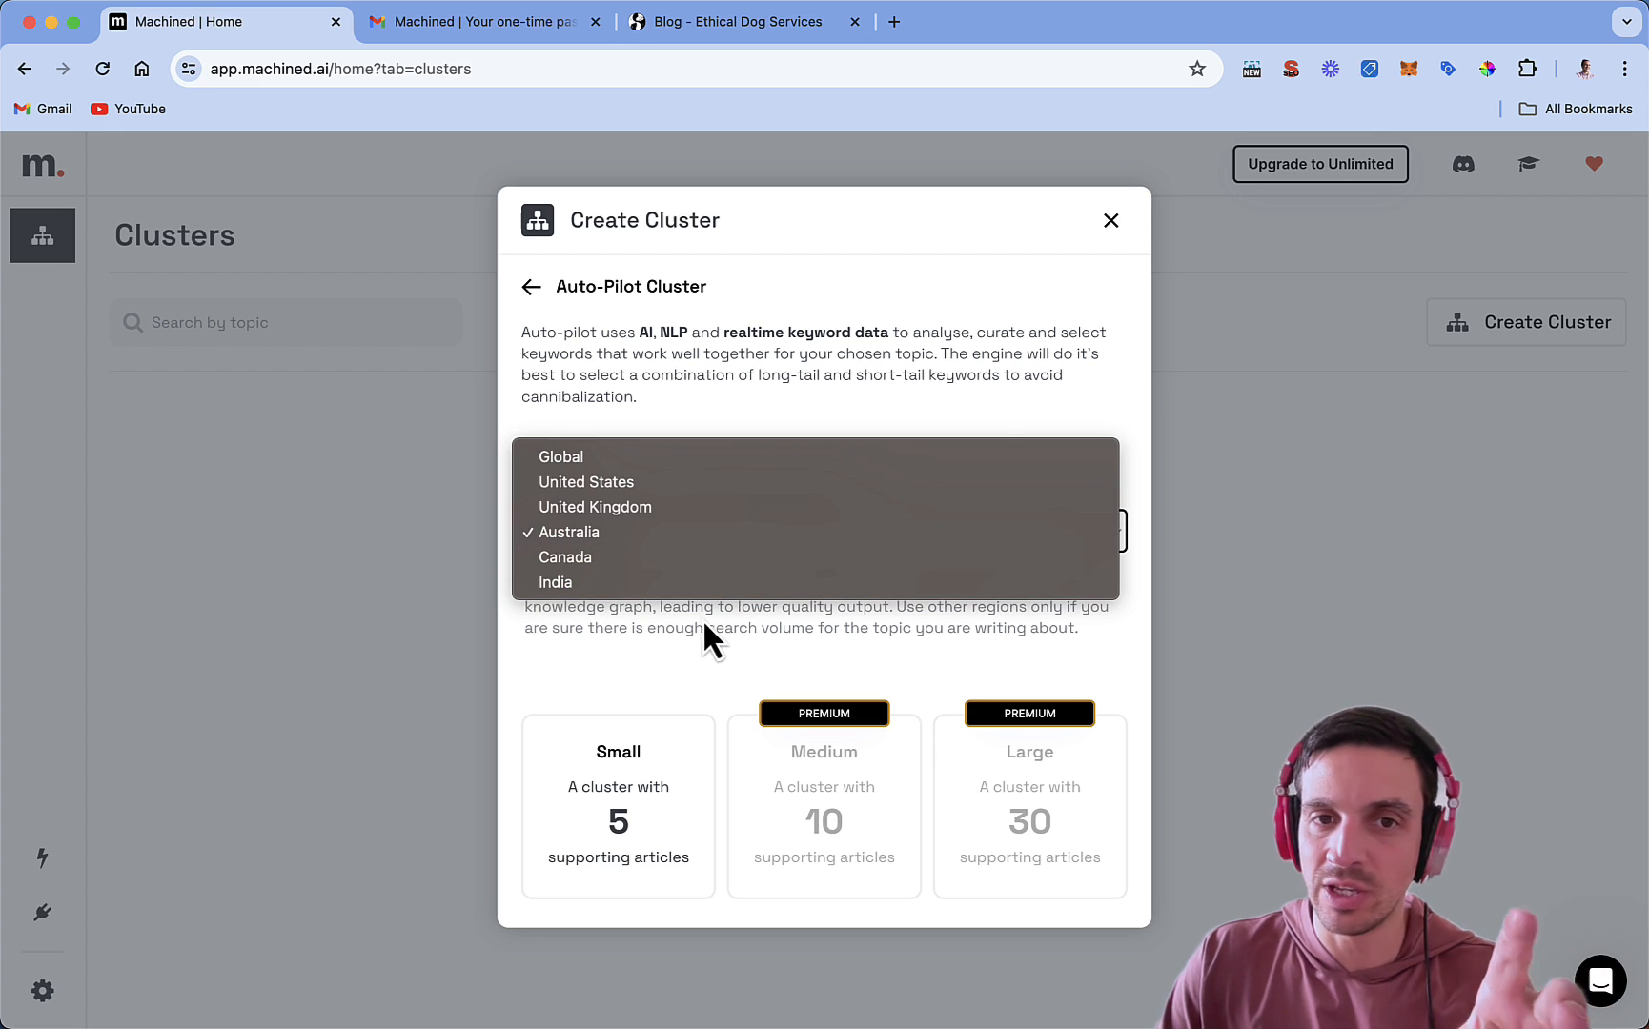
pyautogui.click(680, 636)
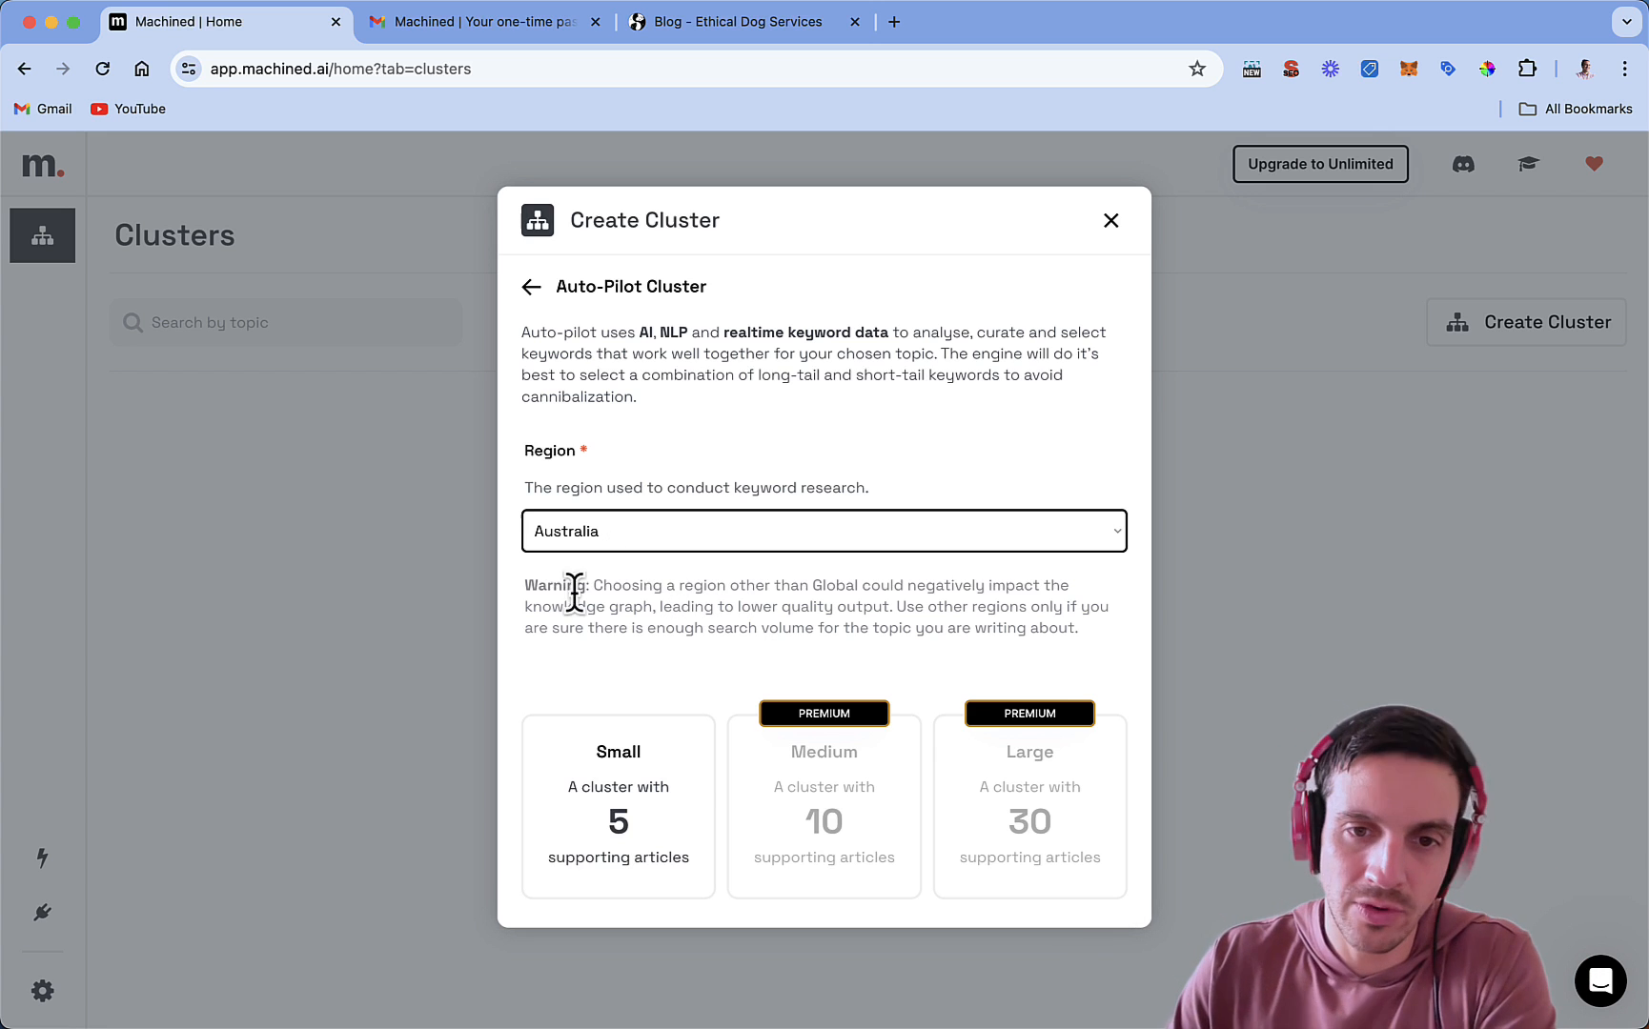
pyautogui.click(646, 798)
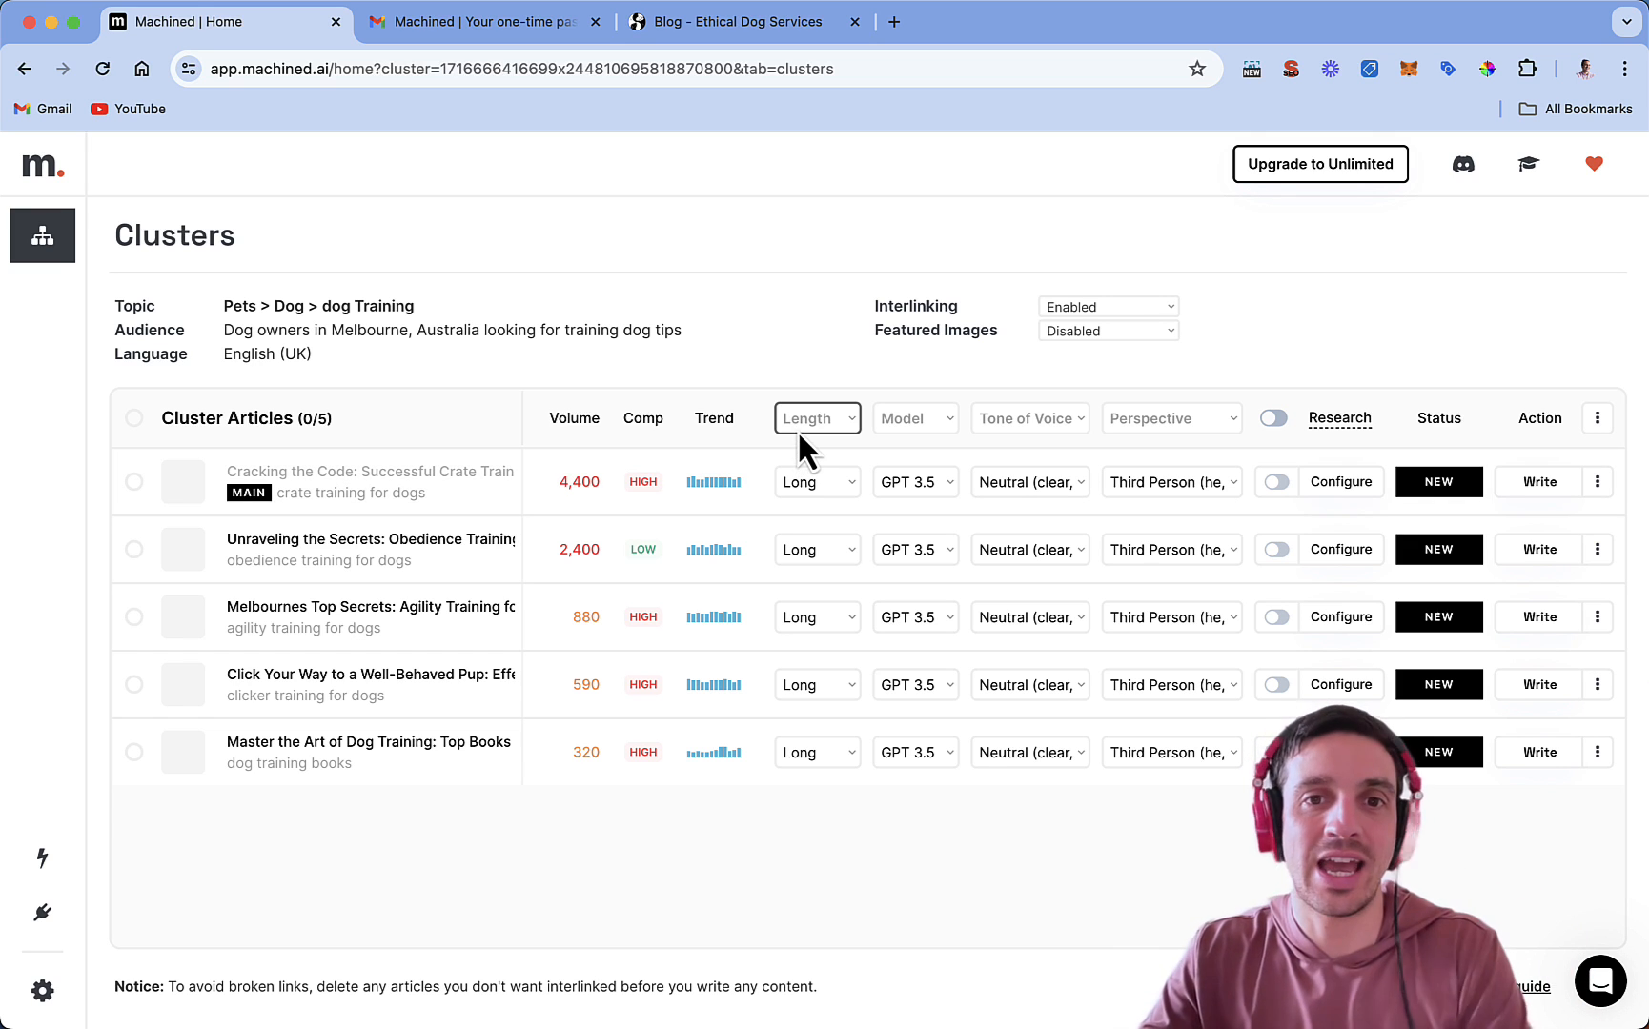
# Bring up the article-length options for the whole generated cluster.
pyautogui.click(800, 427)
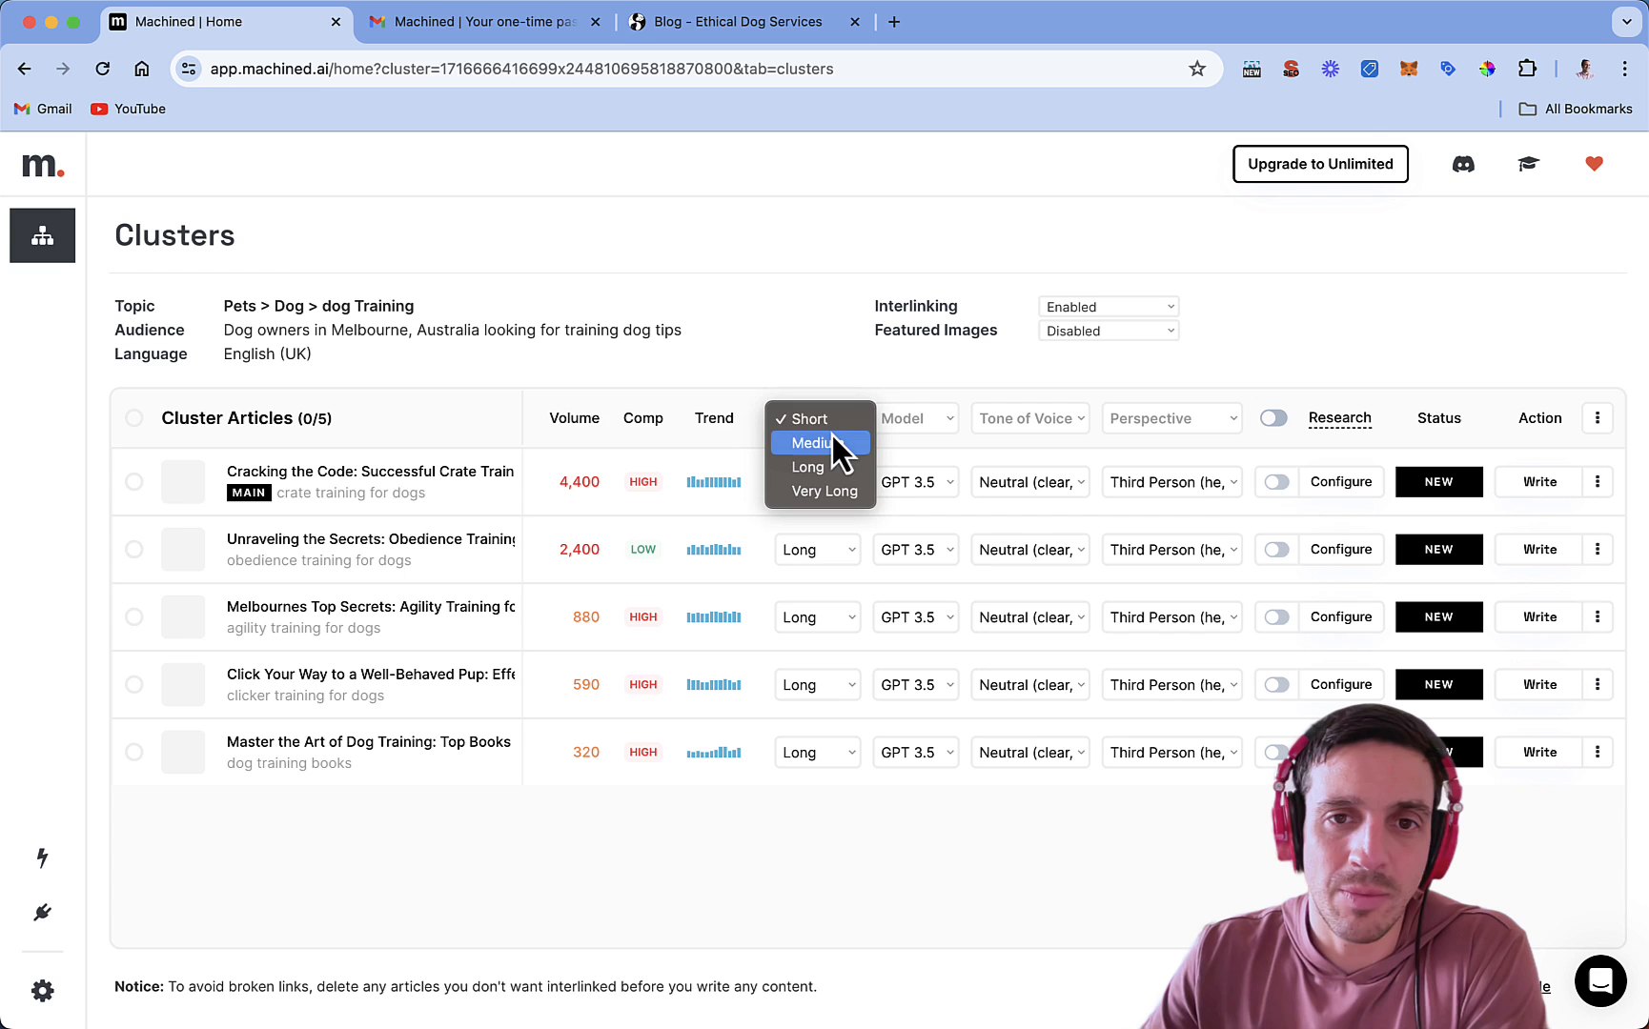
pyautogui.click(814, 405)
# Make all articles Medium, then obedience Long, agility Very Long and clicker Short.
pyautogui.click(816, 419)
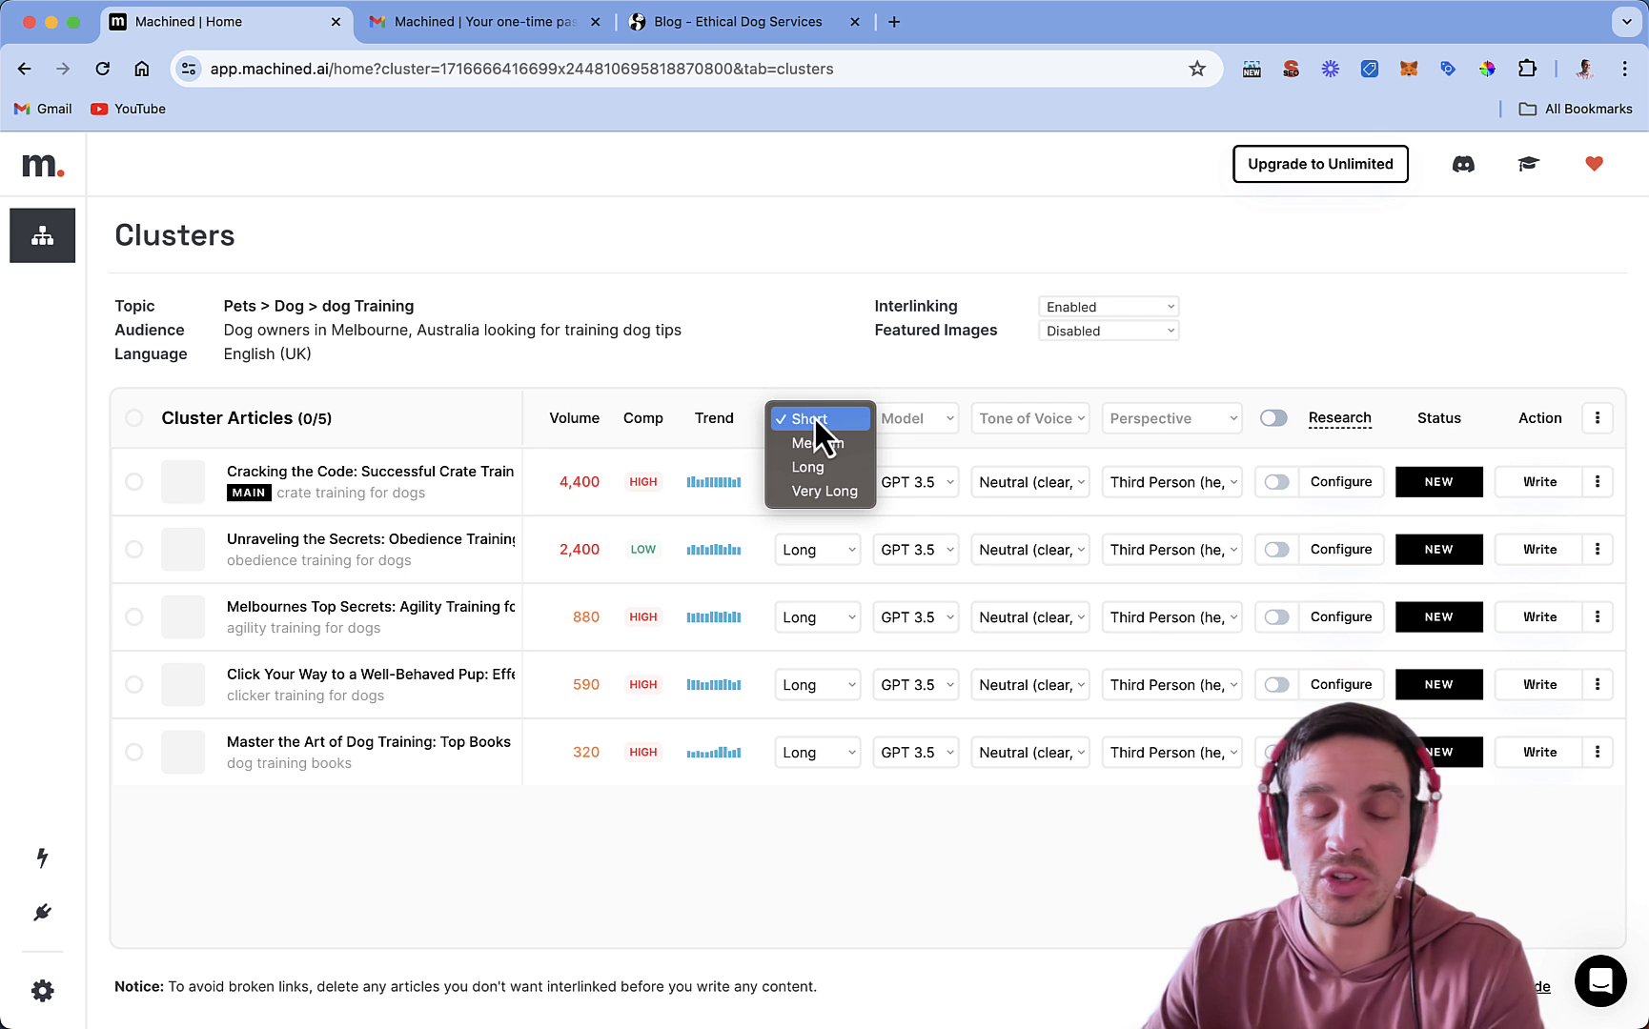
pyautogui.click(823, 445)
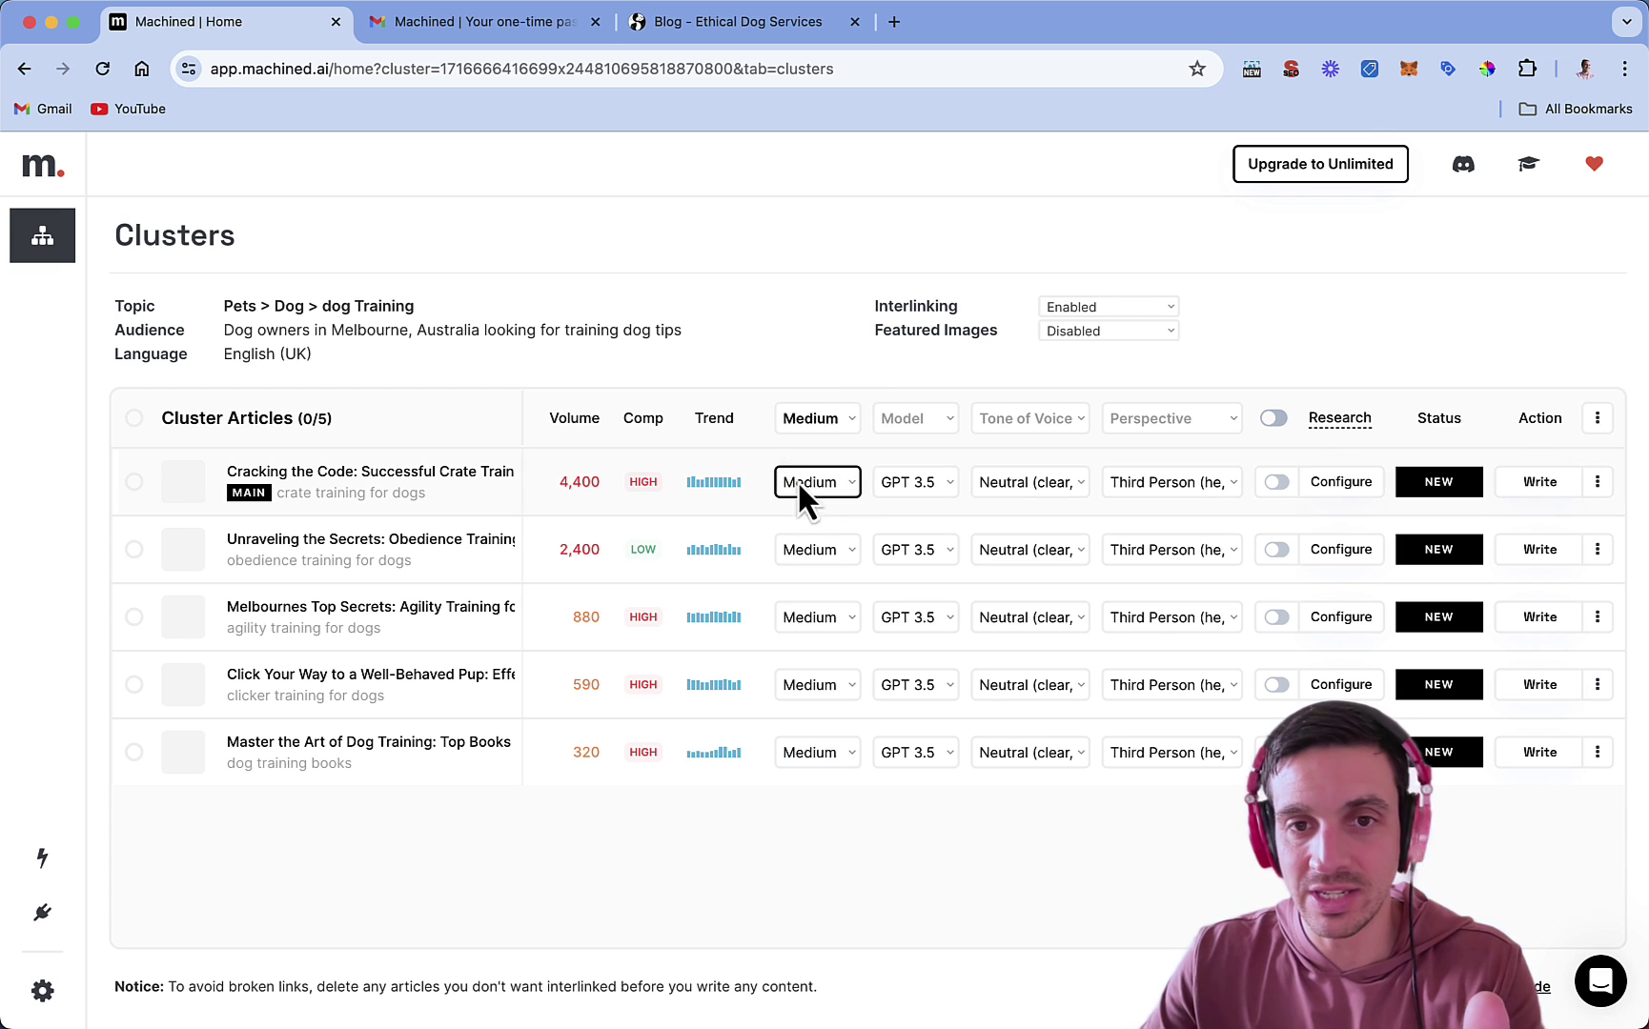
pyautogui.click(809, 549)
pyautogui.click(806, 574)
pyautogui.click(817, 615)
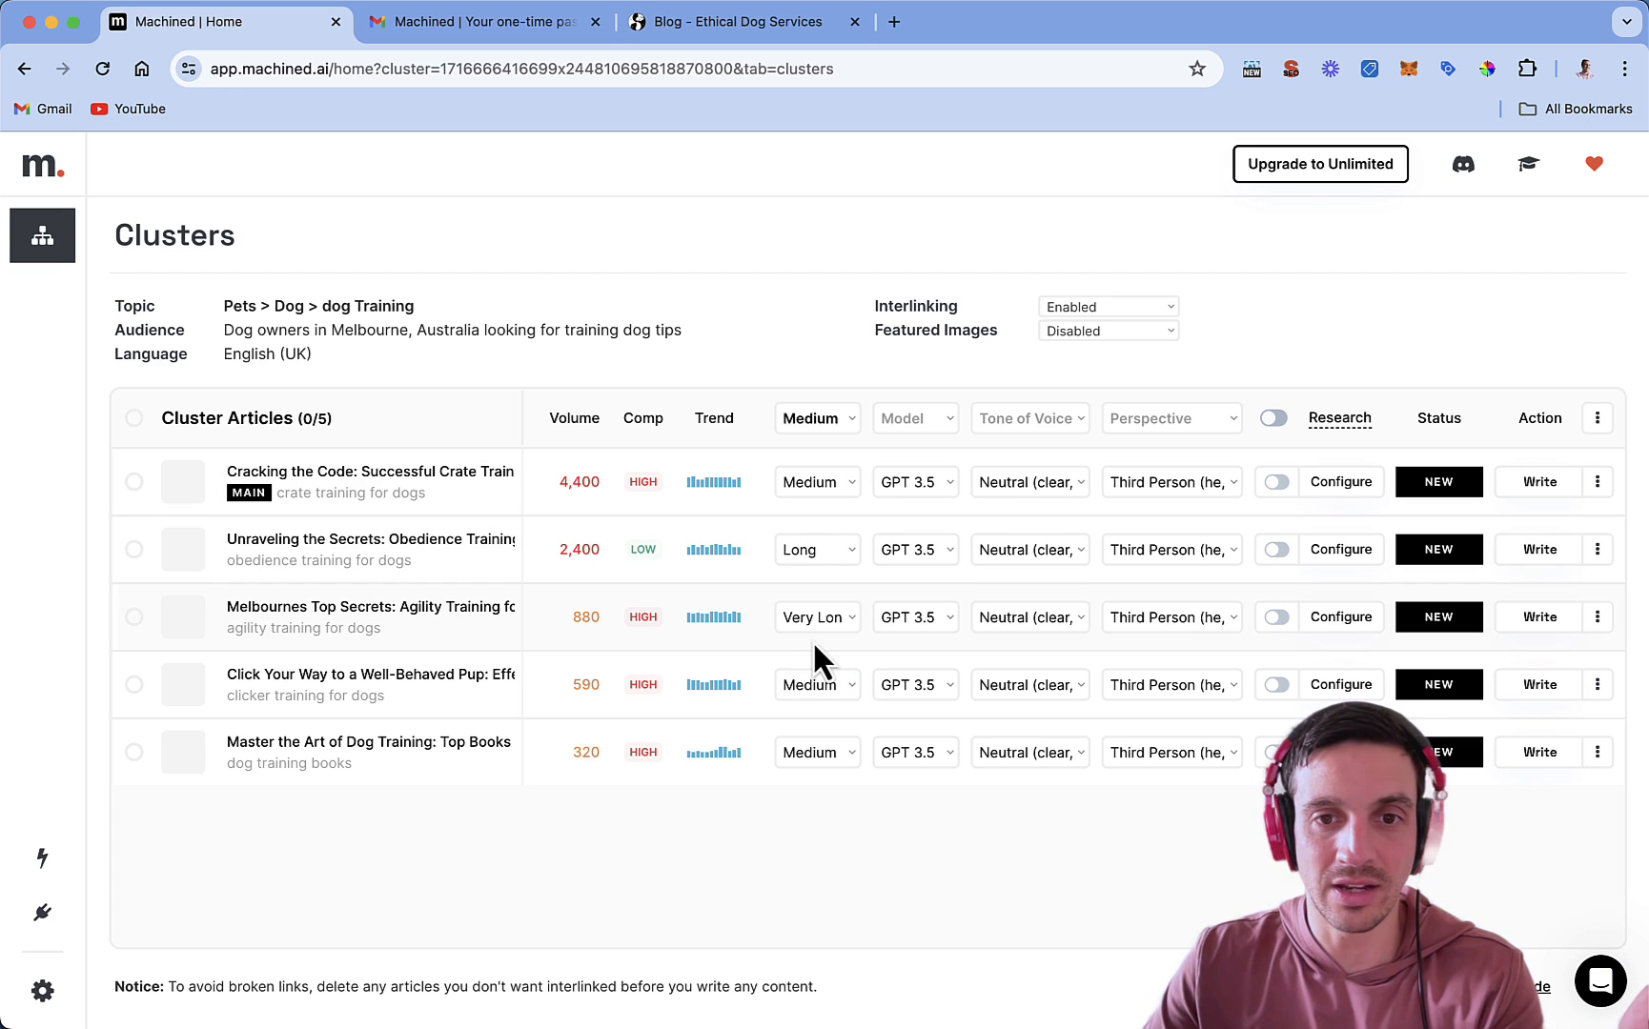
pyautogui.click(811, 685)
pyautogui.click(806, 659)
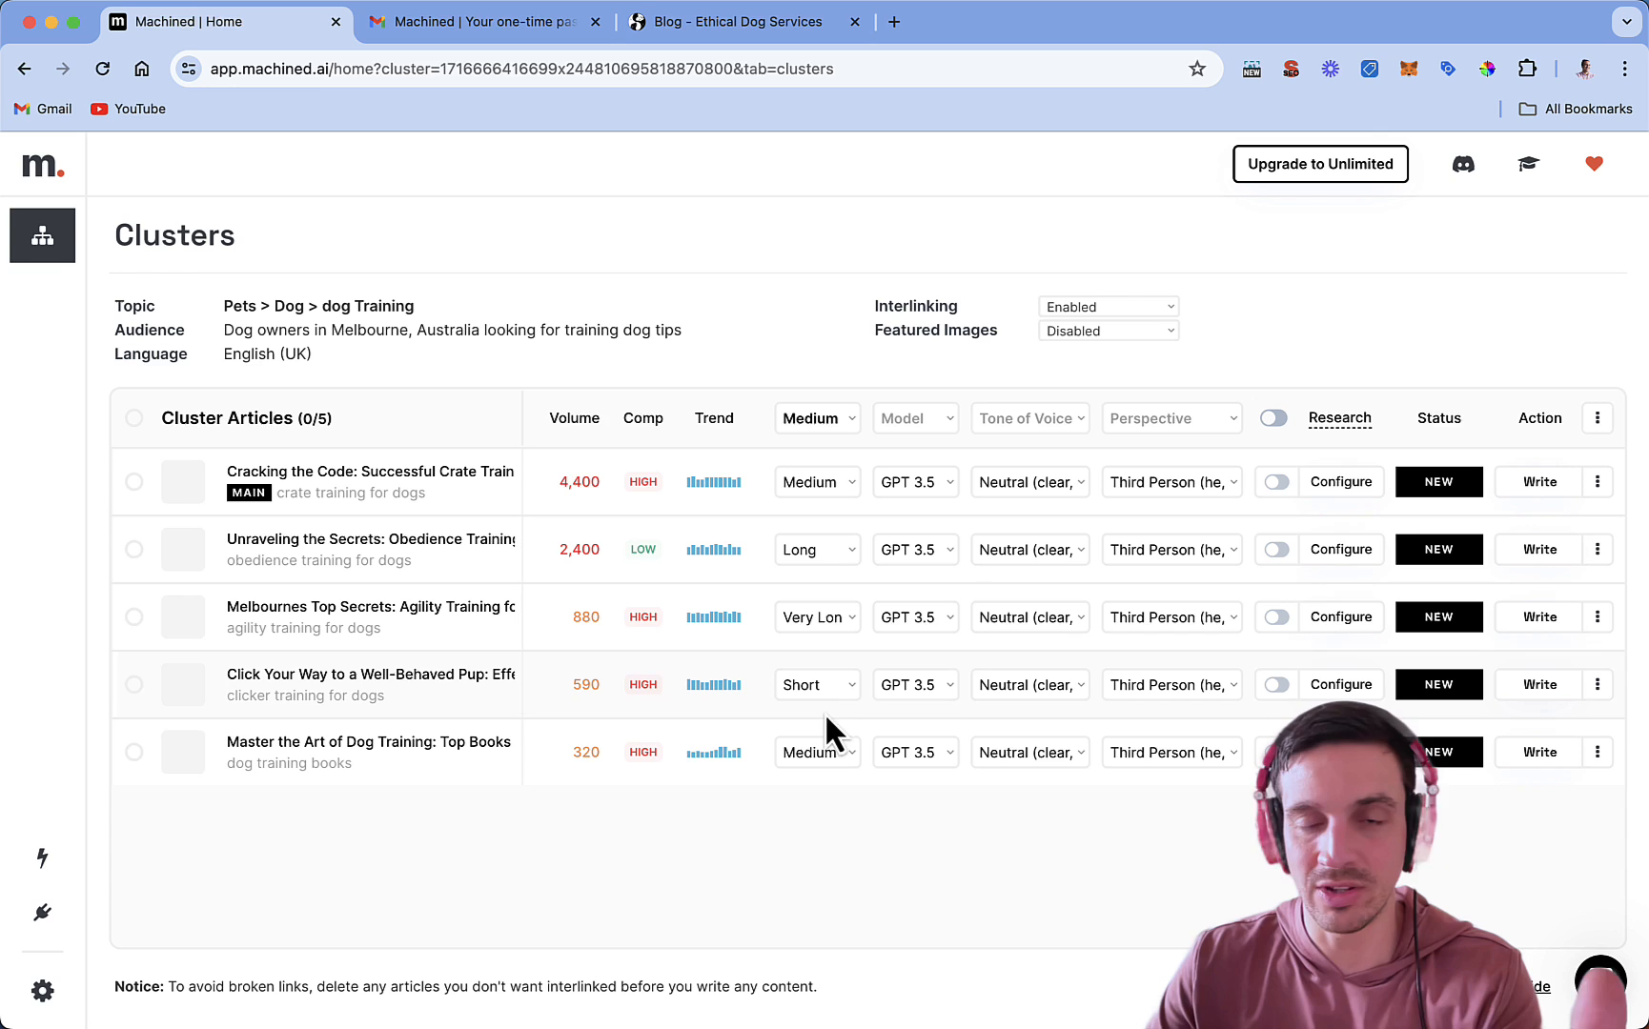
# Write every article with the GPT 4o (experimental) model.
pyautogui.click(915, 482)
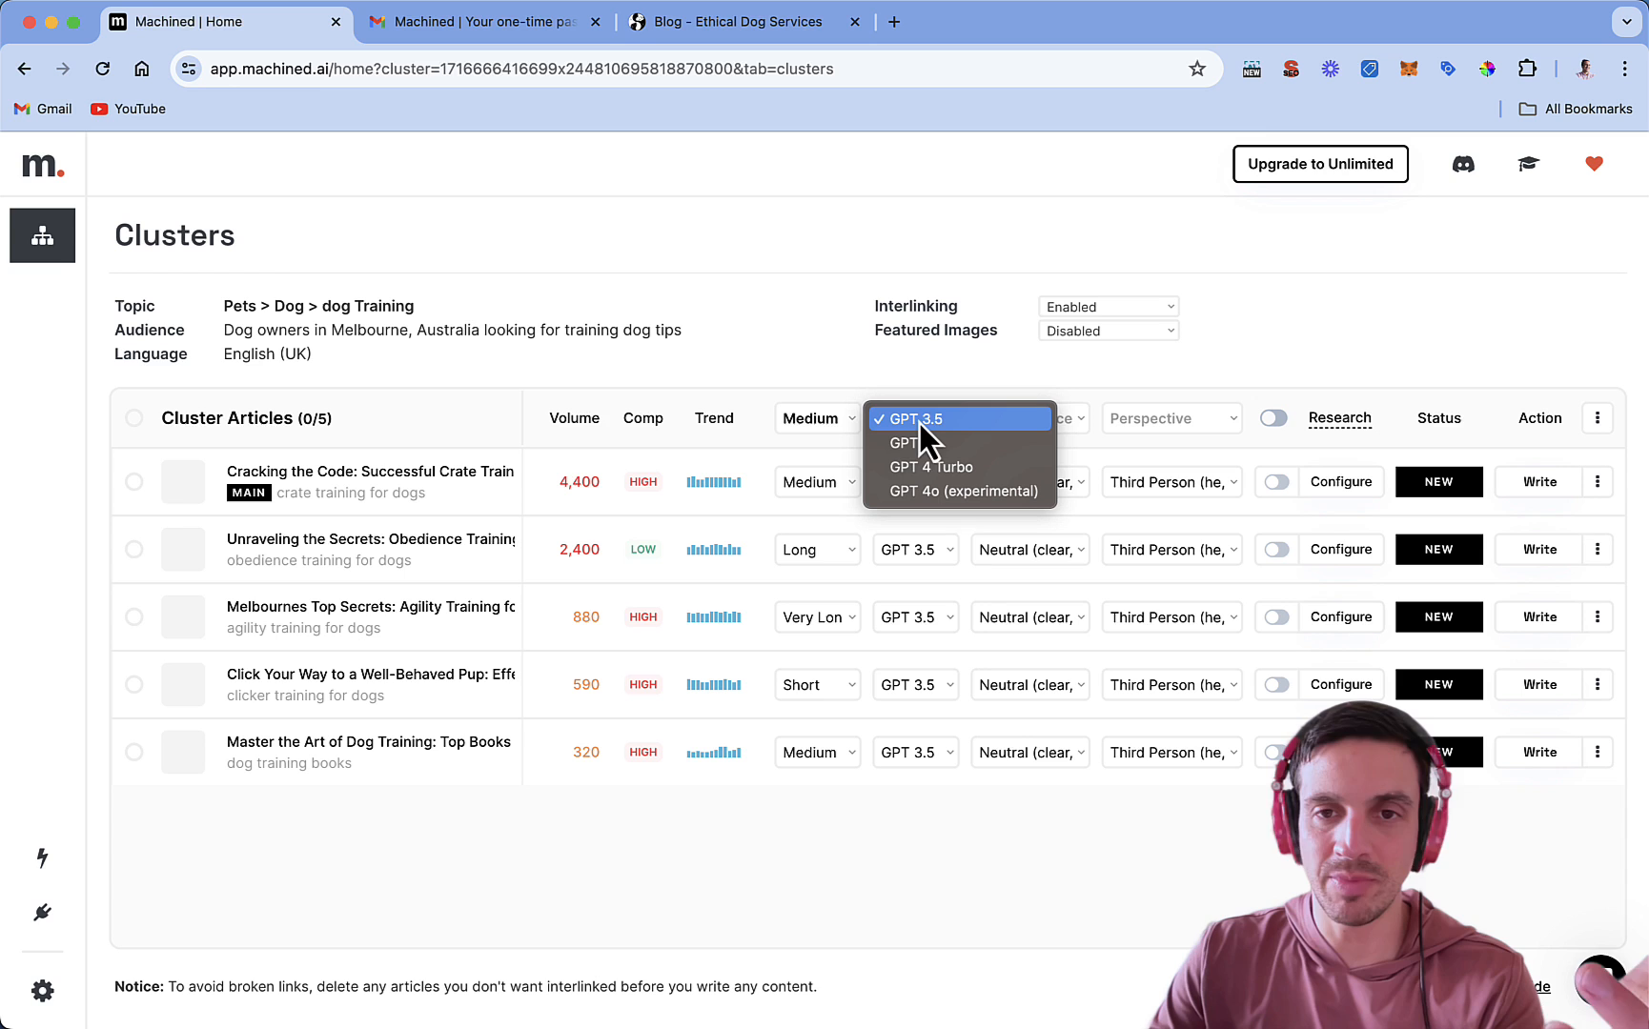
pyautogui.click(960, 490)
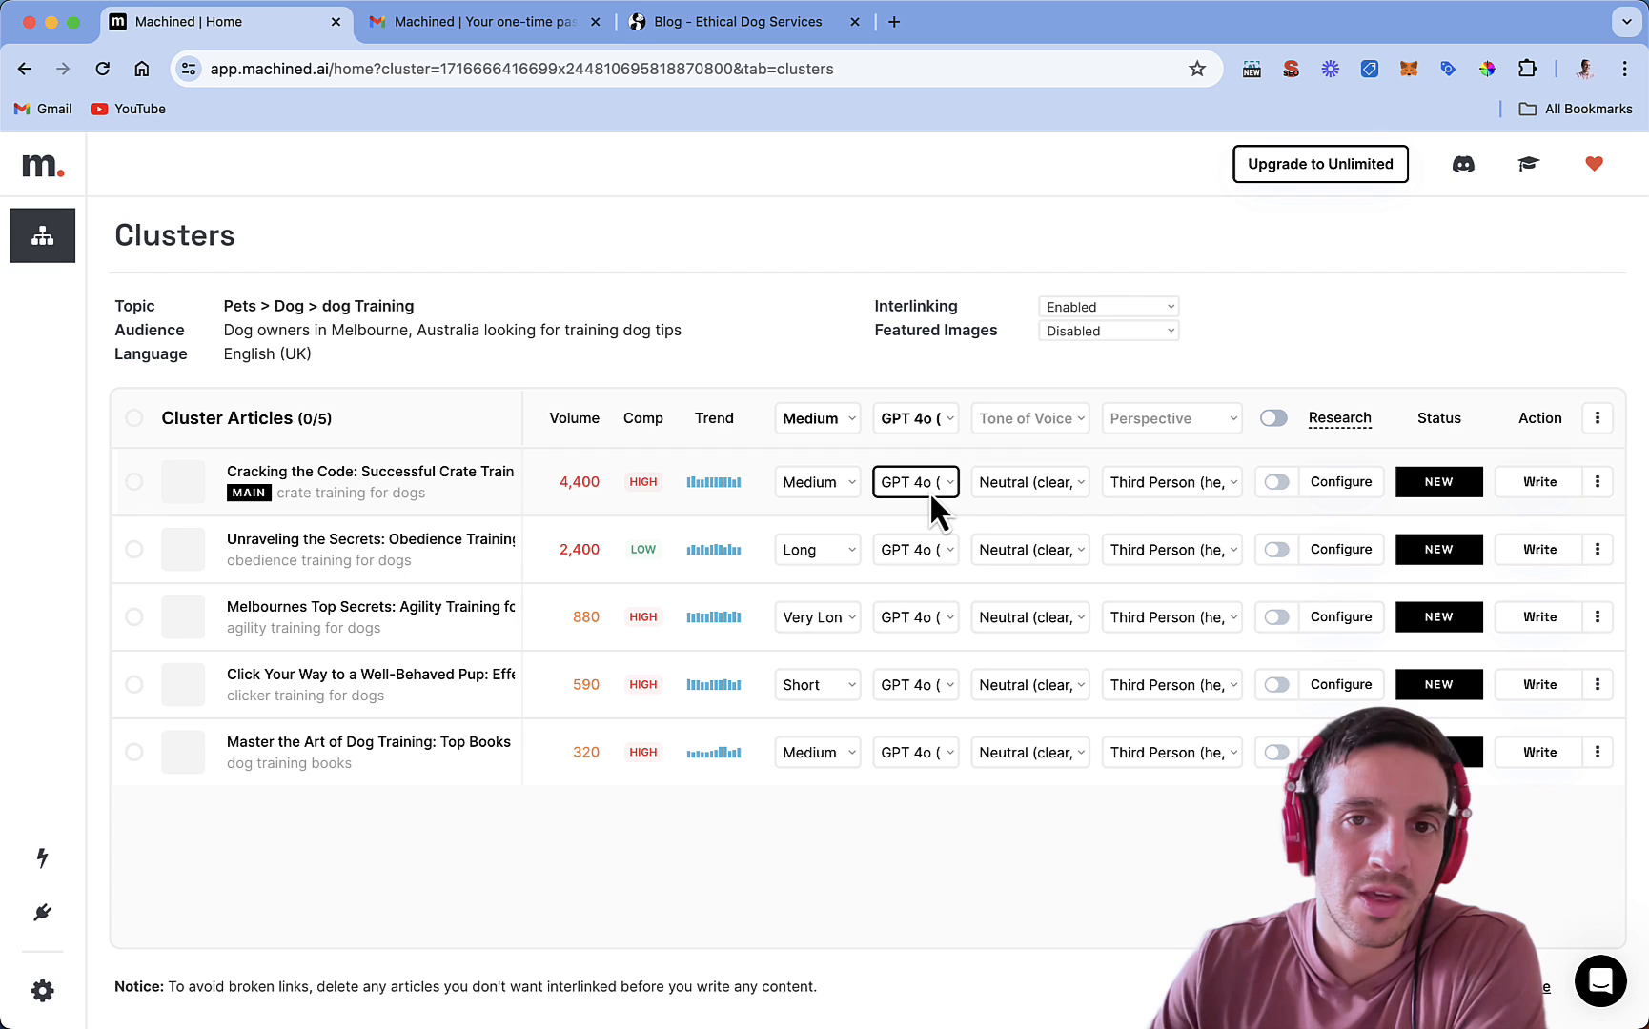
# Set the cluster tone to Humorous, with crate training Professional and agility training Excited.
pyautogui.click(1030, 419)
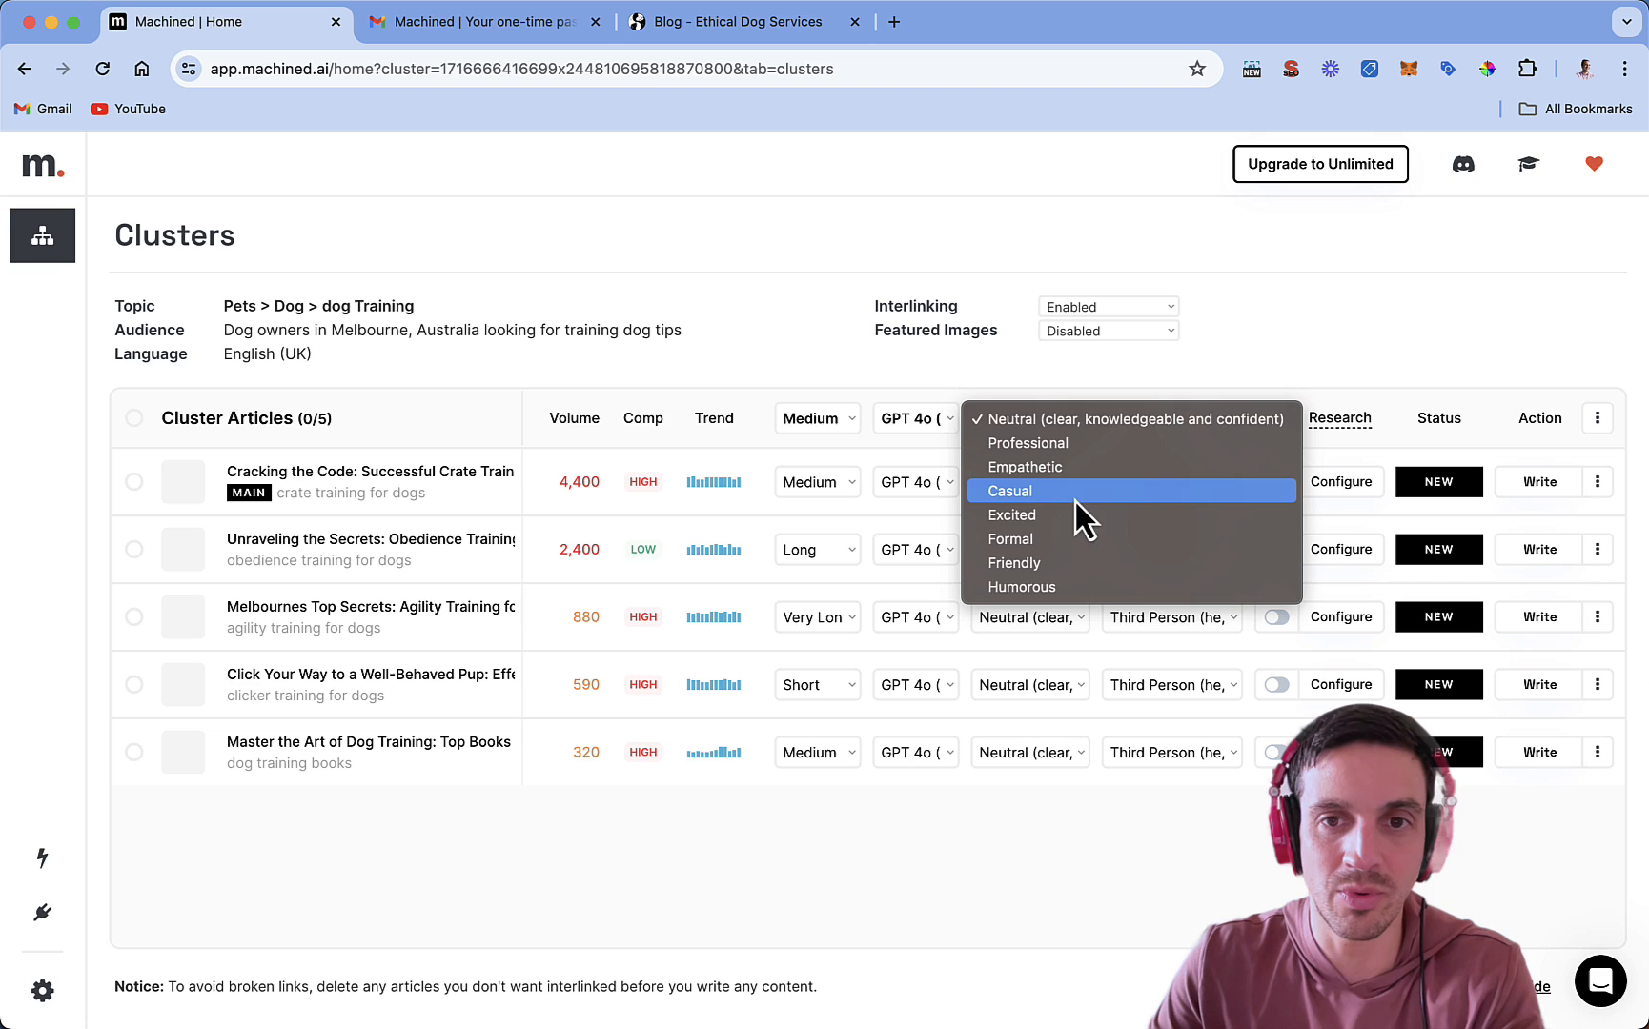
pyautogui.click(1078, 583)
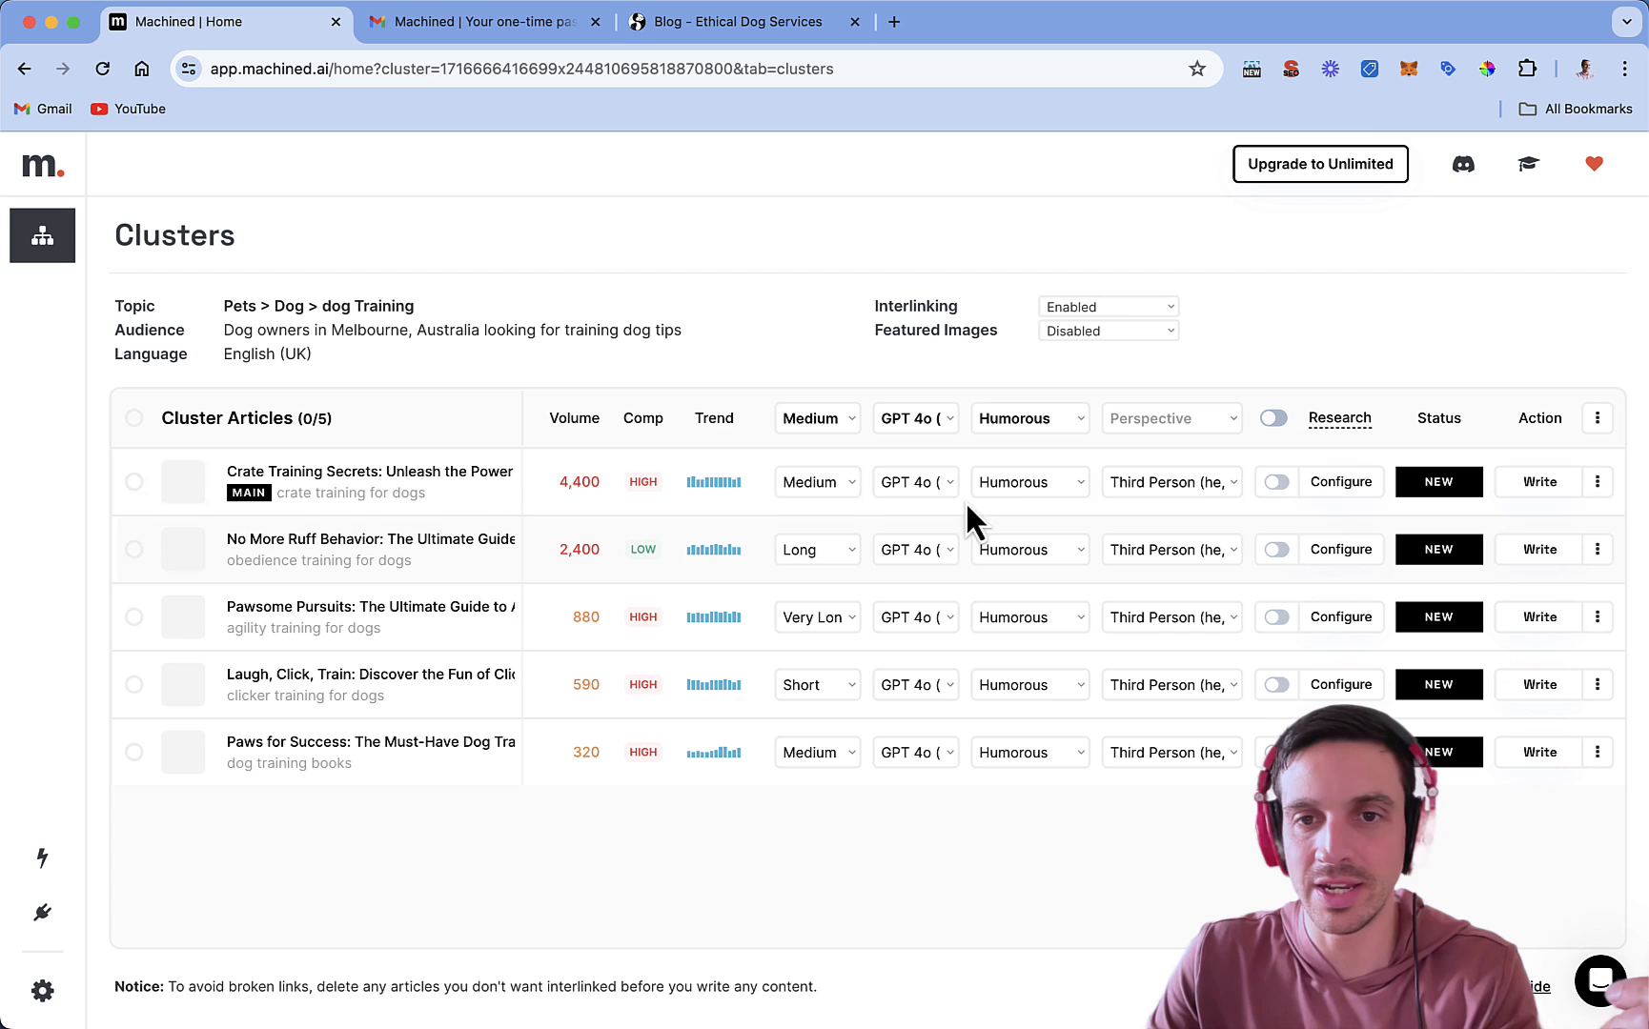
pyautogui.click(1030, 481)
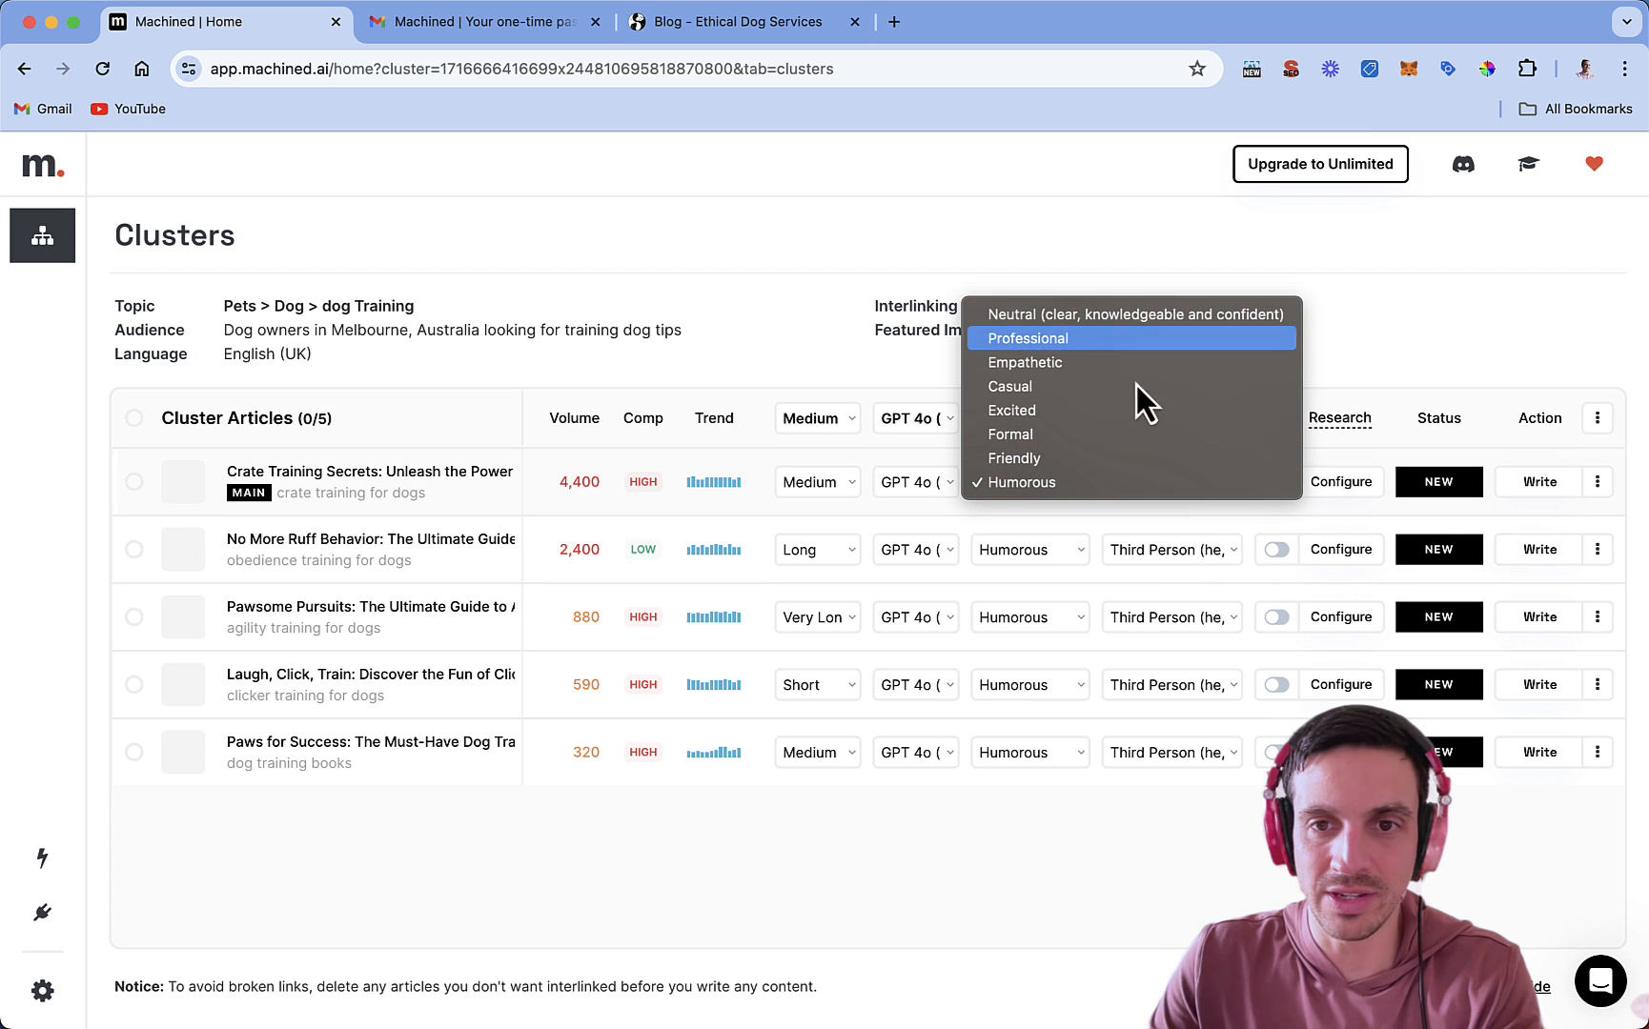
pyautogui.click(1136, 338)
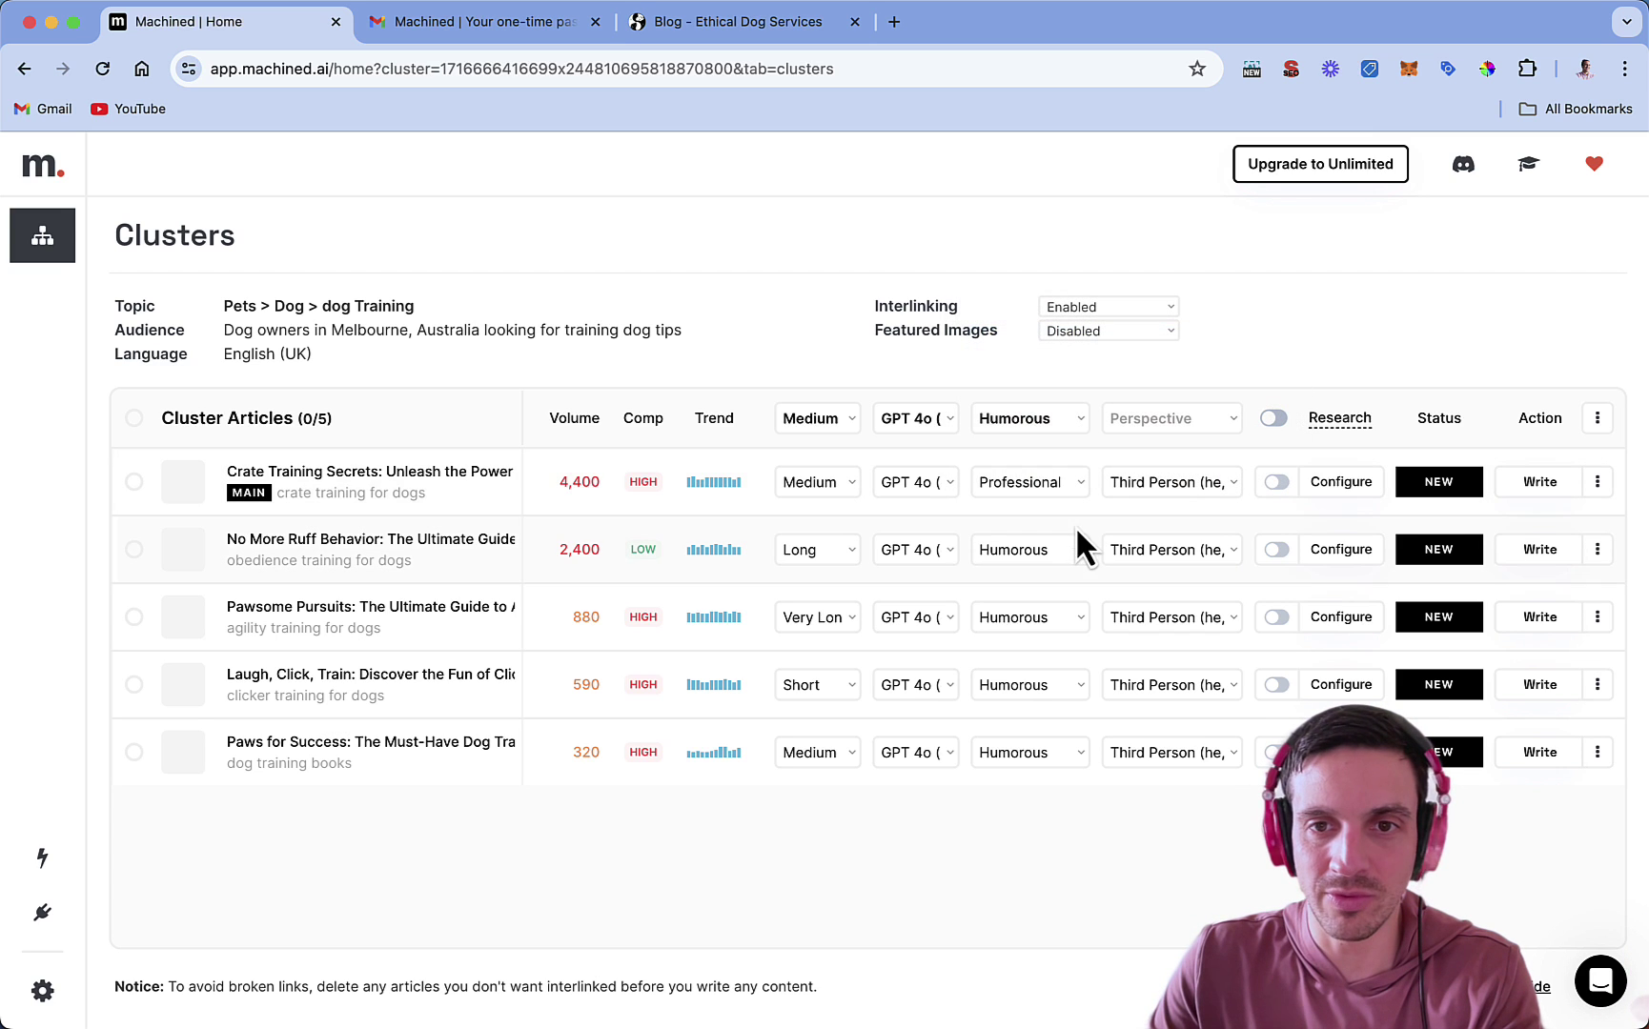
pyautogui.click(1063, 613)
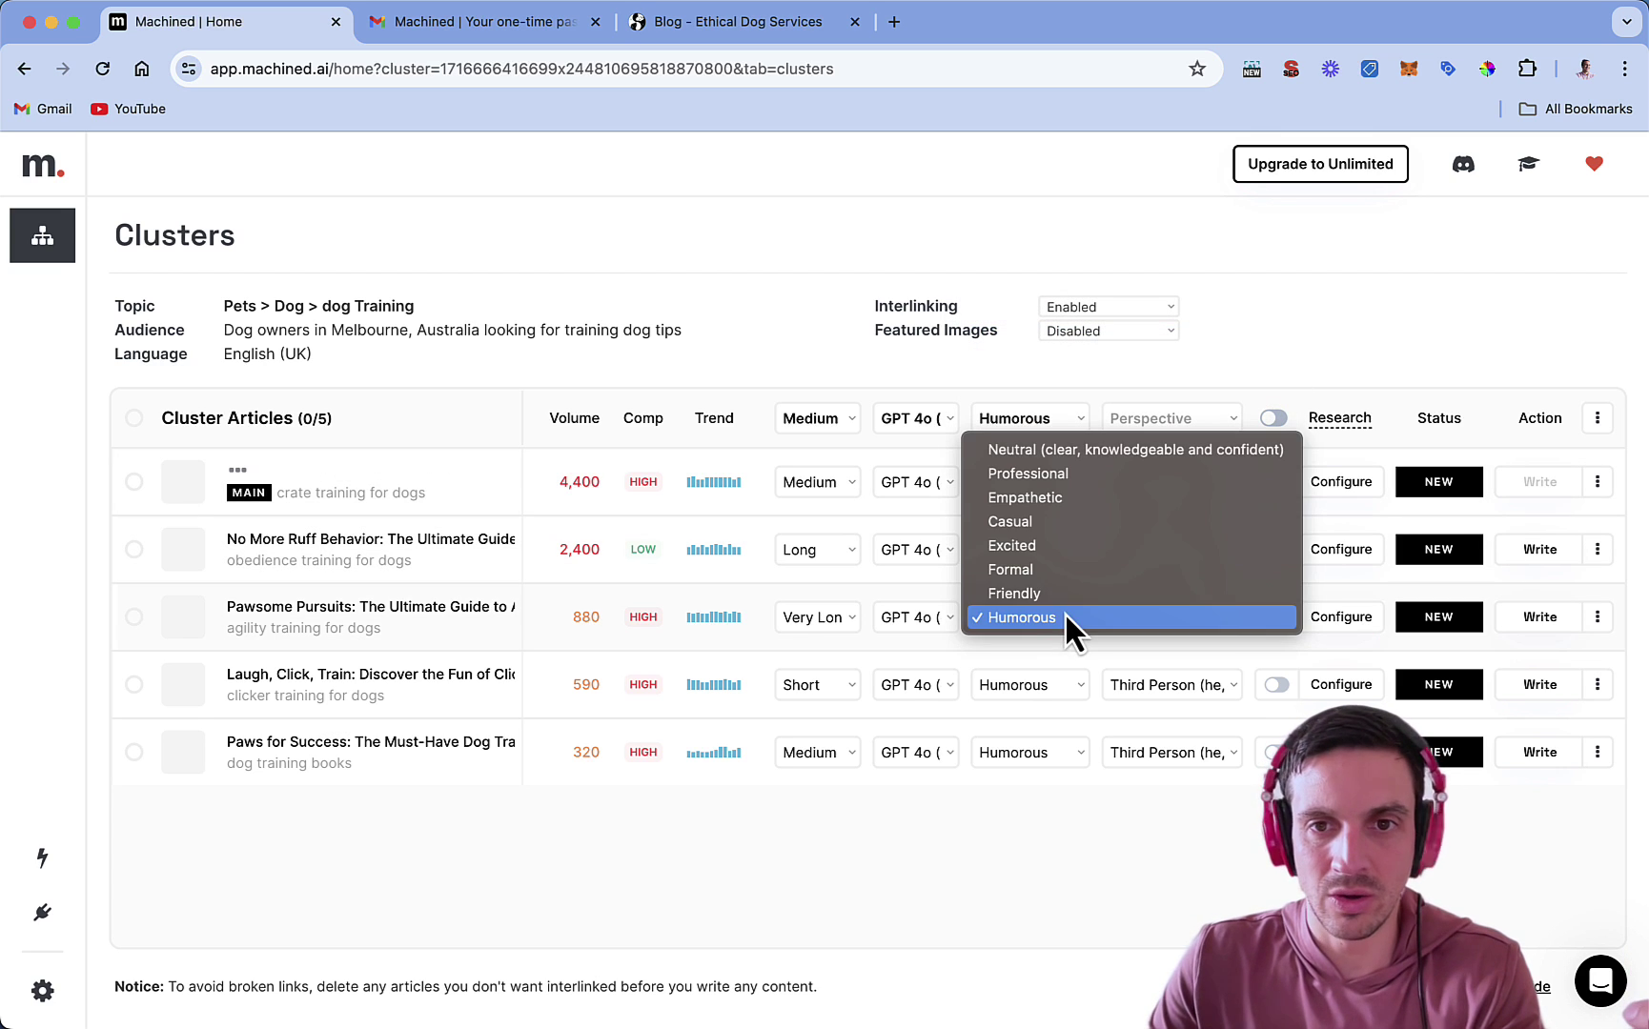
pyautogui.click(1068, 551)
# Make clicker training Formal, dog training books Neutral, and keep the main article in third person.
pyautogui.click(1033, 682)
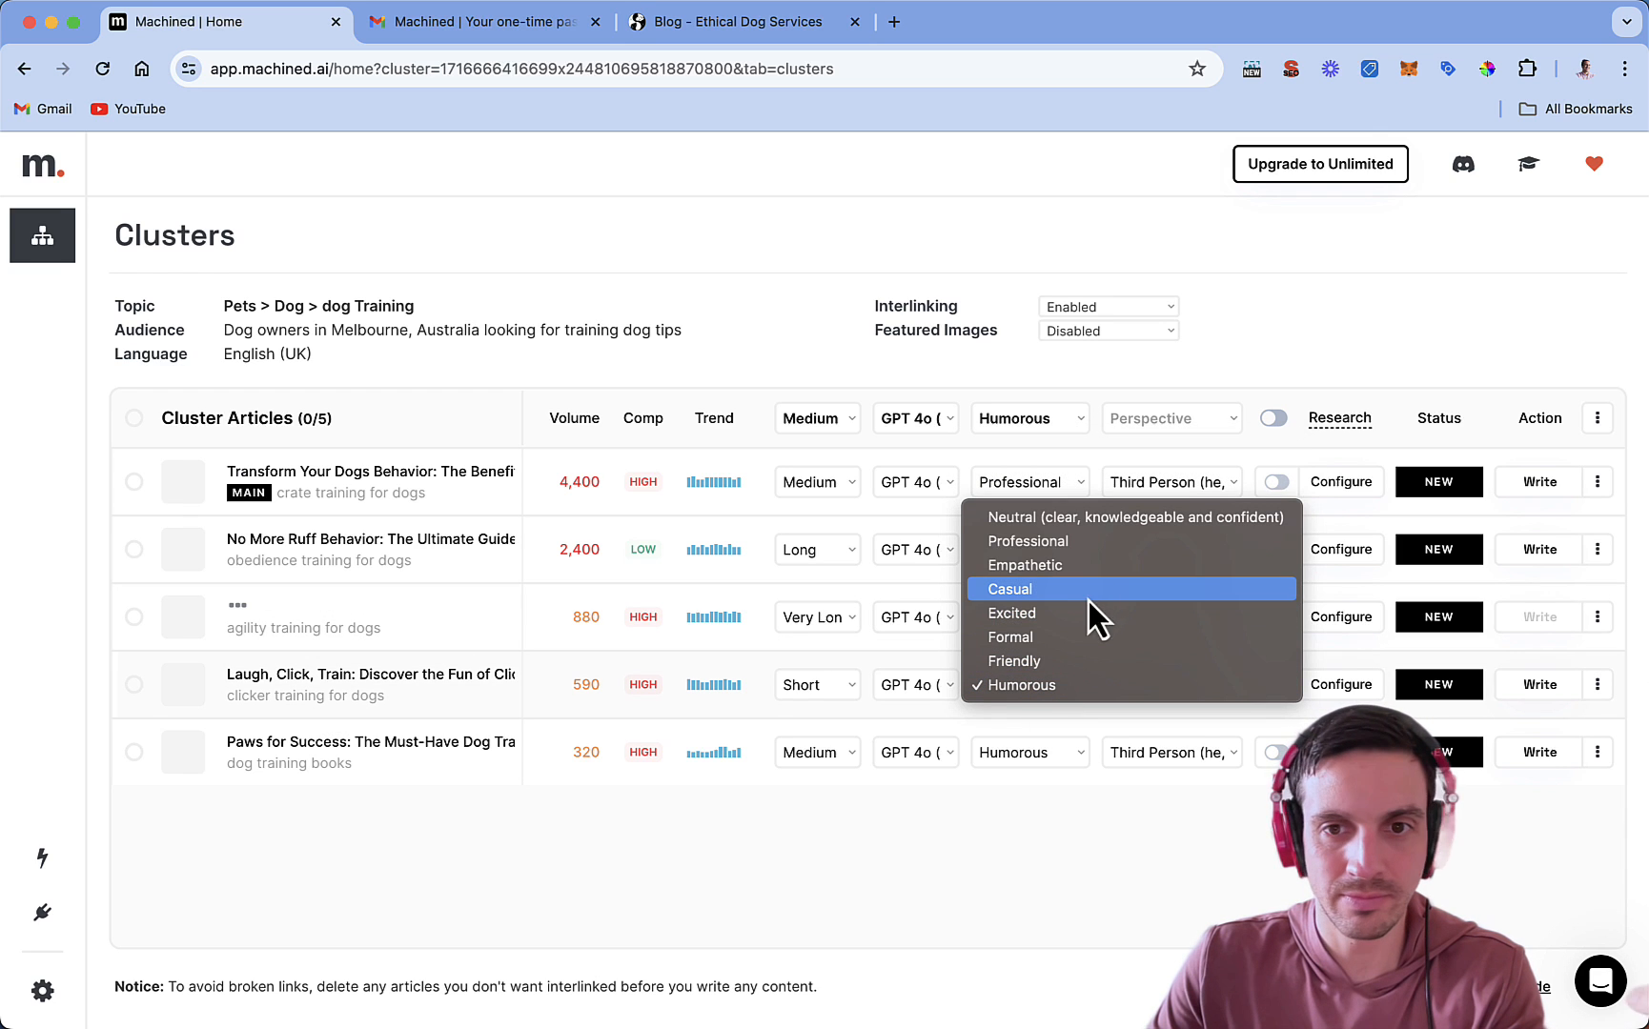
pyautogui.click(1070, 636)
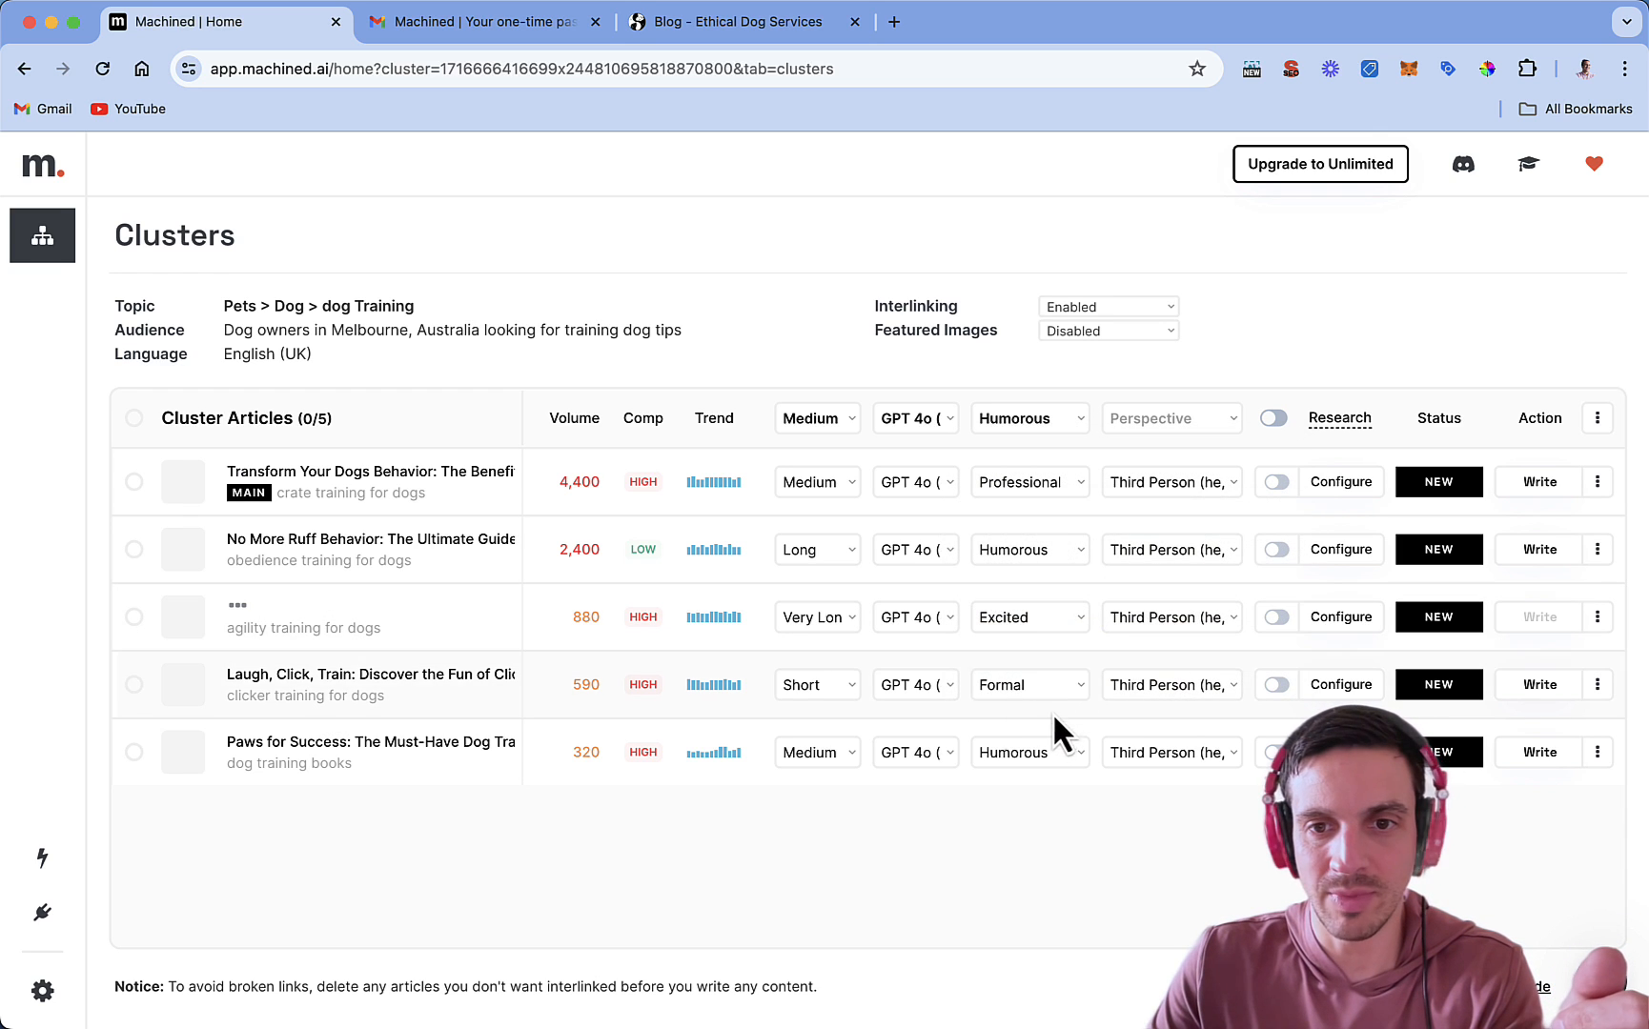
pyautogui.click(1030, 549)
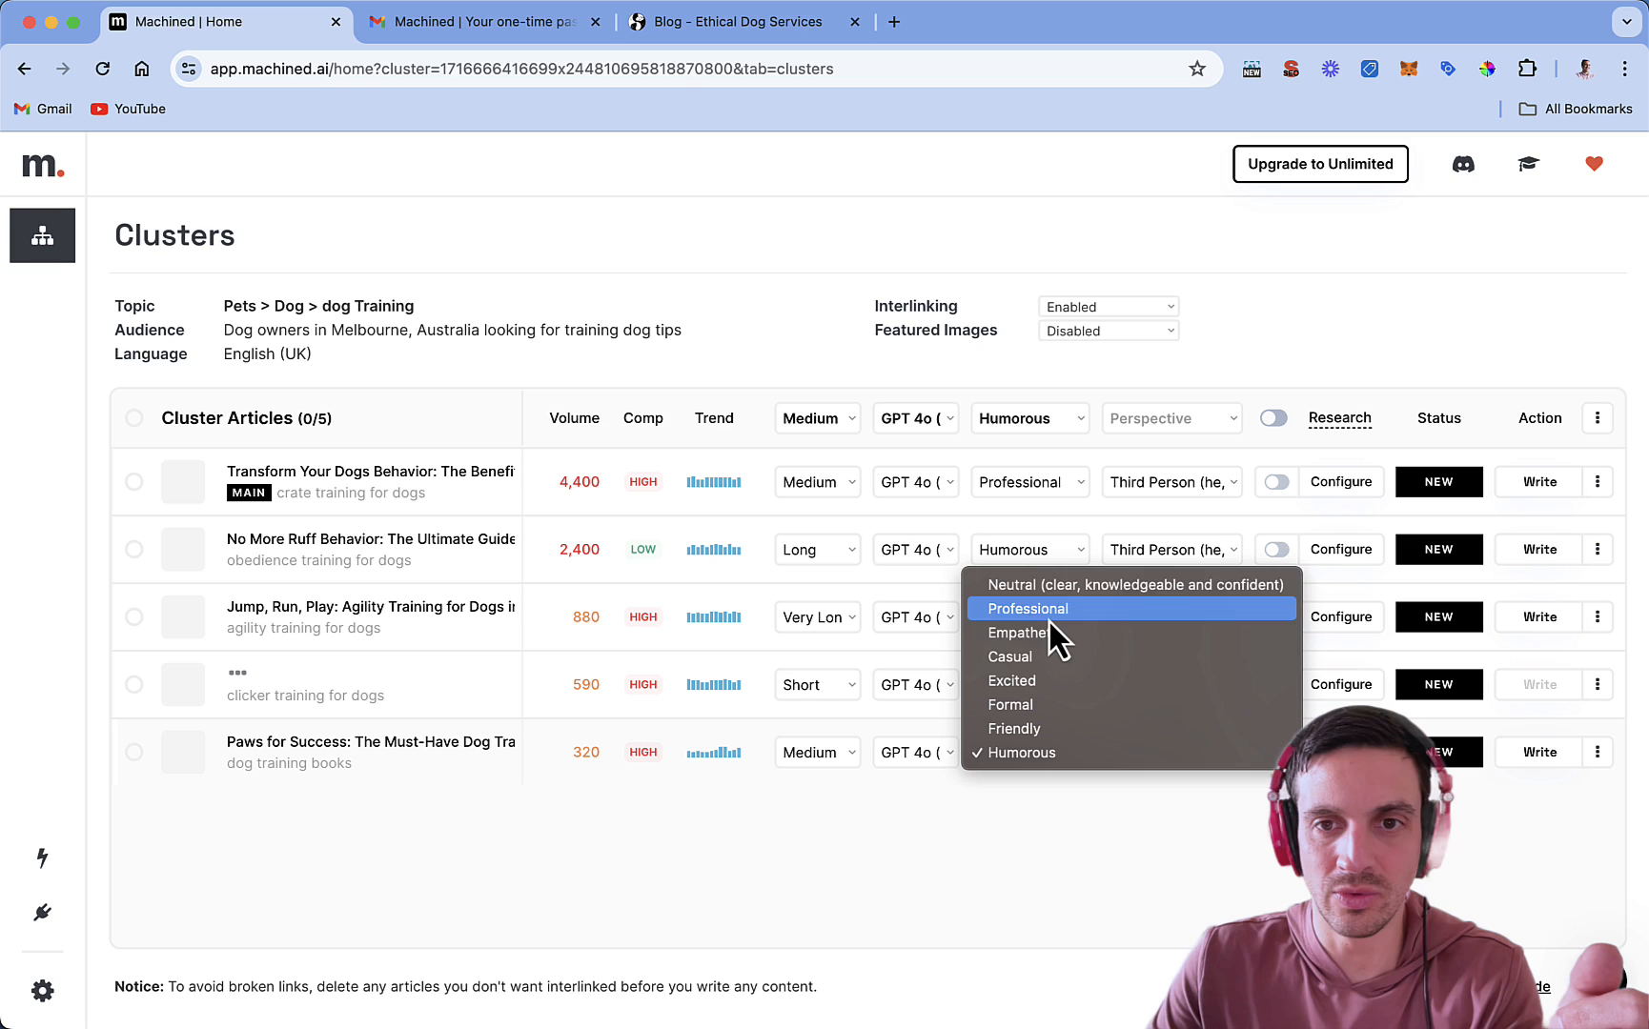
pyautogui.click(1052, 588)
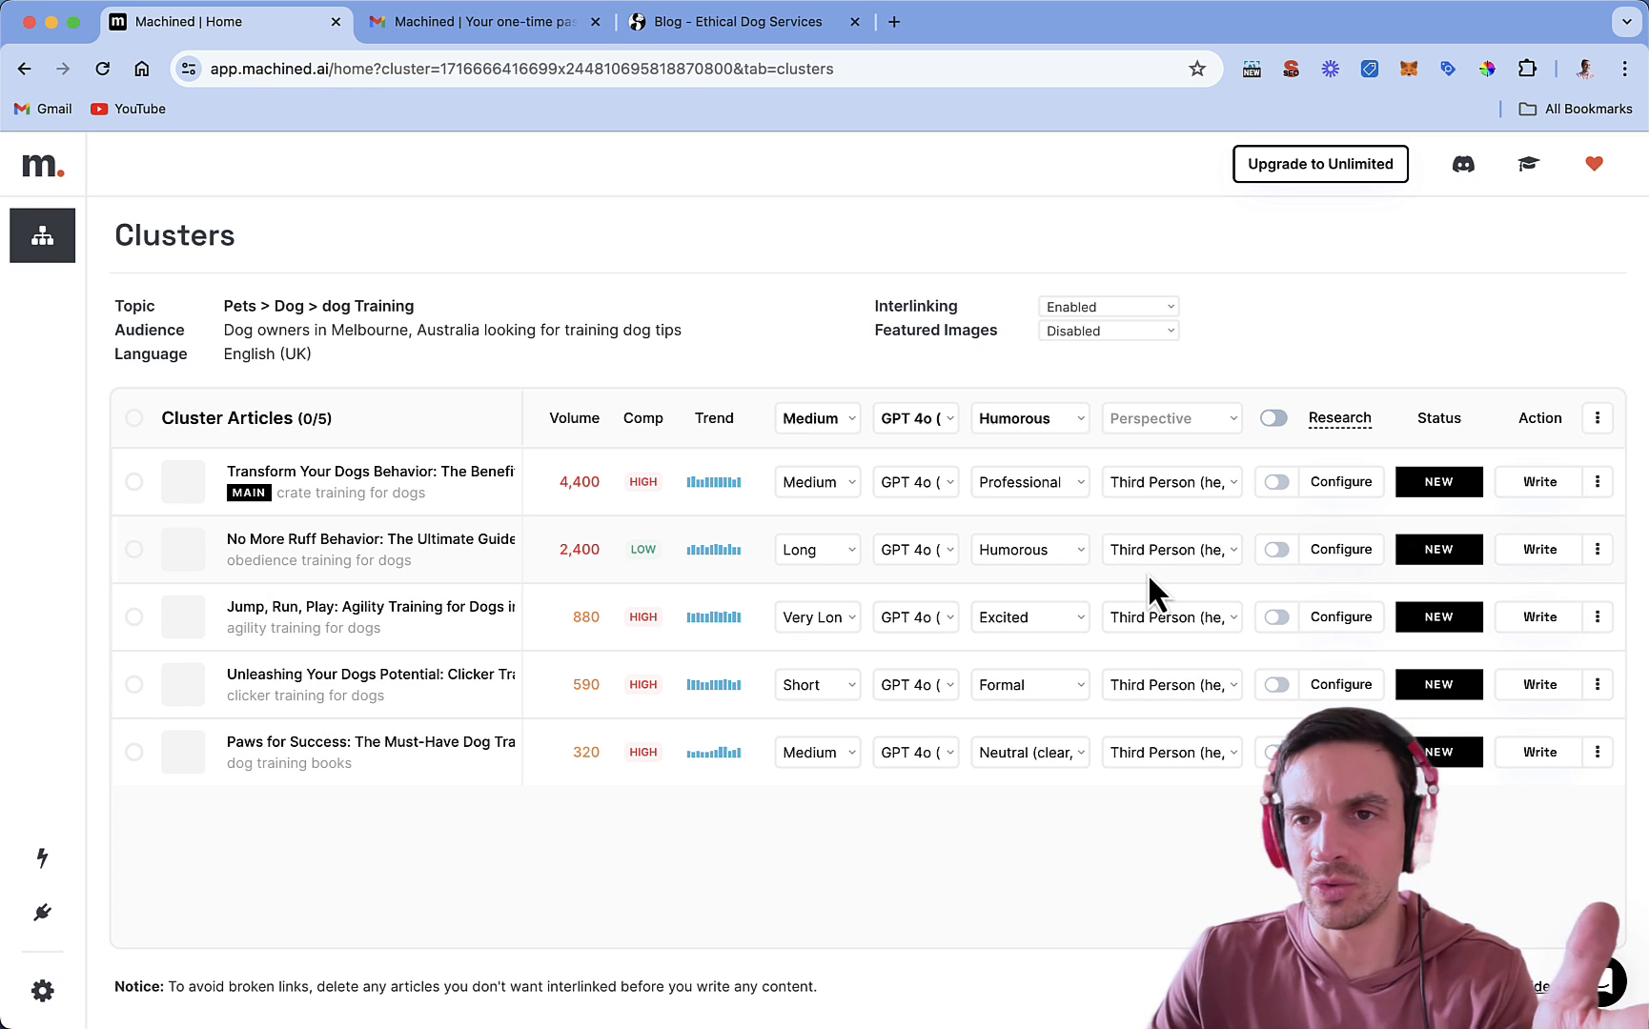
pyautogui.click(1219, 485)
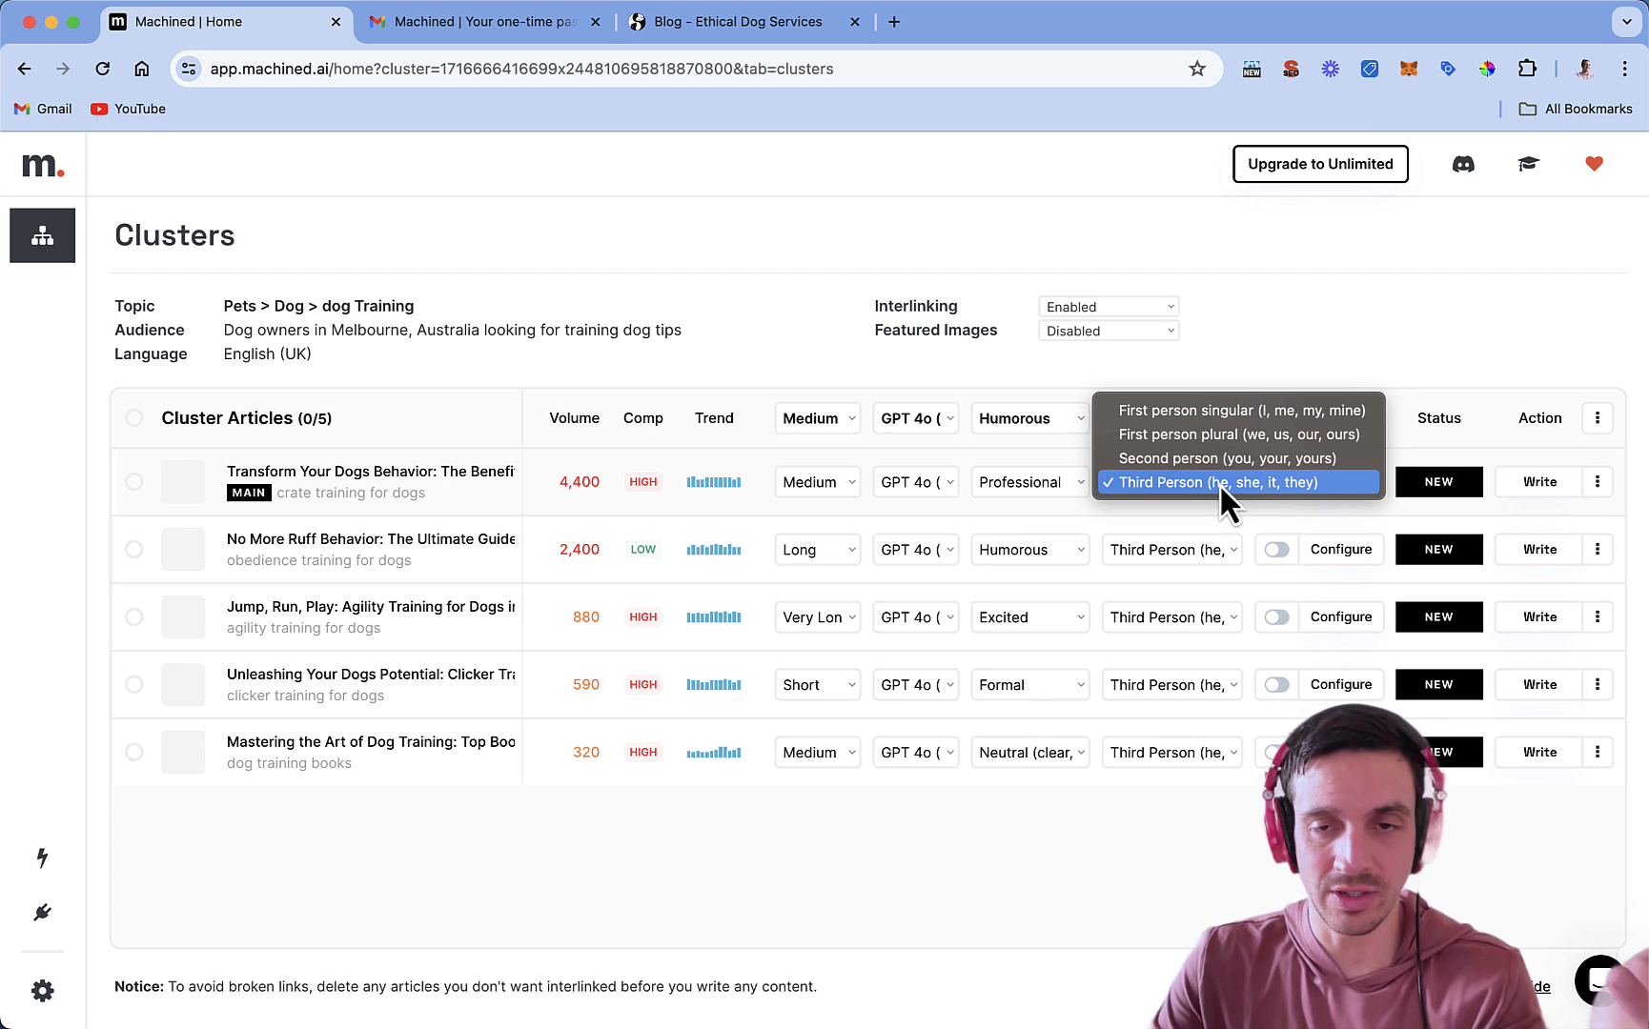
pyautogui.click(1220, 482)
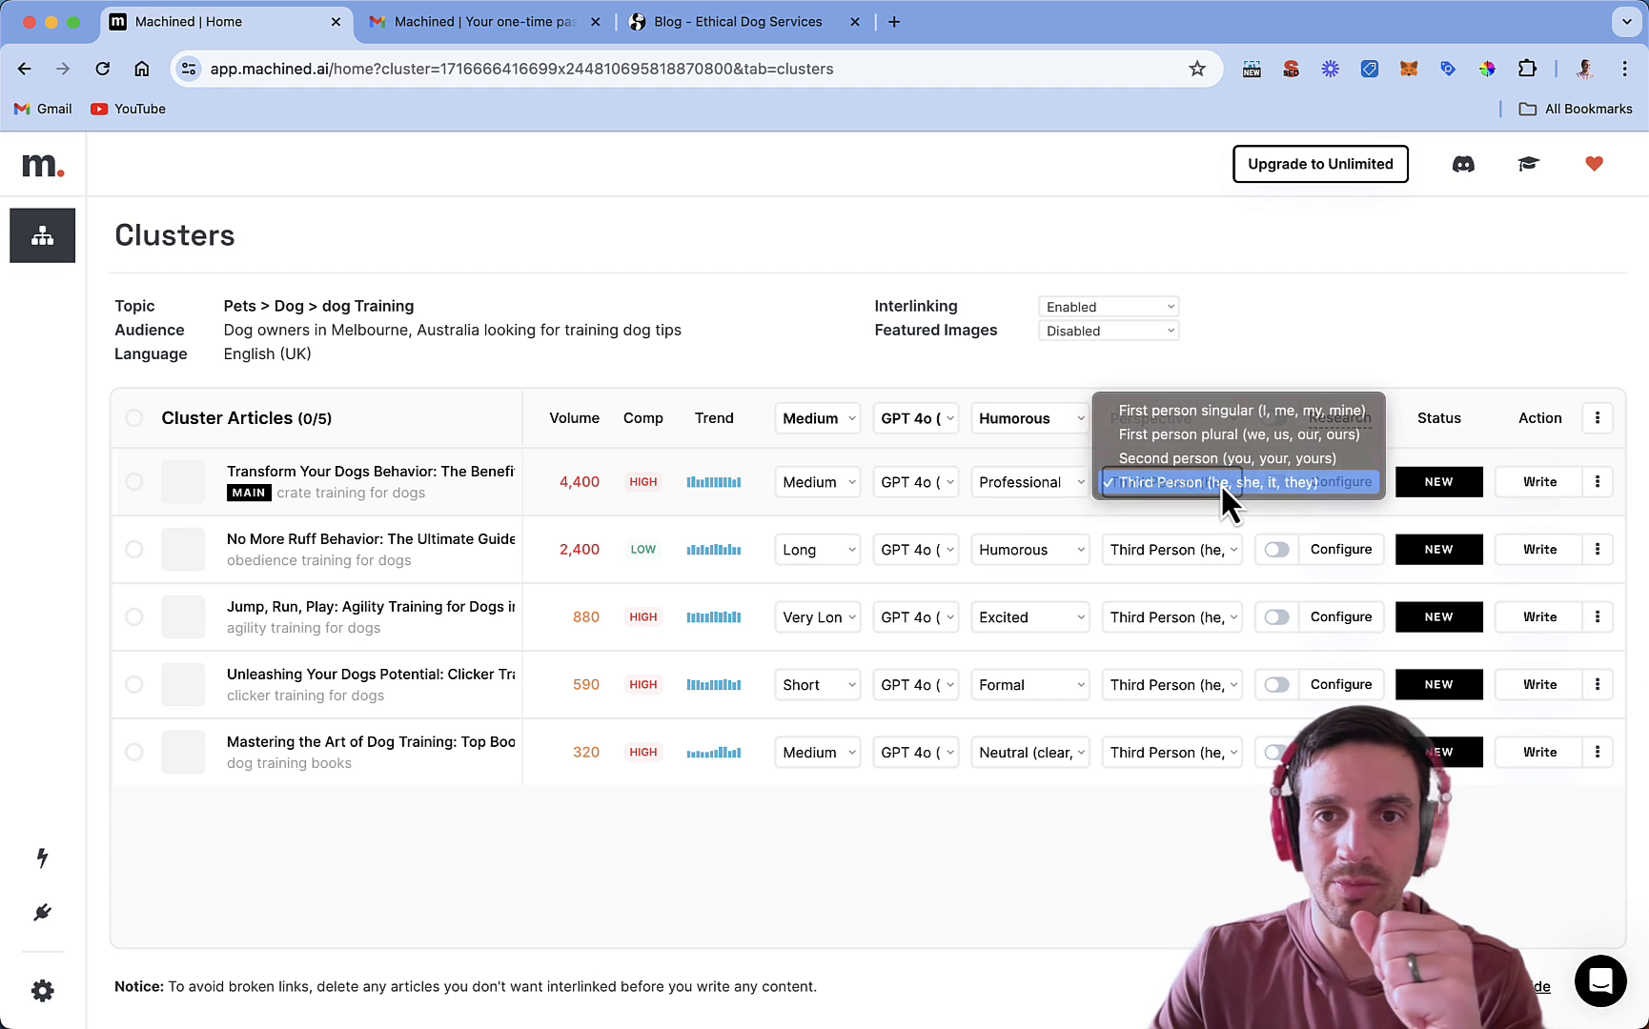
pyautogui.click(1109, 309)
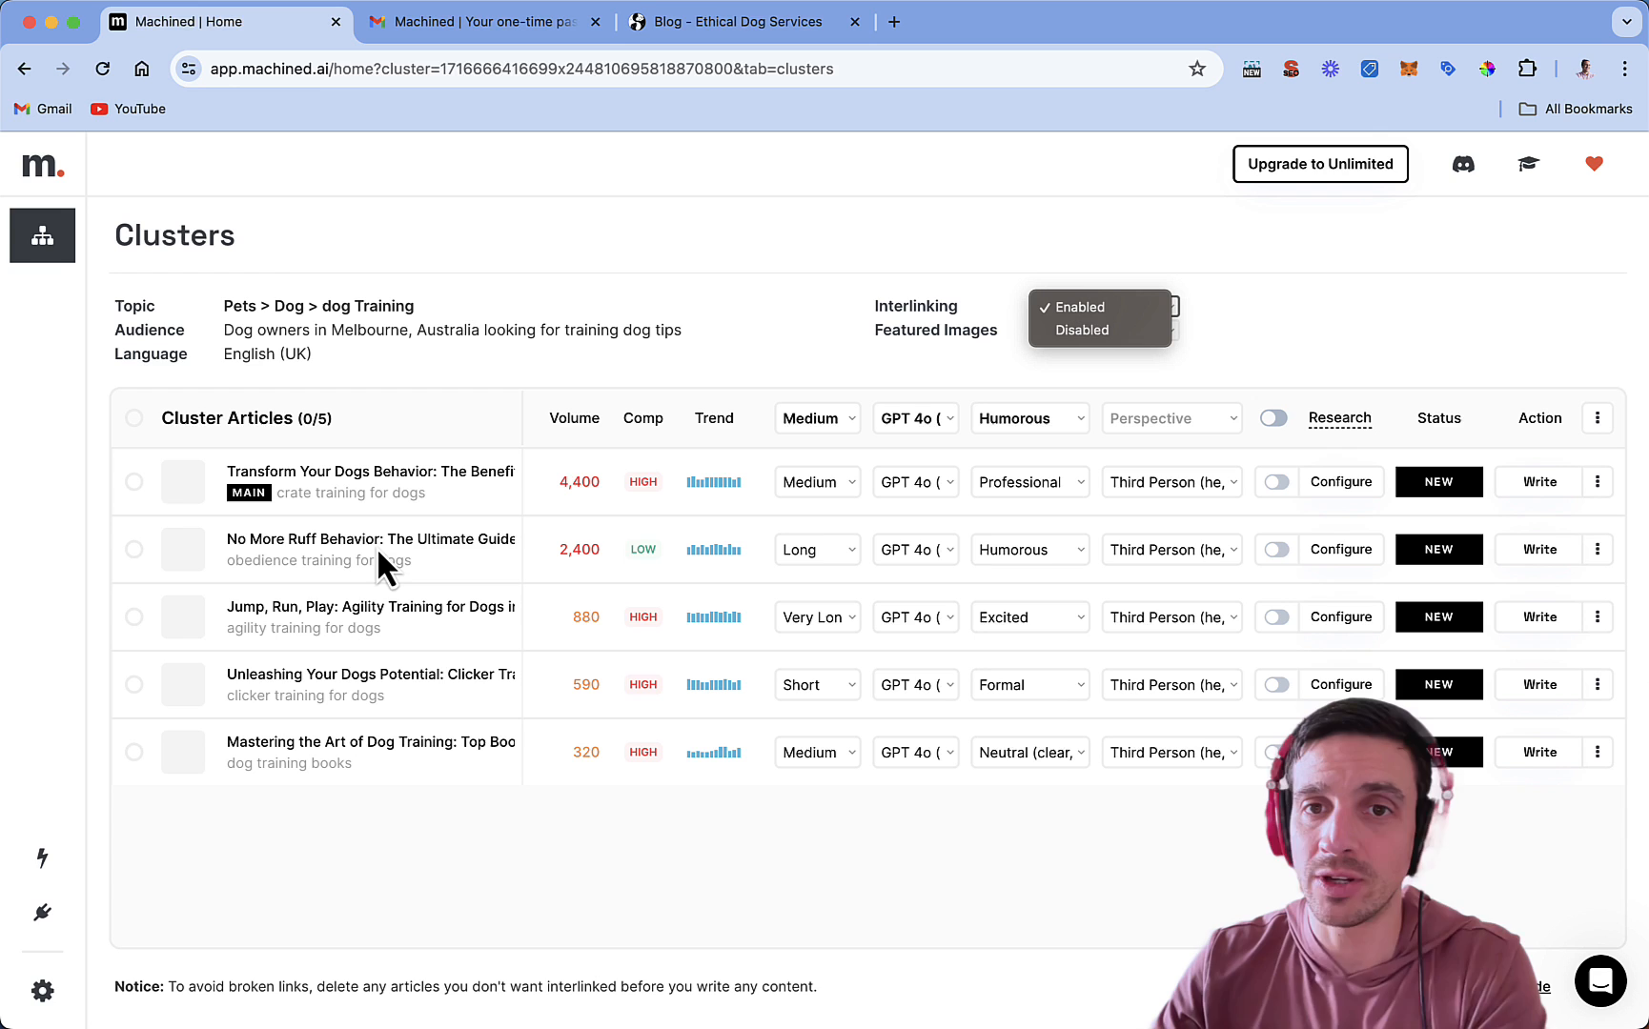
# Keep interlinking Enabled and generate featured images with DALL-E 3, browsing styles without picking one.
pyautogui.click(1069, 306)
pyautogui.click(1172, 332)
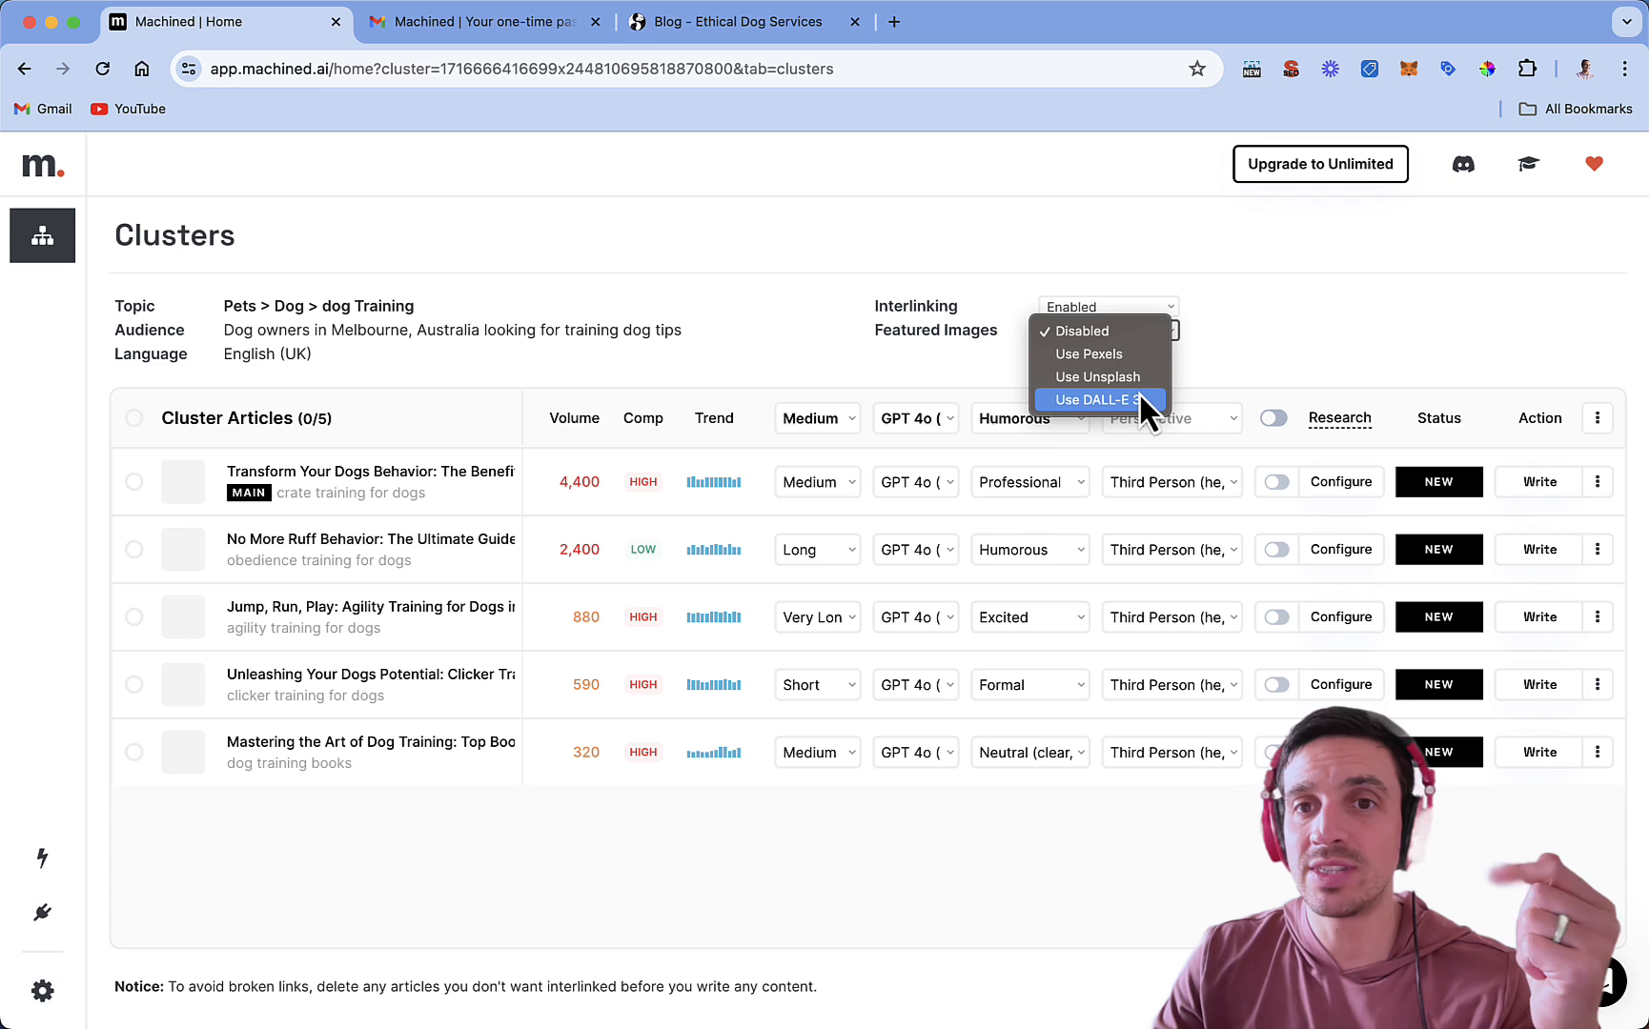
pyautogui.click(1139, 397)
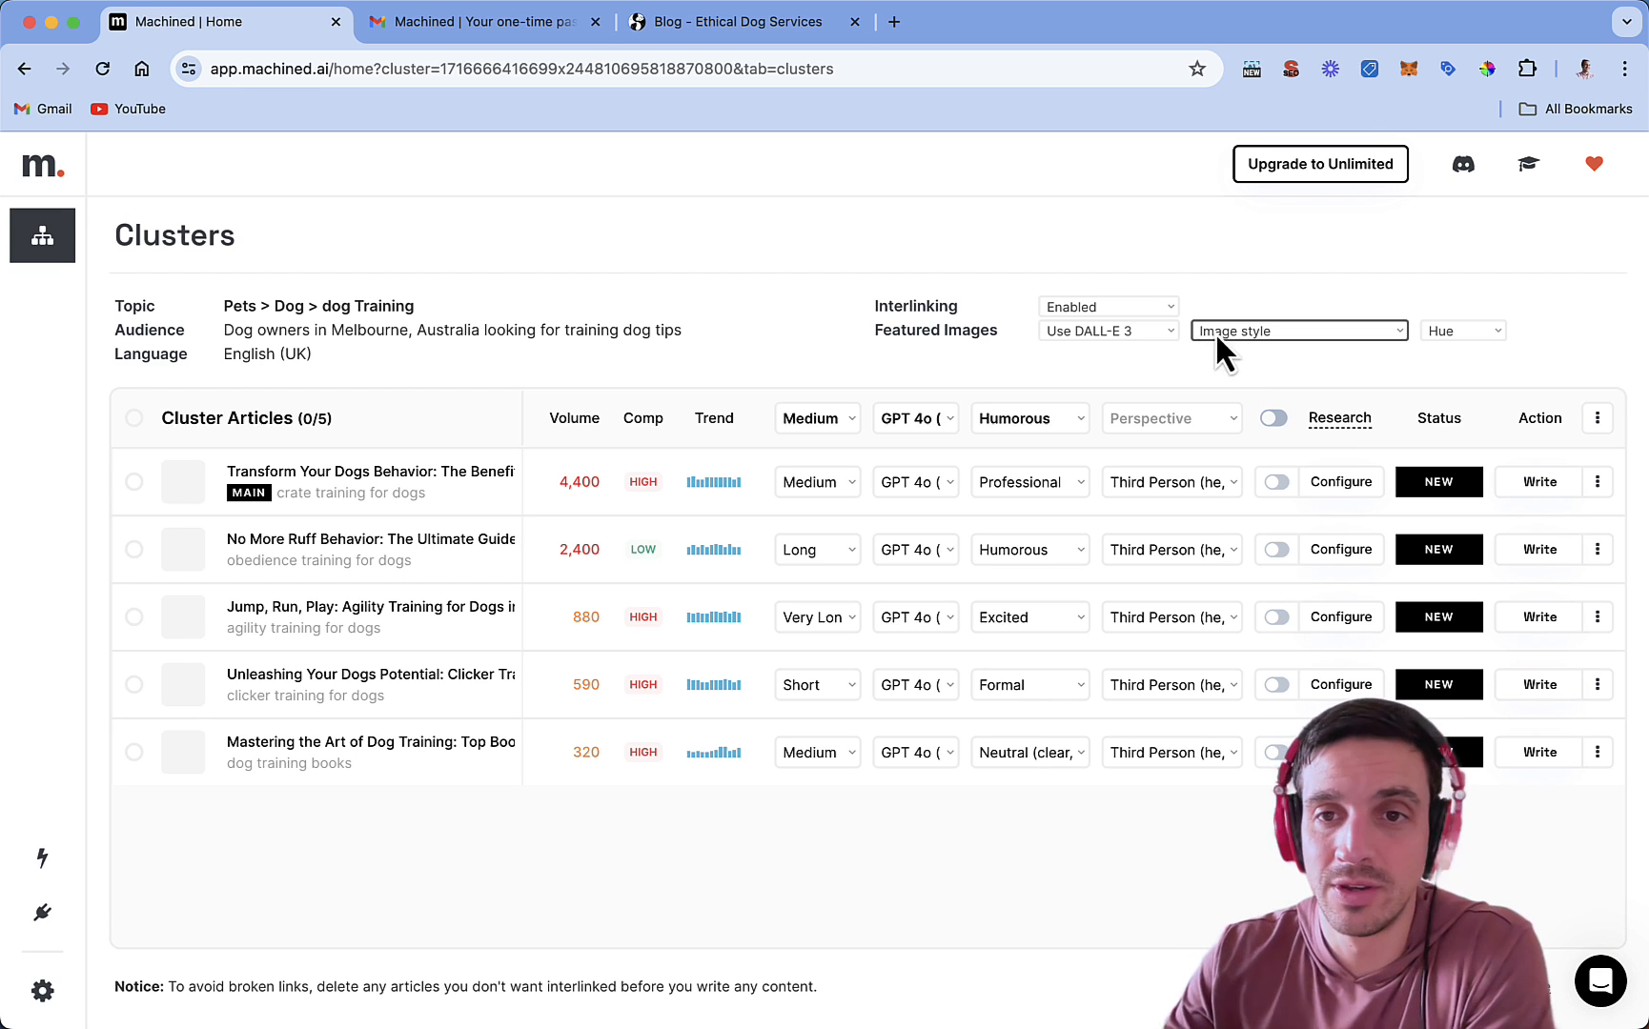
pyautogui.click(1269, 330)
pyautogui.click(1342, 315)
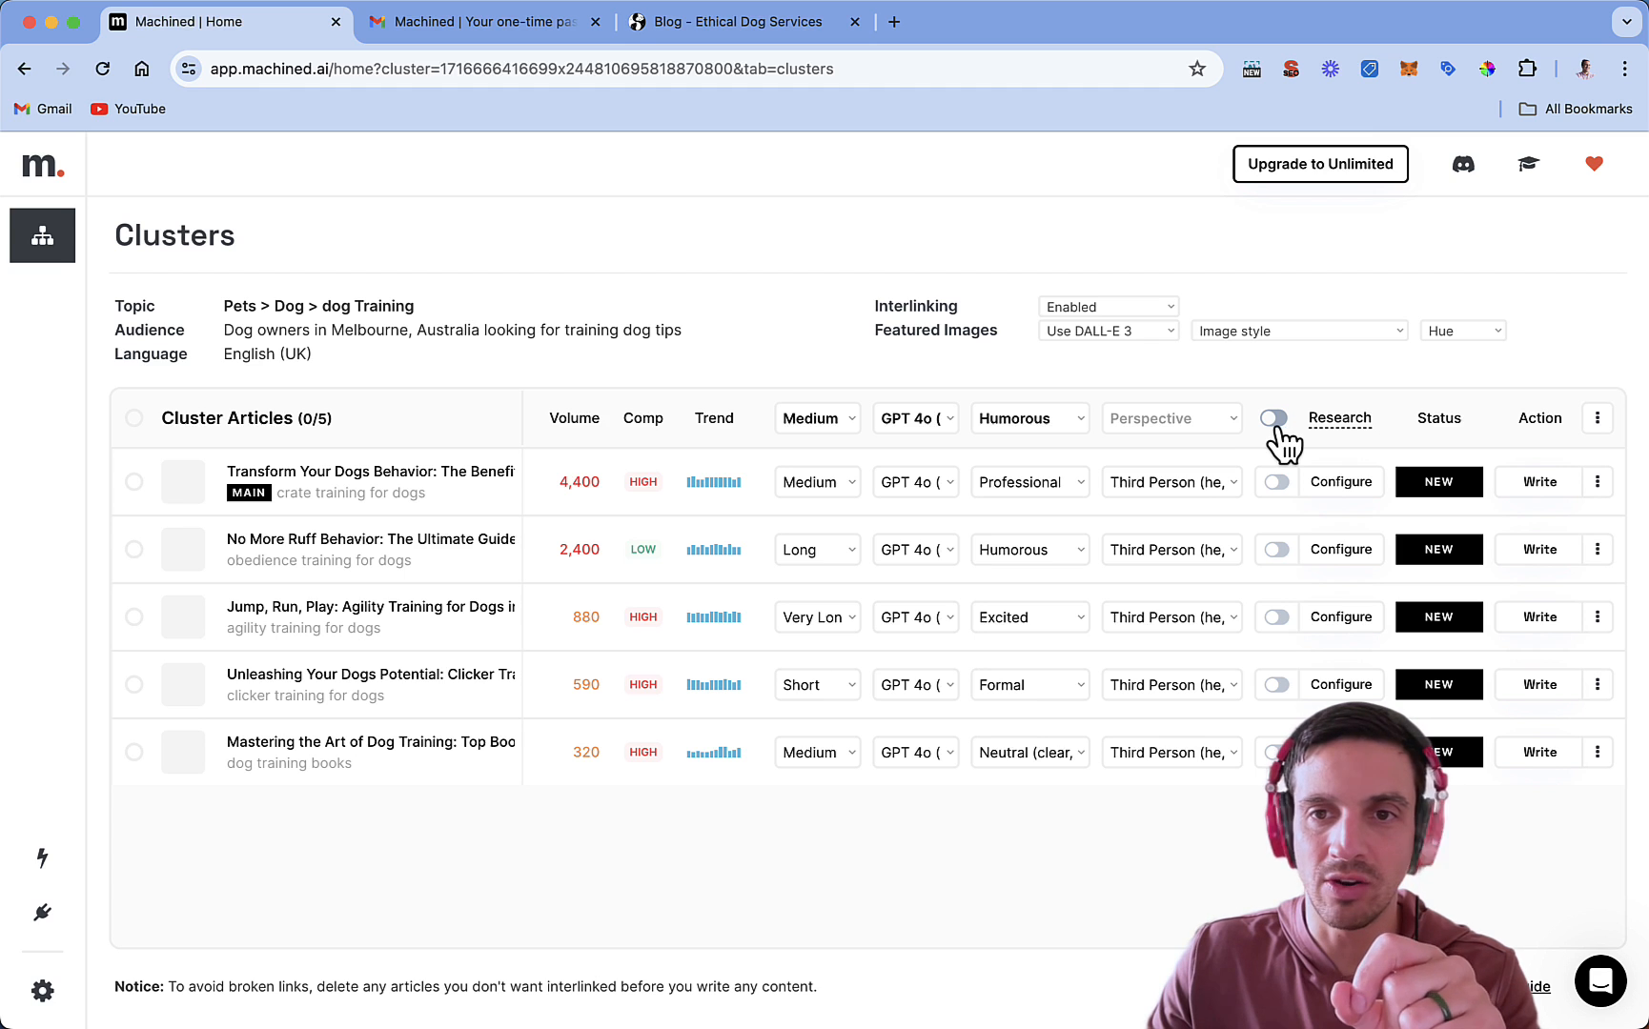
# Enable Automatic Research for the crate training article and review the excluded domains field.
pyautogui.click(1341, 482)
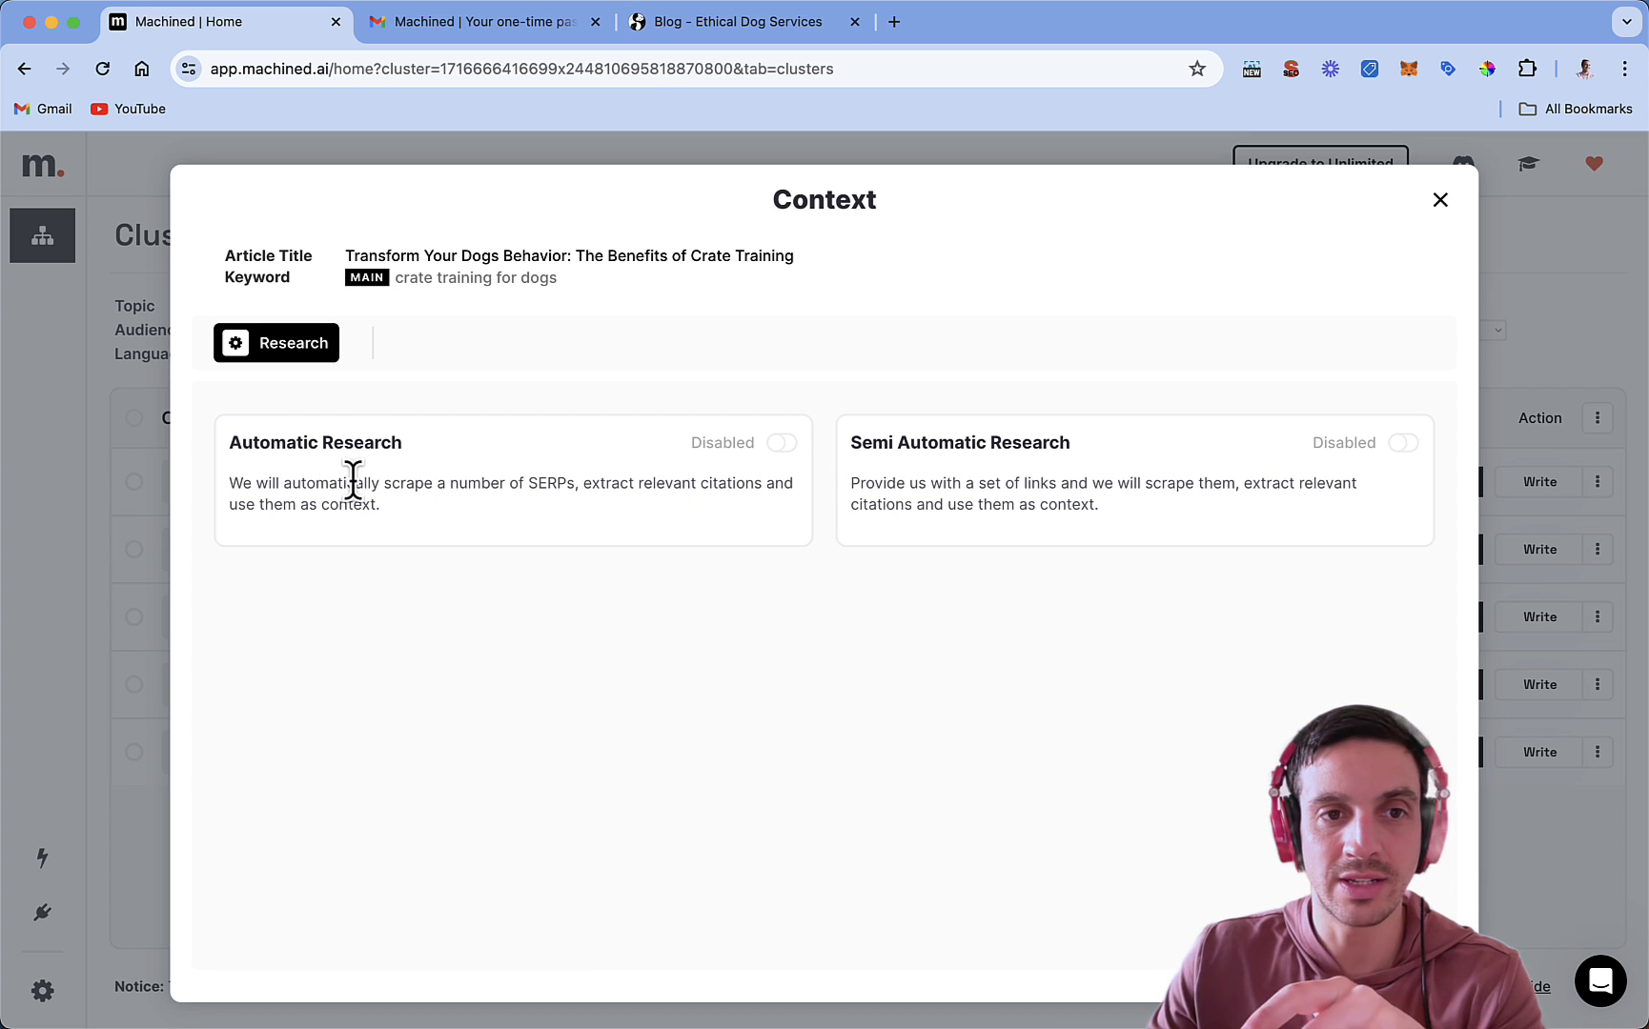
pyautogui.moveTo(271, 486); pyautogui.dragTo(410, 518)
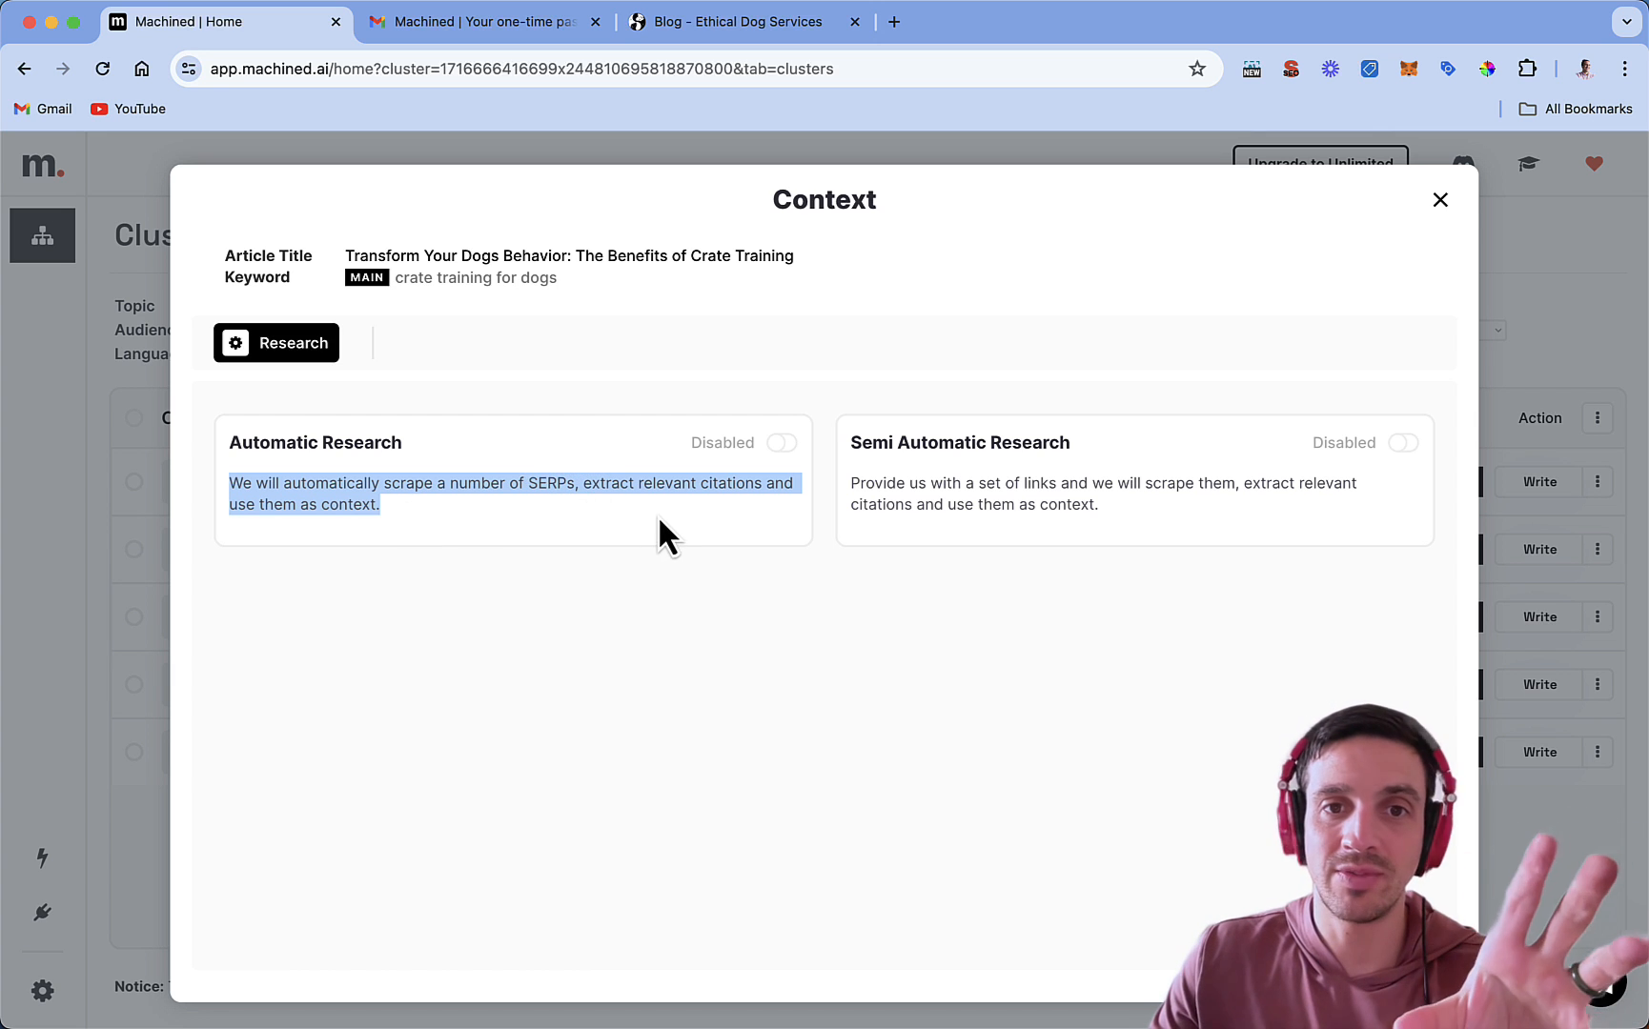
pyautogui.click(781, 442)
pyautogui.click(726, 486)
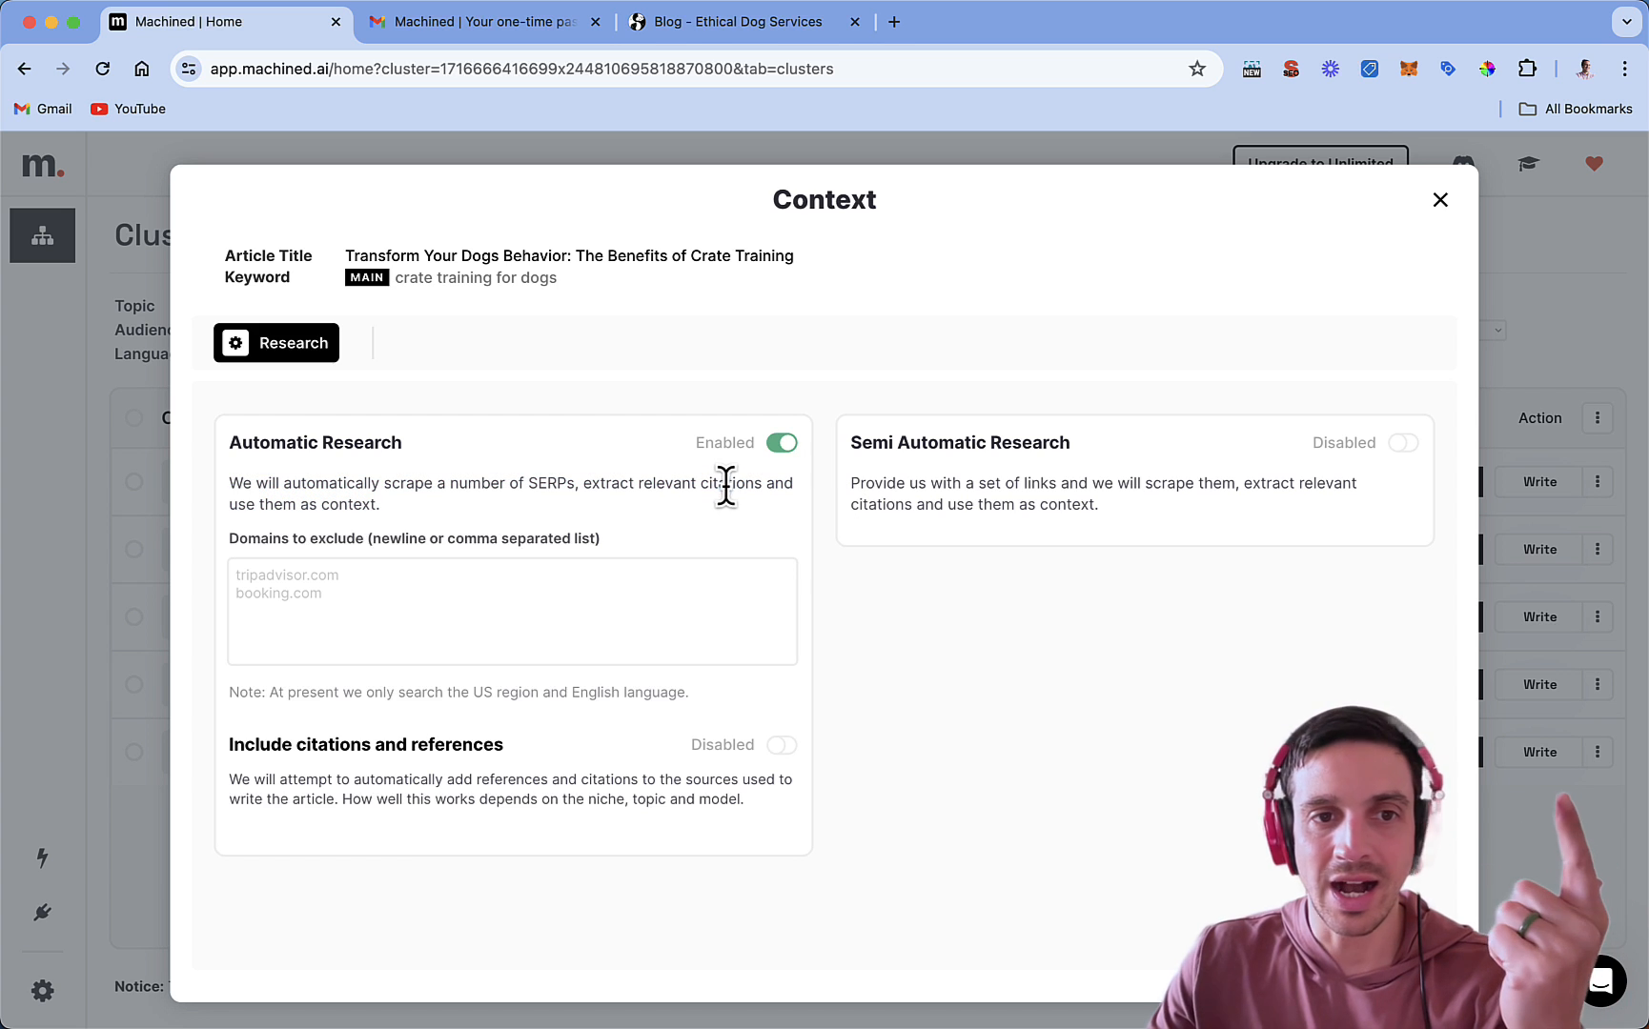
pyautogui.moveTo(230, 537); pyautogui.dragTo(386, 541)
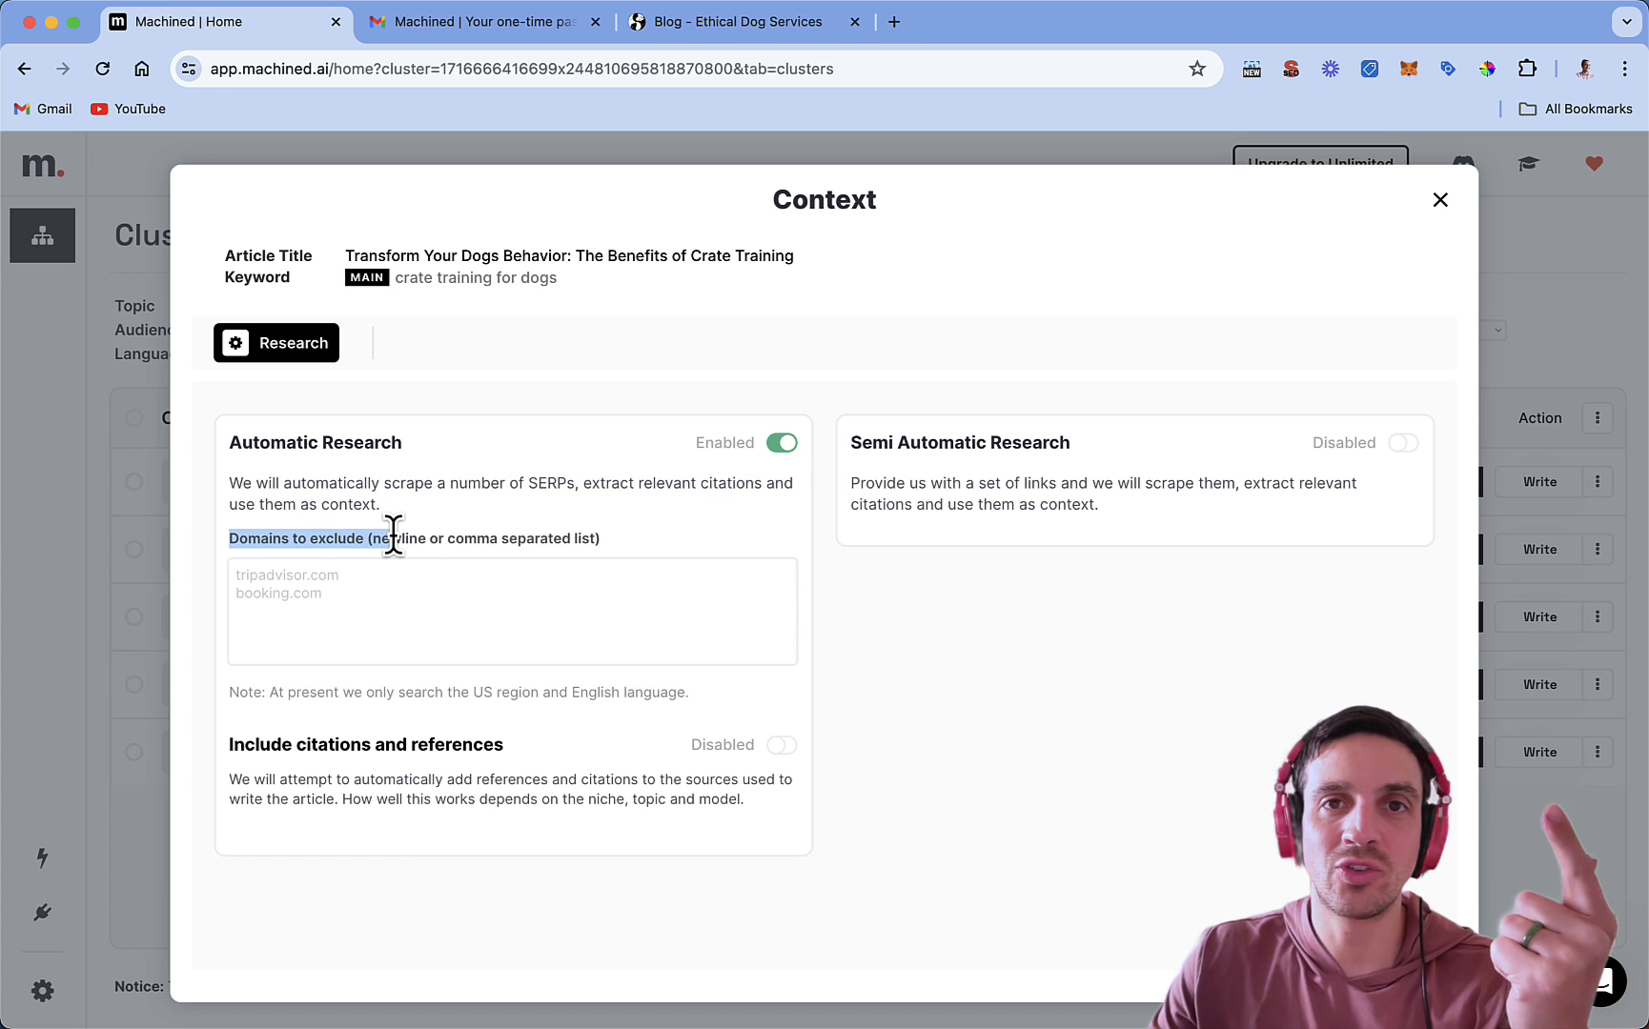
pyautogui.click(392, 579)
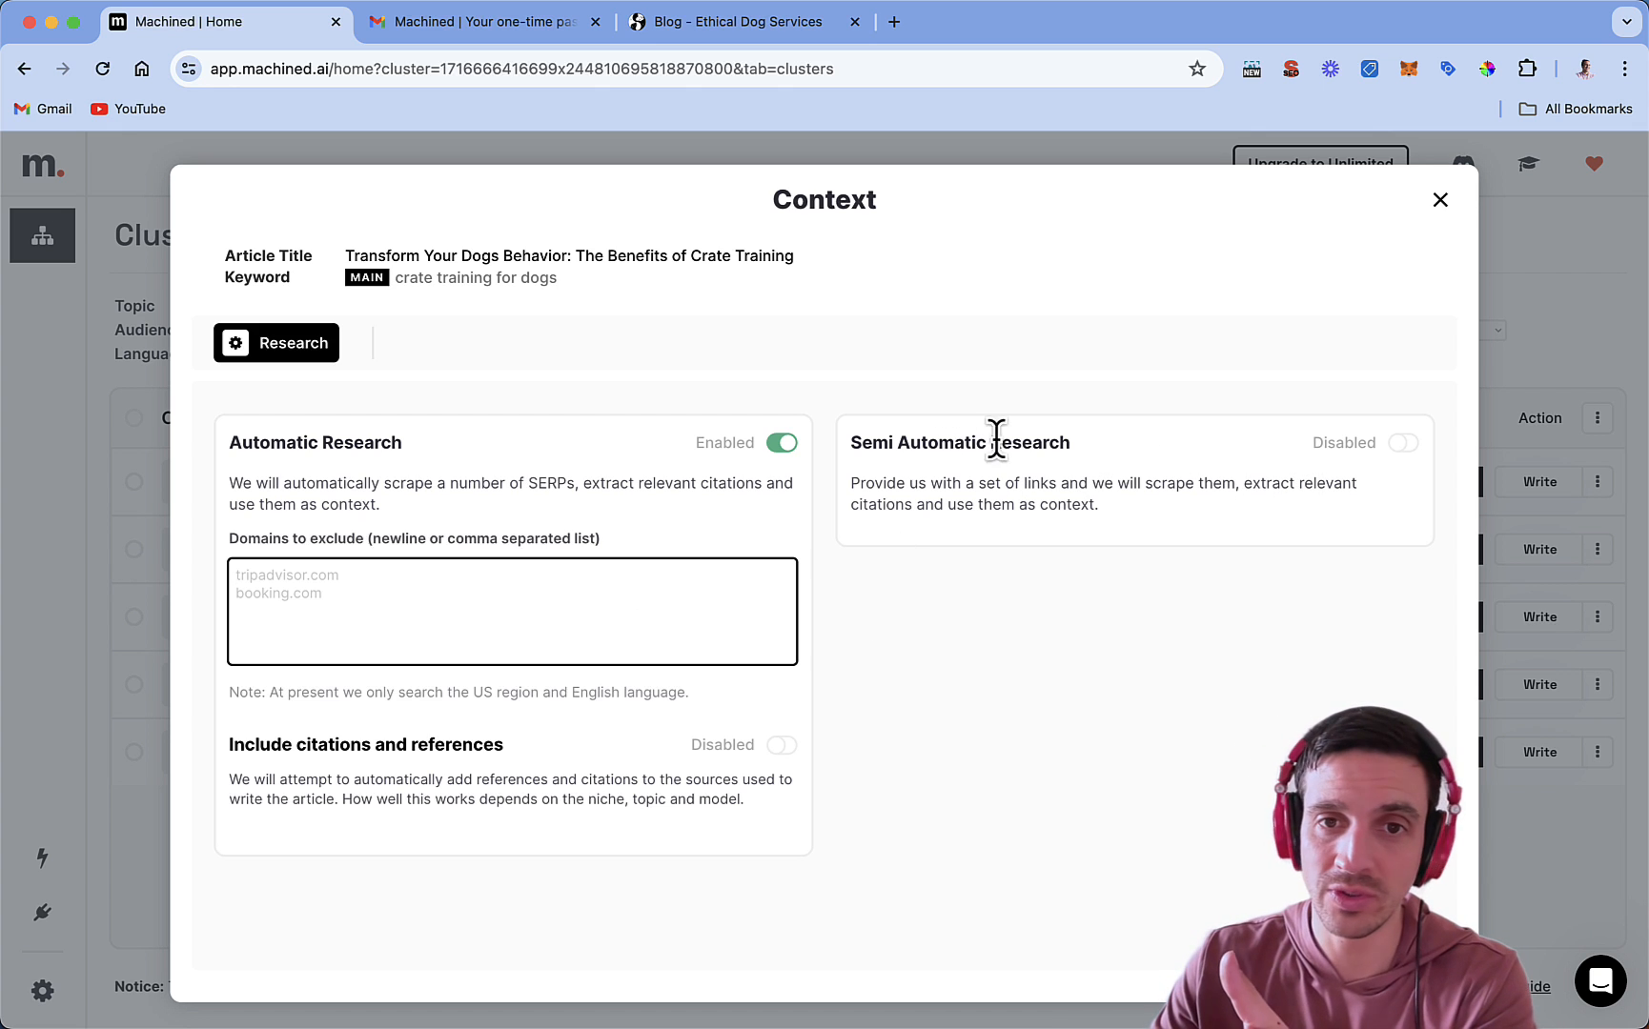
# Enable Semi Automatic Research as well for the crate training article.
pyautogui.moveTo(854, 482); pyautogui.dragTo(1091, 502)
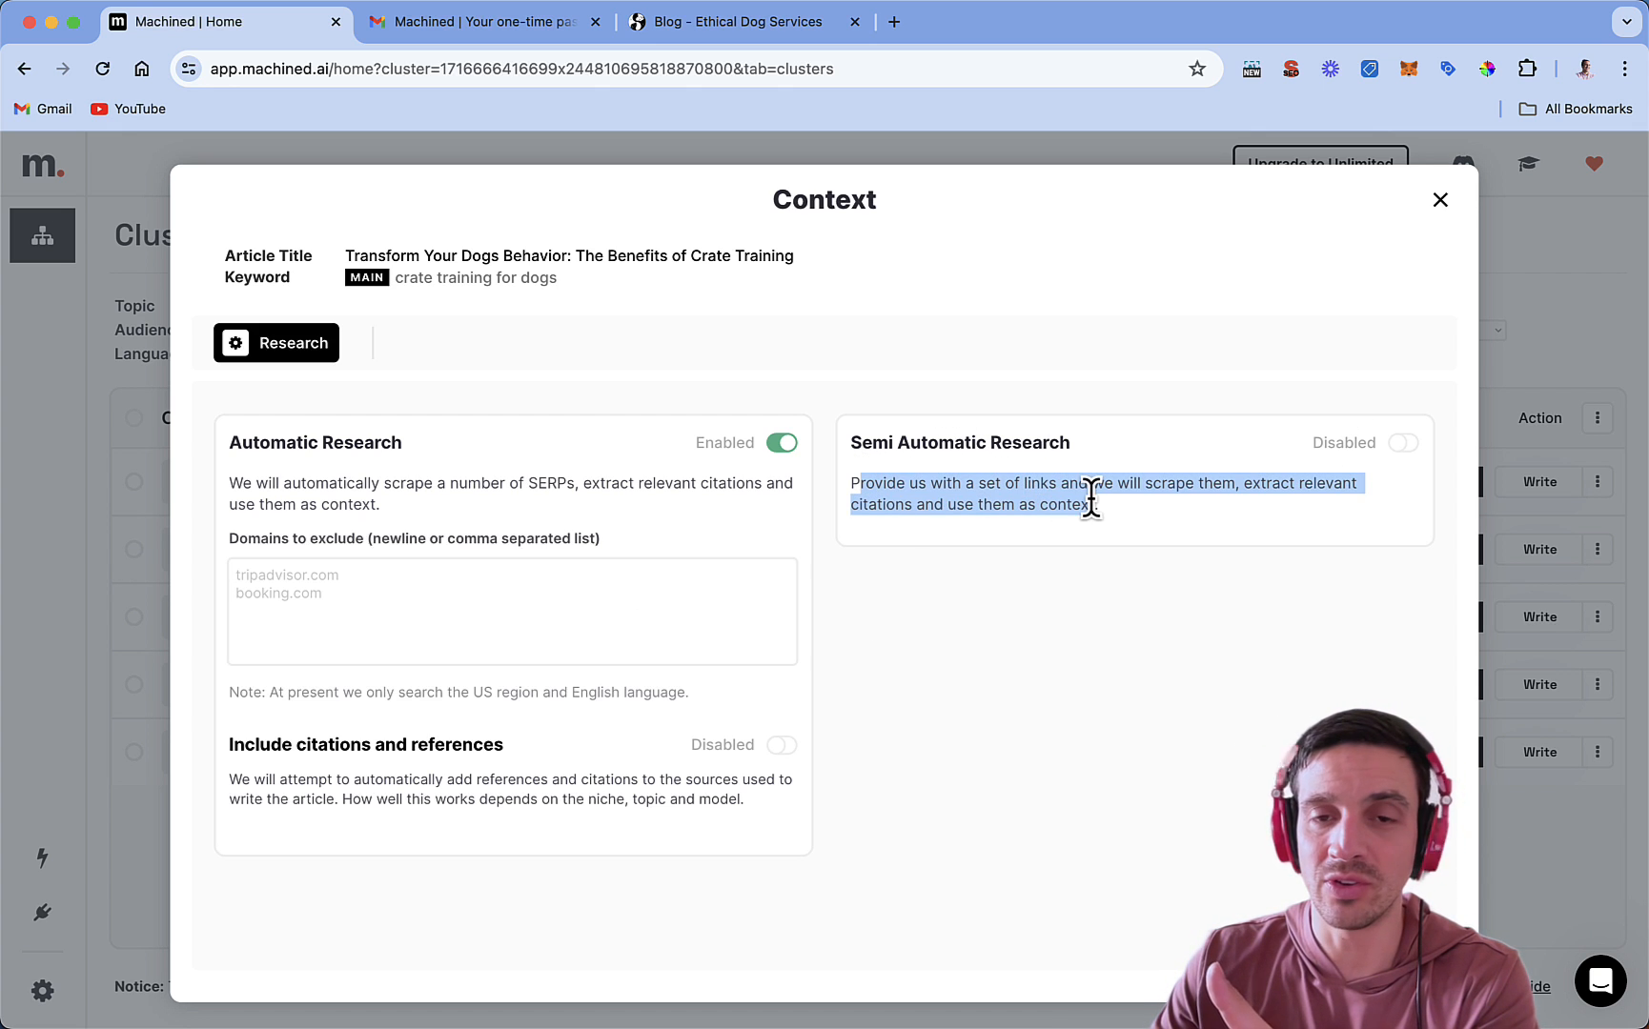
pyautogui.click(963, 493)
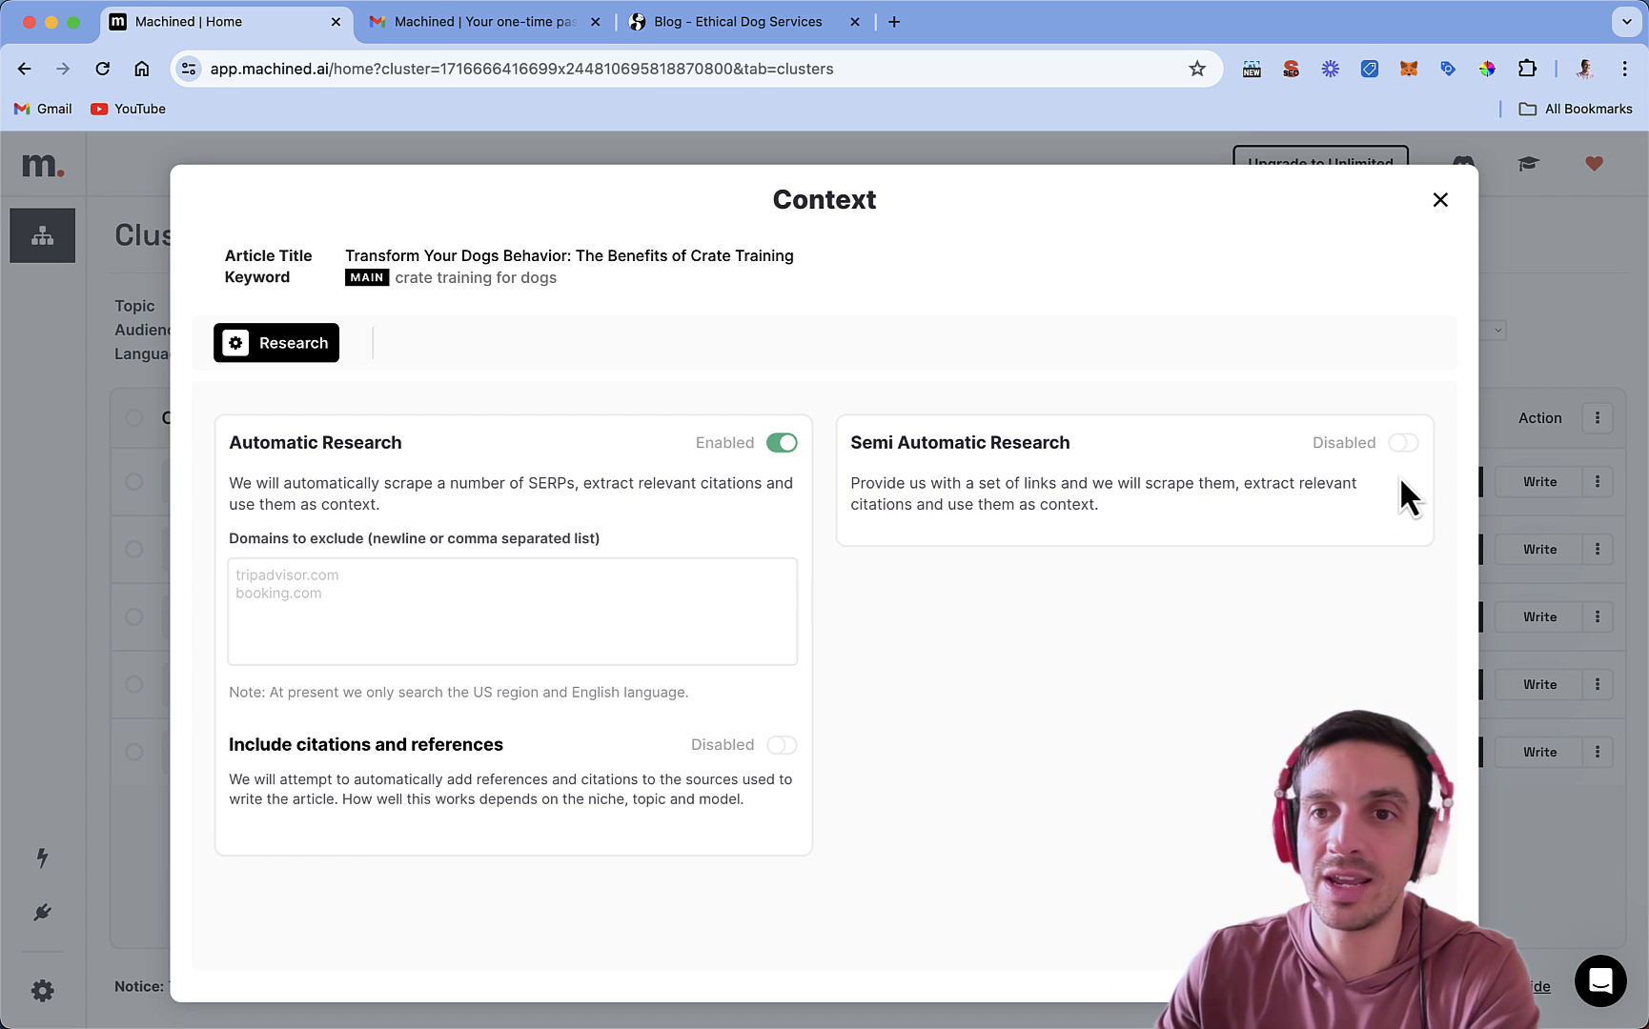
pyautogui.click(1403, 442)
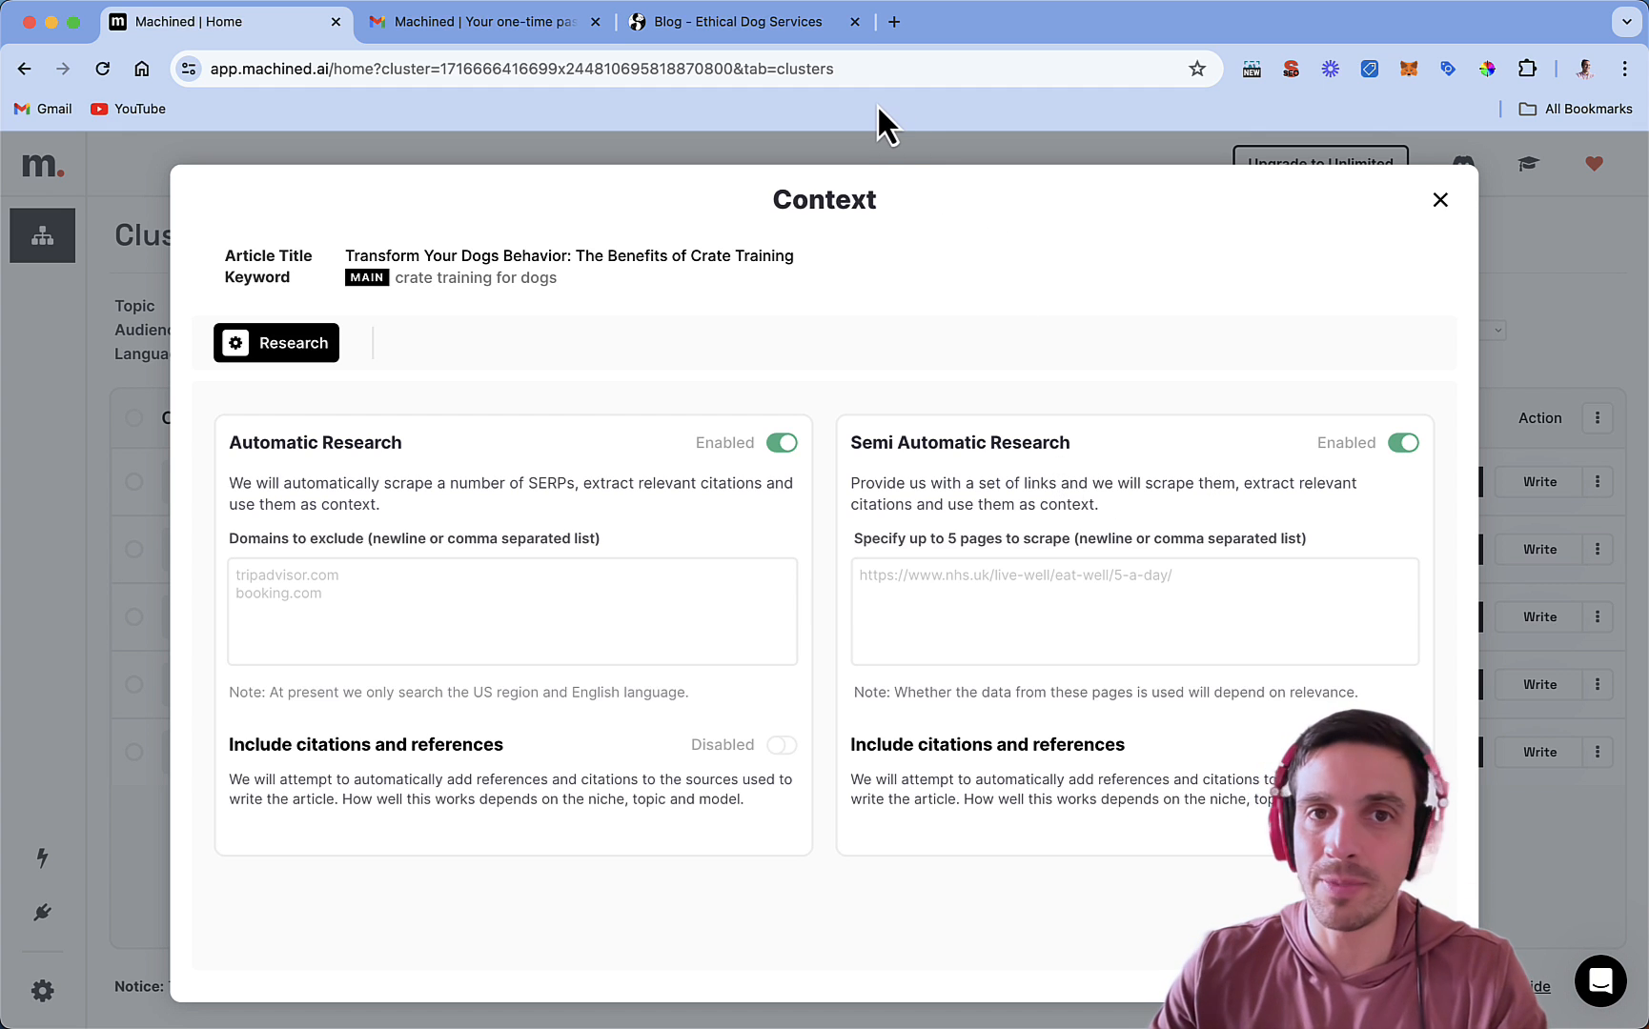
# From the blog menu, launch Puppy School, General Obedience, Dogs with anxiety, Seminars and About in new tabs.
pyautogui.click(796, 19)
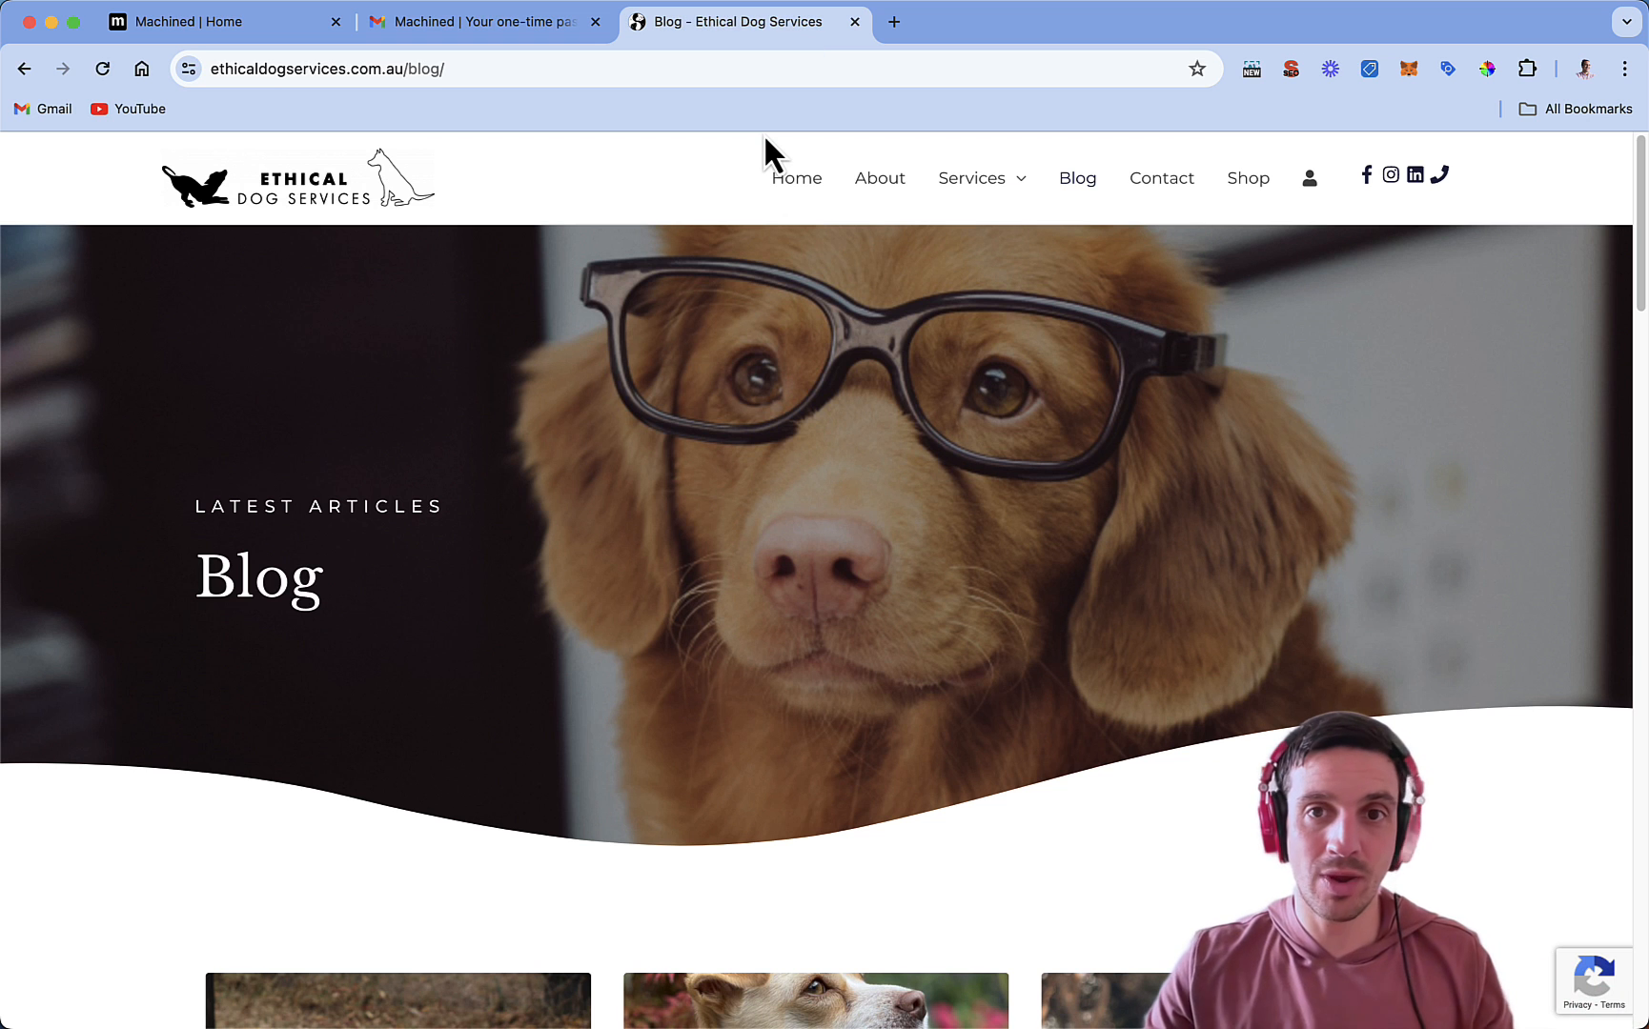
pyautogui.moveTo(971, 178)
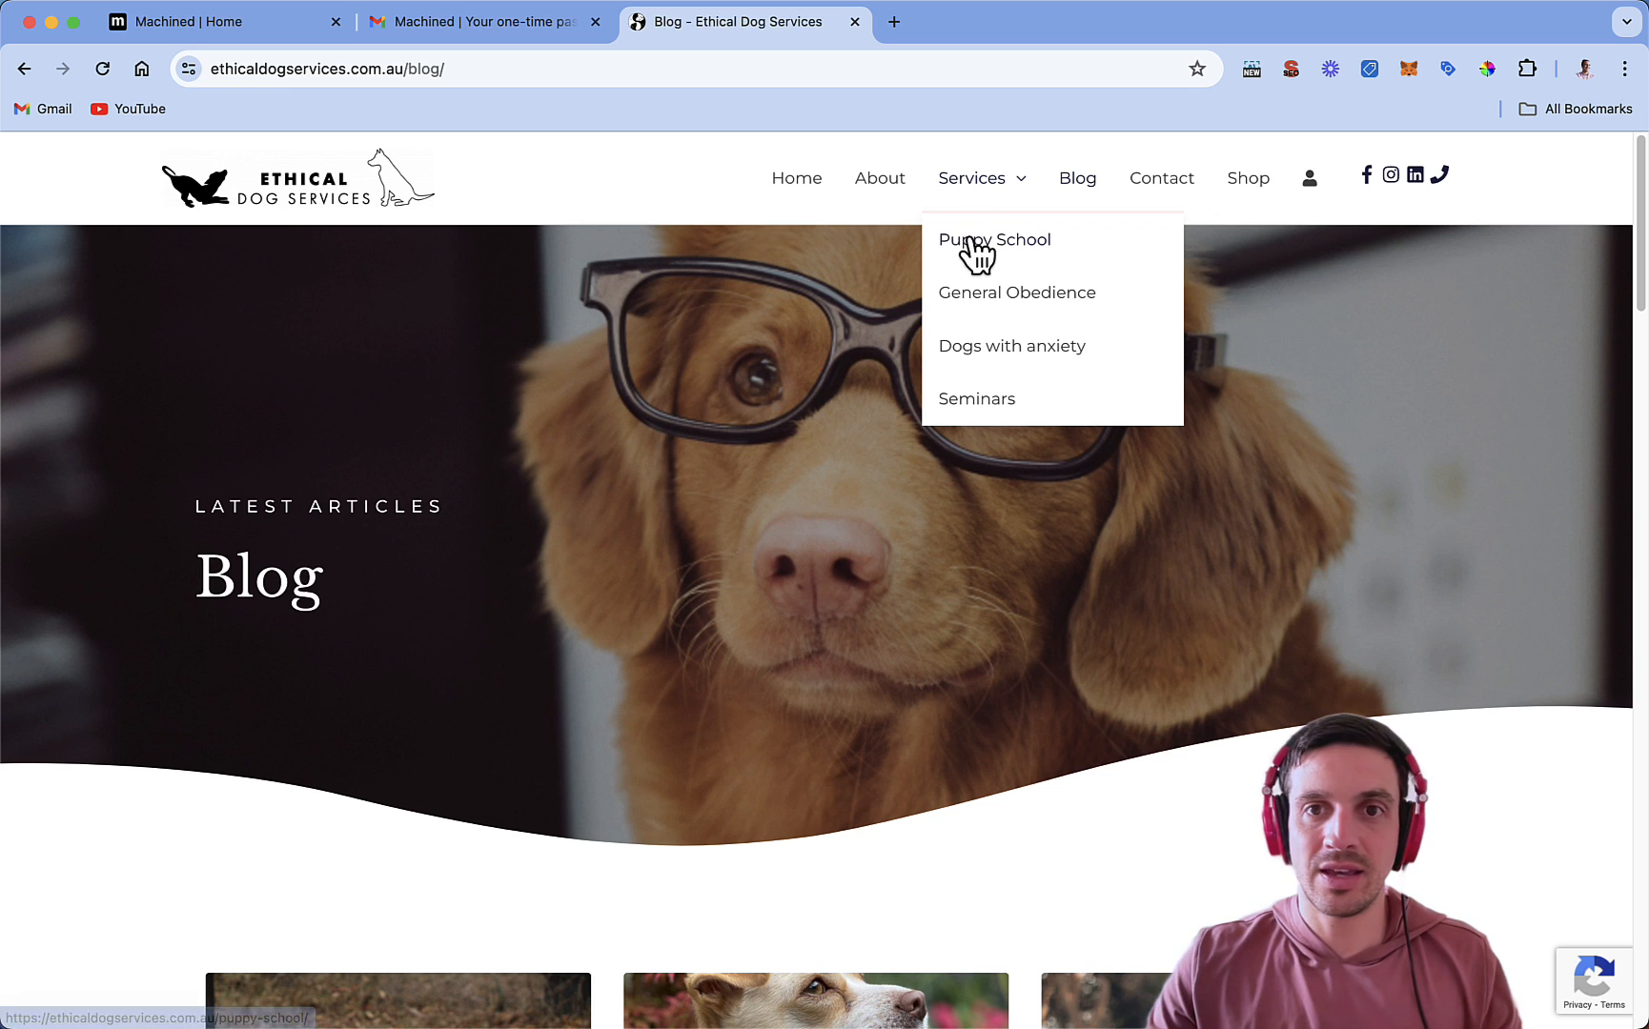
pyautogui.keyDown('super'); pyautogui.click(979, 240); pyautogui.keyUp('super')
pyautogui.keyDown('super'); pyautogui.click(985, 294); pyautogui.keyUp('super')
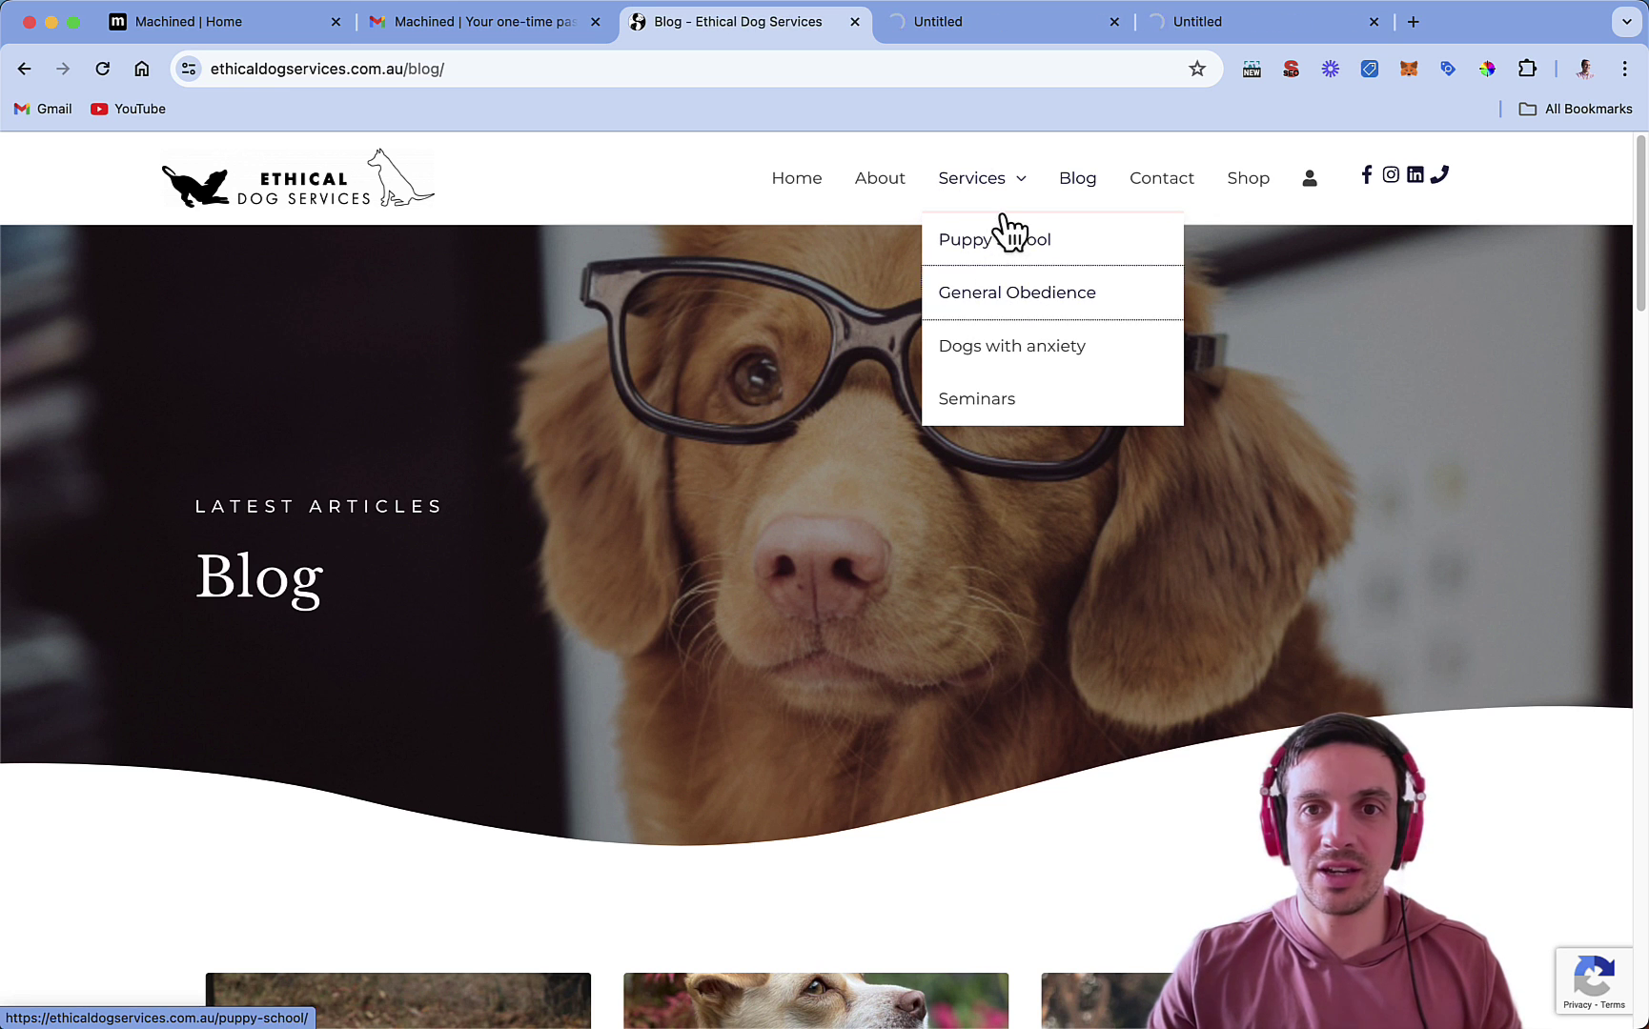
pyautogui.keyDown('super'); pyautogui.click(1011, 345); pyautogui.keyUp('super')
pyautogui.keyDown('super'); pyautogui.click(1005, 398); pyautogui.keyUp('super')
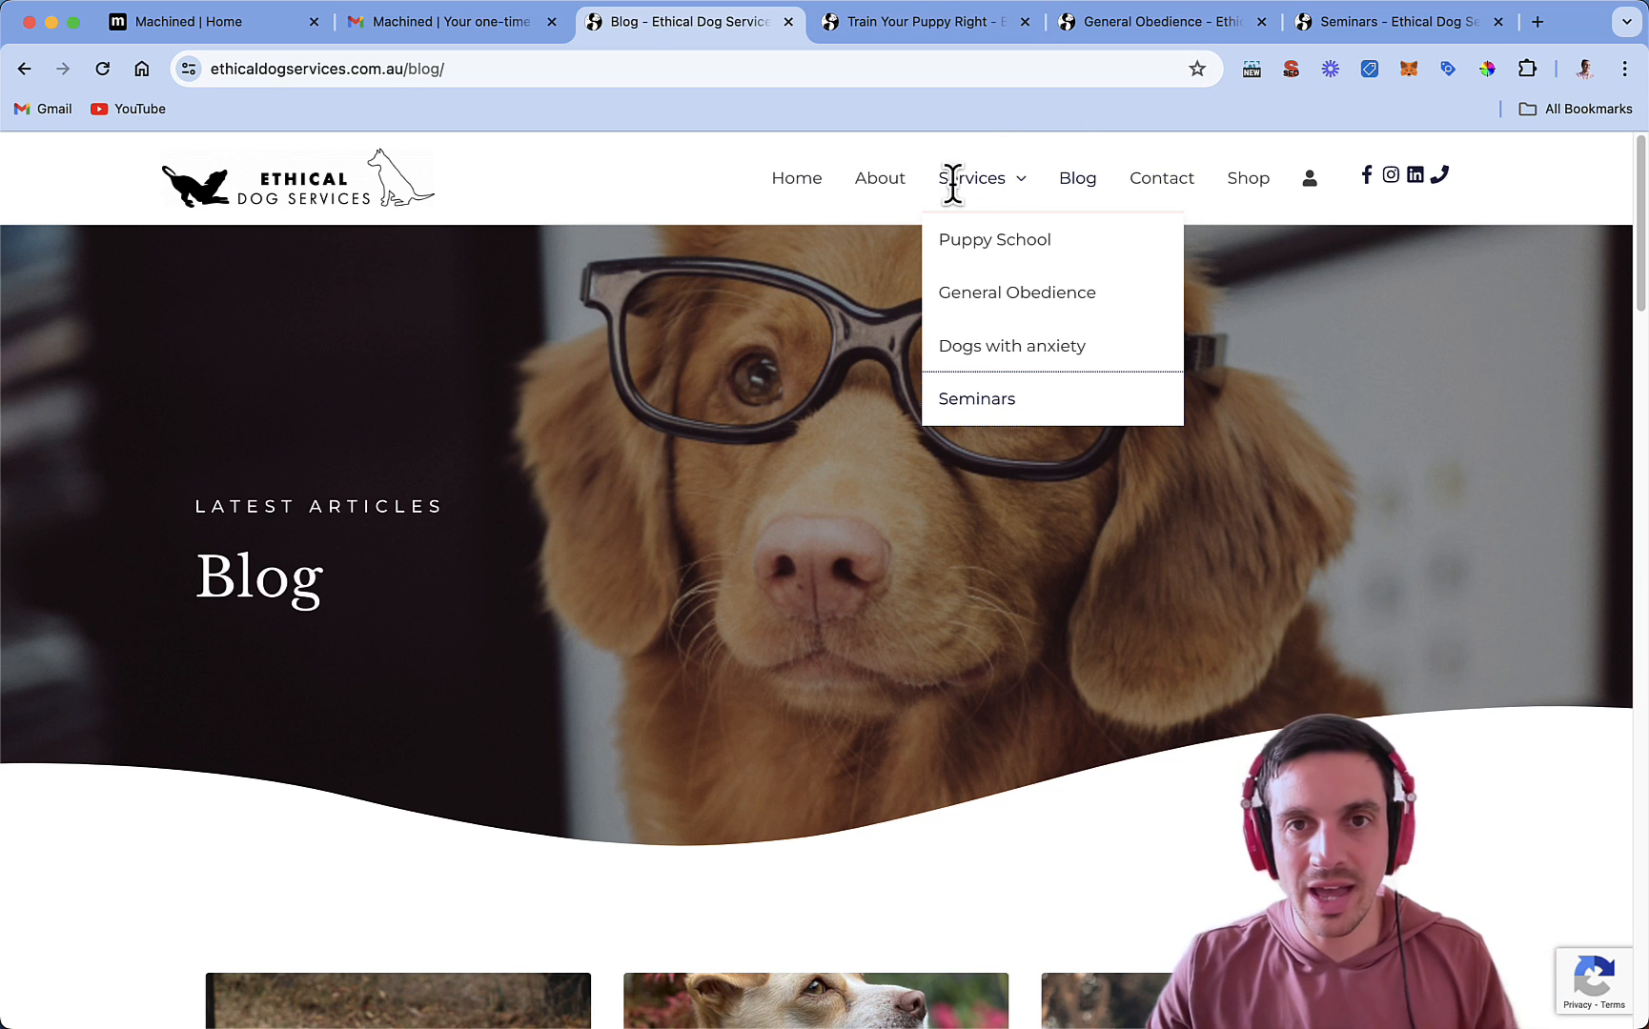
pyautogui.keyDown('super'); pyautogui.click(880, 180); pyautogui.keyUp('super')
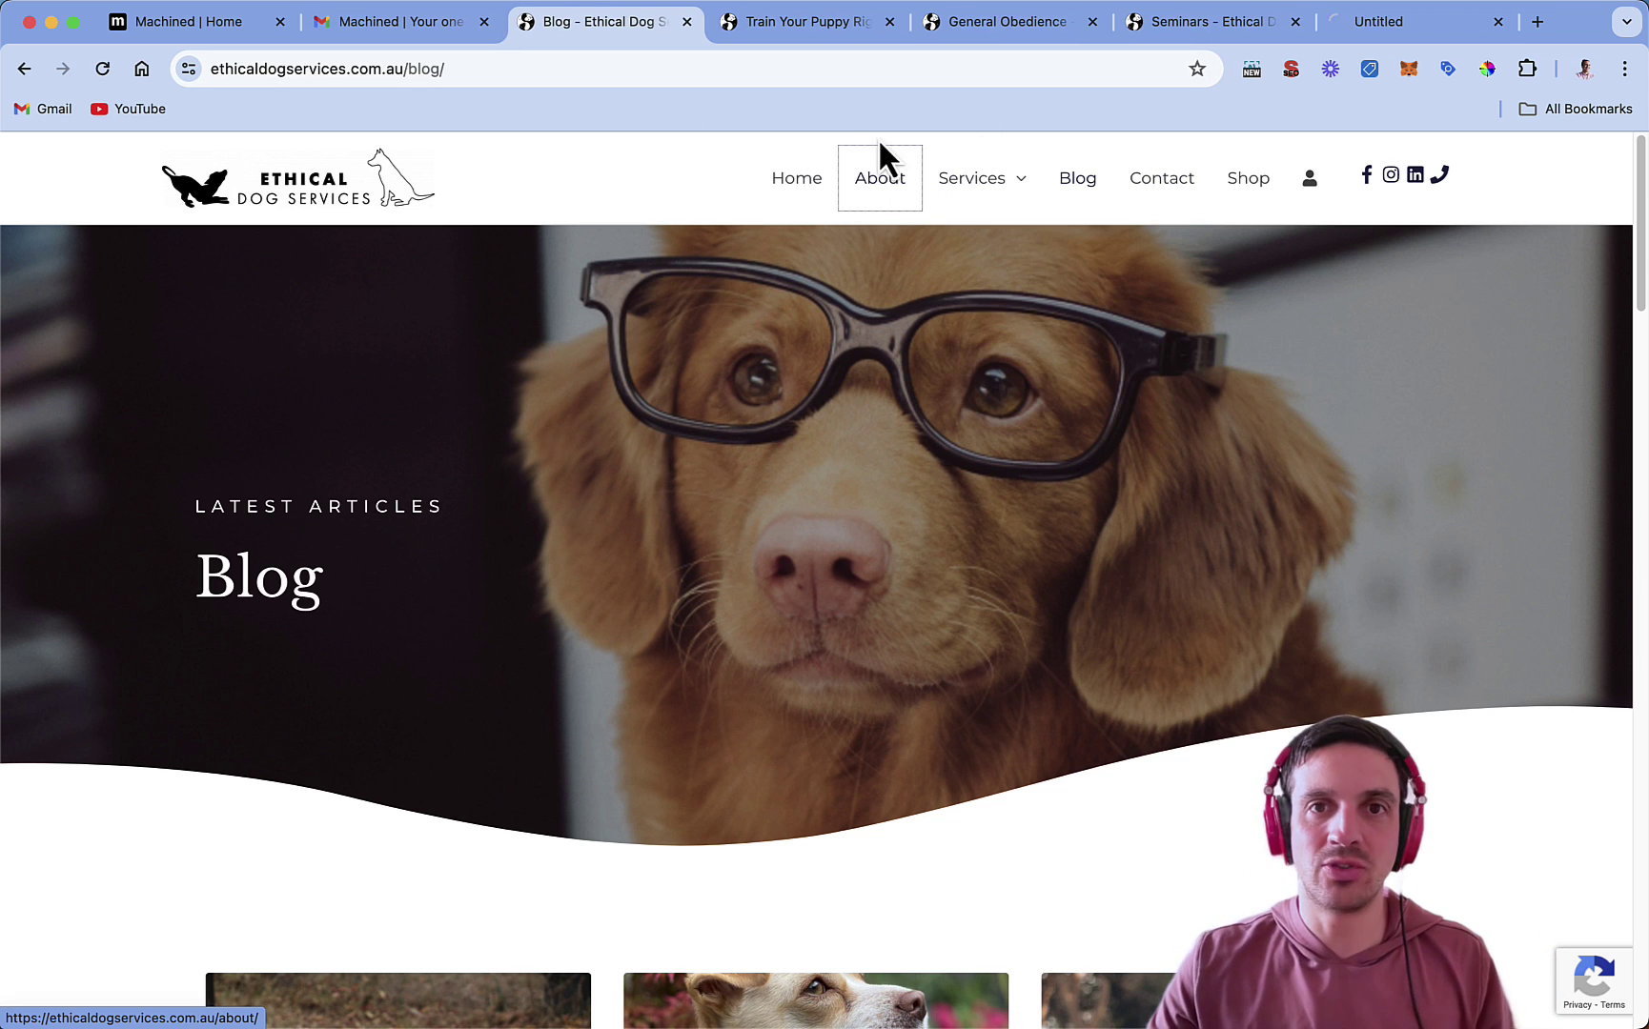
# Bring up the Puppy School page and select its address for copying.
pyautogui.click(805, 22)
pyautogui.click(833, 68)
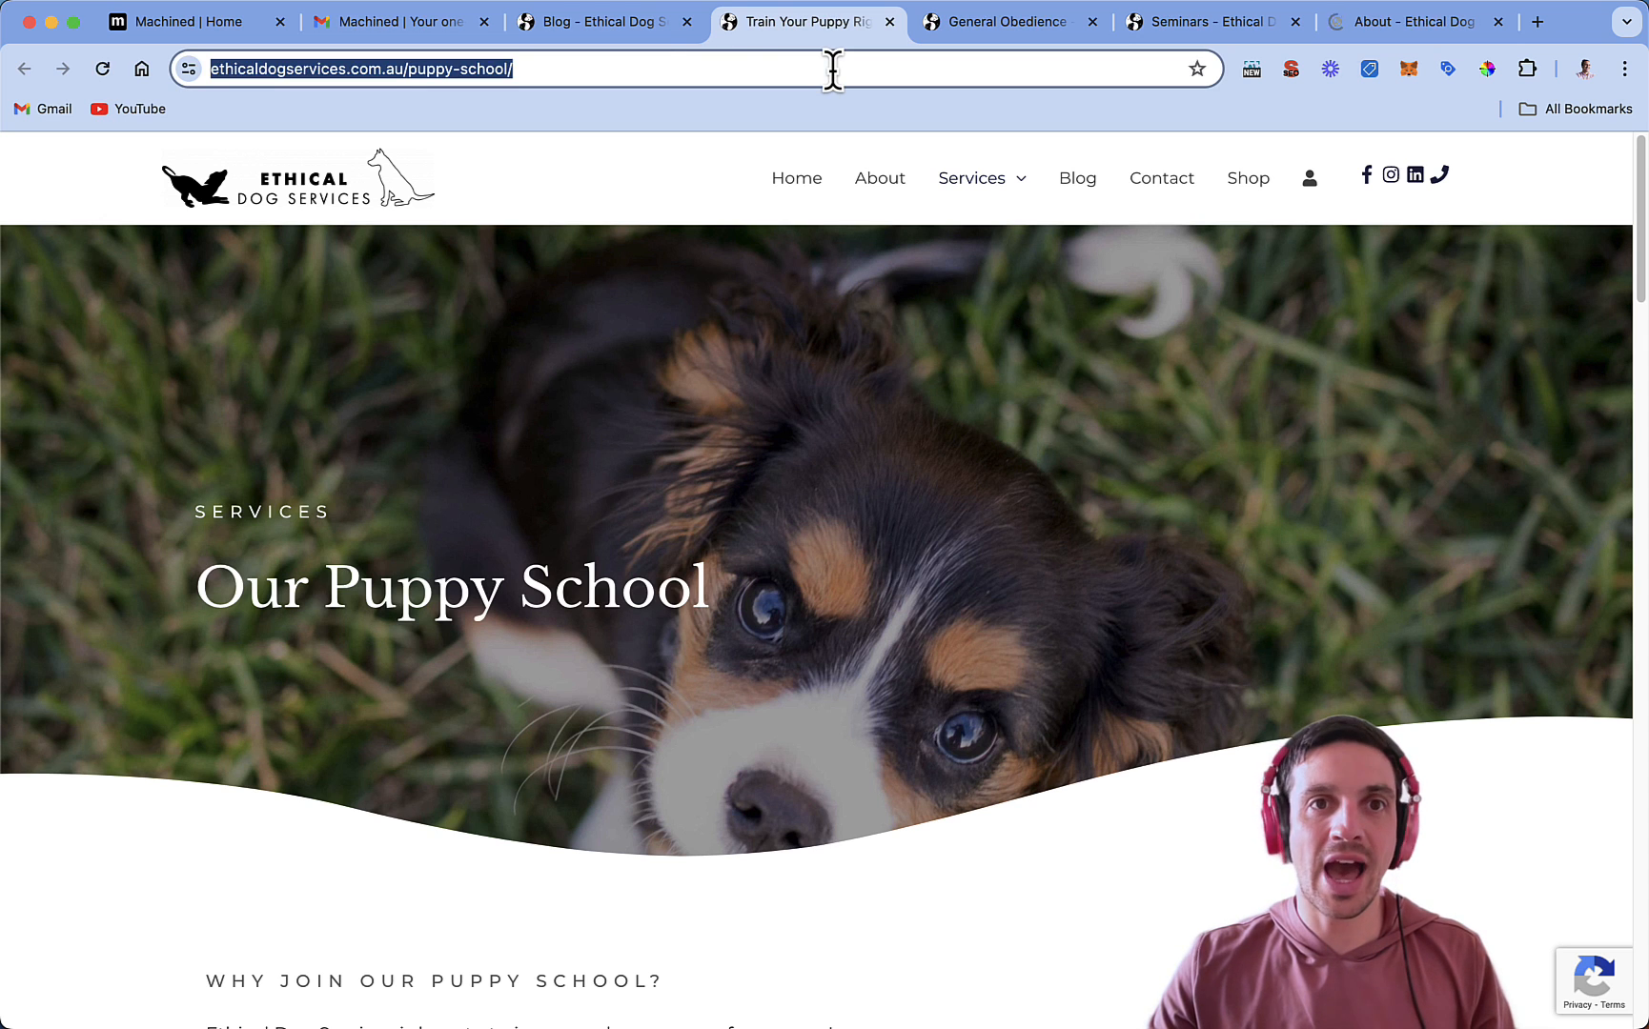
# Paste the Puppy School URL as the first page to scrape for the crate training article.
pyautogui.click(181, 22)
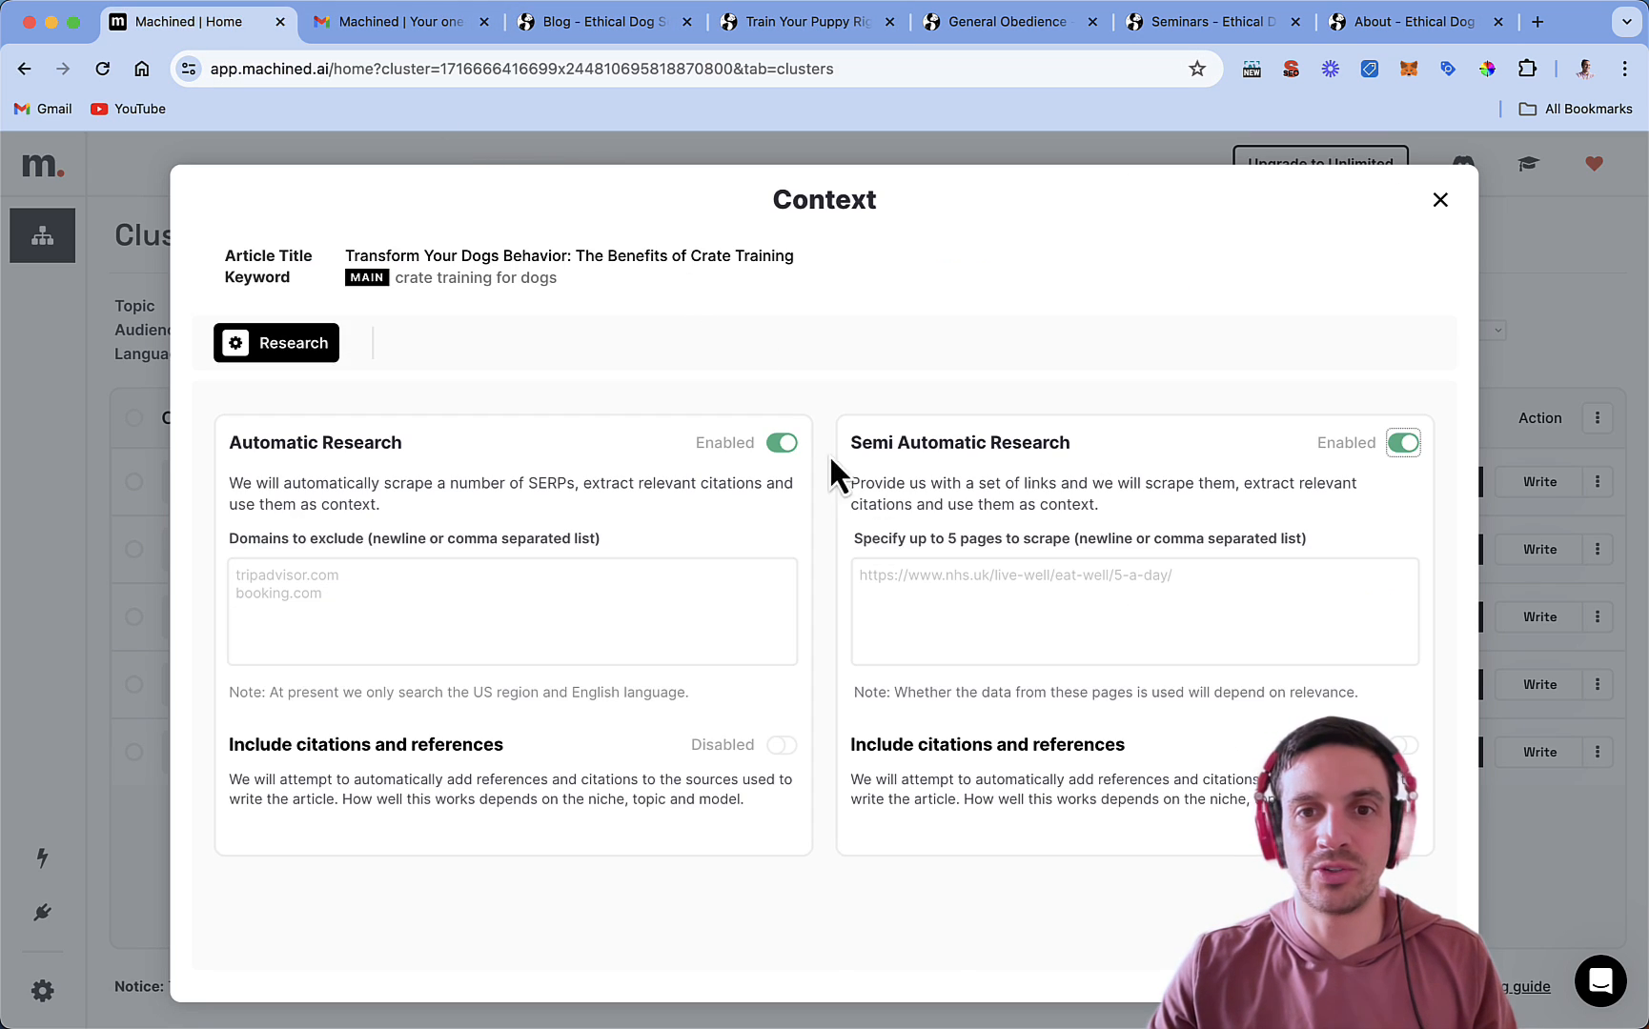
pyautogui.click(920, 592)
pyautogui.write('https://ethicaldogservices.com.au/puppy-school/')
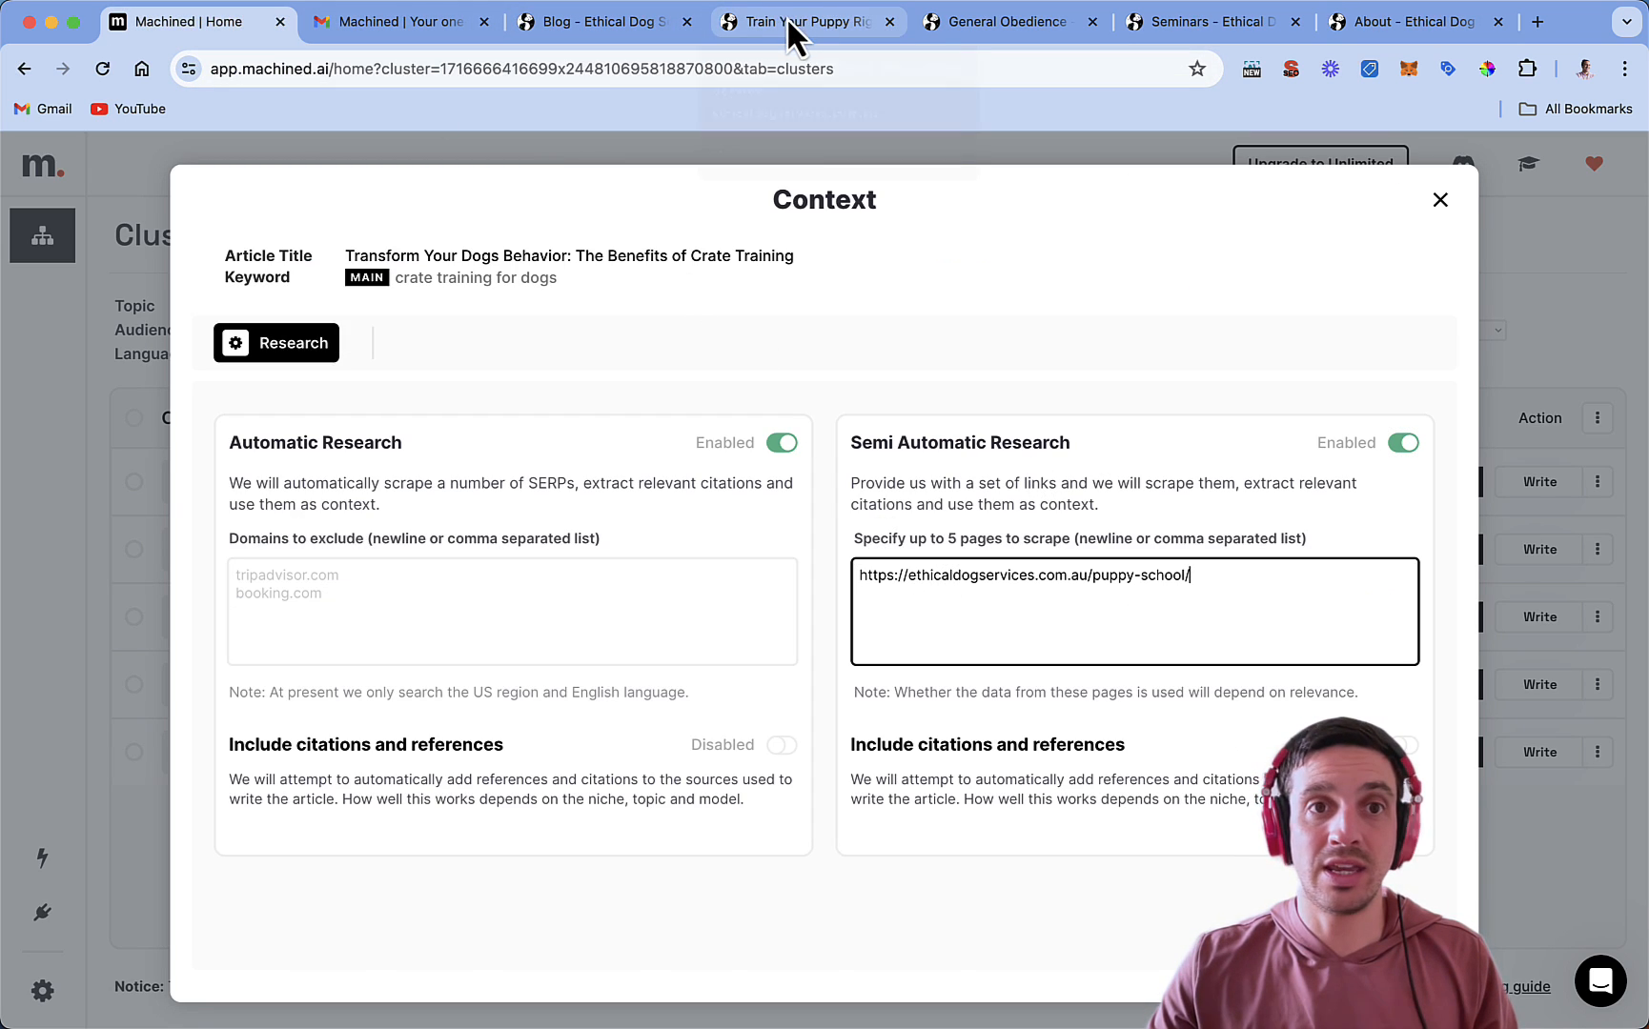
# Reselect the full Puppy School address and return focus to the pages-to-scrape field.
pyautogui.click(792, 21)
pyautogui.click(788, 69)
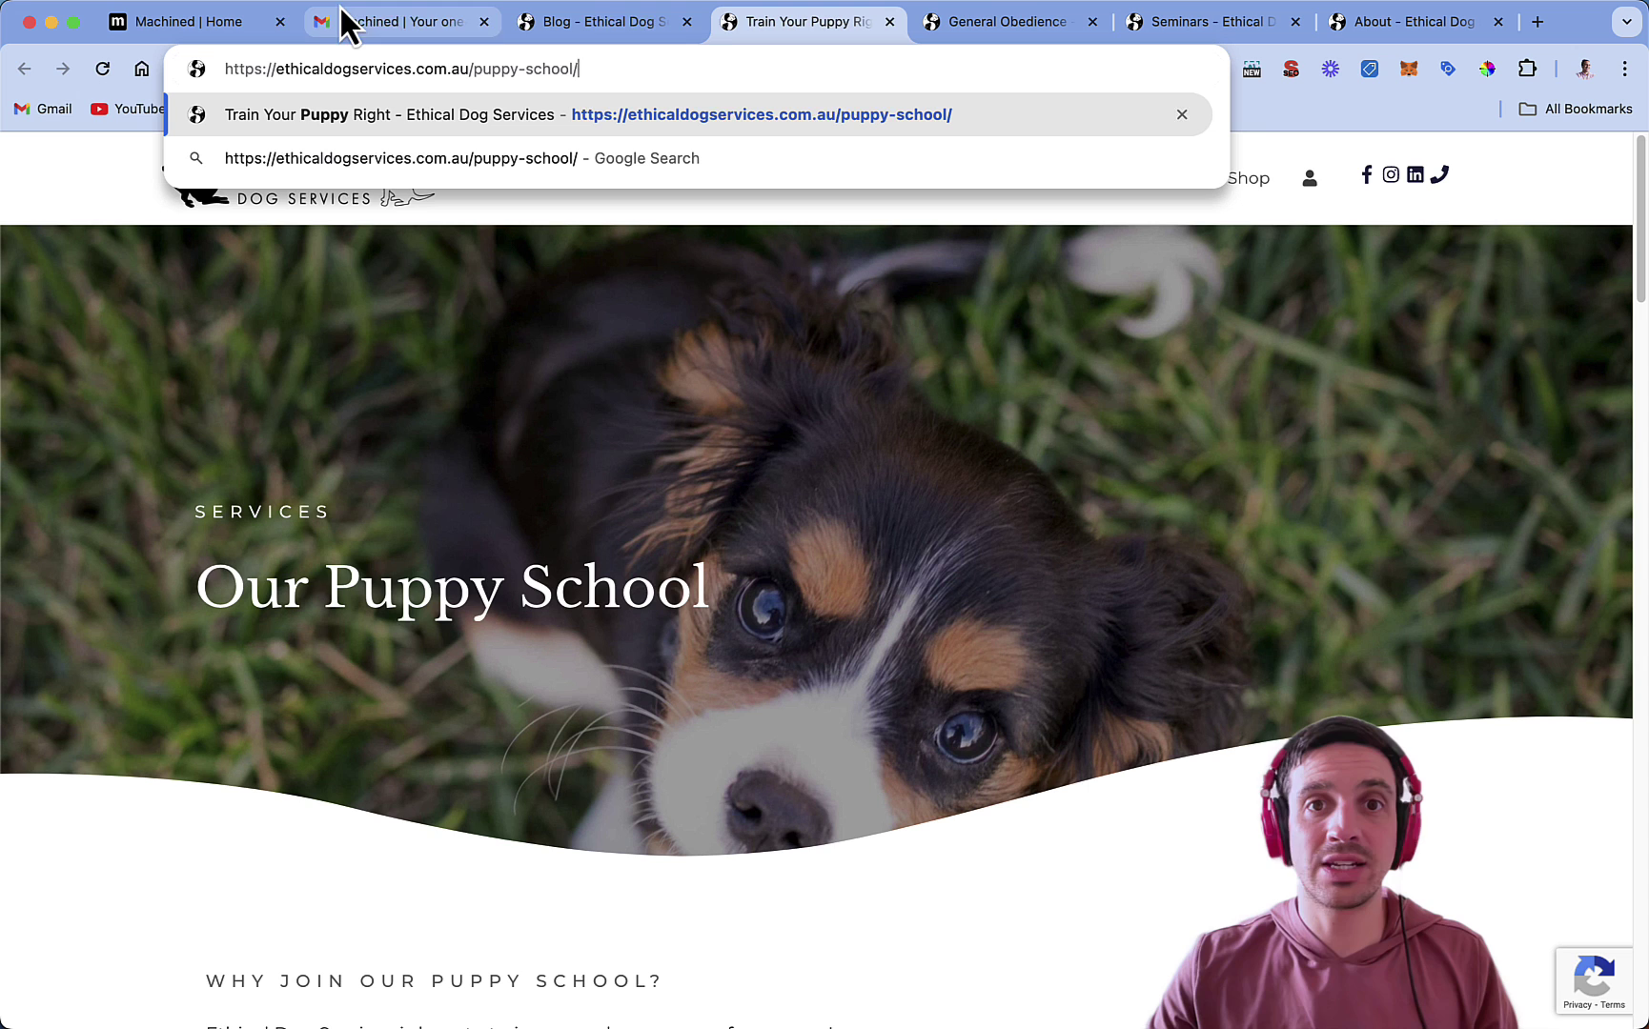
pyautogui.click(789, 69)
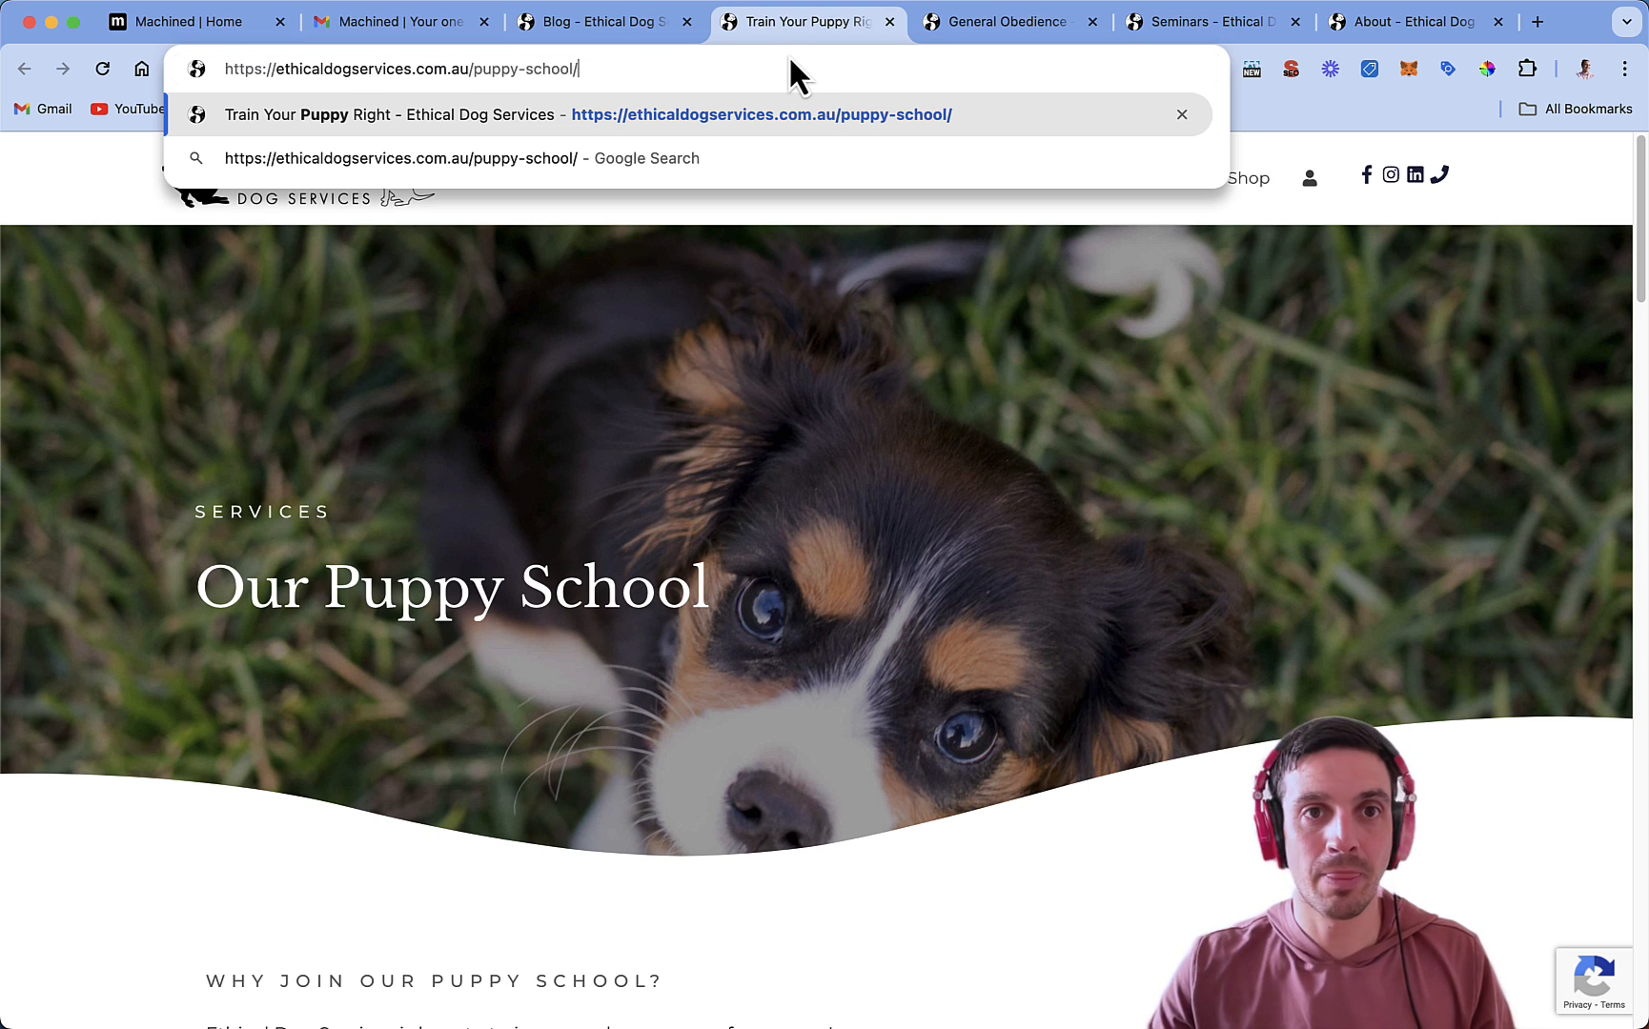
pyautogui.press('super+a')
pyautogui.click(189, 21)
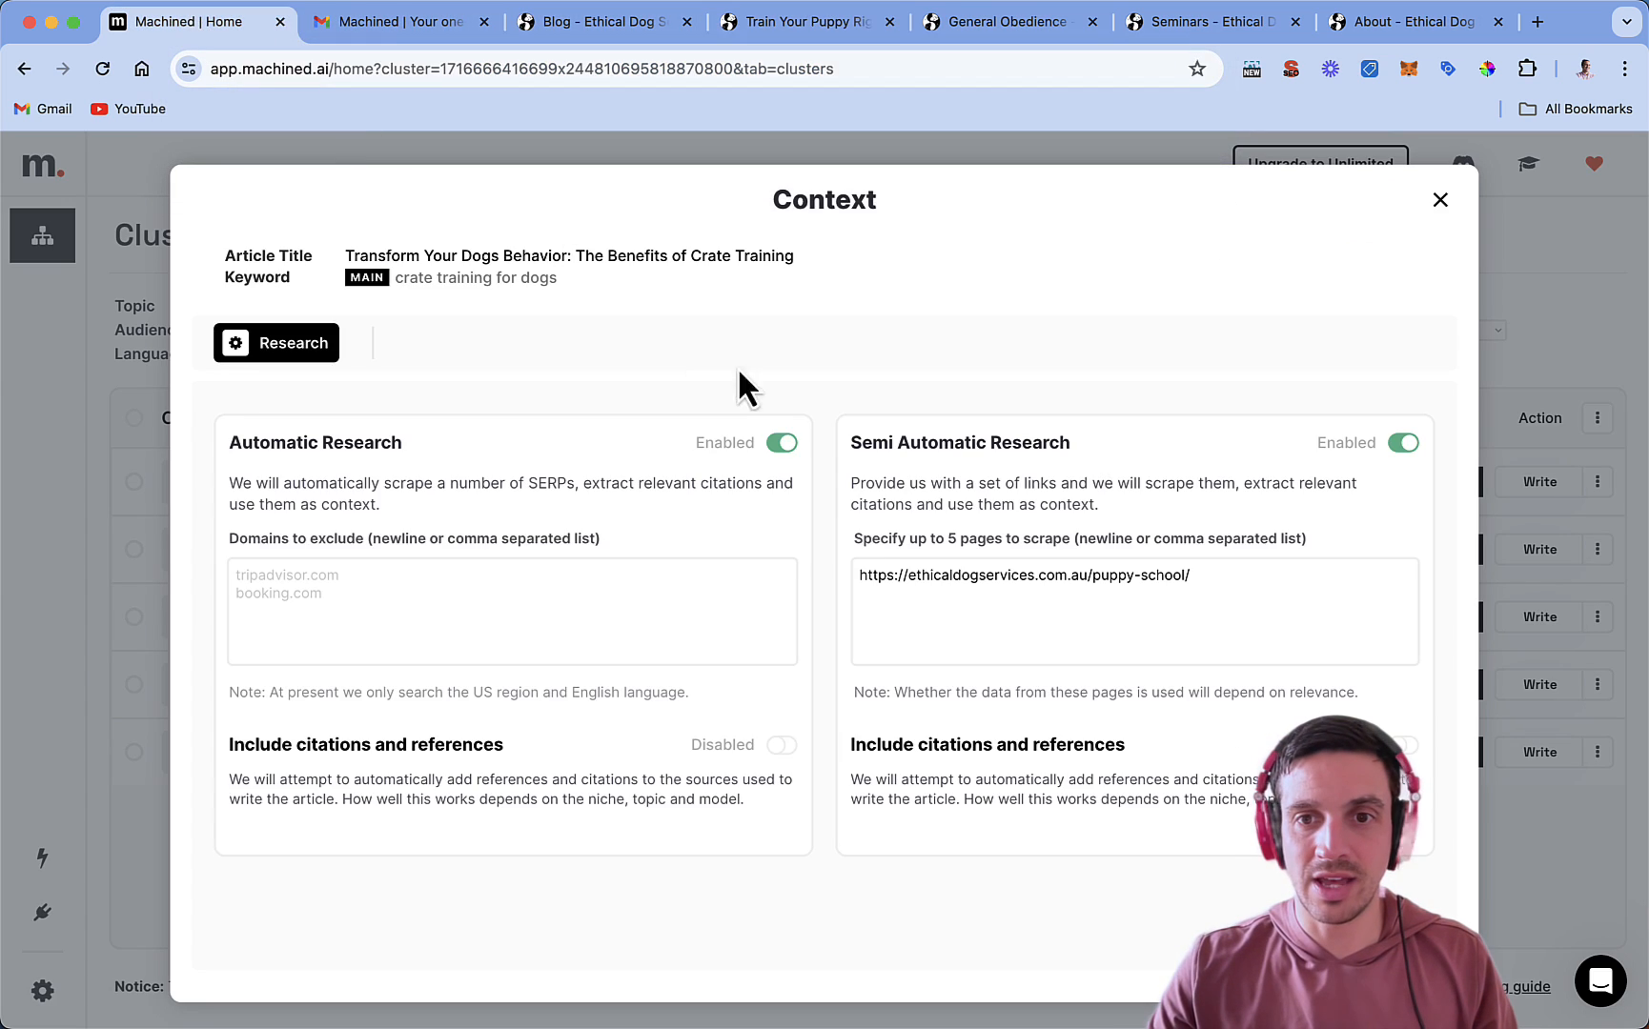
pyautogui.click(1133, 611)
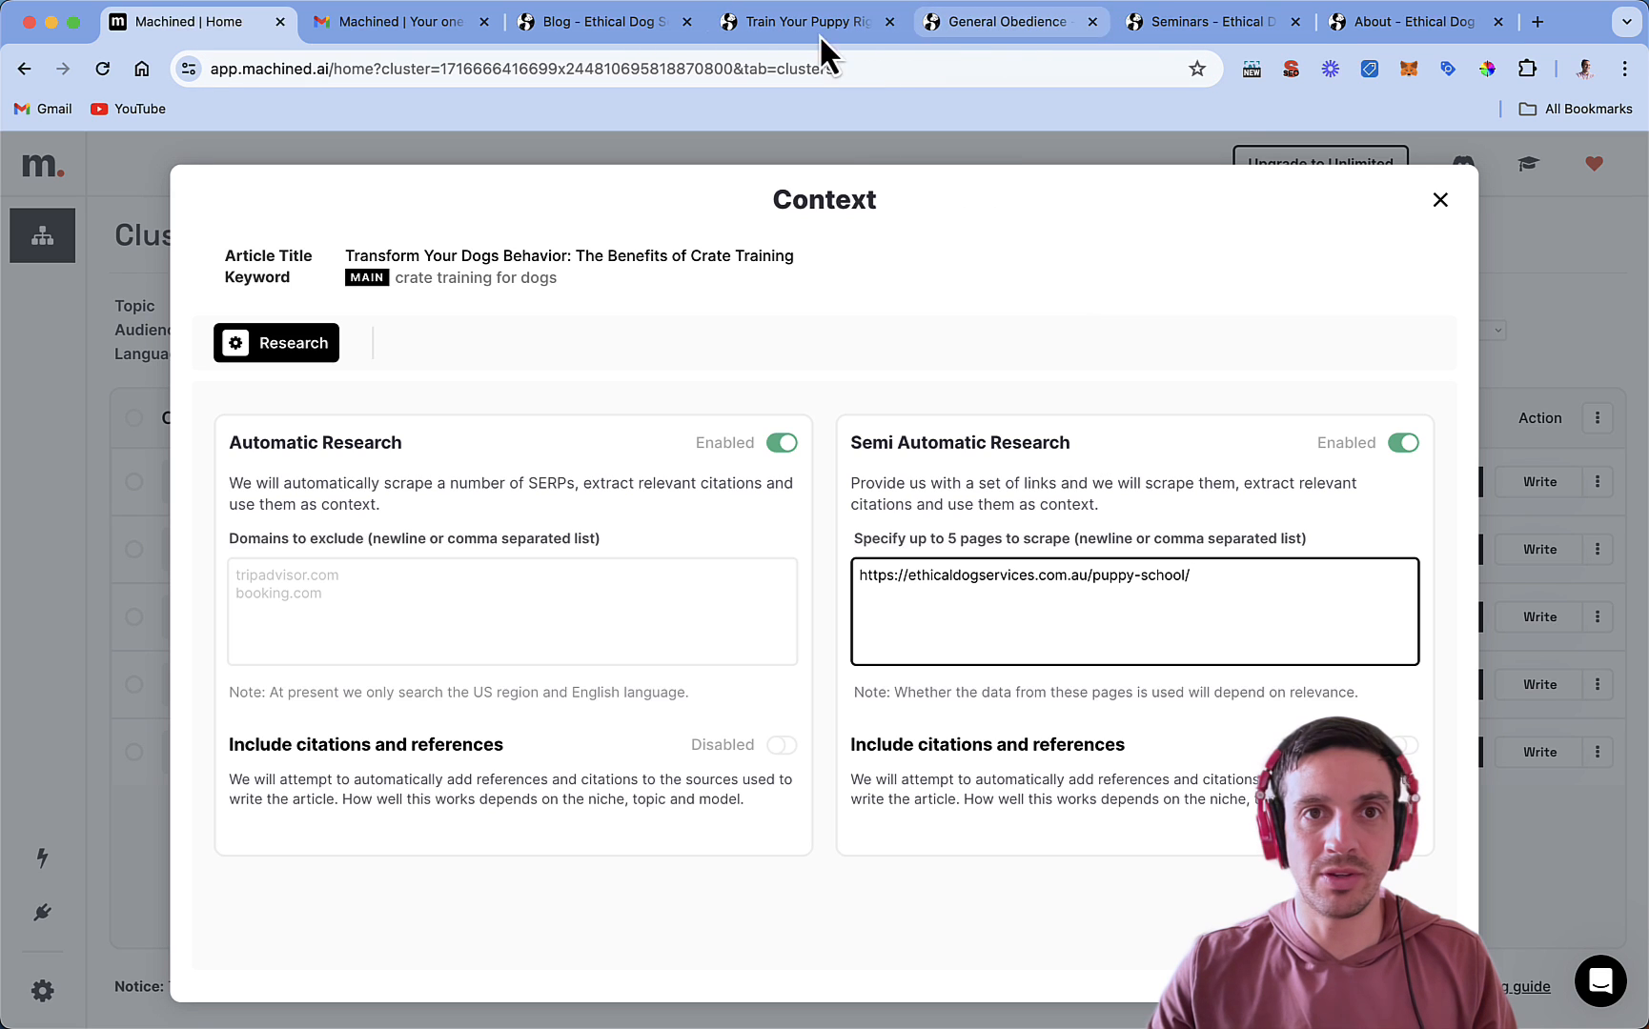
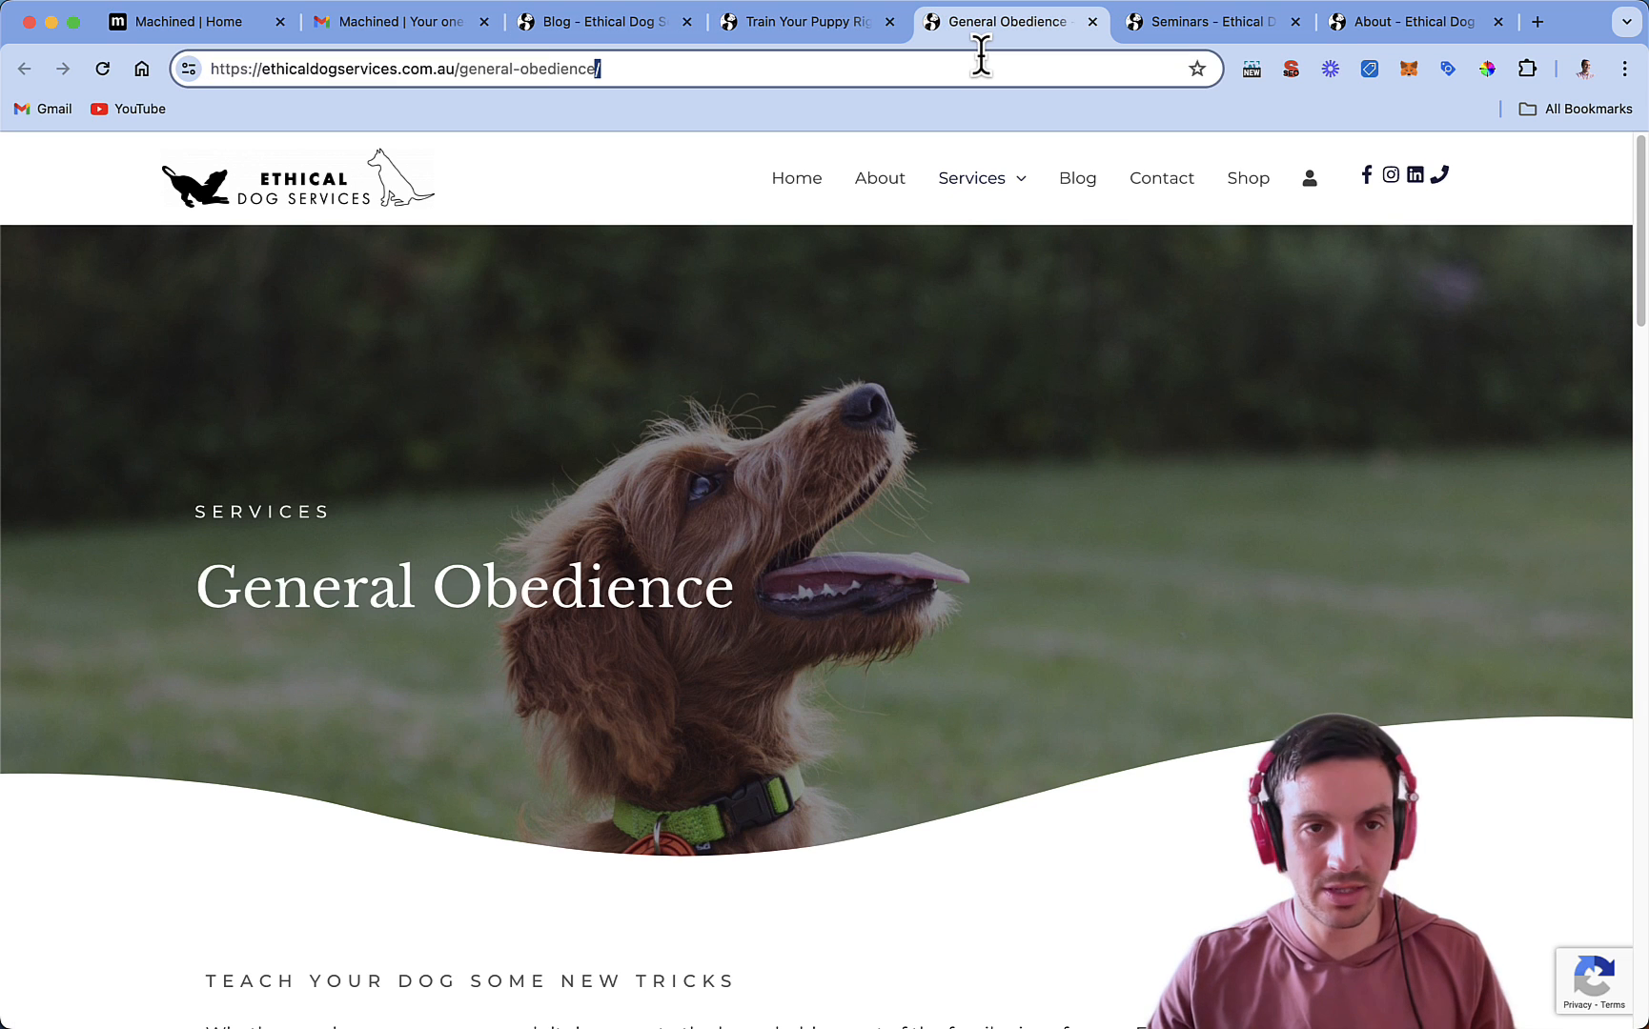
# Add the general-obedience page address to the article's research pages list.
pyautogui.press('super+a')
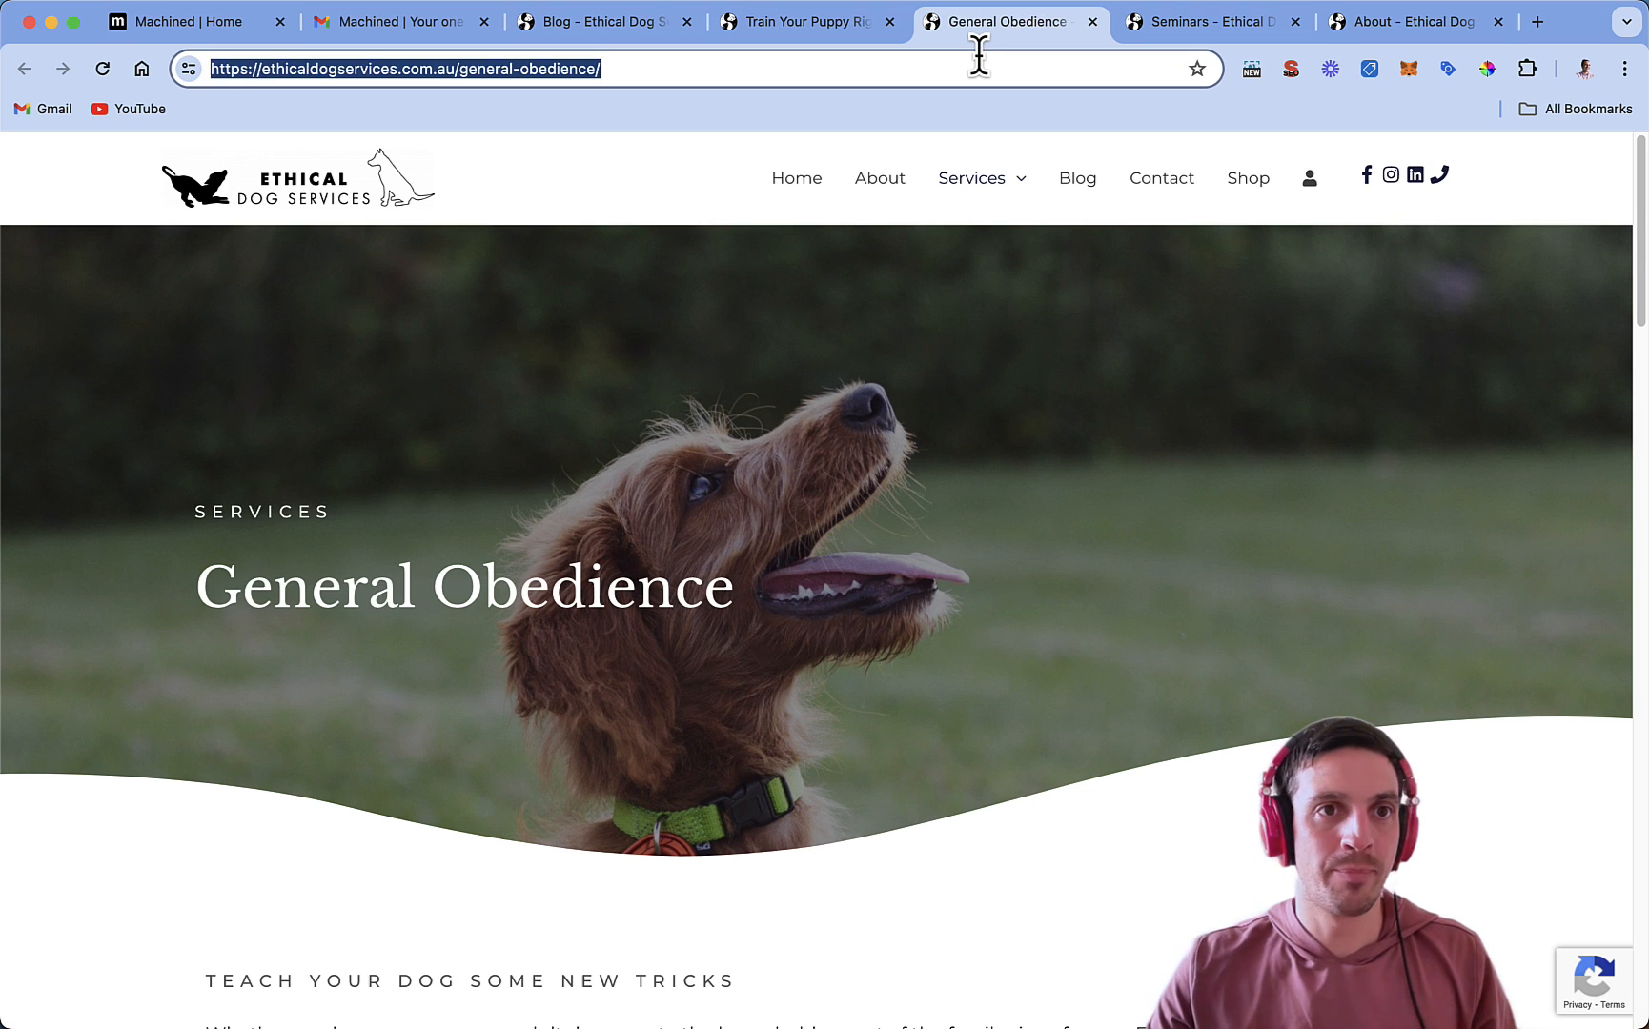
pyautogui.press('super+c')
pyautogui.click(189, 21)
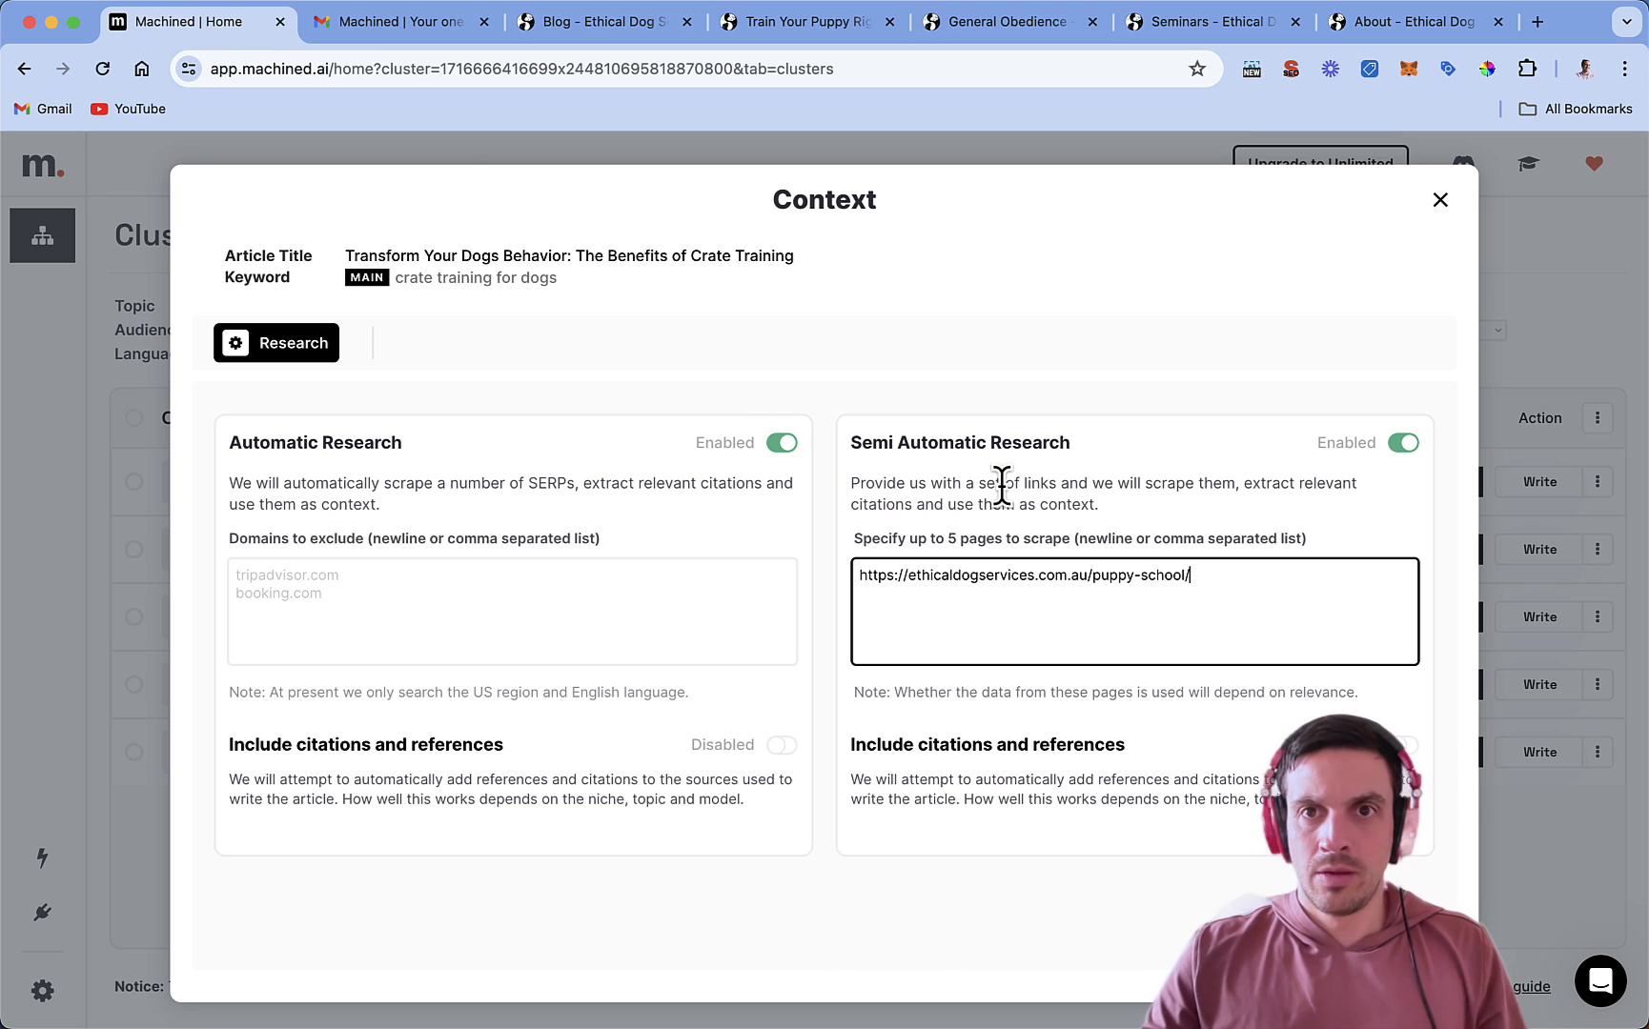
pyautogui.press('Return')
pyautogui.press('super+v')
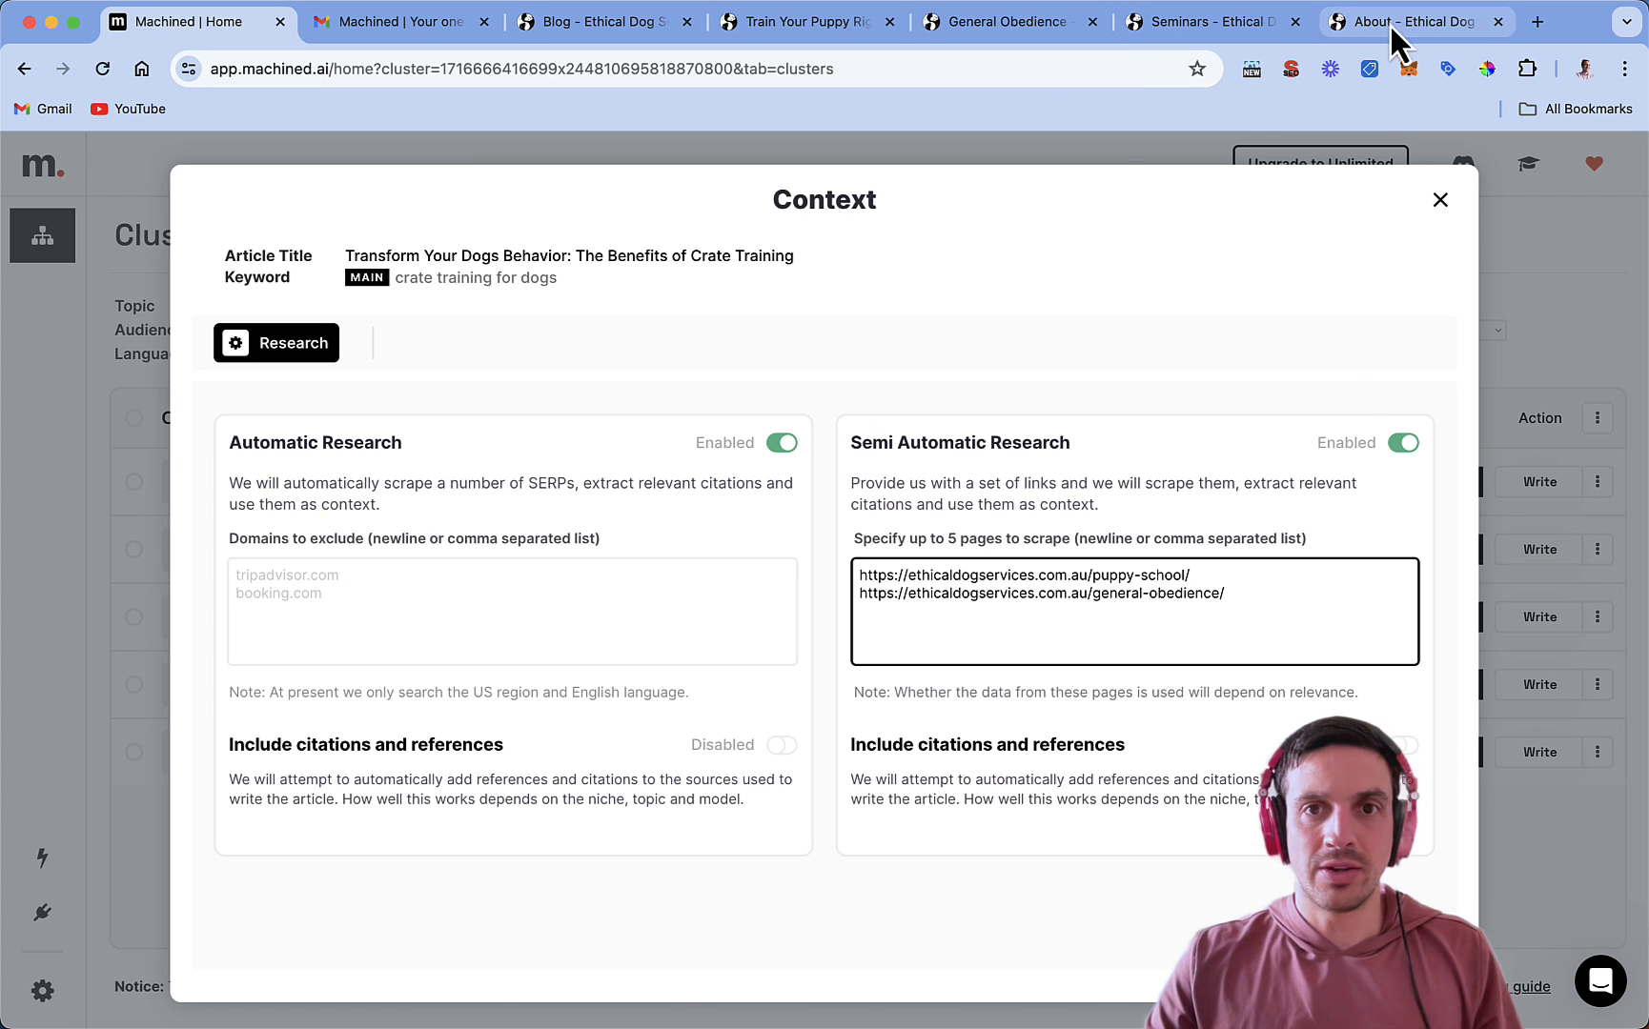
# Add the About page address as the next research link.
pyautogui.click(1404, 22)
pyautogui.click(891, 68)
pyautogui.press('super+c')
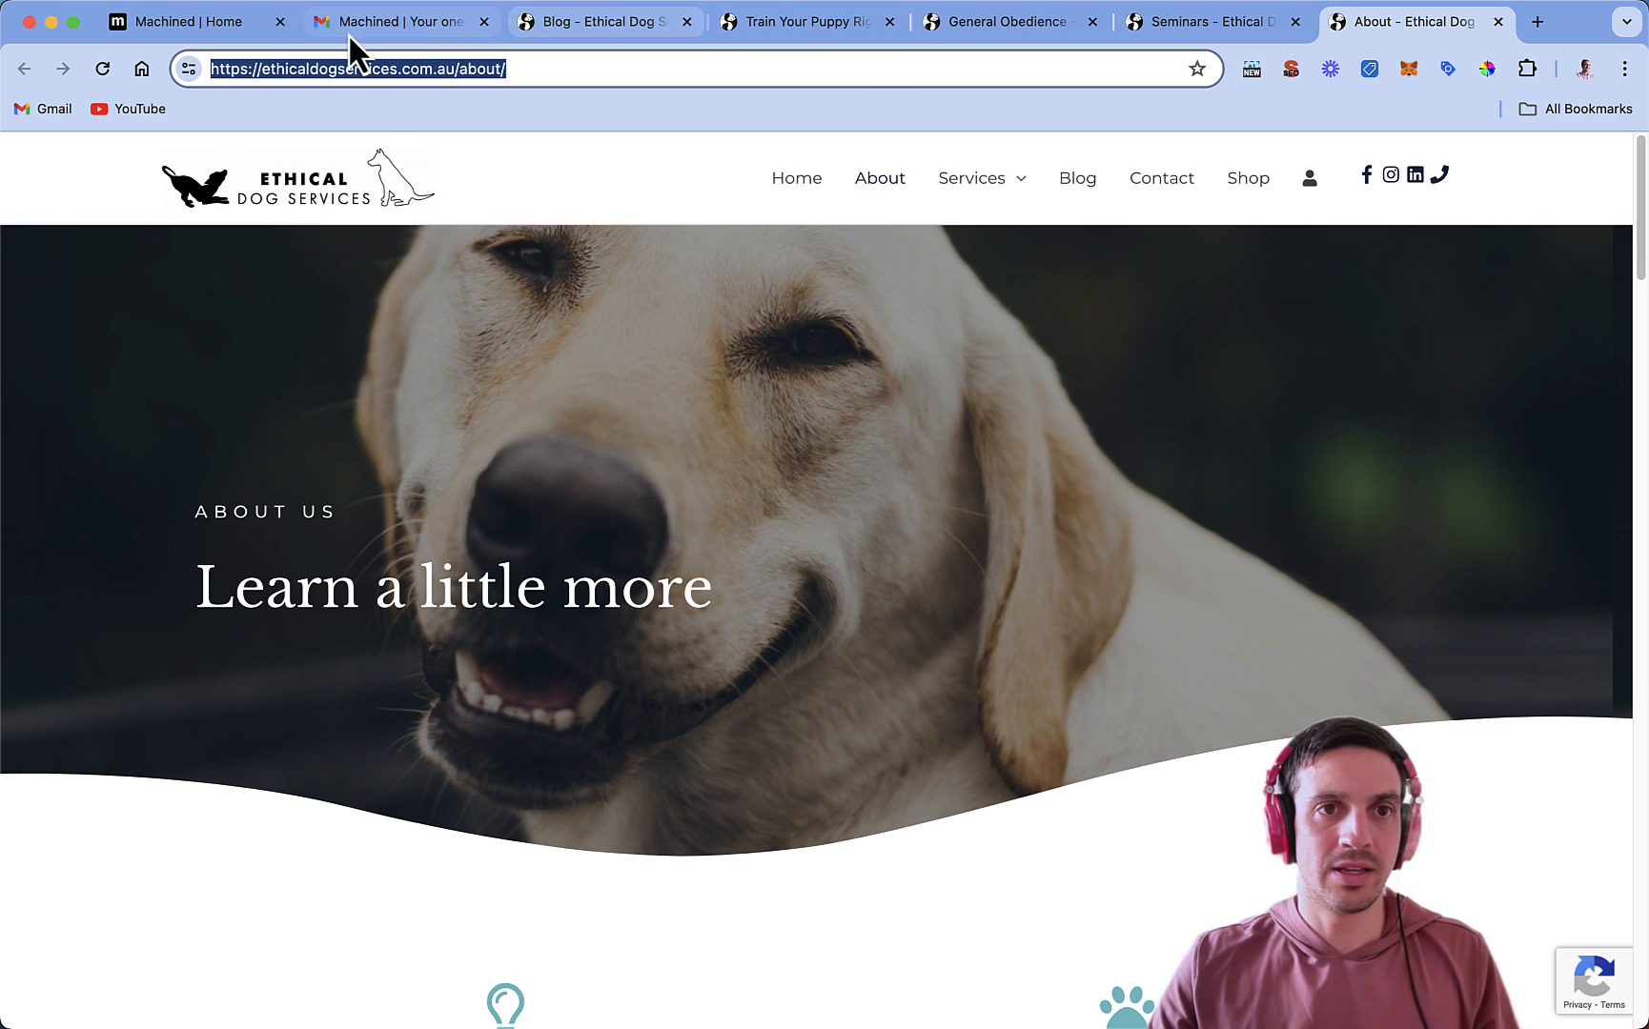
pyautogui.click(176, 21)
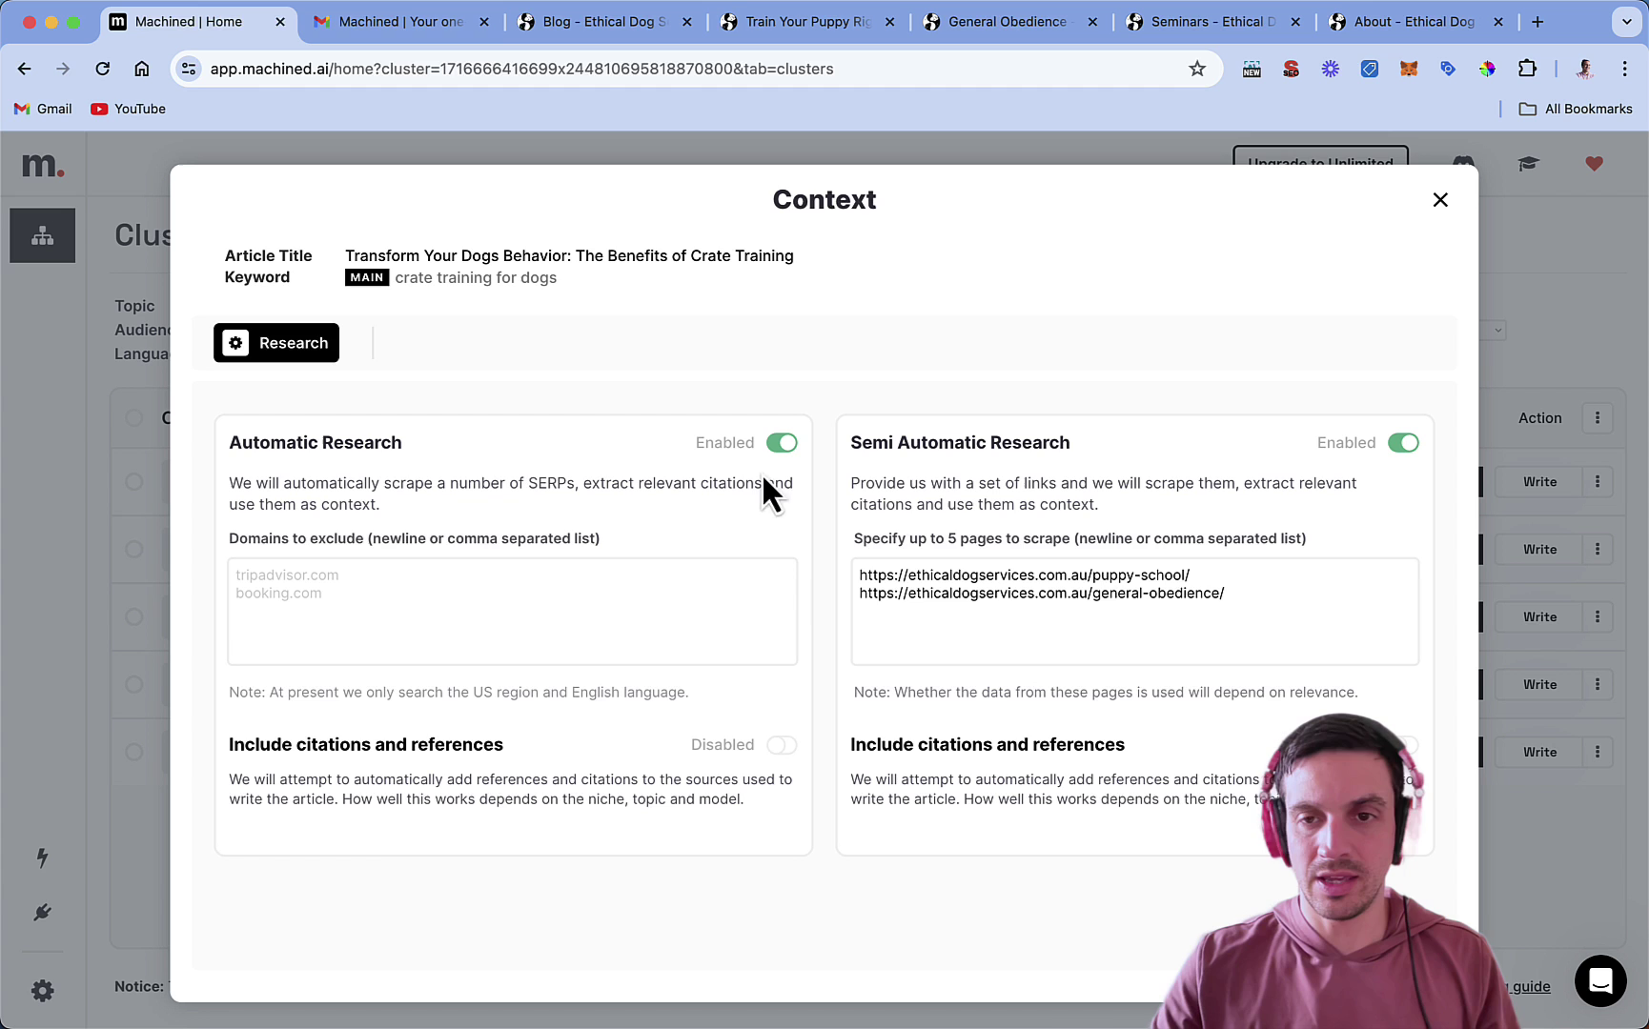
pyautogui.click(1238, 593)
pyautogui.press('Return')
pyautogui.press('super+v')
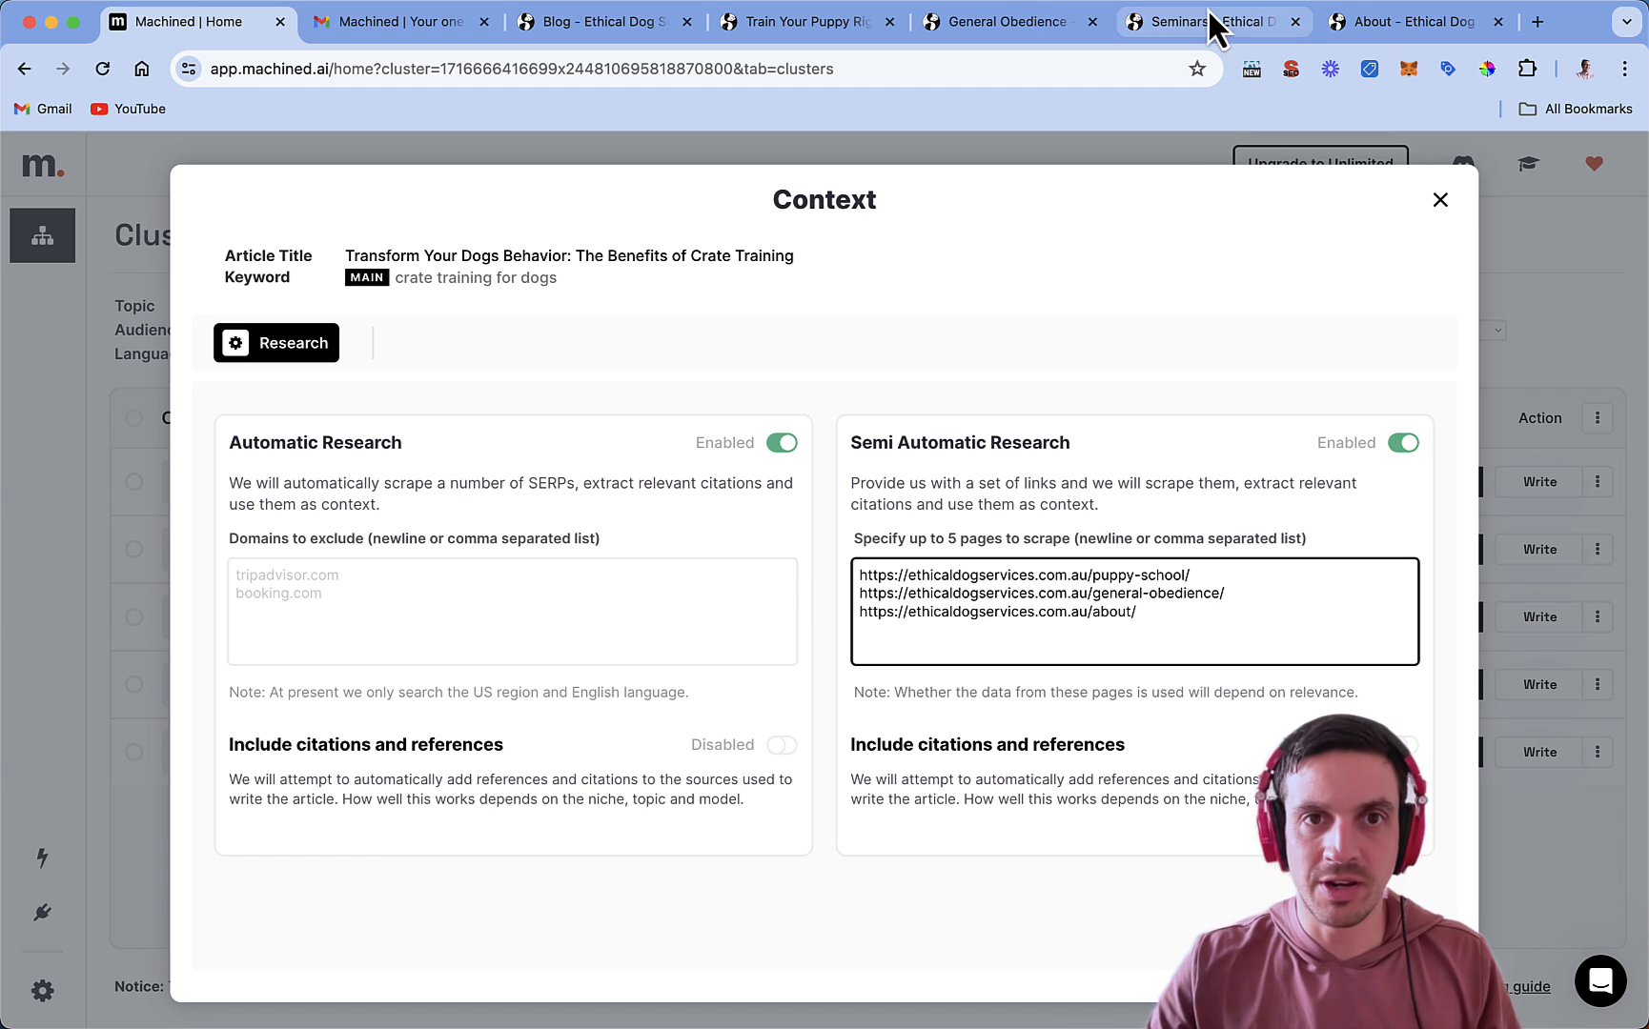
# Add the Seminars page address as the fourth research link.
pyautogui.click(1206, 21)
pyautogui.click(931, 69)
pyautogui.press('super+c')
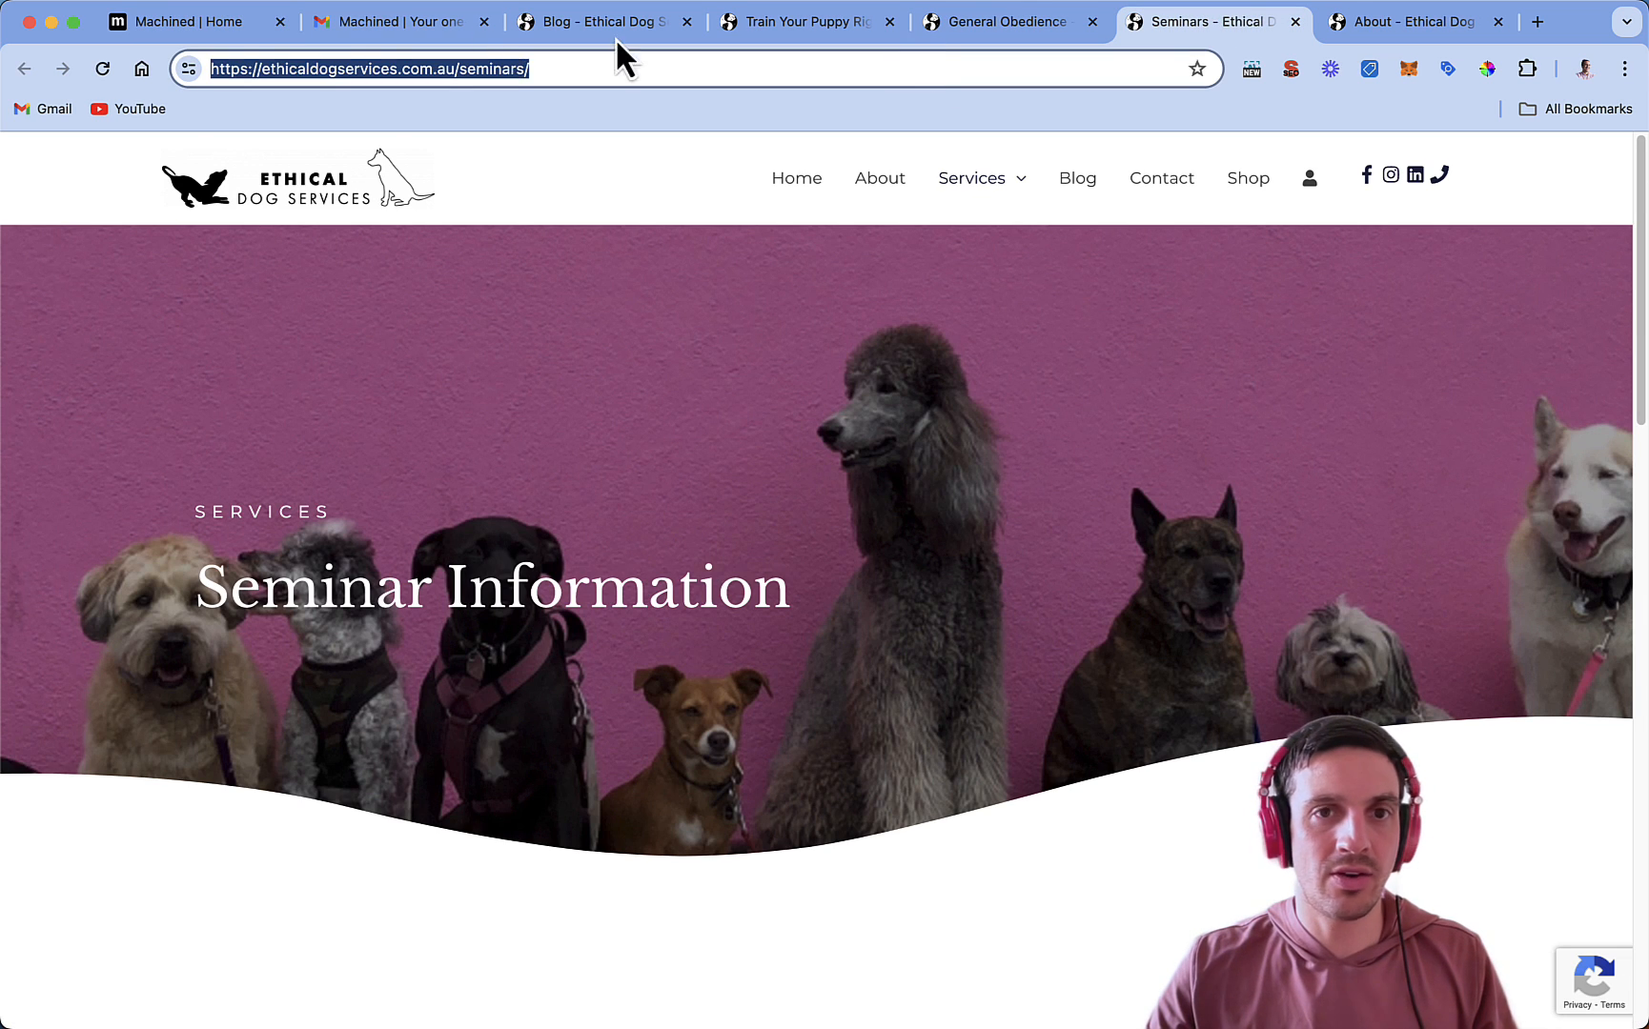
pyautogui.click(177, 21)
pyautogui.click(1211, 636)
pyautogui.press('Return')
pyautogui.press('super+v')
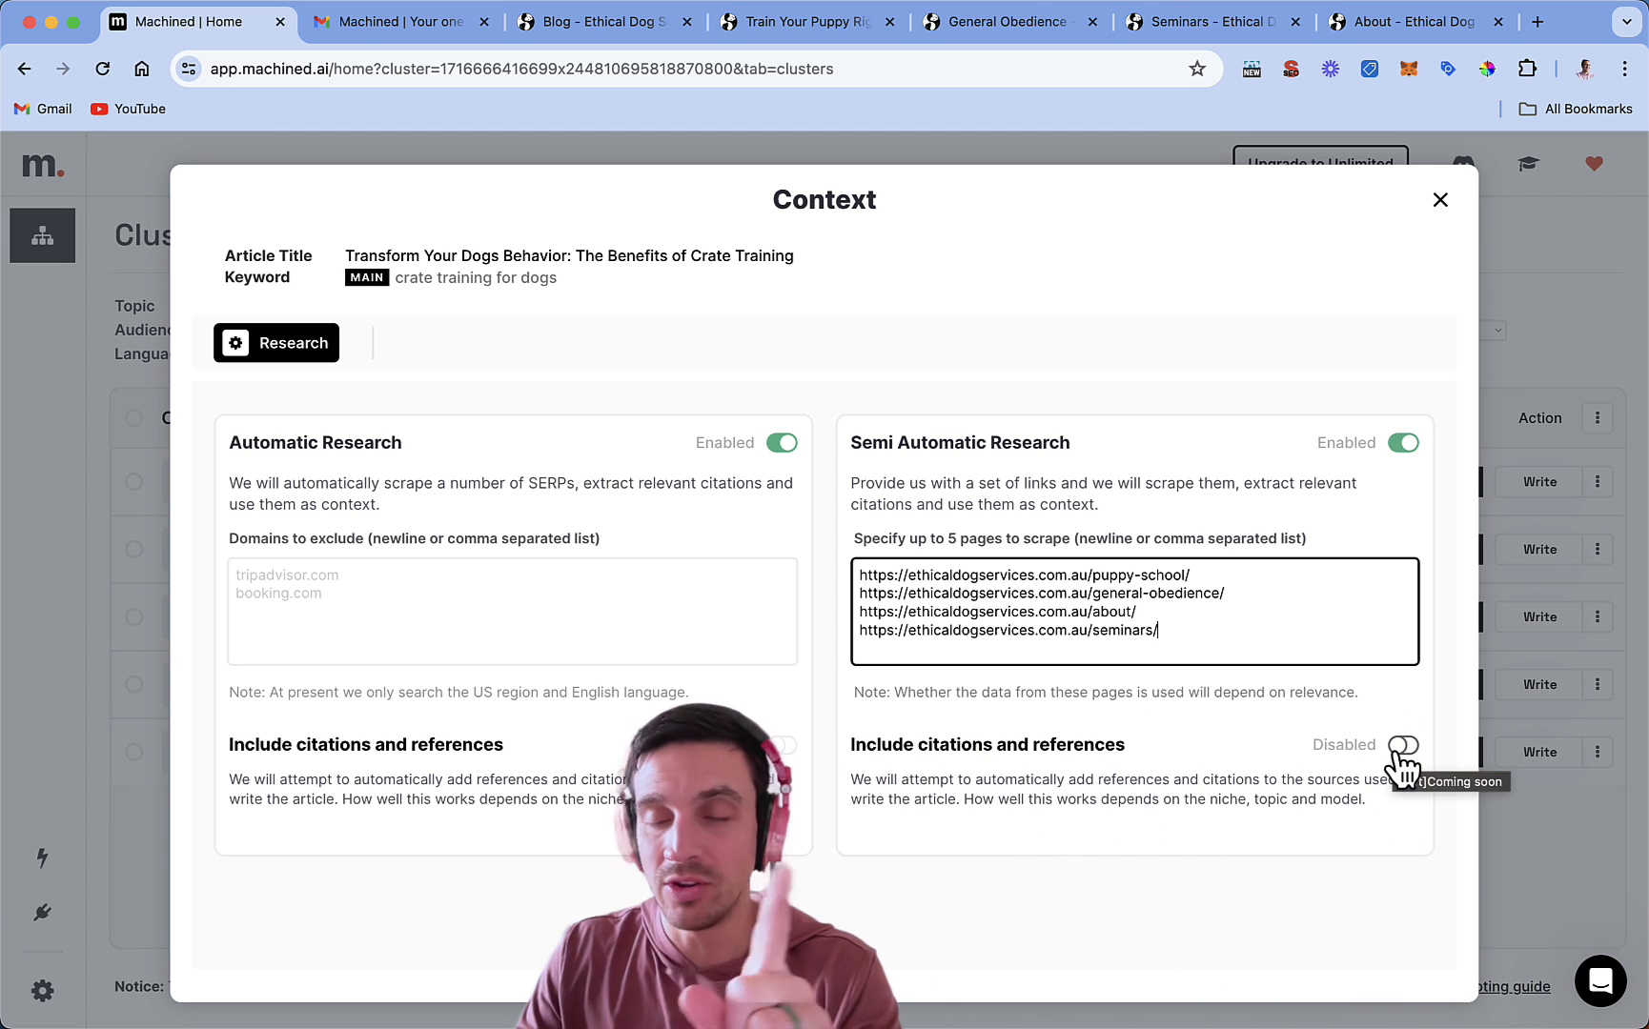
# Enable citations and references from the scraped pages for the article.
pyautogui.click(1403, 746)
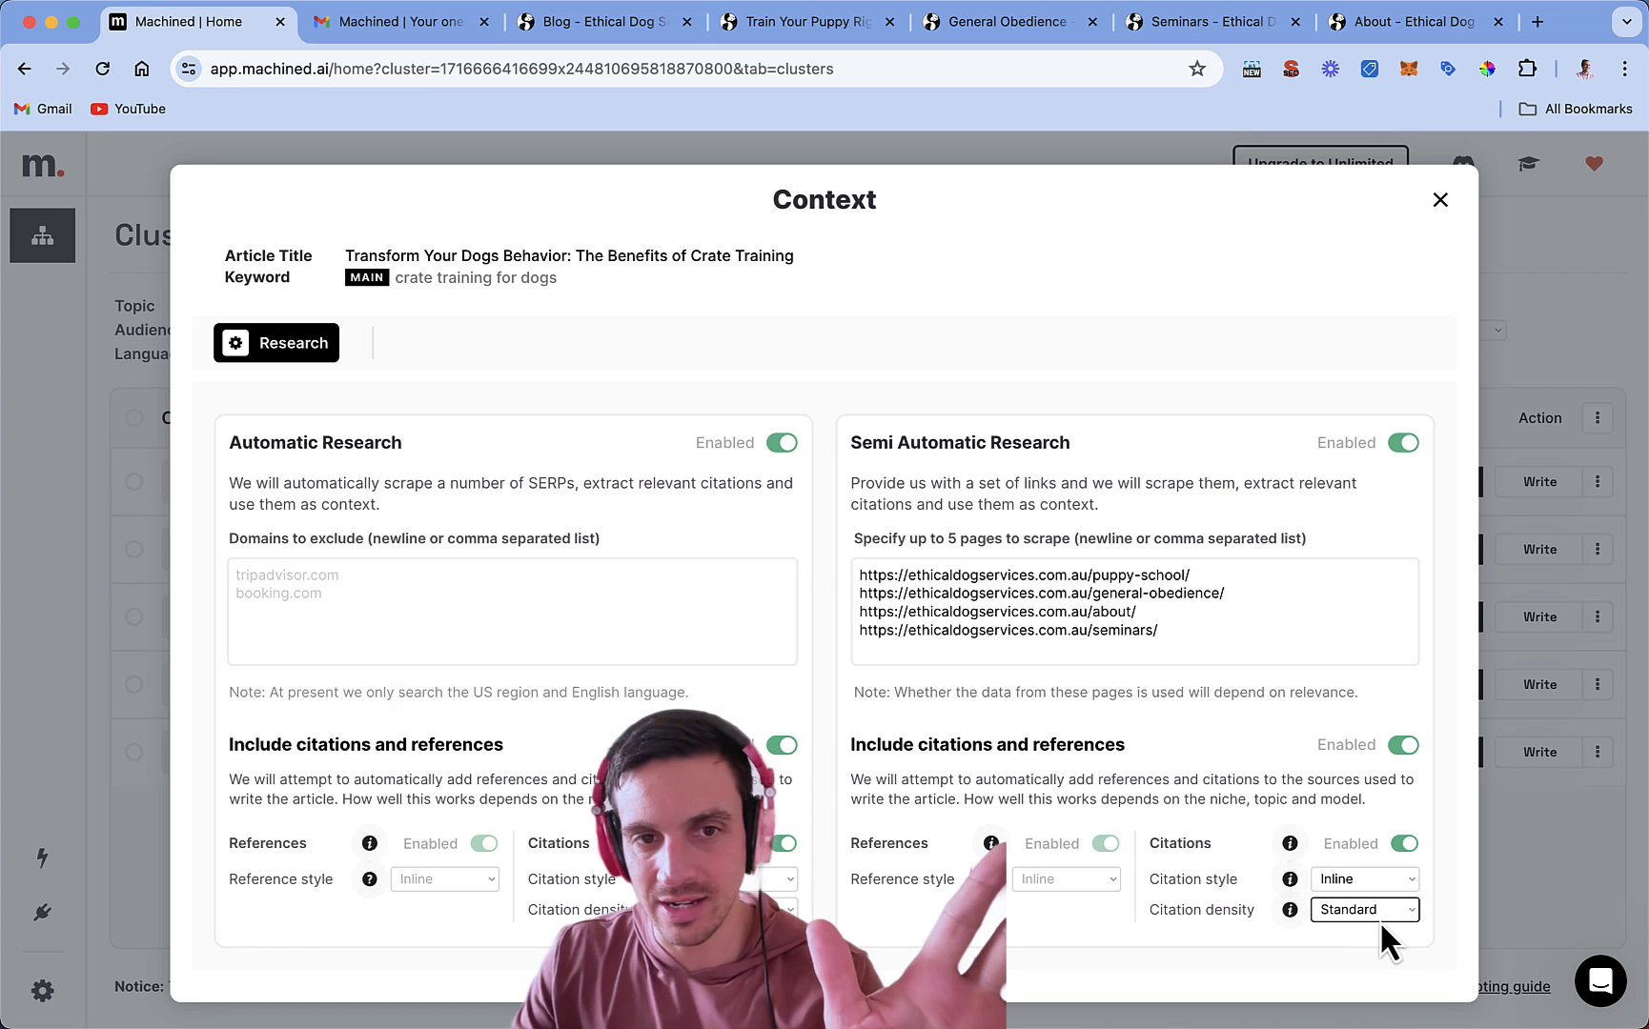
pyautogui.click(1165, 607)
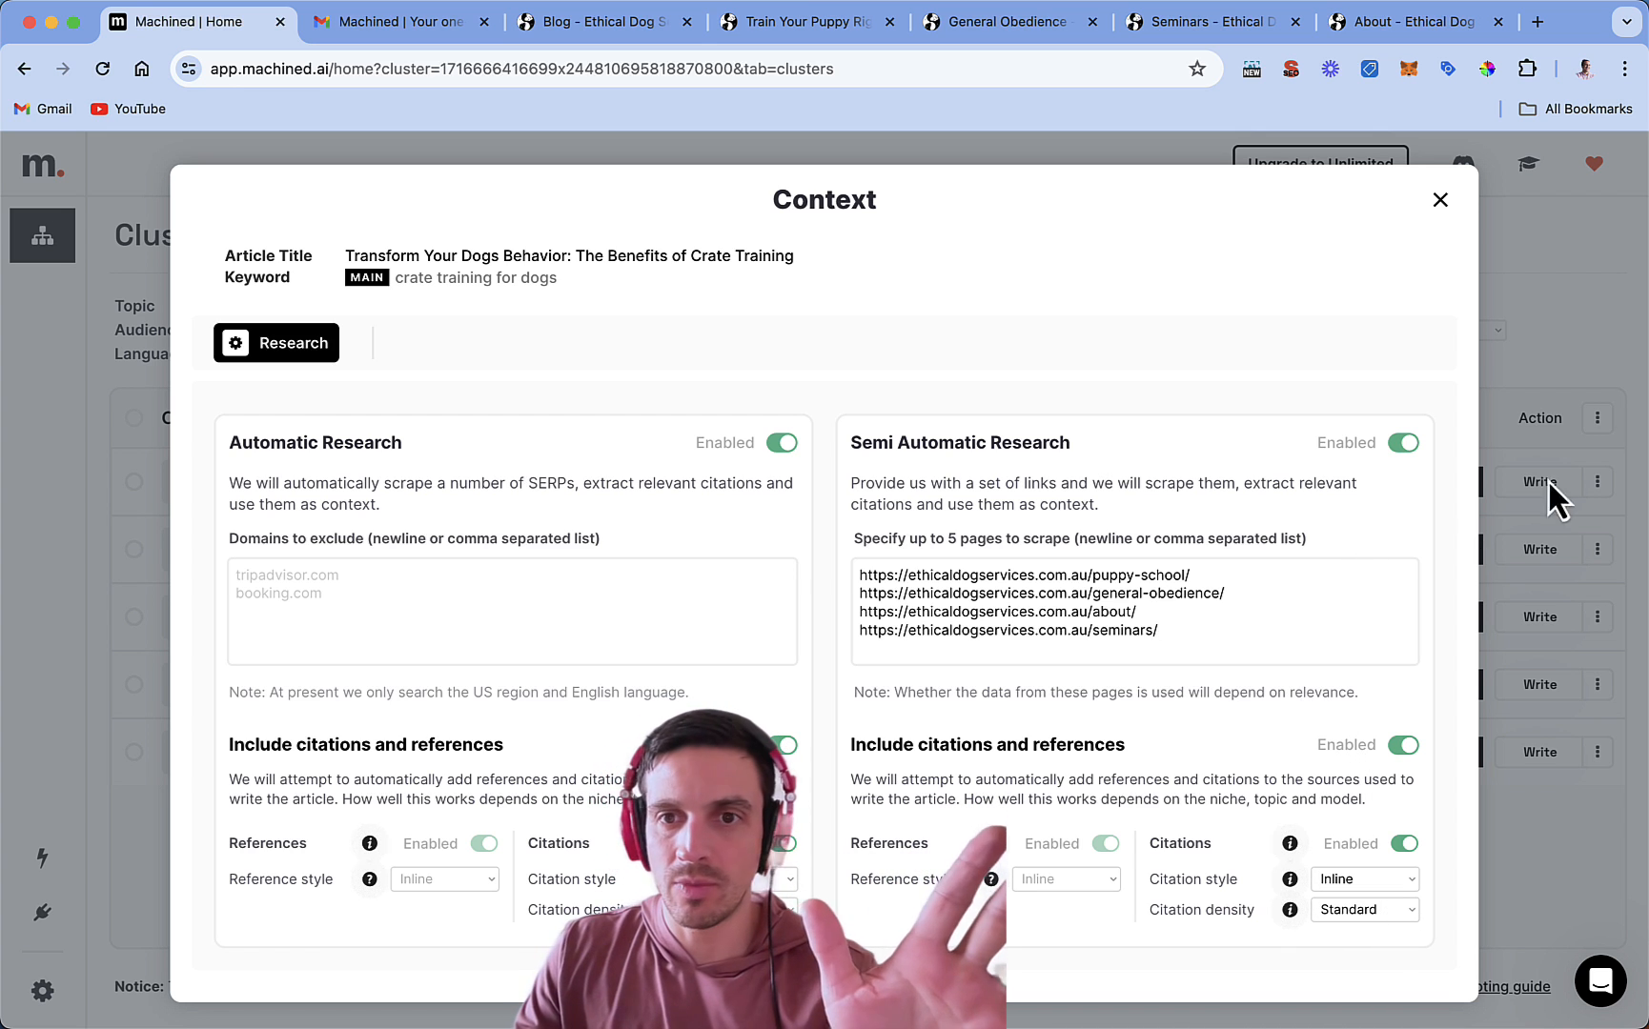
# Copy the four research links from the crate training article's context settings.
pyautogui.click(1541, 309)
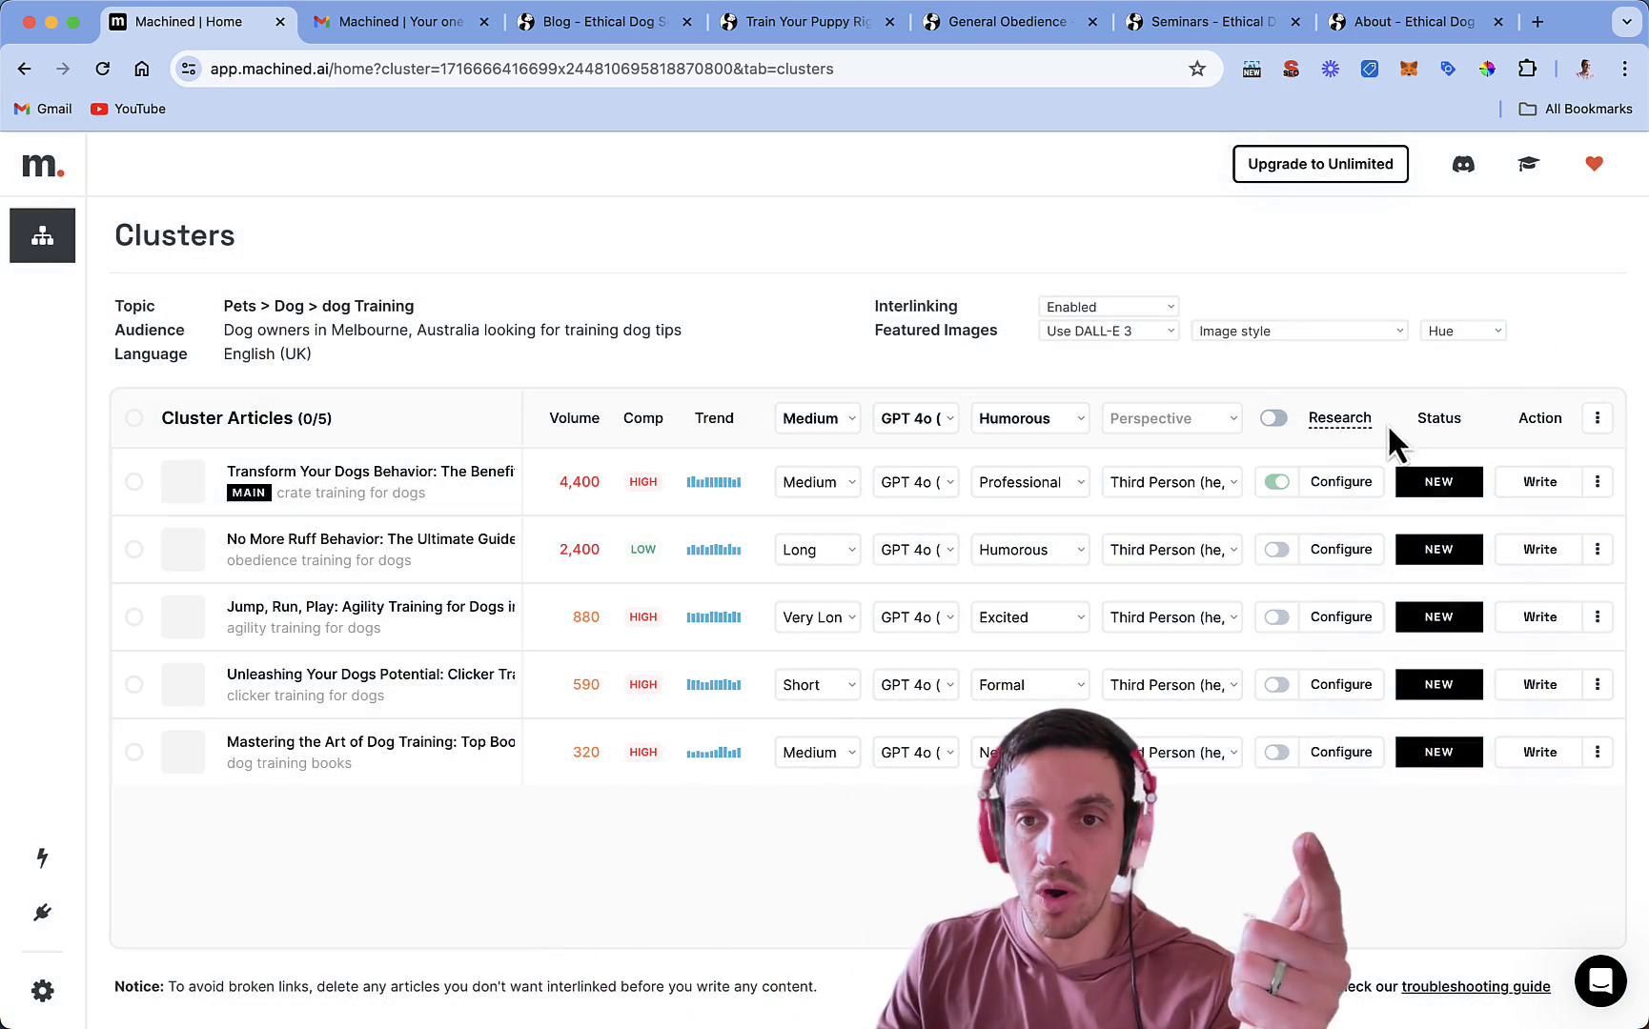
pyautogui.click(1341, 481)
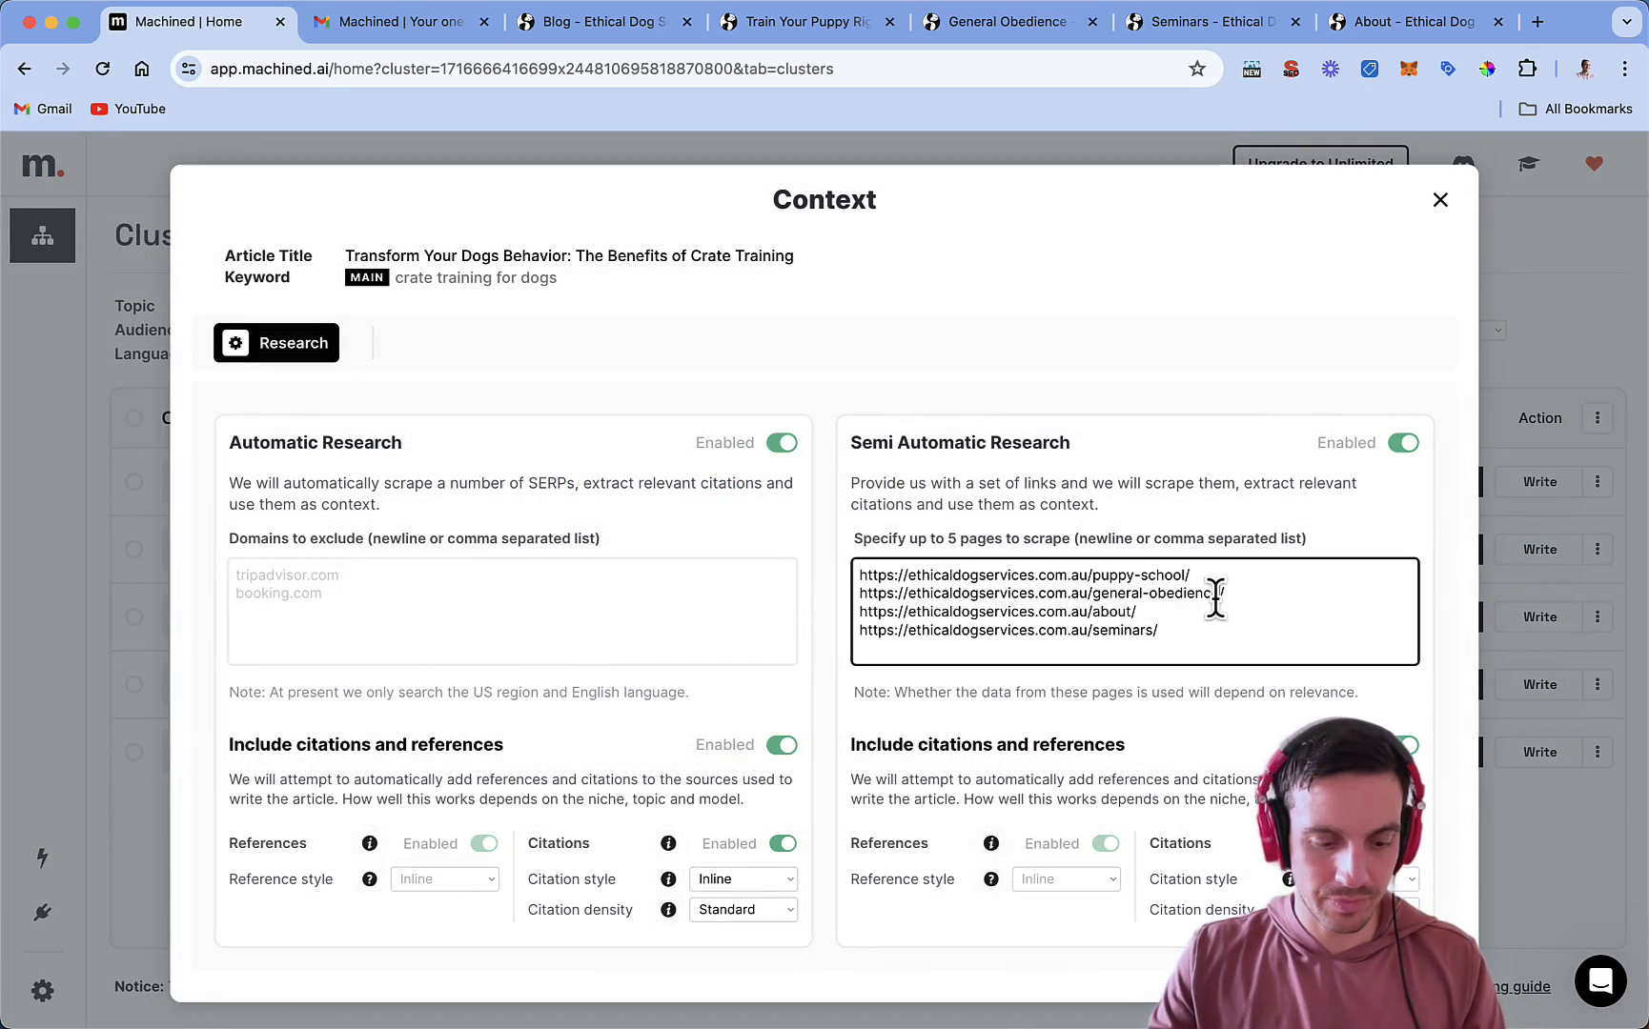
pyautogui.press('super+a')
pyautogui.press('super+c')
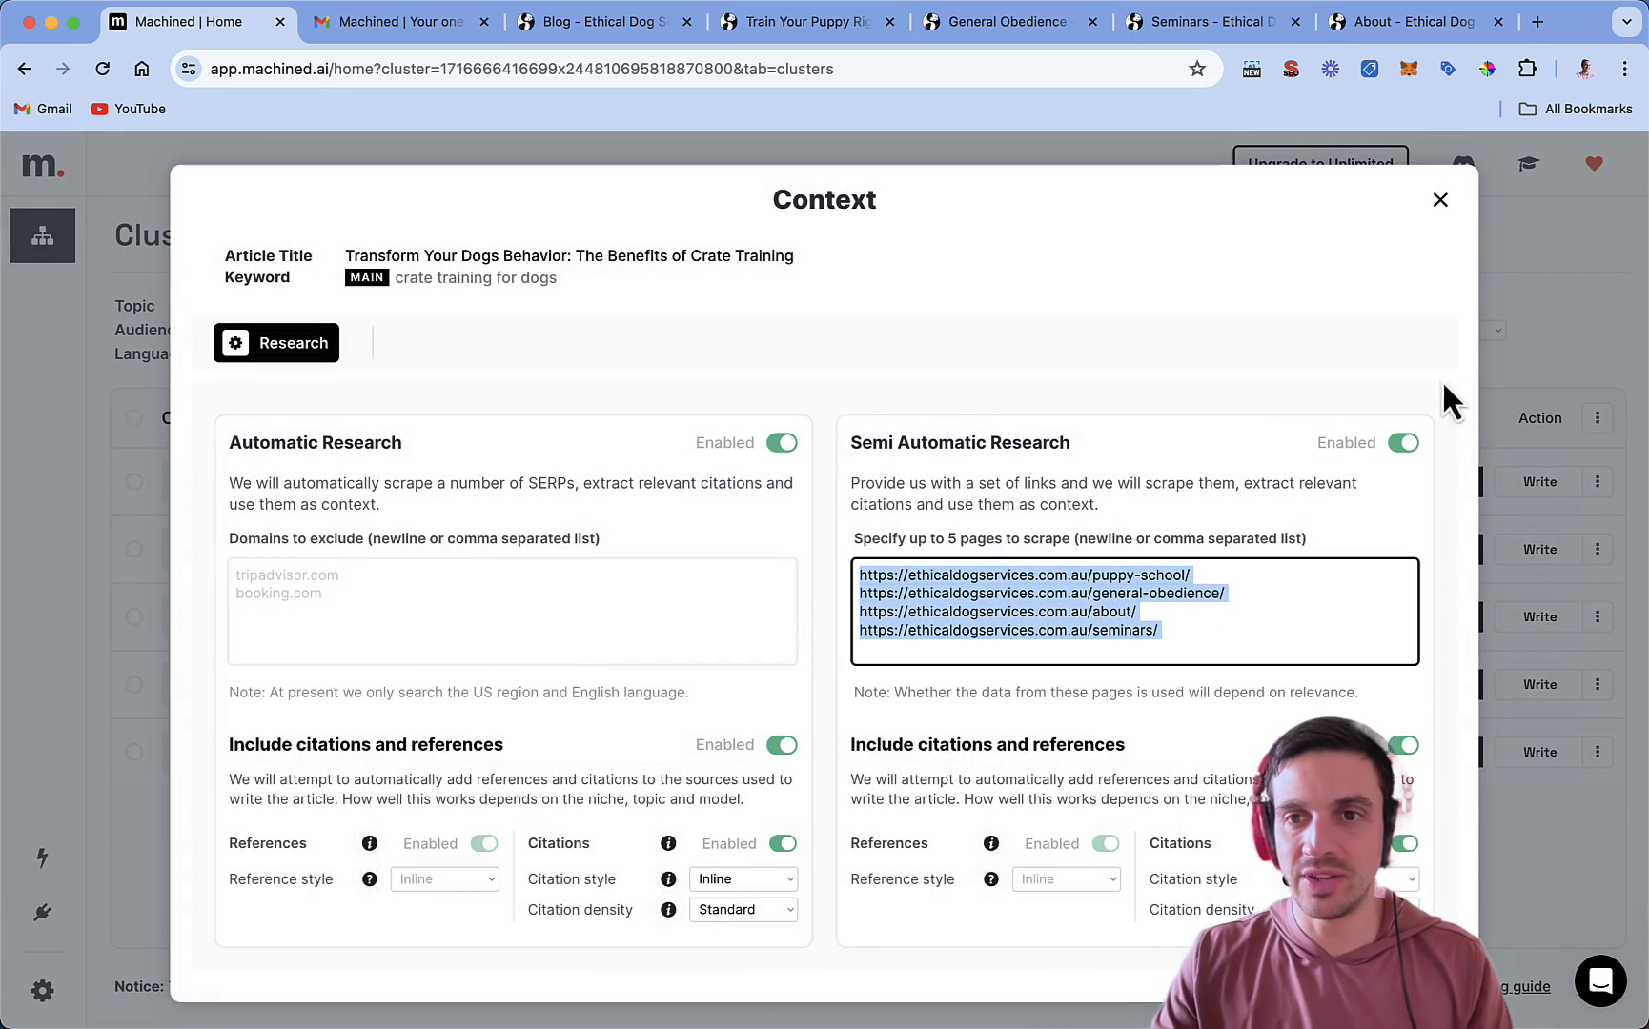
pyautogui.click(1514, 363)
# Enable semi automatic research with the four links on the obedience training article.
pyautogui.click(1341, 549)
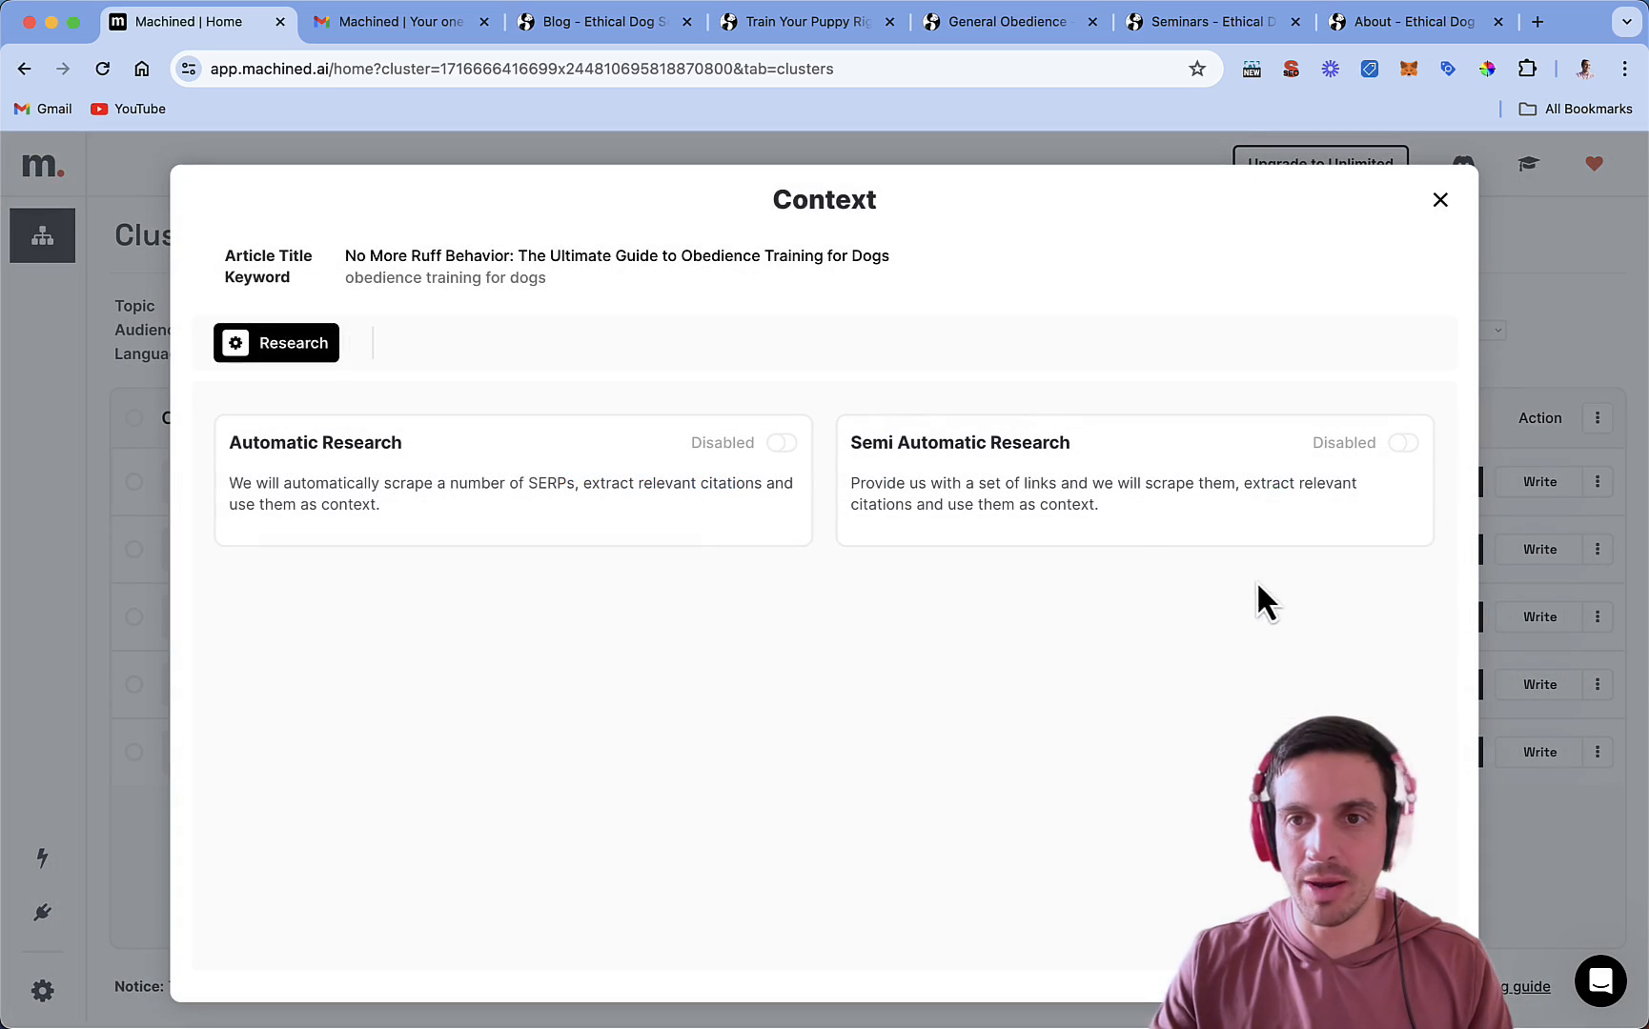
pyautogui.click(1403, 443)
pyautogui.press('super+v')
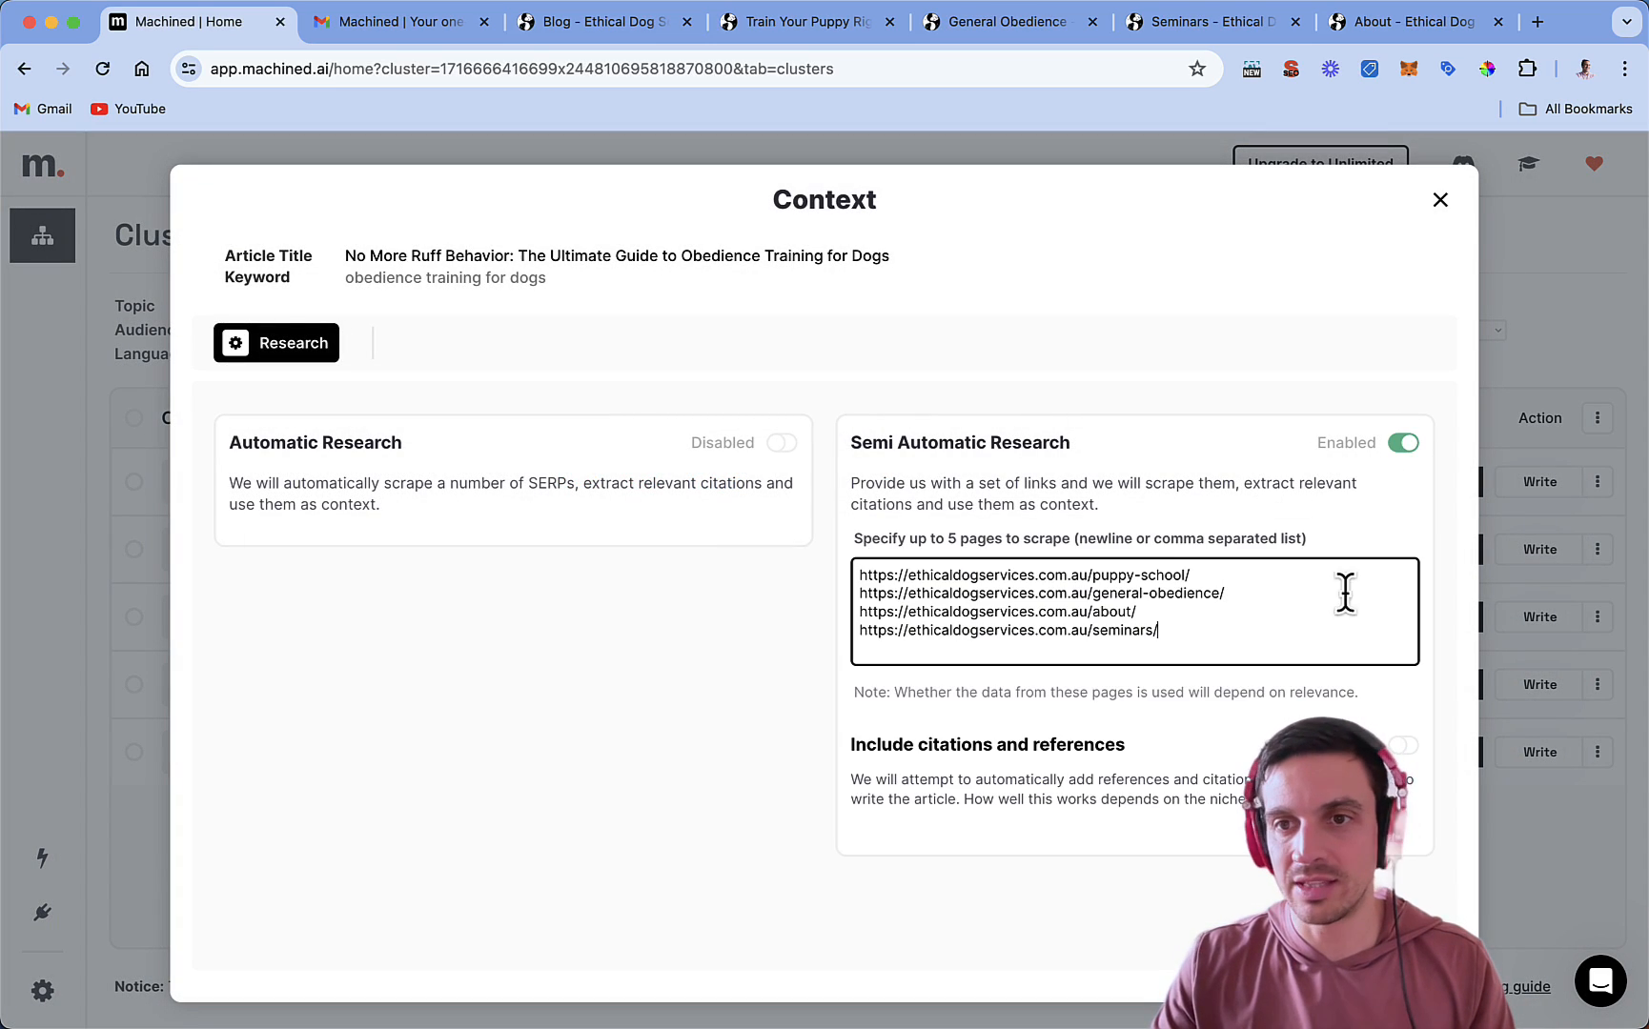
pyautogui.click(1487, 581)
# Enable semi automatic research with the four links on the agility training article.
pyautogui.click(1341, 616)
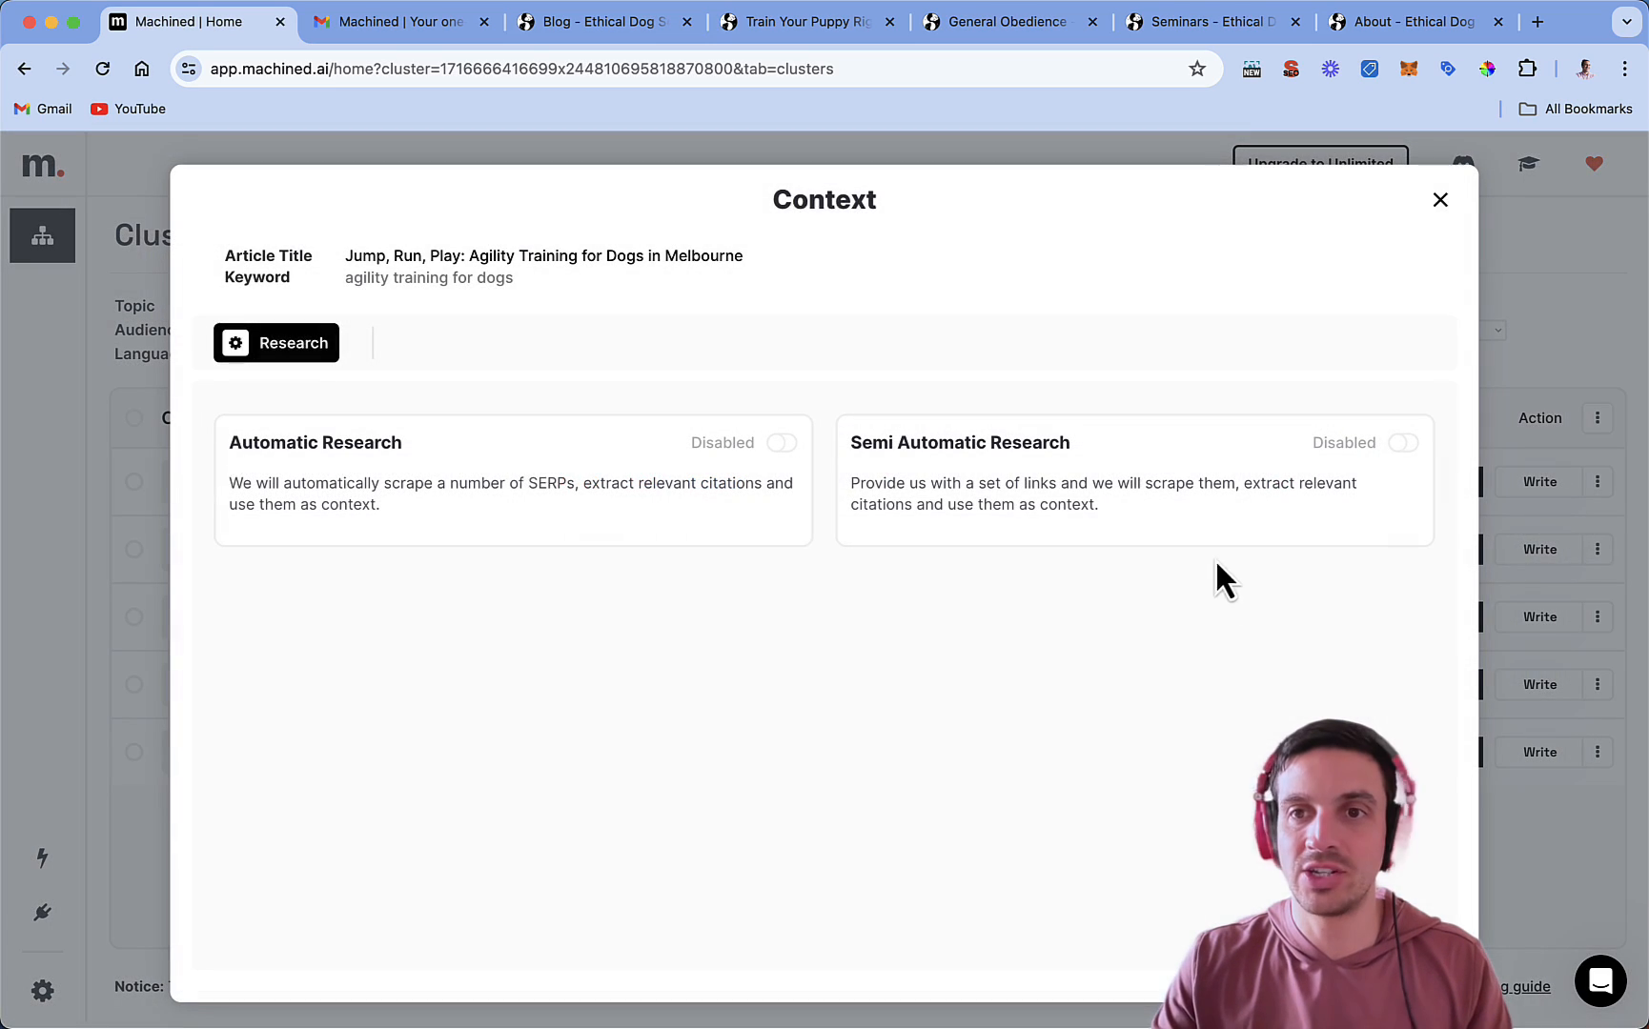
pyautogui.click(1403, 443)
pyautogui.click(1258, 581)
pyautogui.press('super+v')
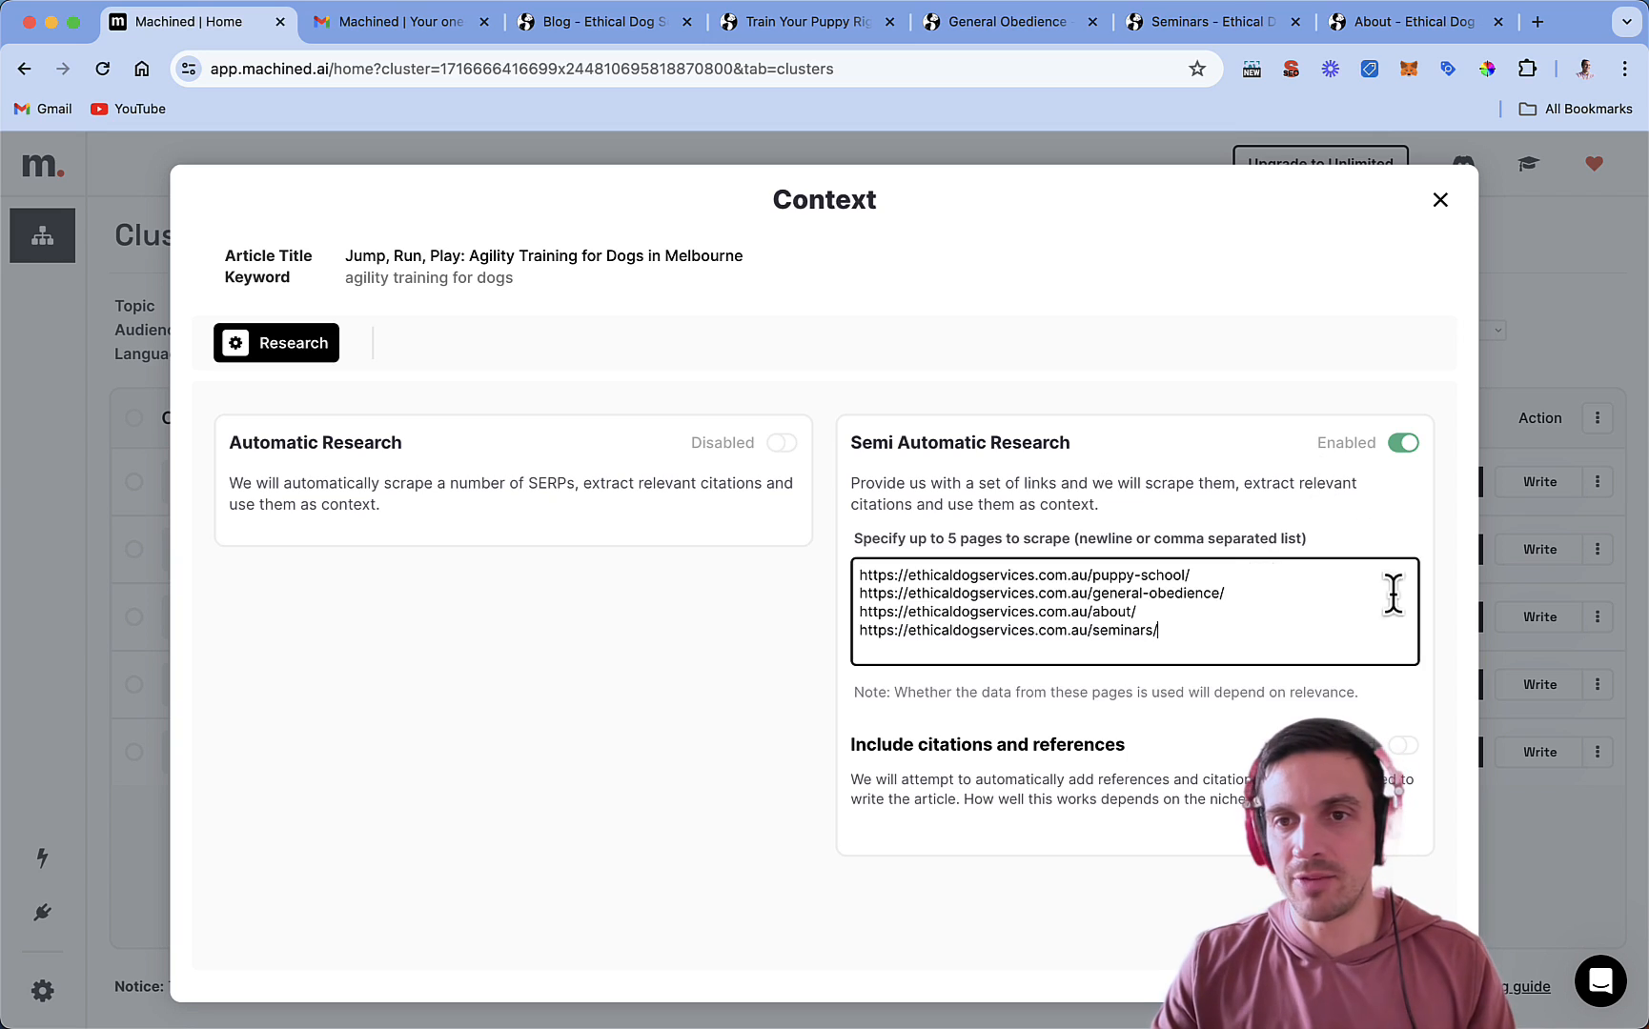
pyautogui.click(1502, 584)
# Enable semi automatic research with the four links on the clicker training article.
pyautogui.click(1341, 684)
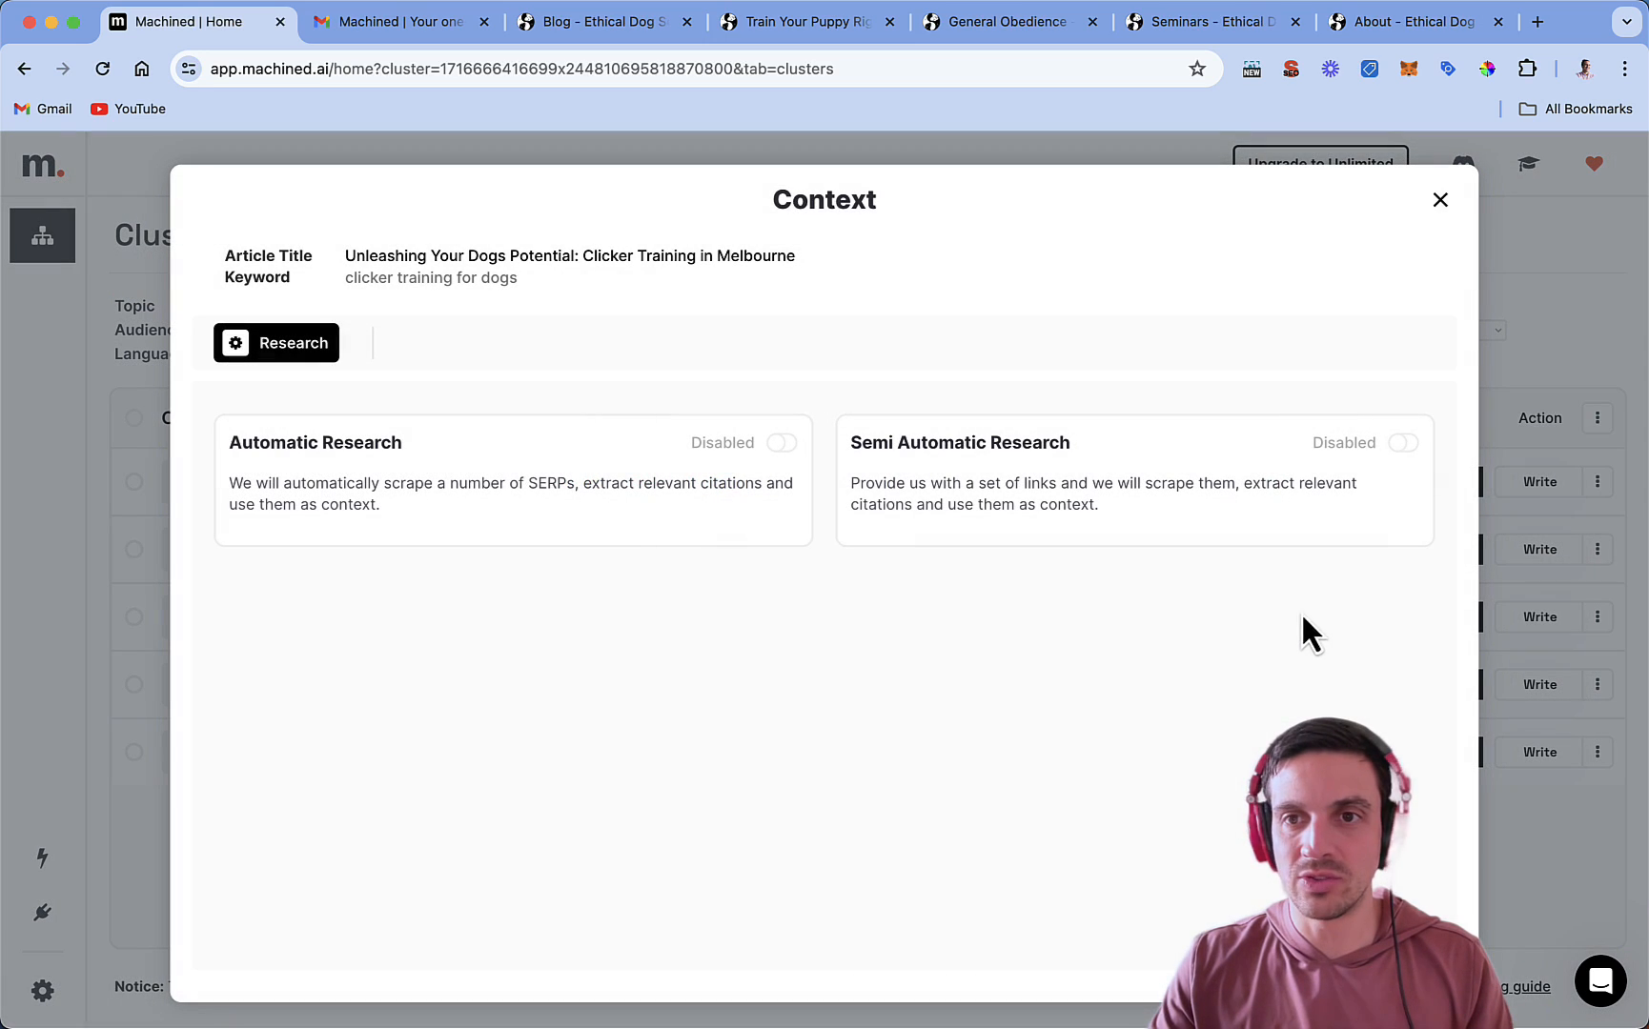
pyautogui.click(1403, 442)
pyautogui.click(1232, 573)
pyautogui.press('super+v')
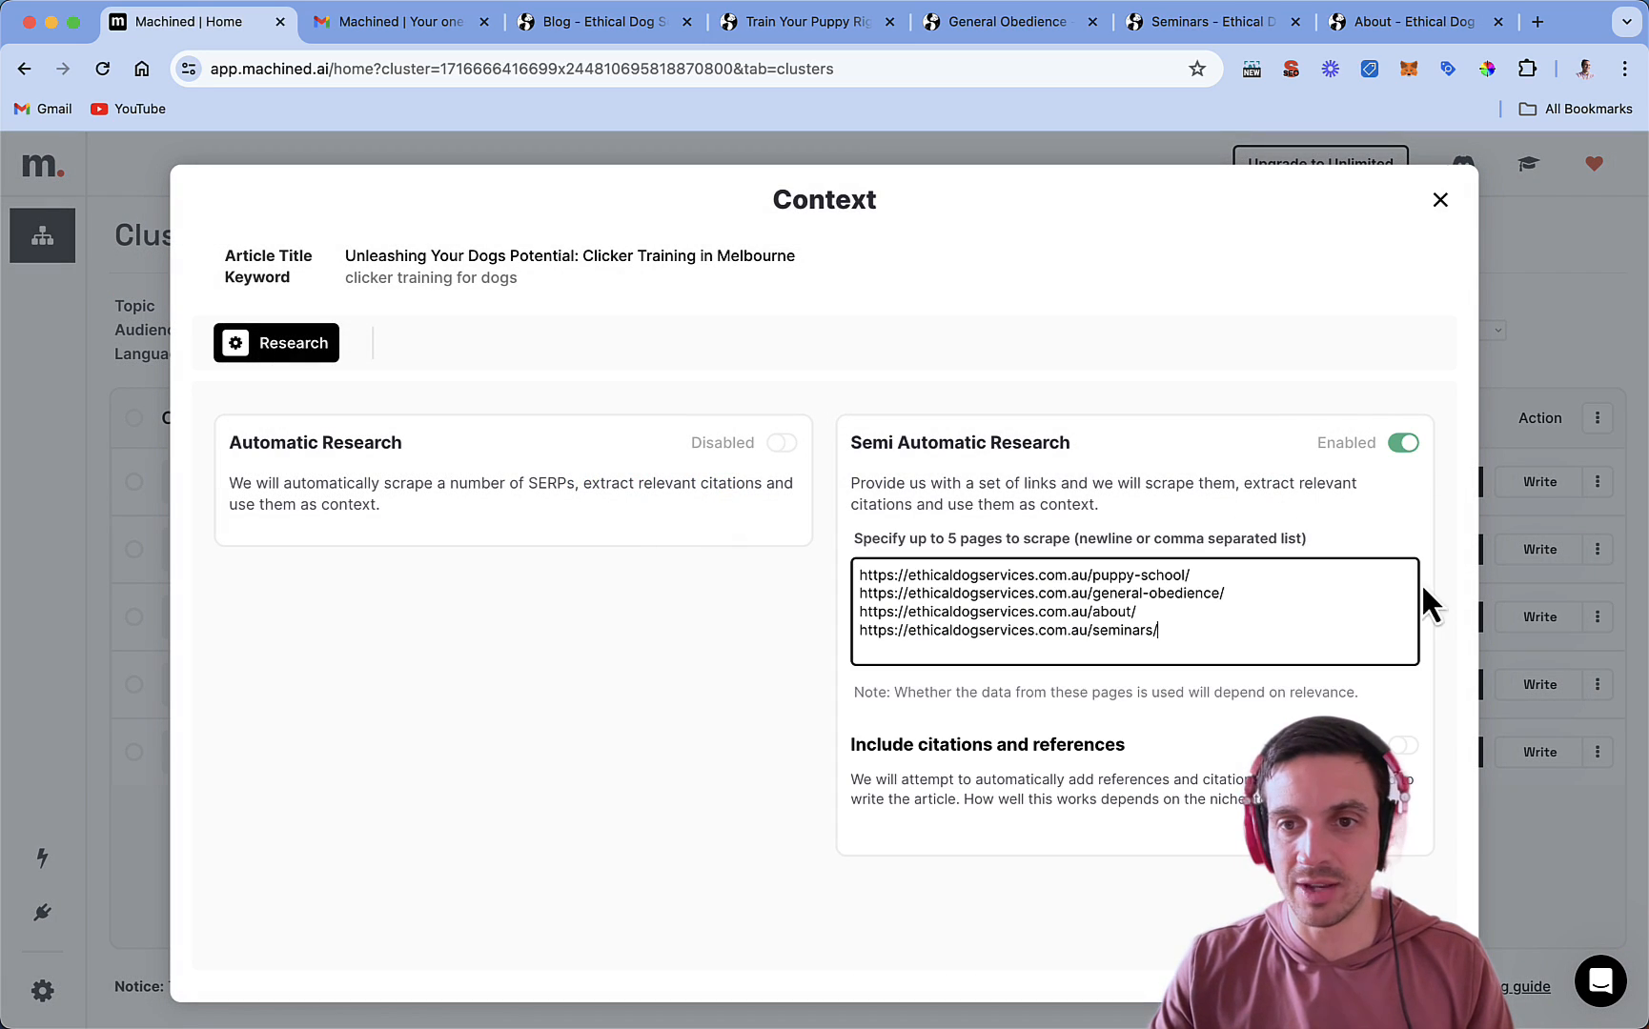
pyautogui.click(1567, 569)
# Enable semi automatic research with the four links on the dog training books article.
pyautogui.click(1340, 751)
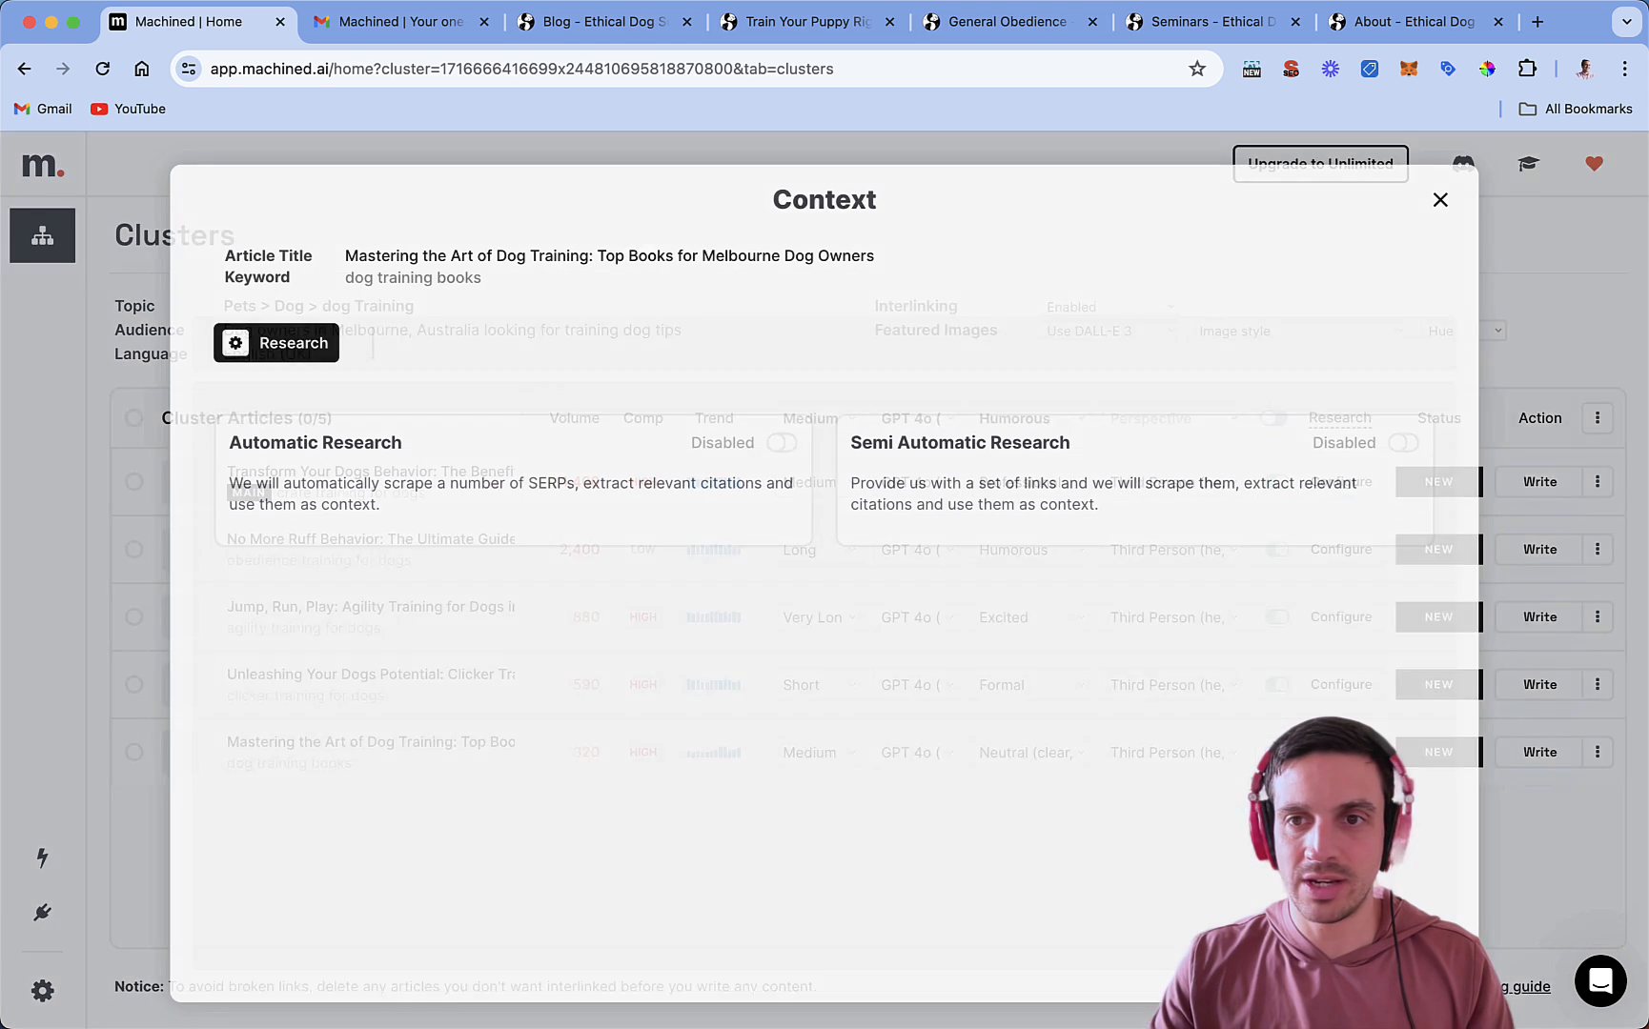
pyautogui.click(1403, 442)
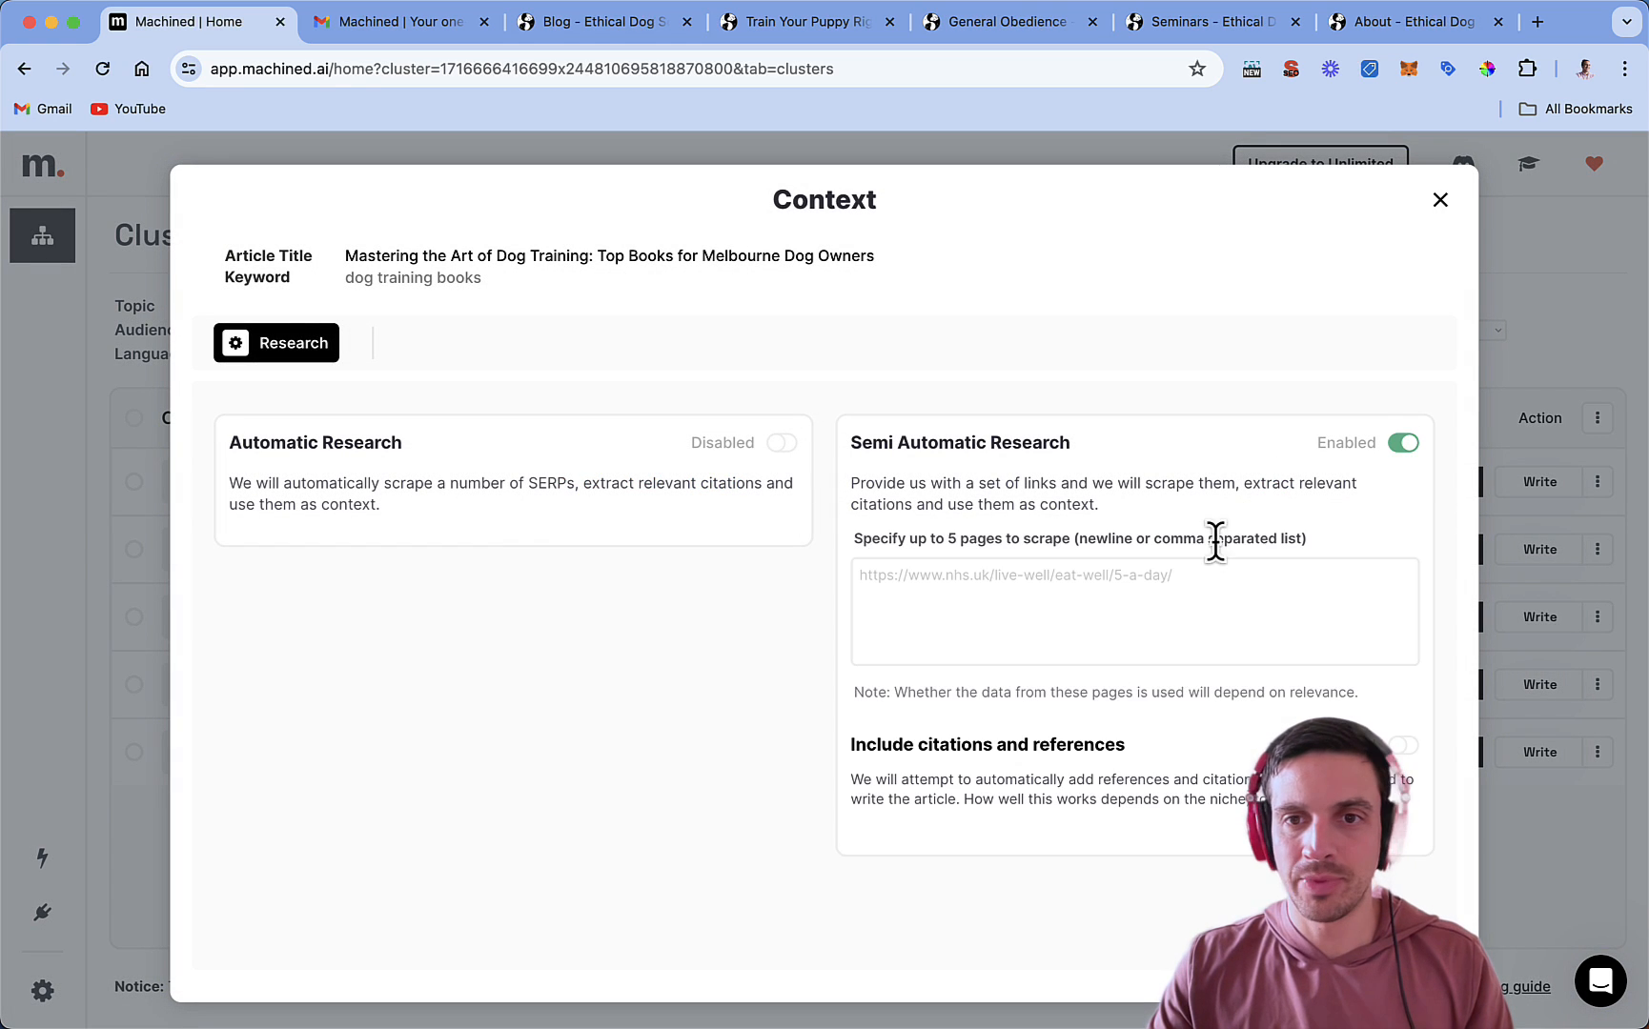
pyautogui.click(1211, 573)
pyautogui.write('https://ethicaldogservices.com.au/puppy-school/ https://ethicaldogservices.com.au/general-obedience/ https://ethicaldogservices.com.au/about/ https://ethicaldogservices.com.au/seminars/')
pyautogui.click(1510, 566)
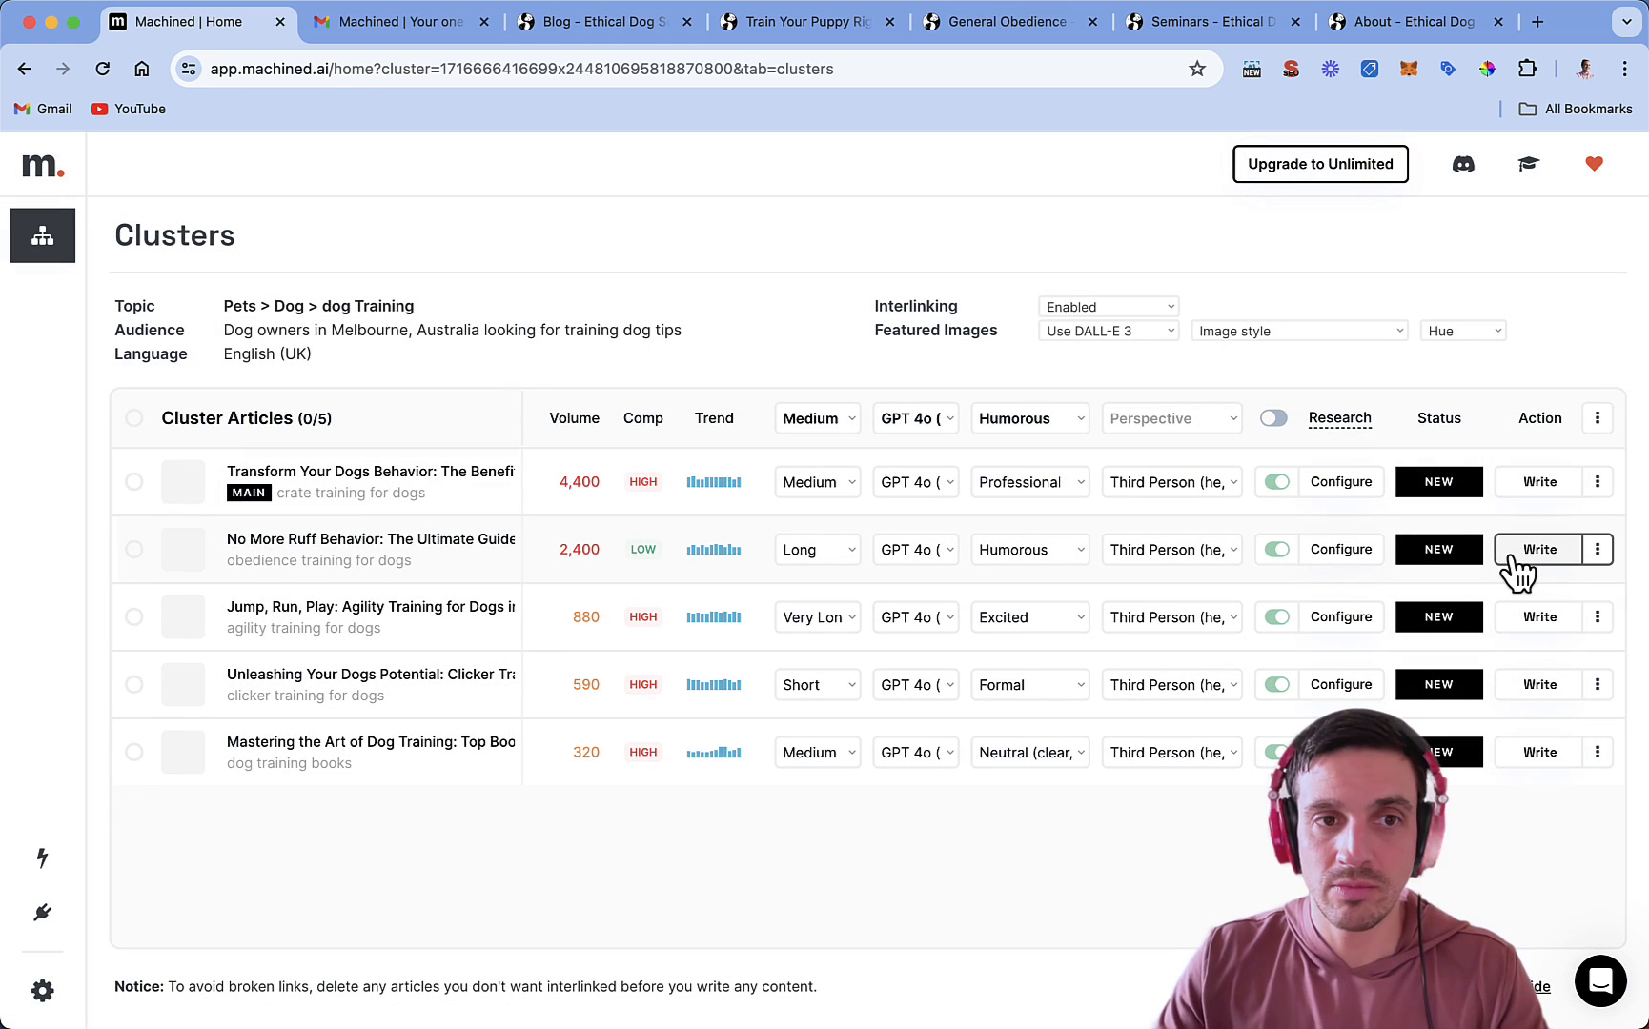
# Select all five cluster articles and start writing them via the bulk Write action.
pyautogui.click(134, 418)
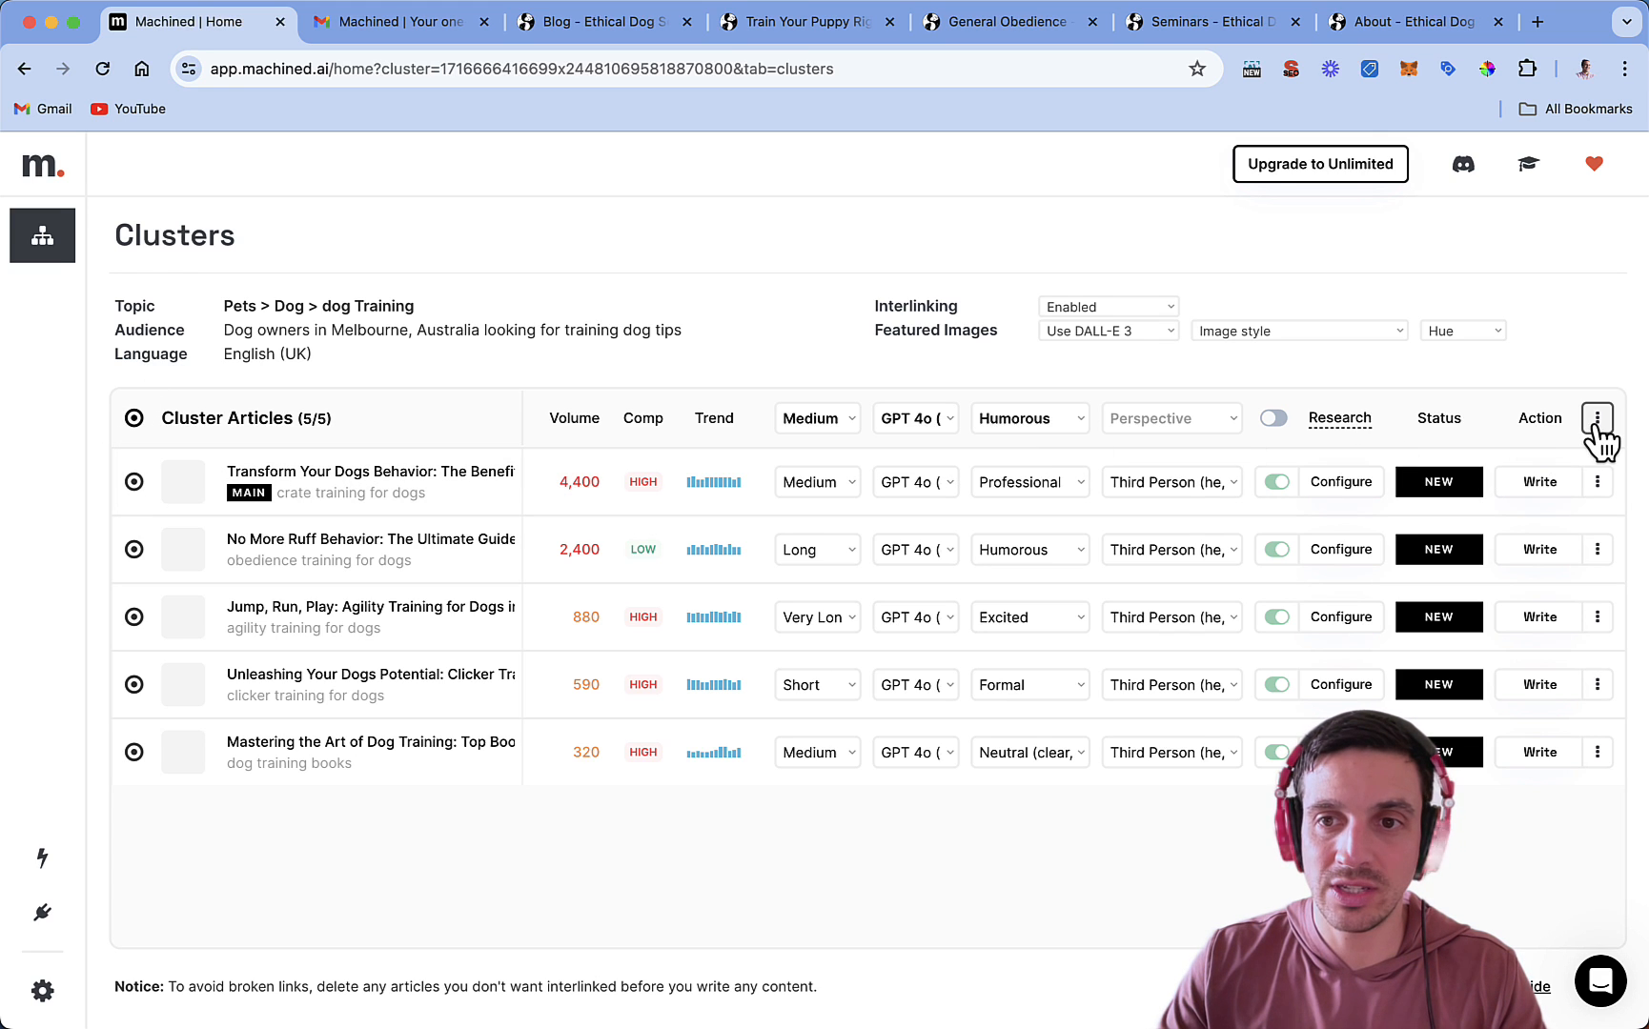
pyautogui.click(1598, 420)
pyautogui.click(1520, 547)
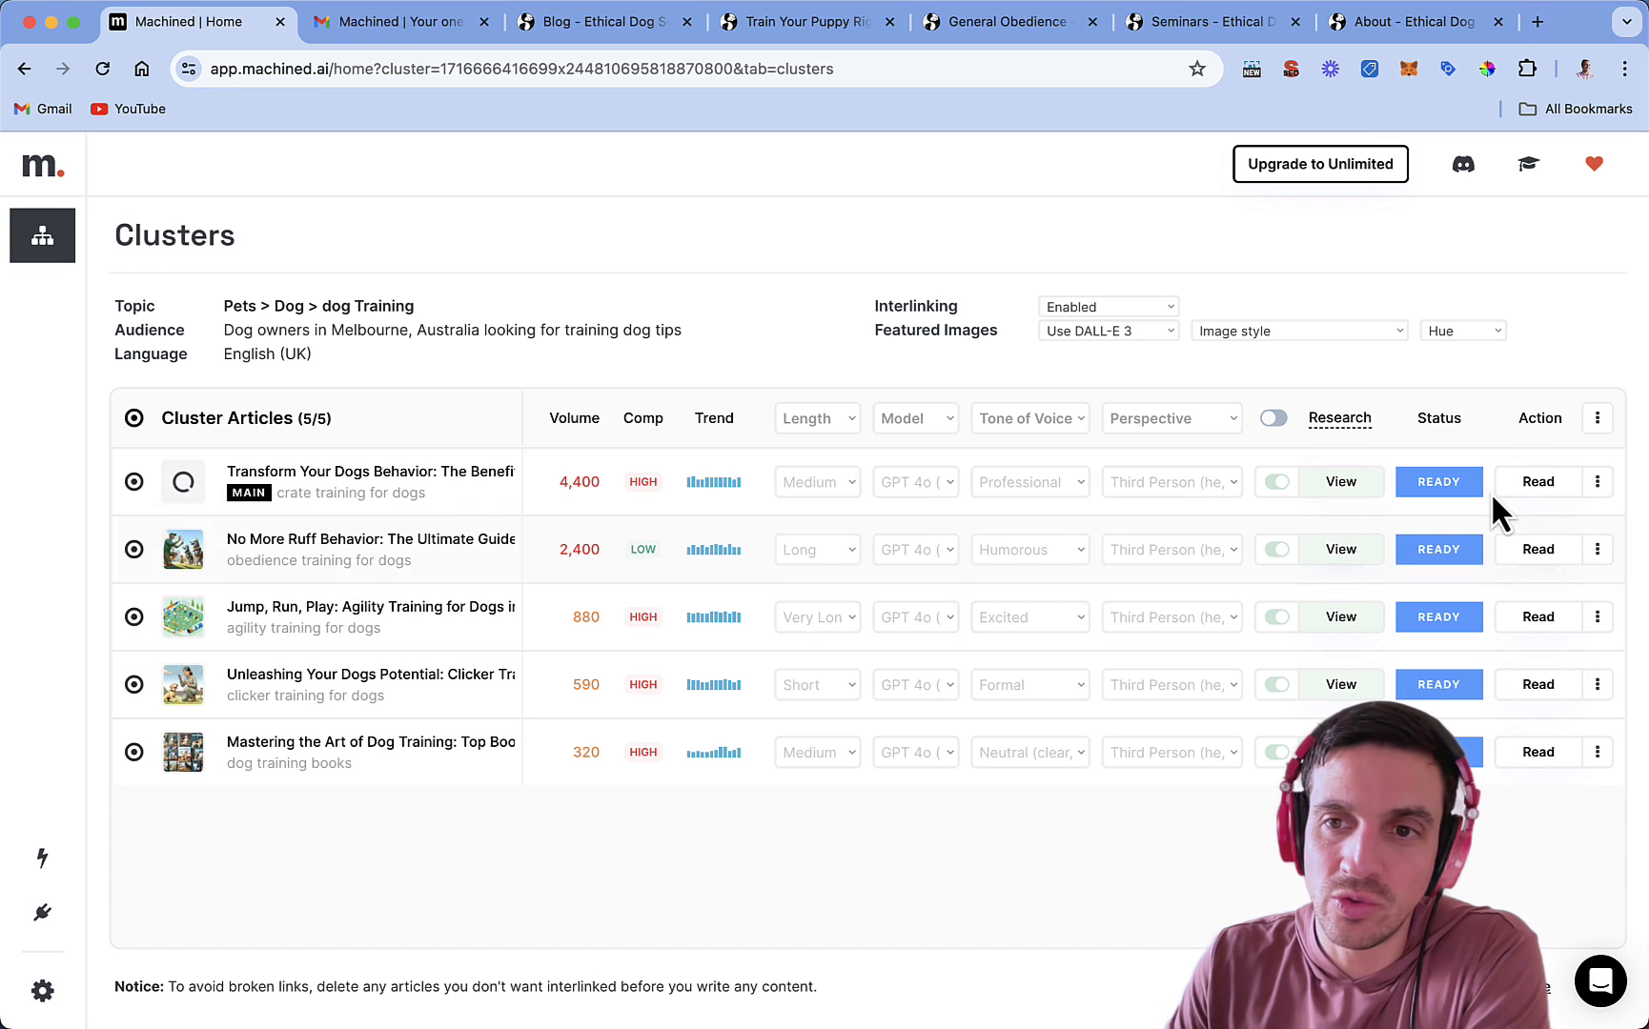
# Preview the obedience article, then grab the Ethical Dog Services blog address from its tab.
pyautogui.click(1536, 549)
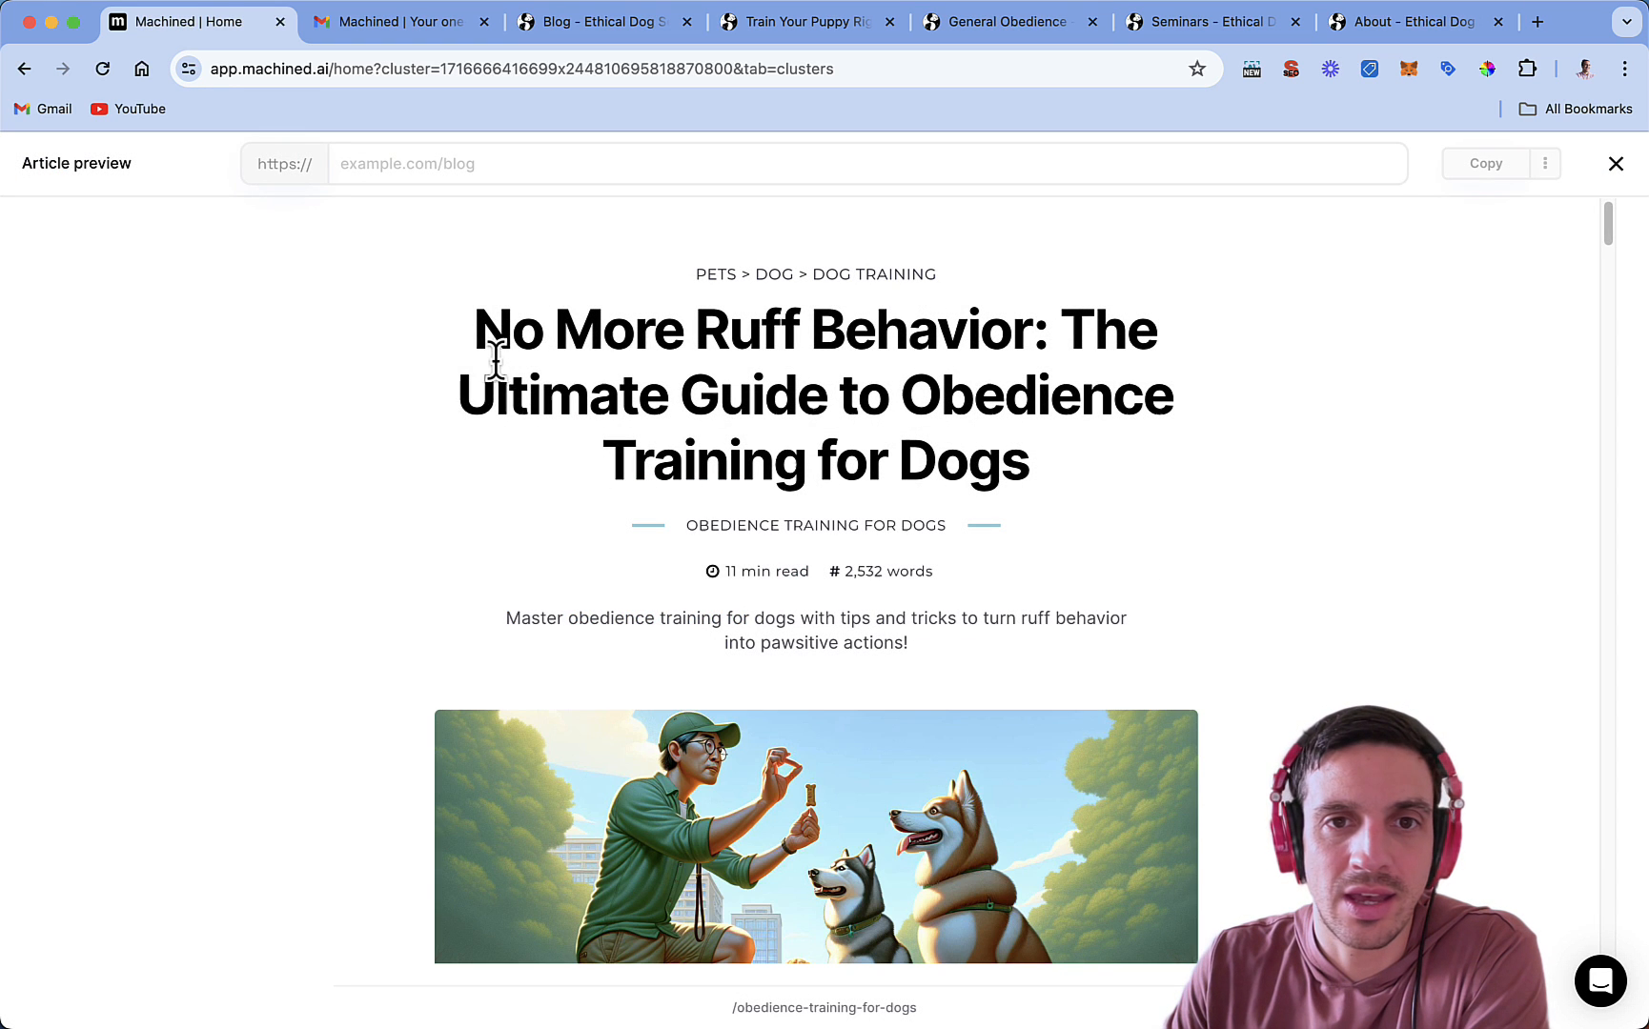
pyautogui.moveTo(474, 332); pyautogui.dragTo(1169, 470)
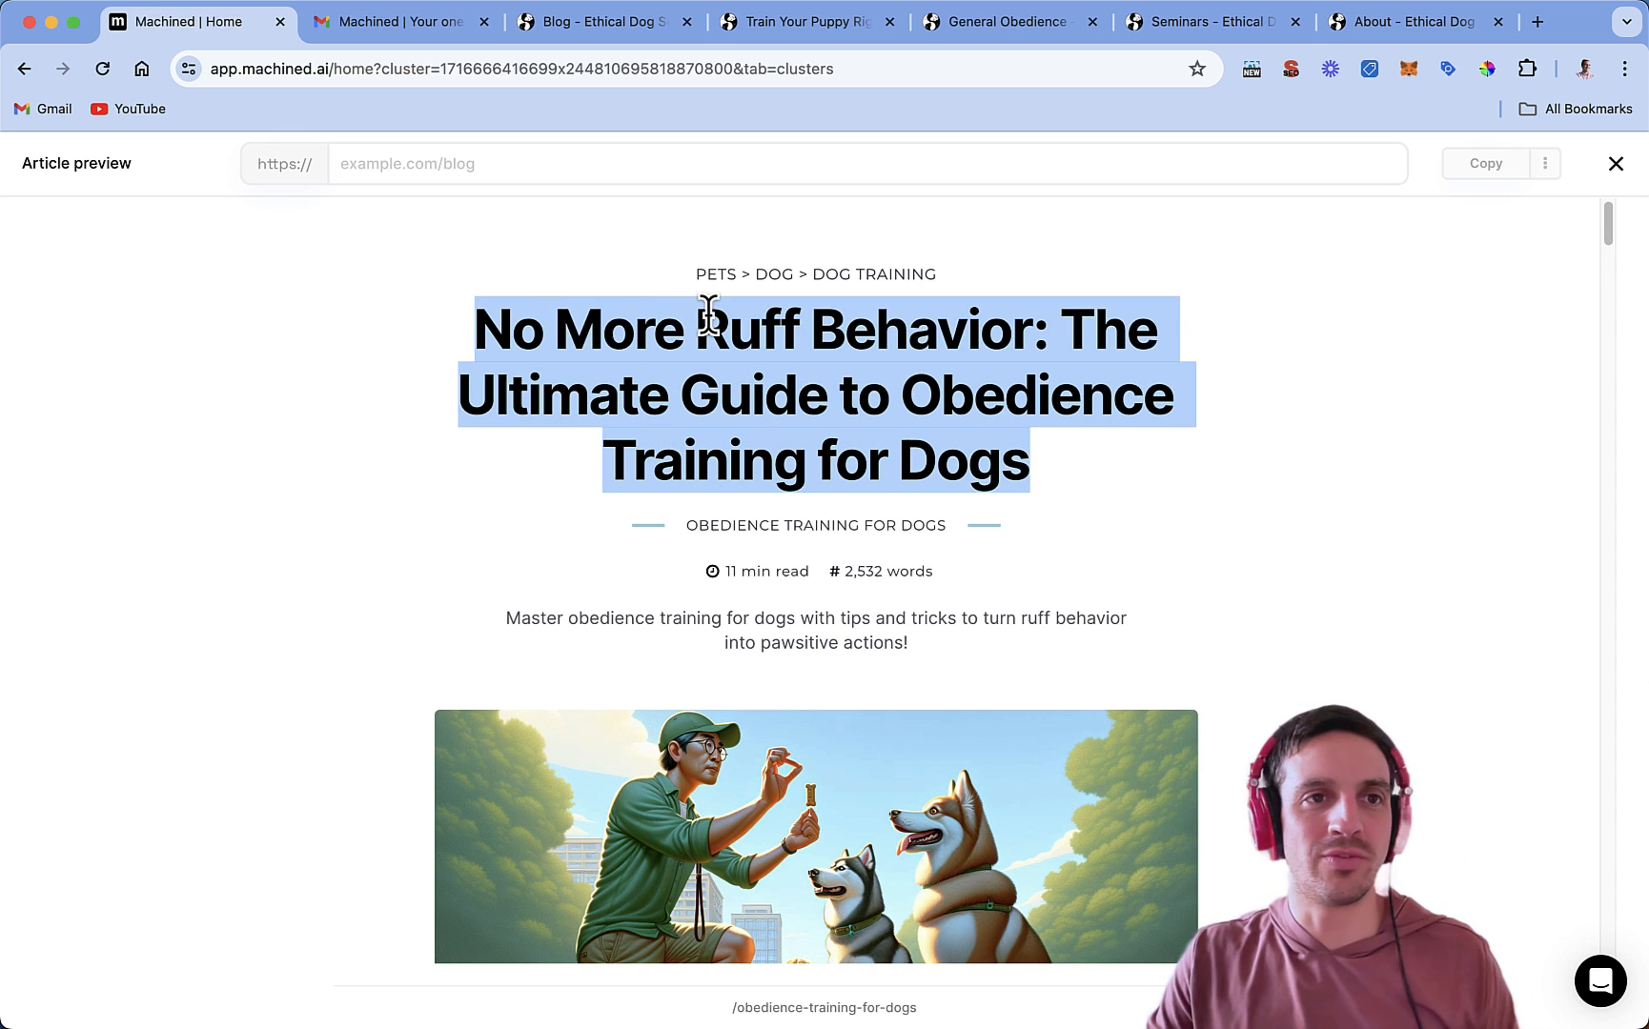
pyautogui.moveTo(865, 163)
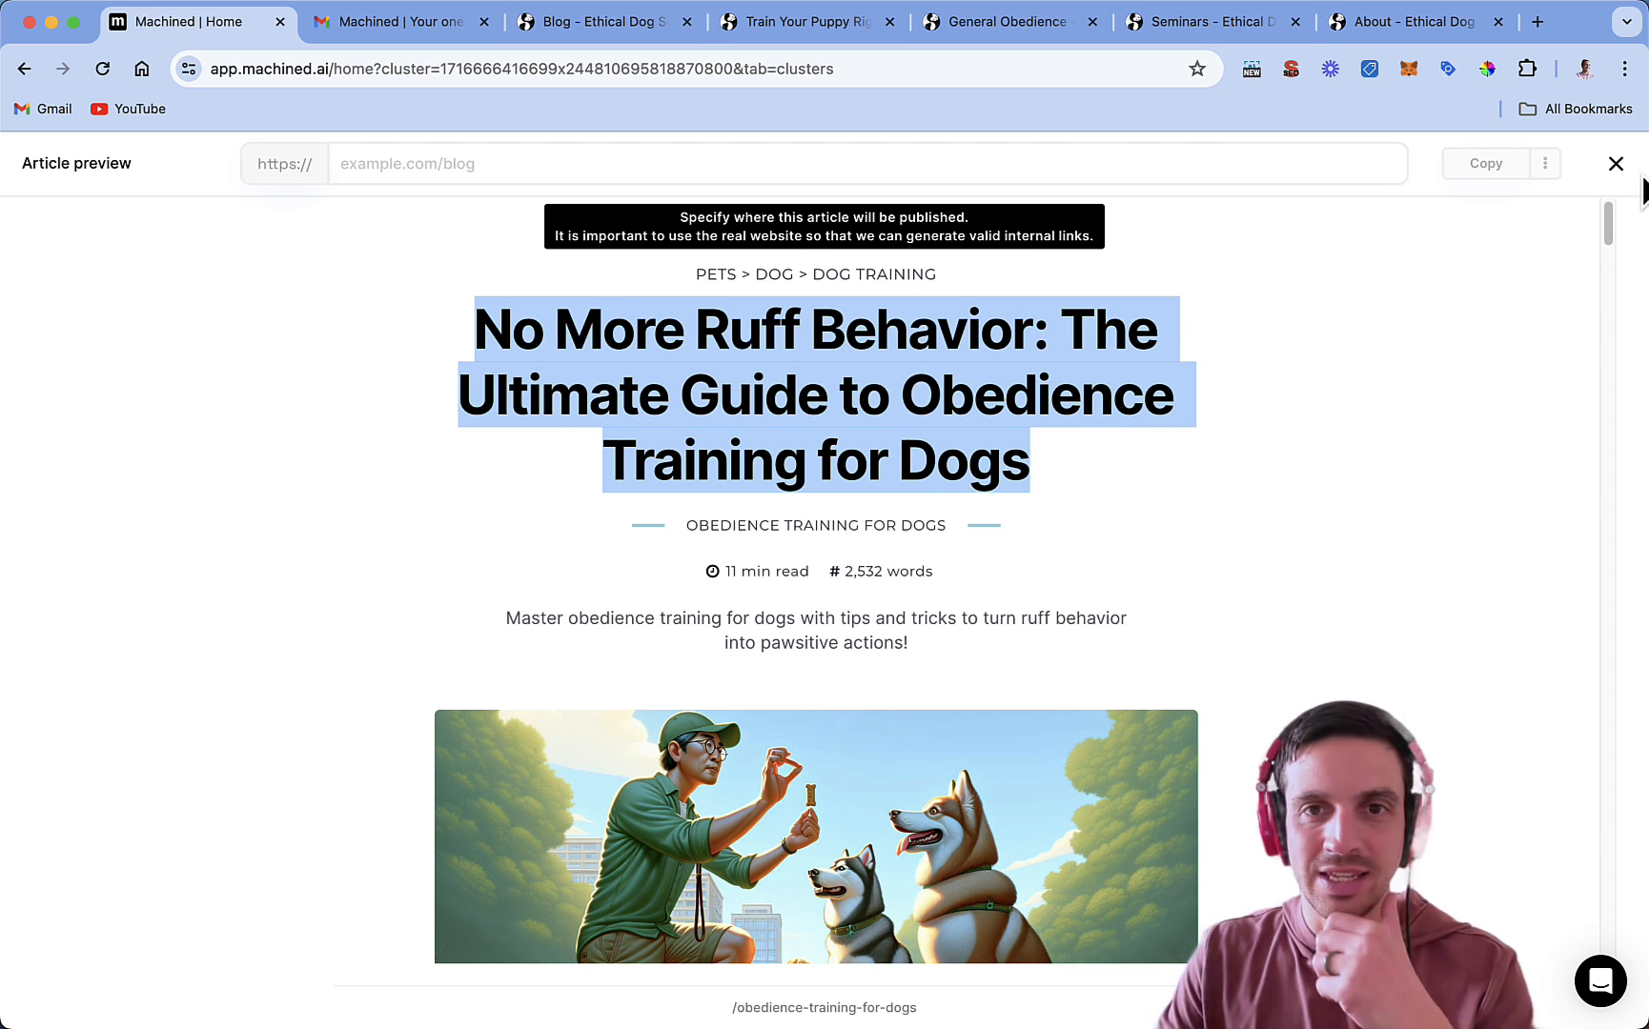
pyautogui.click(1615, 163)
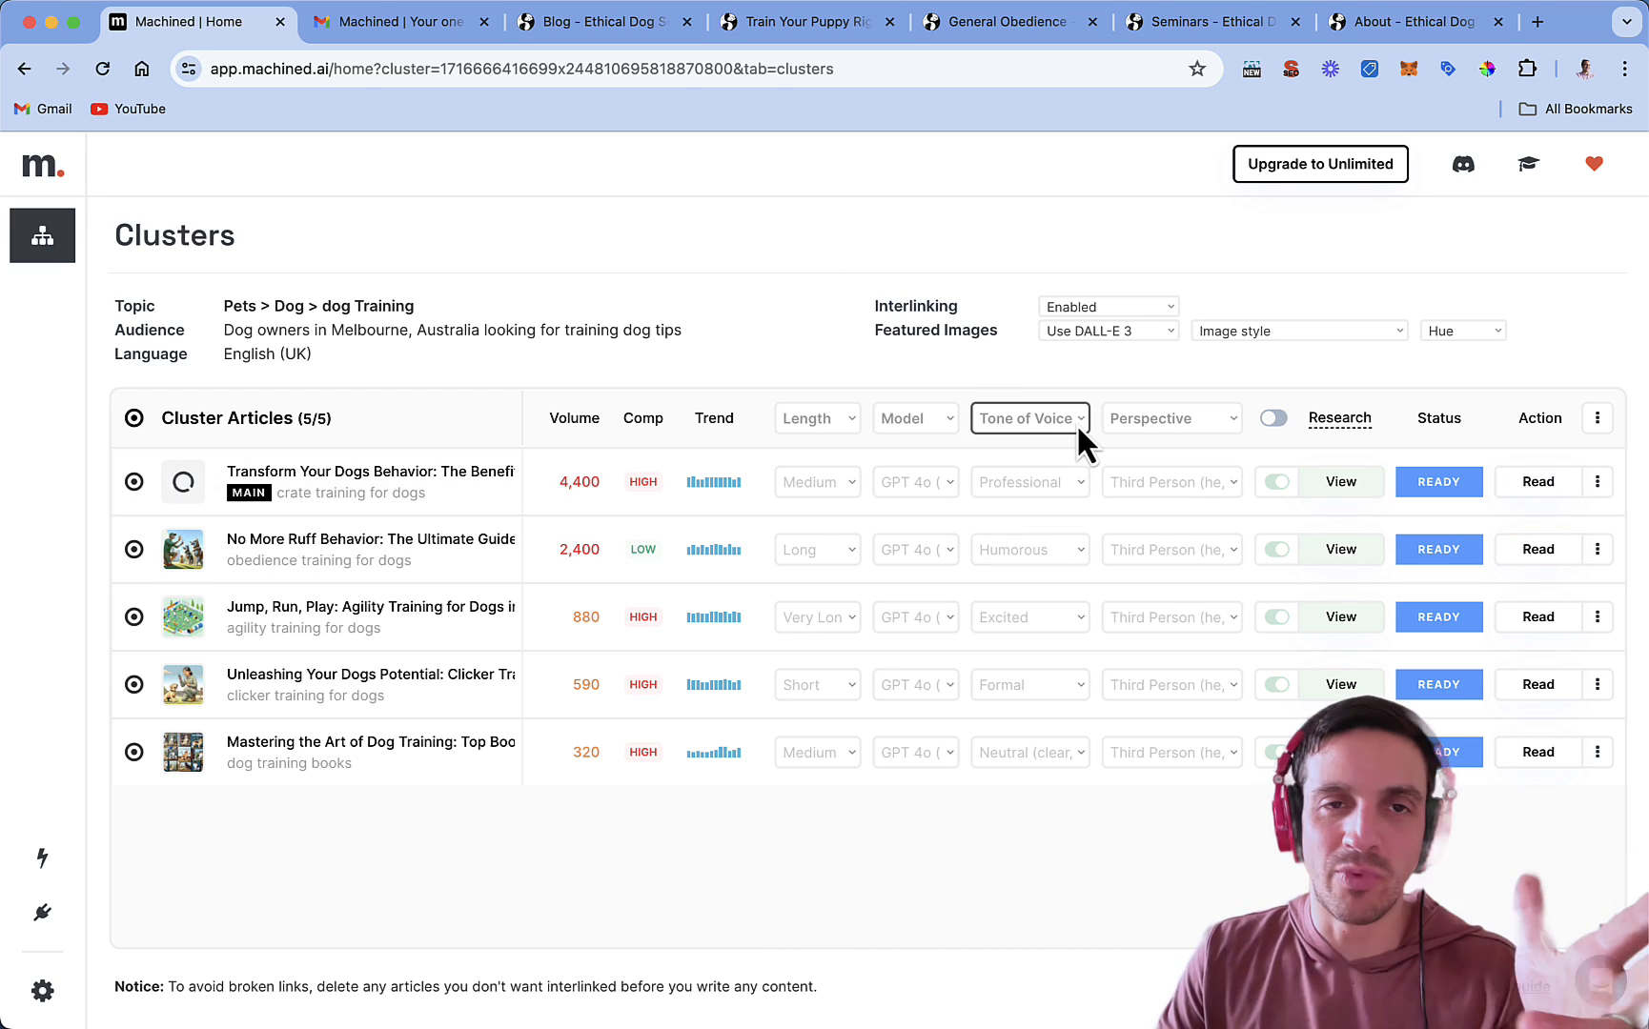
pyautogui.click(603, 21)
pyautogui.click(587, 68)
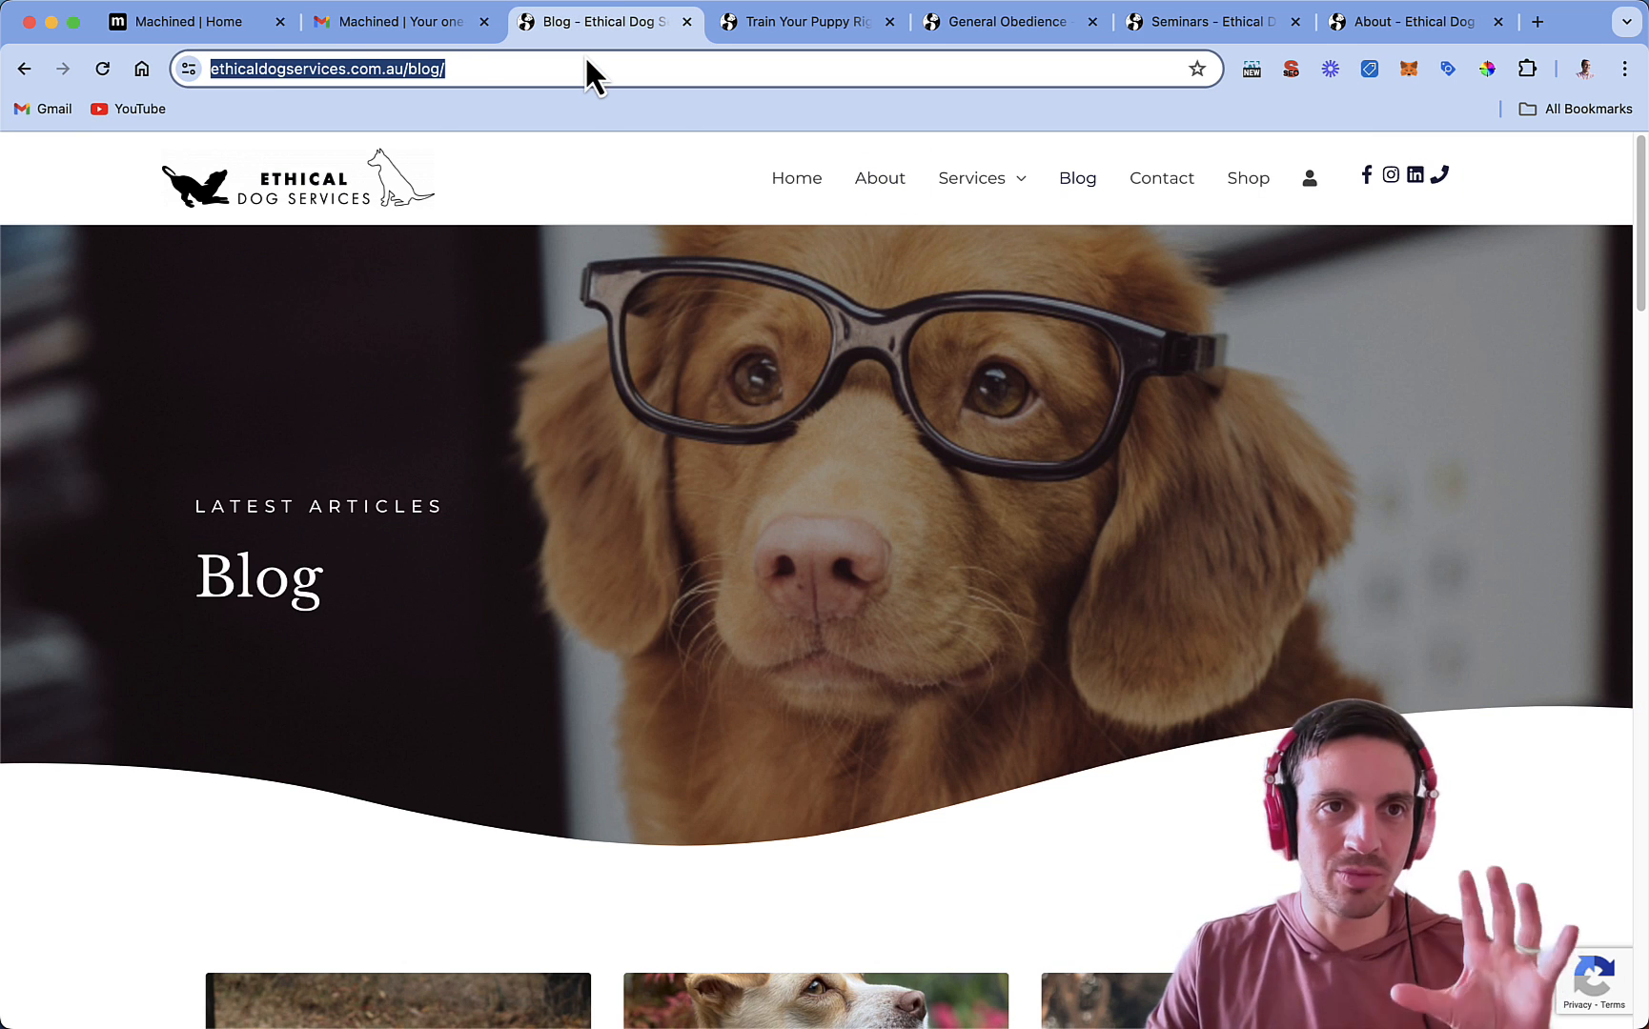
pyautogui.click(188, 22)
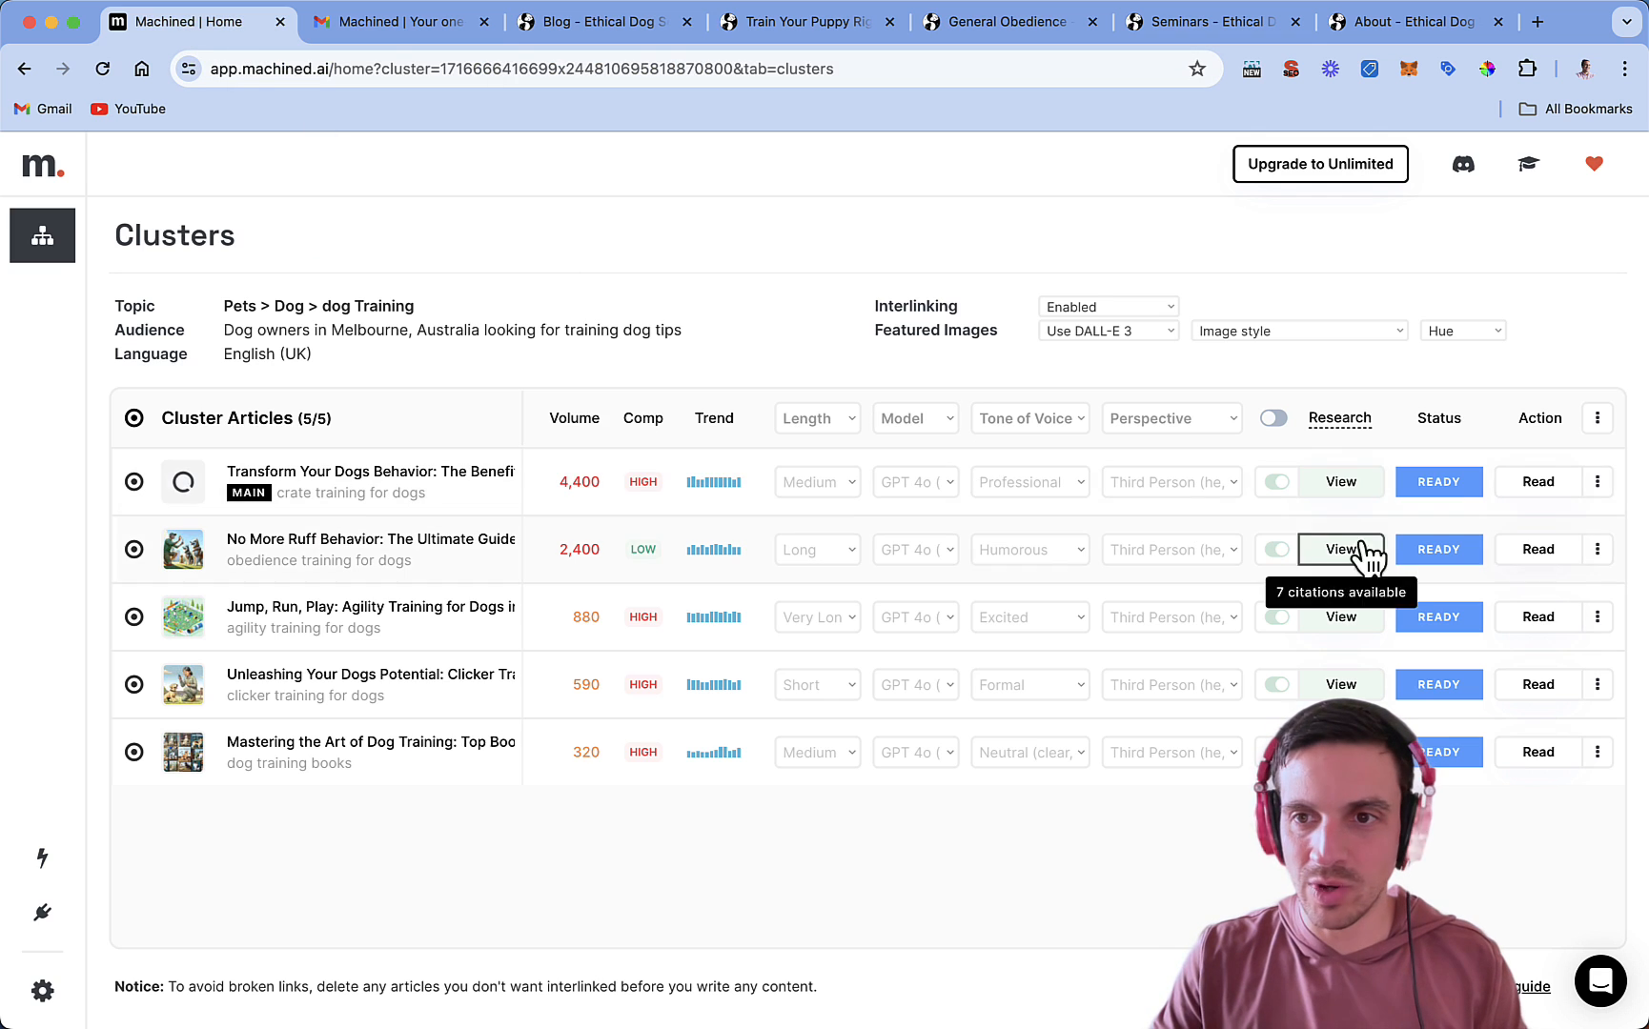
# Set the blog address as the obedience article's publishing site and reopen its preview.
pyautogui.click(1539, 549)
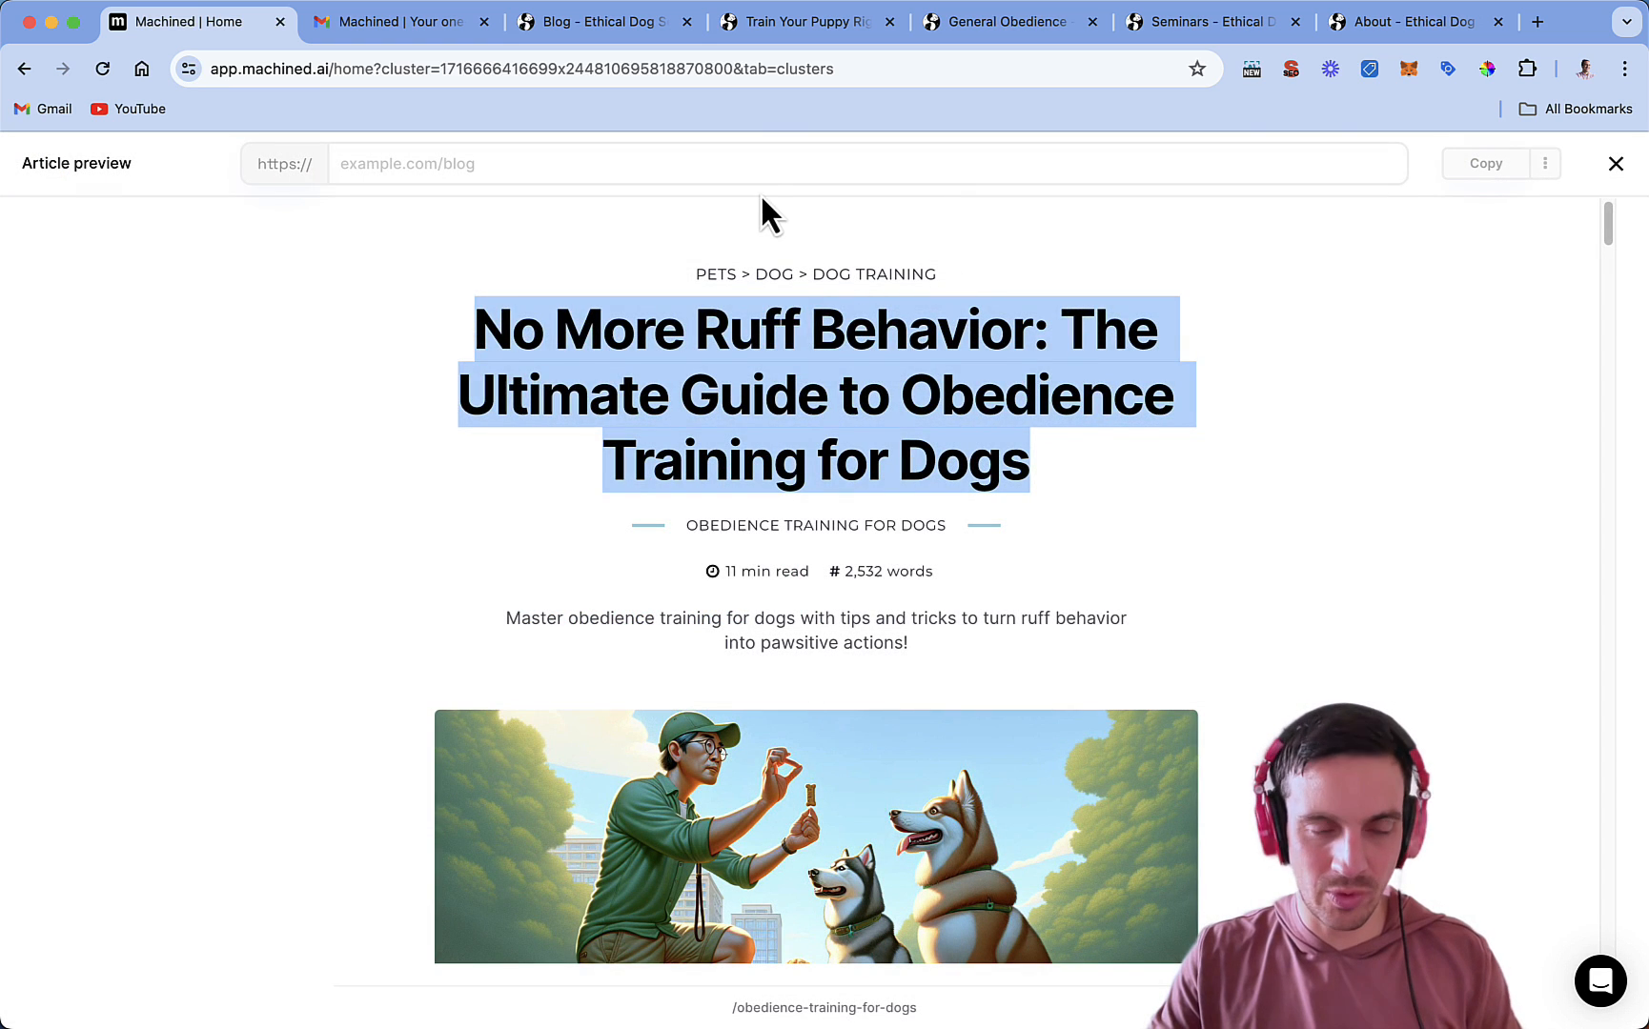
pyautogui.click(750, 168)
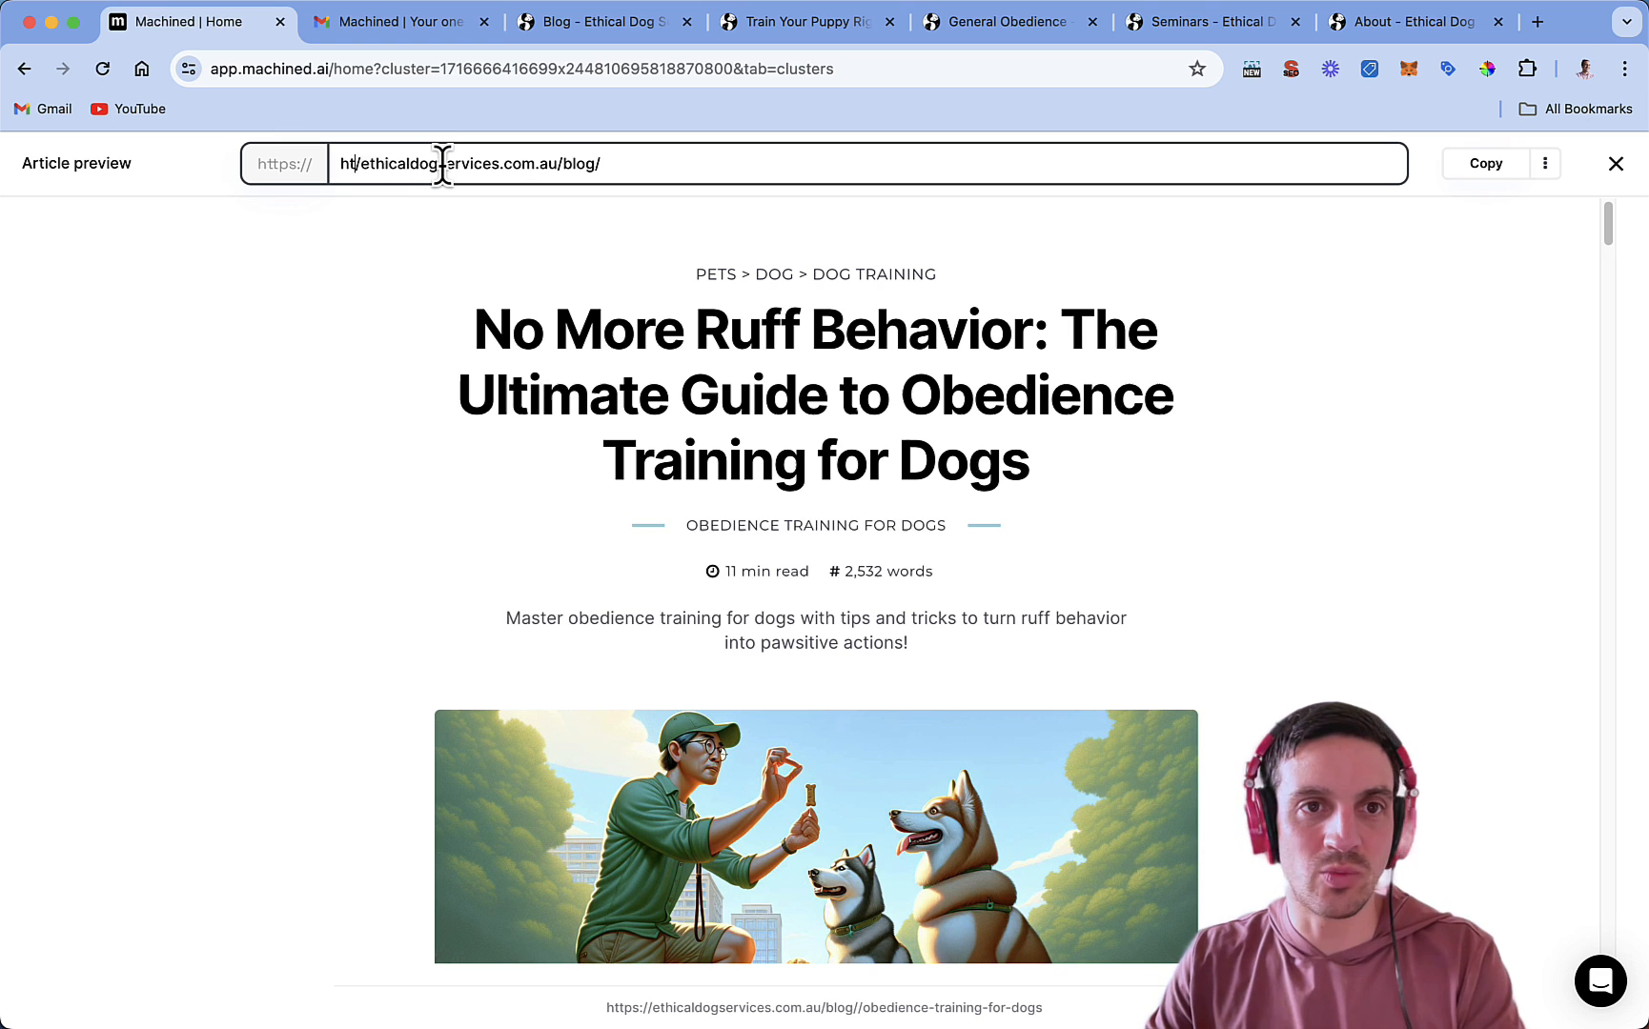
pyautogui.click(644, 331)
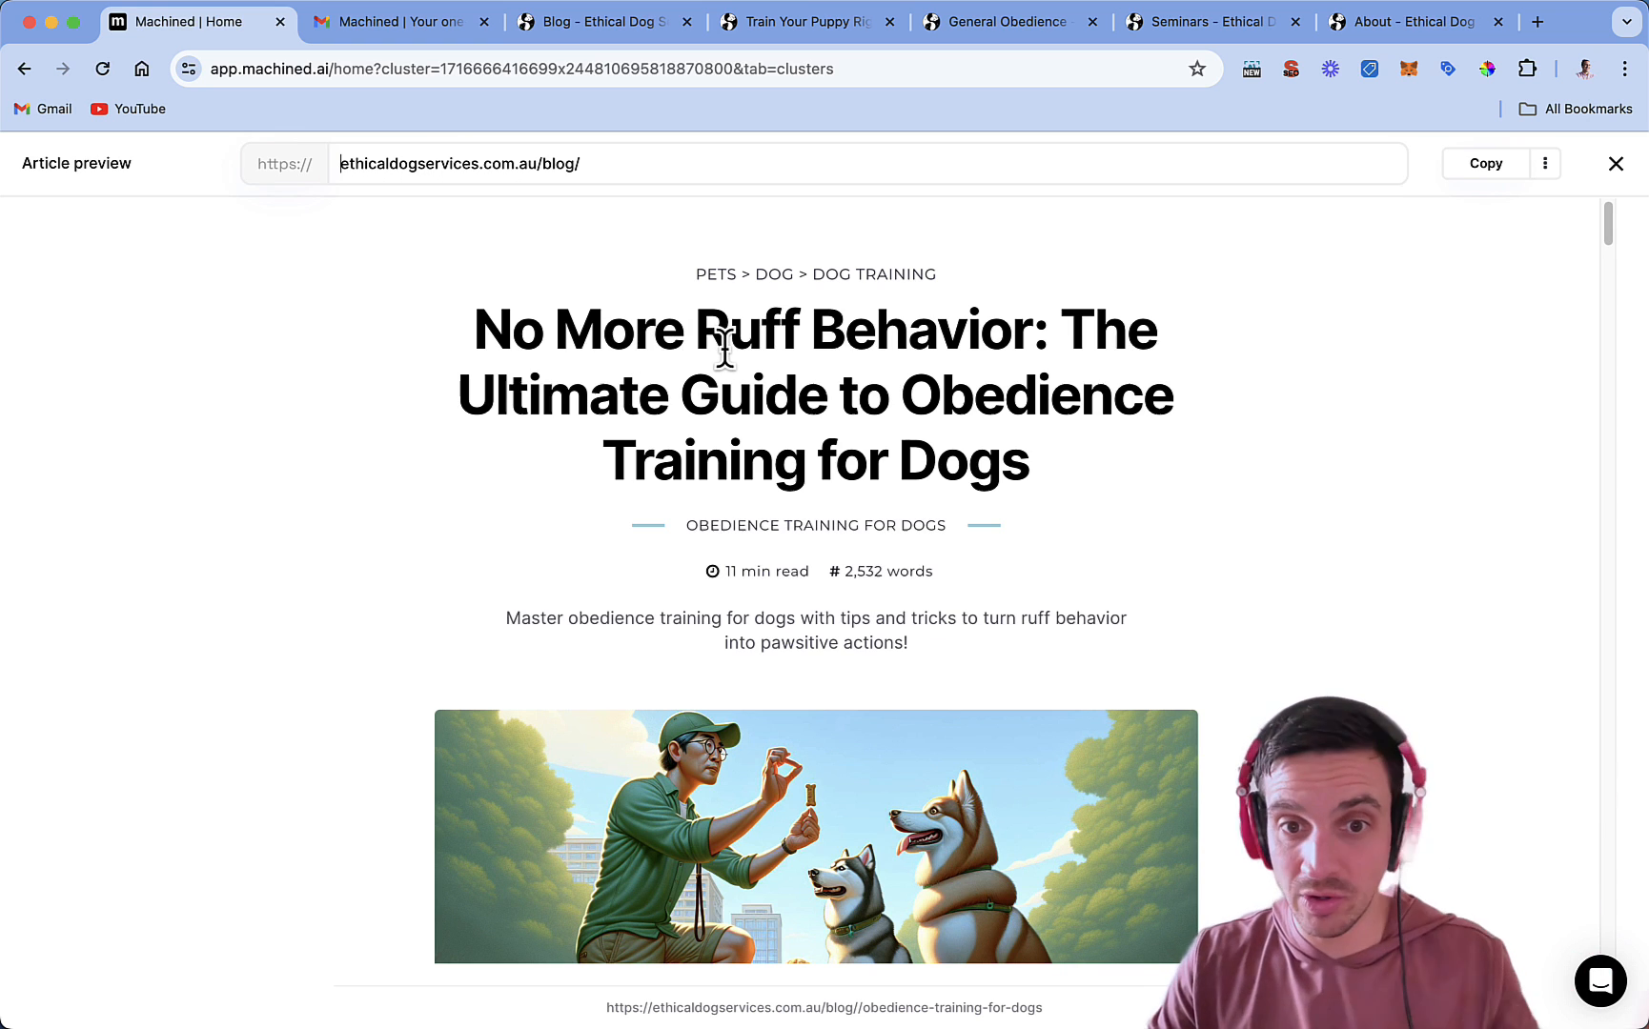
pyautogui.scroll(-15, 721, 345)
pyautogui.scroll(3, 837, 489)
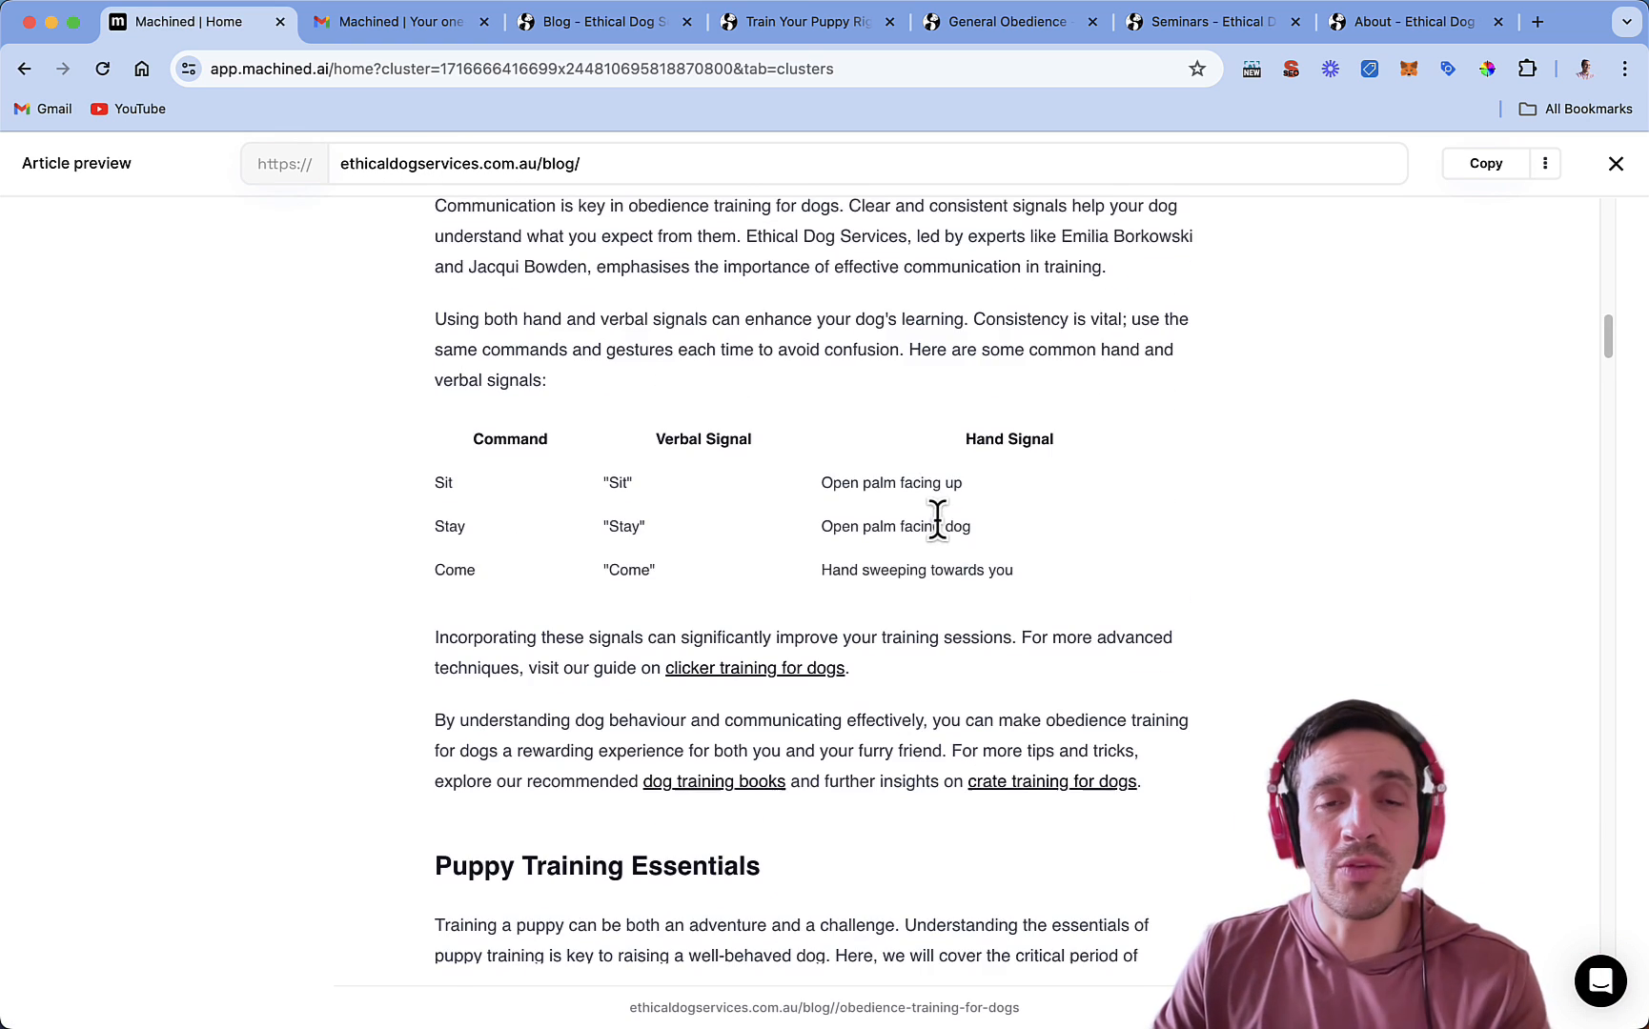
pyautogui.scroll(3, 937, 528)
pyautogui.scroll(15, 937, 528)
pyautogui.scroll(-4, 937, 528)
pyautogui.scroll(-5, 937, 528)
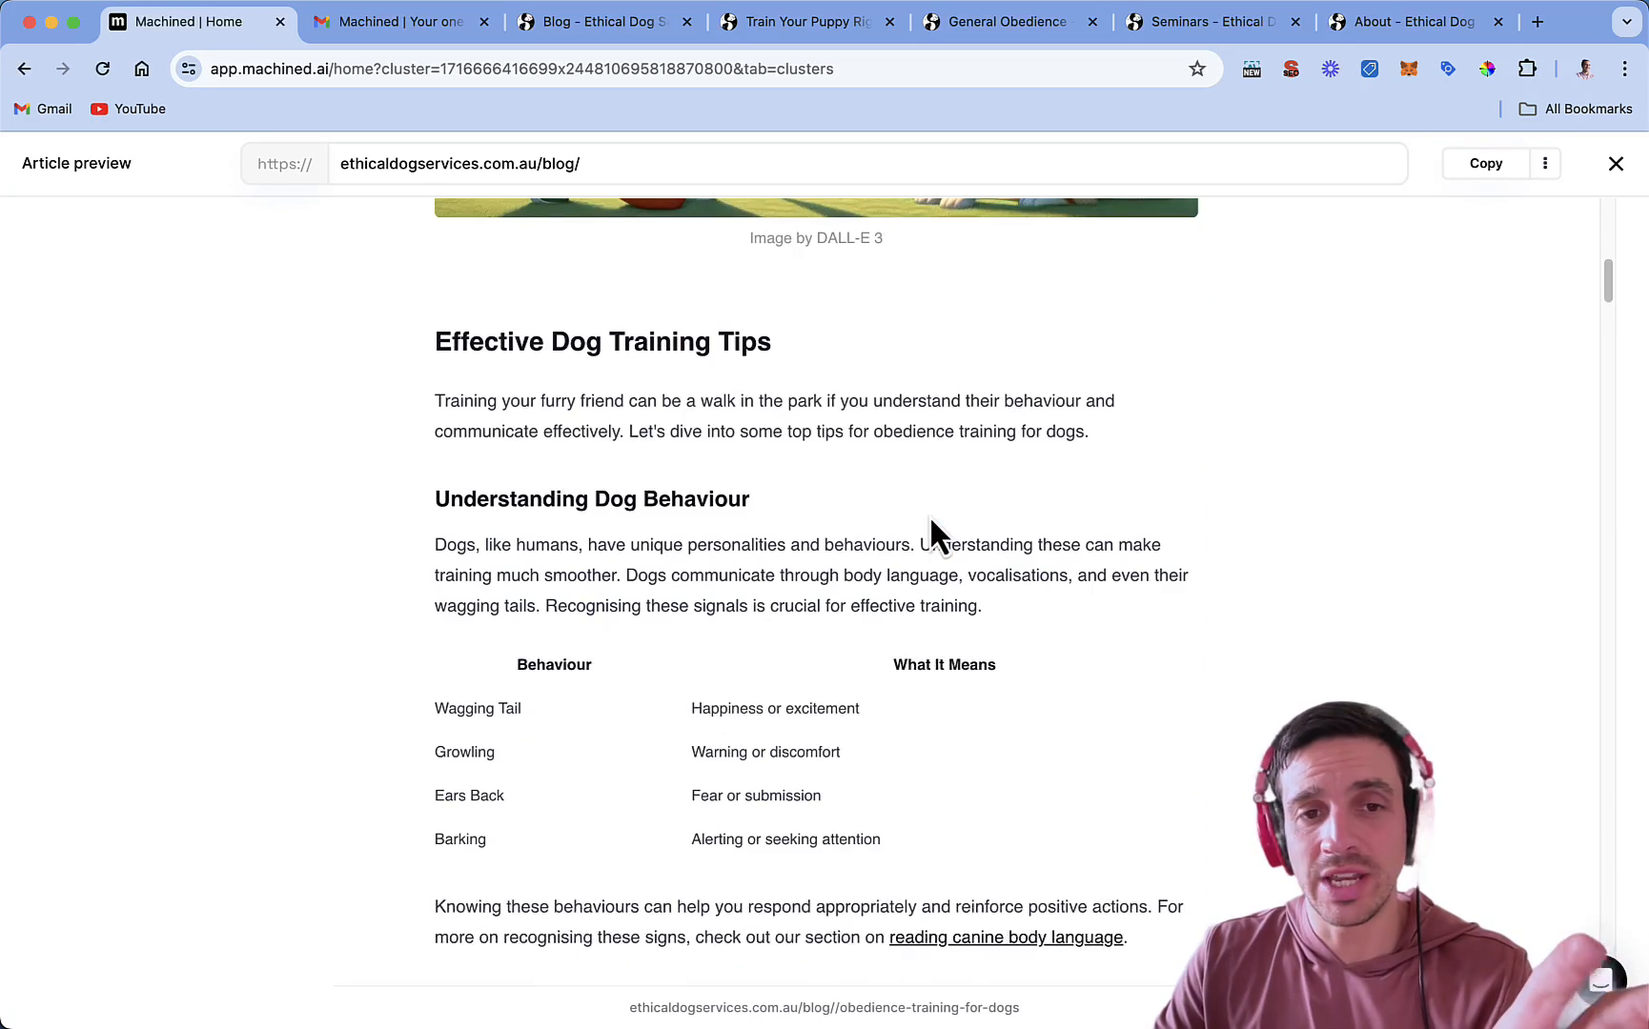
pyautogui.scroll(-2, 937, 528)
pyautogui.scroll(-1, 928, 514)
pyautogui.scroll(12, 677, 302)
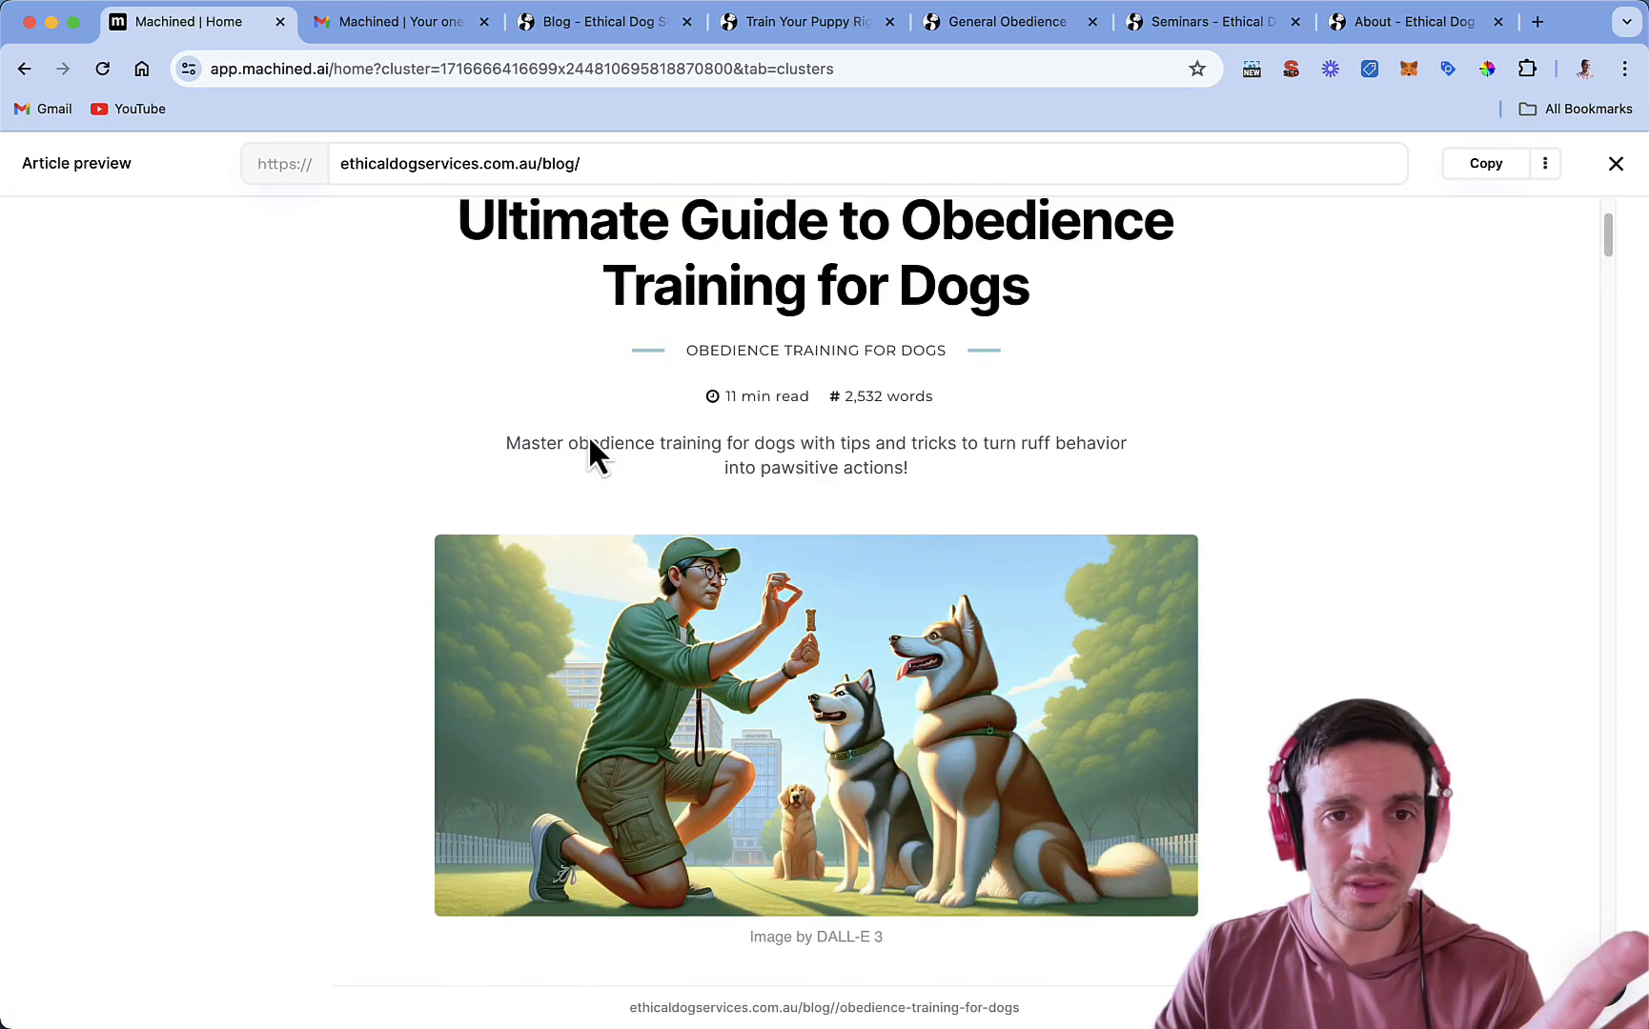
pyautogui.scroll(-4, 589, 434)
pyautogui.scroll(-2, 567, 539)
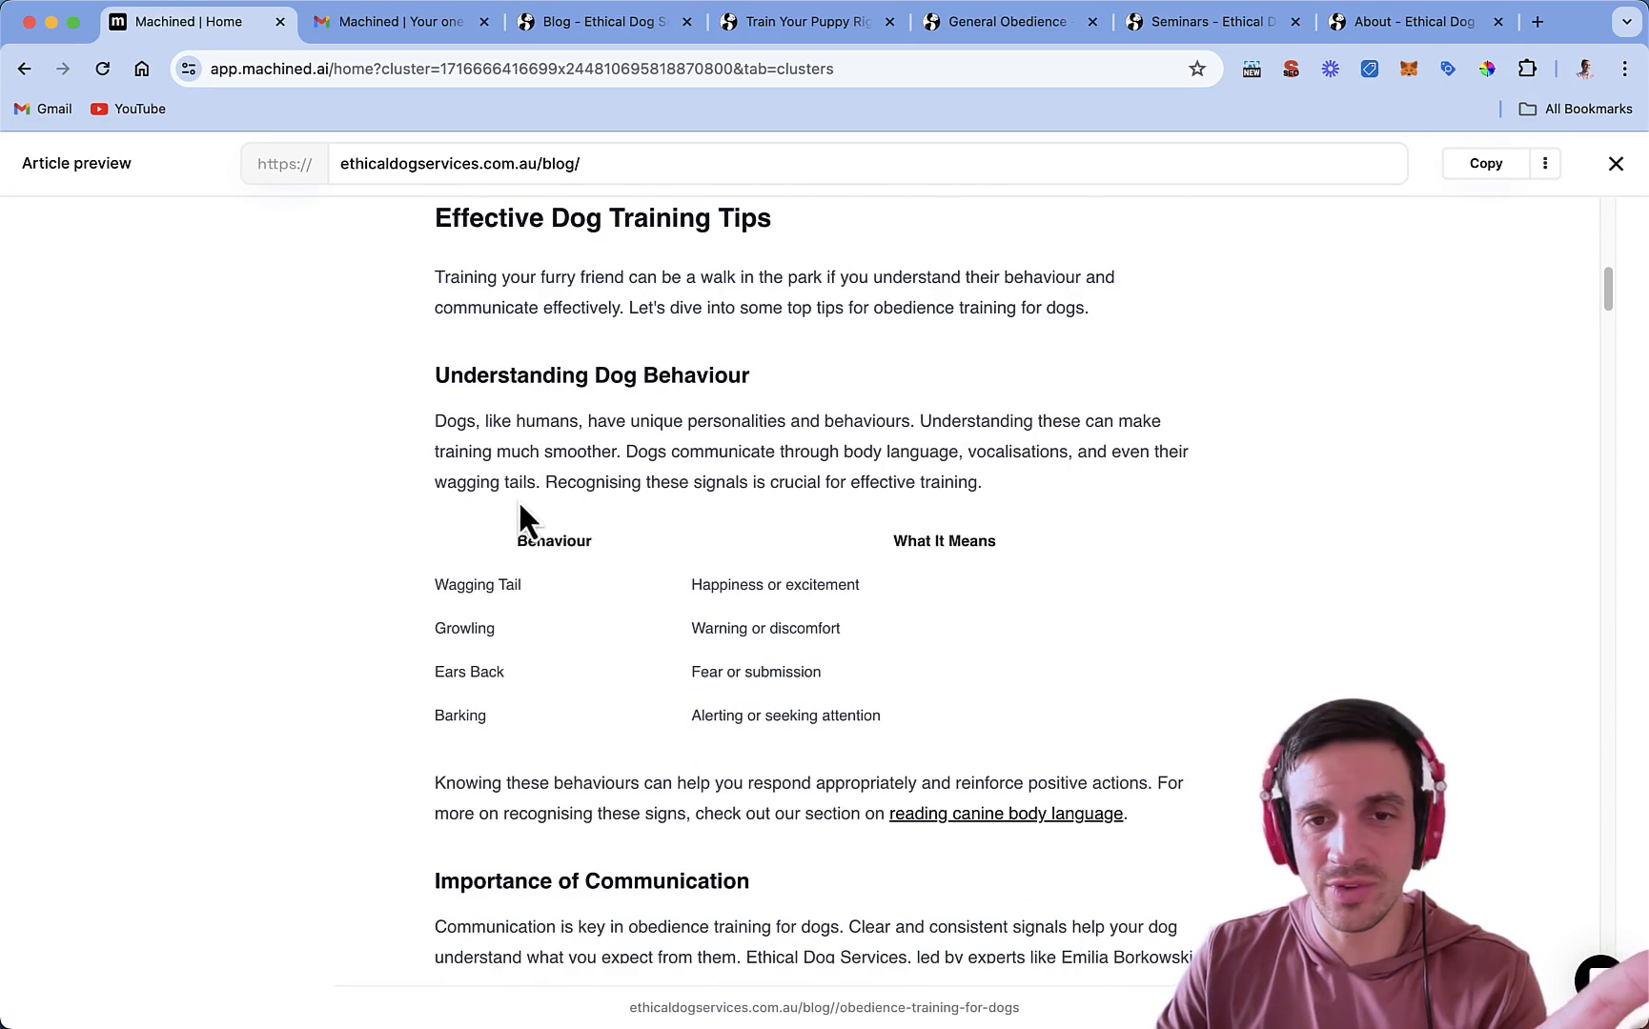
pyautogui.moveTo(517, 515)
pyautogui.mouseDown()
pyautogui.moveTo(671, 637)
pyautogui.moveTo(941, 731)
pyautogui.mouseUp()
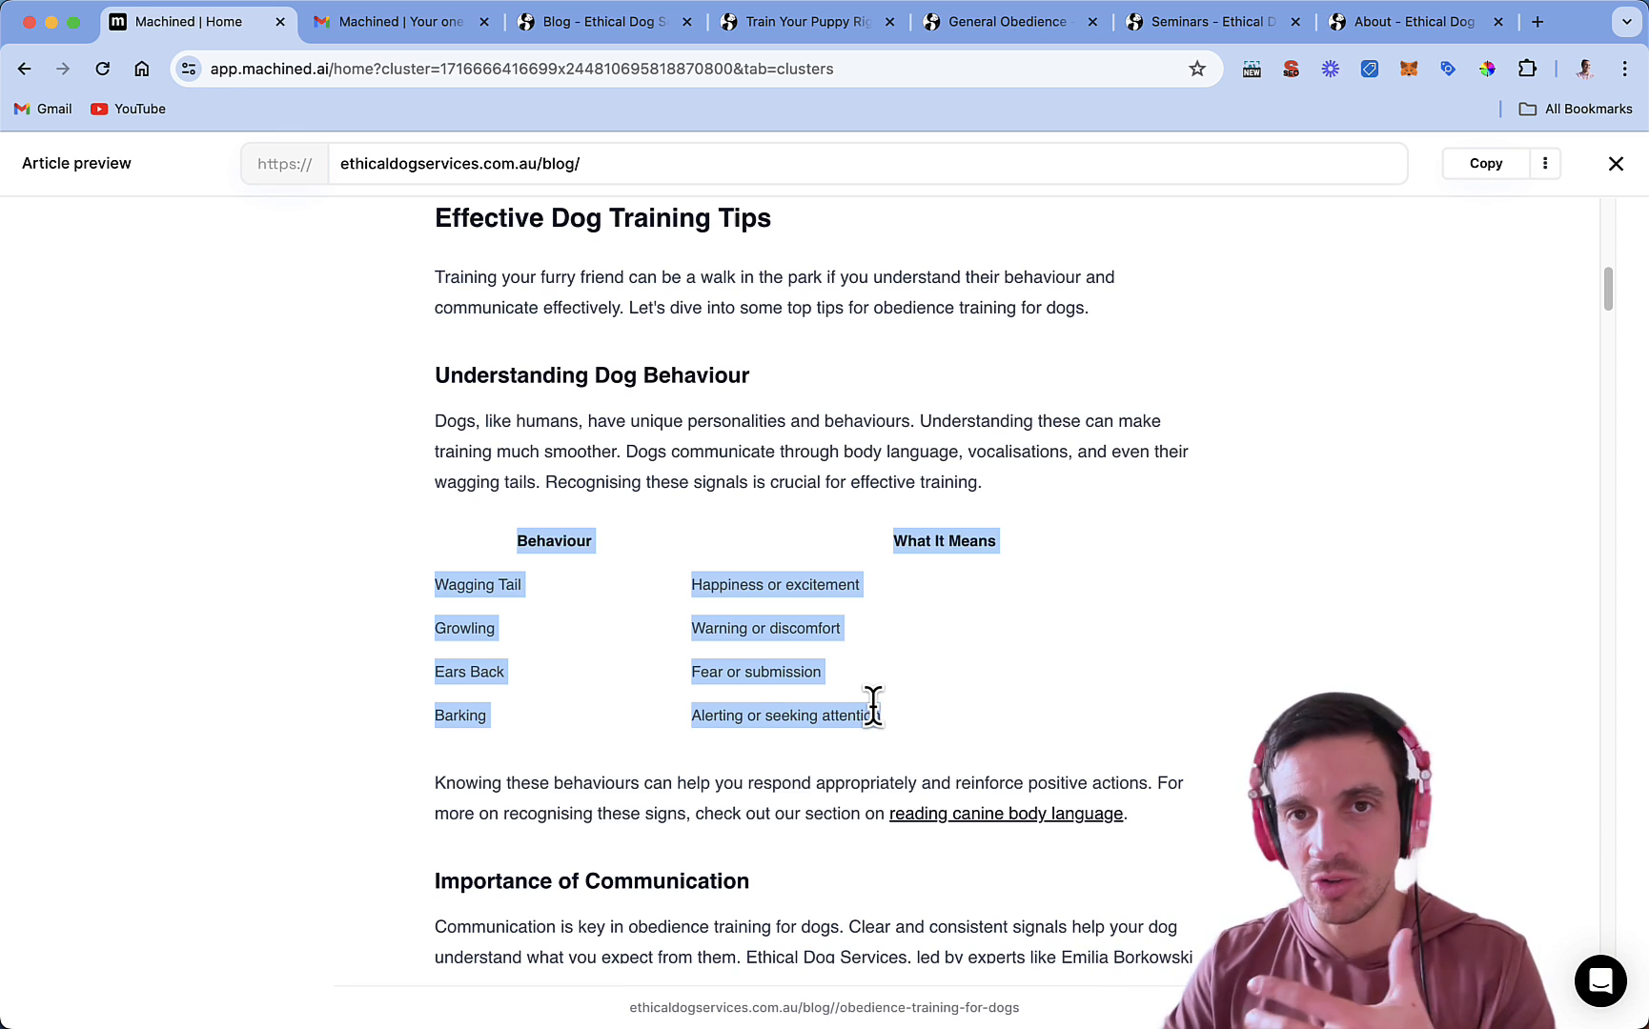
pyautogui.scroll(-1, 993, 635)
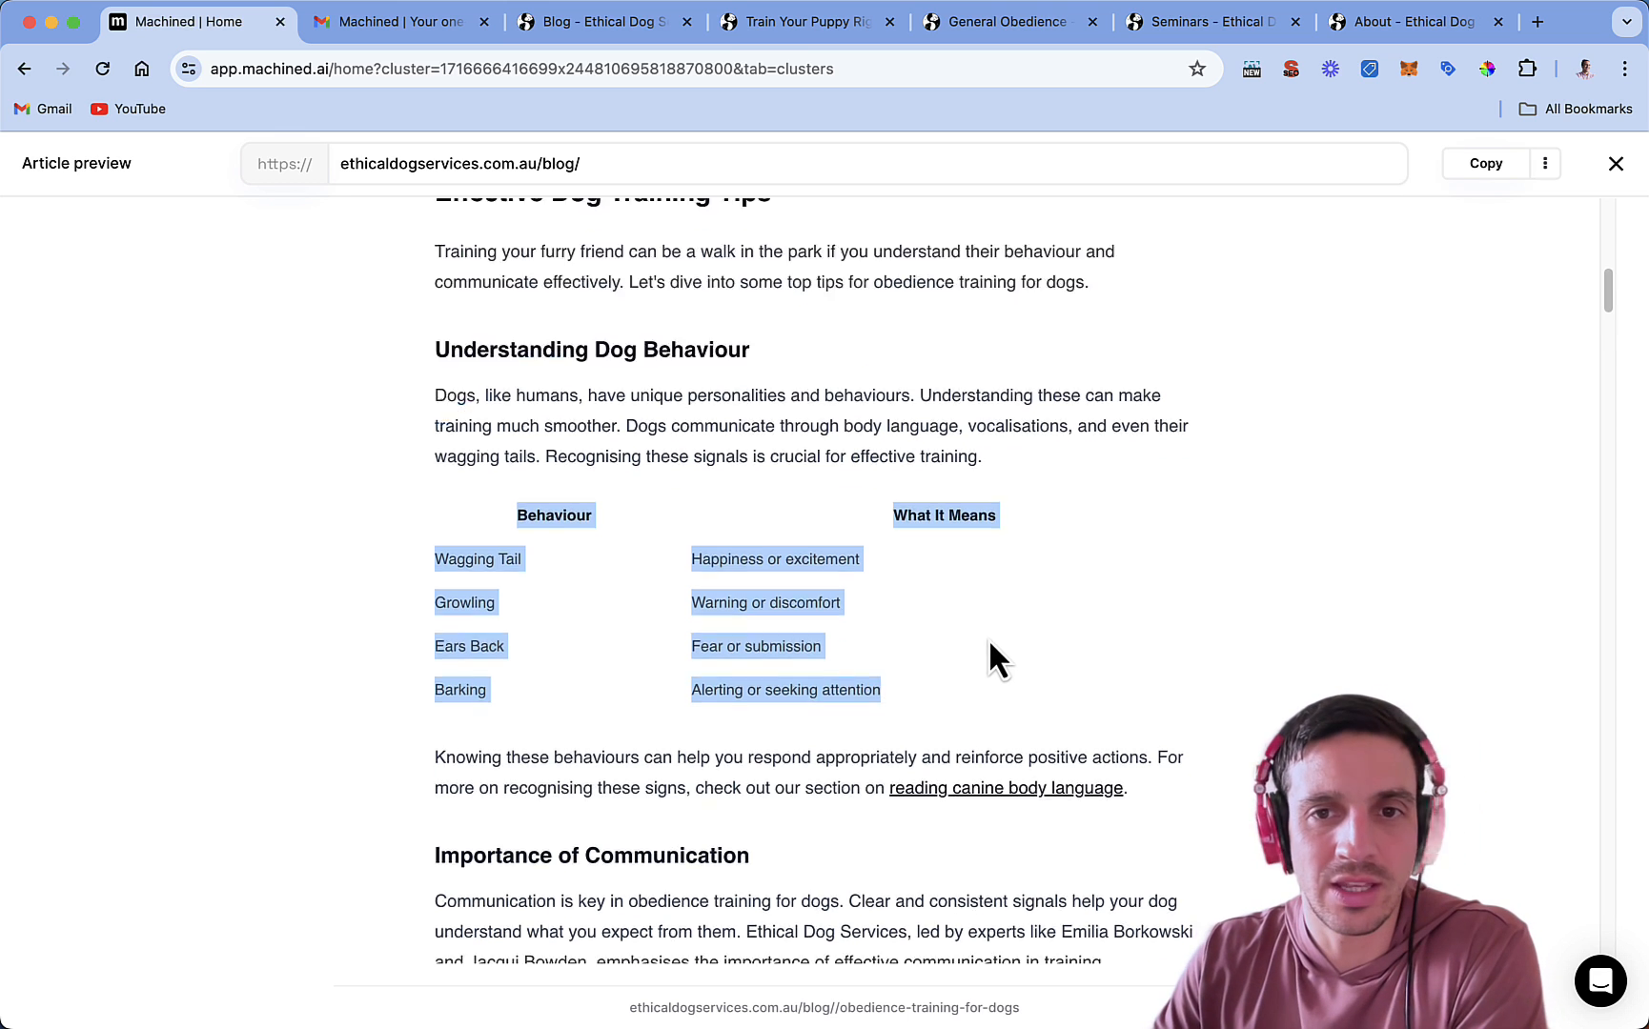
pyautogui.scroll(-8, 989, 638)
pyautogui.scroll(-3, 987, 632)
pyautogui.scroll(-3, 773, 604)
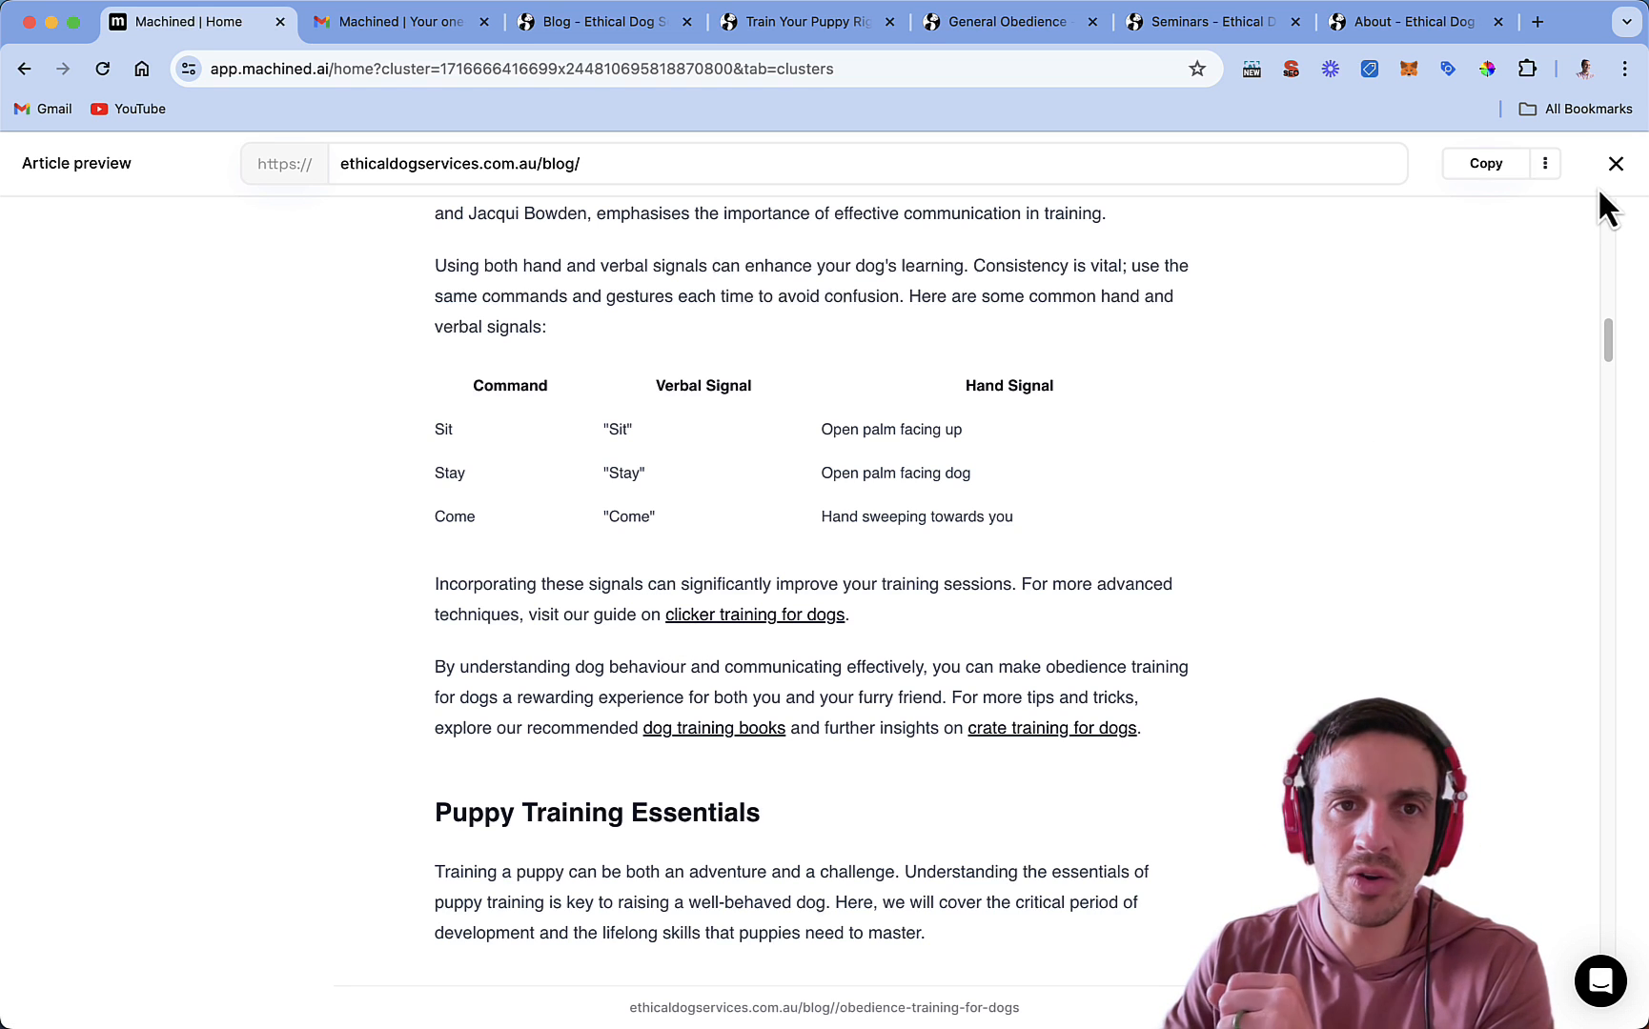
pyautogui.click(1615, 163)
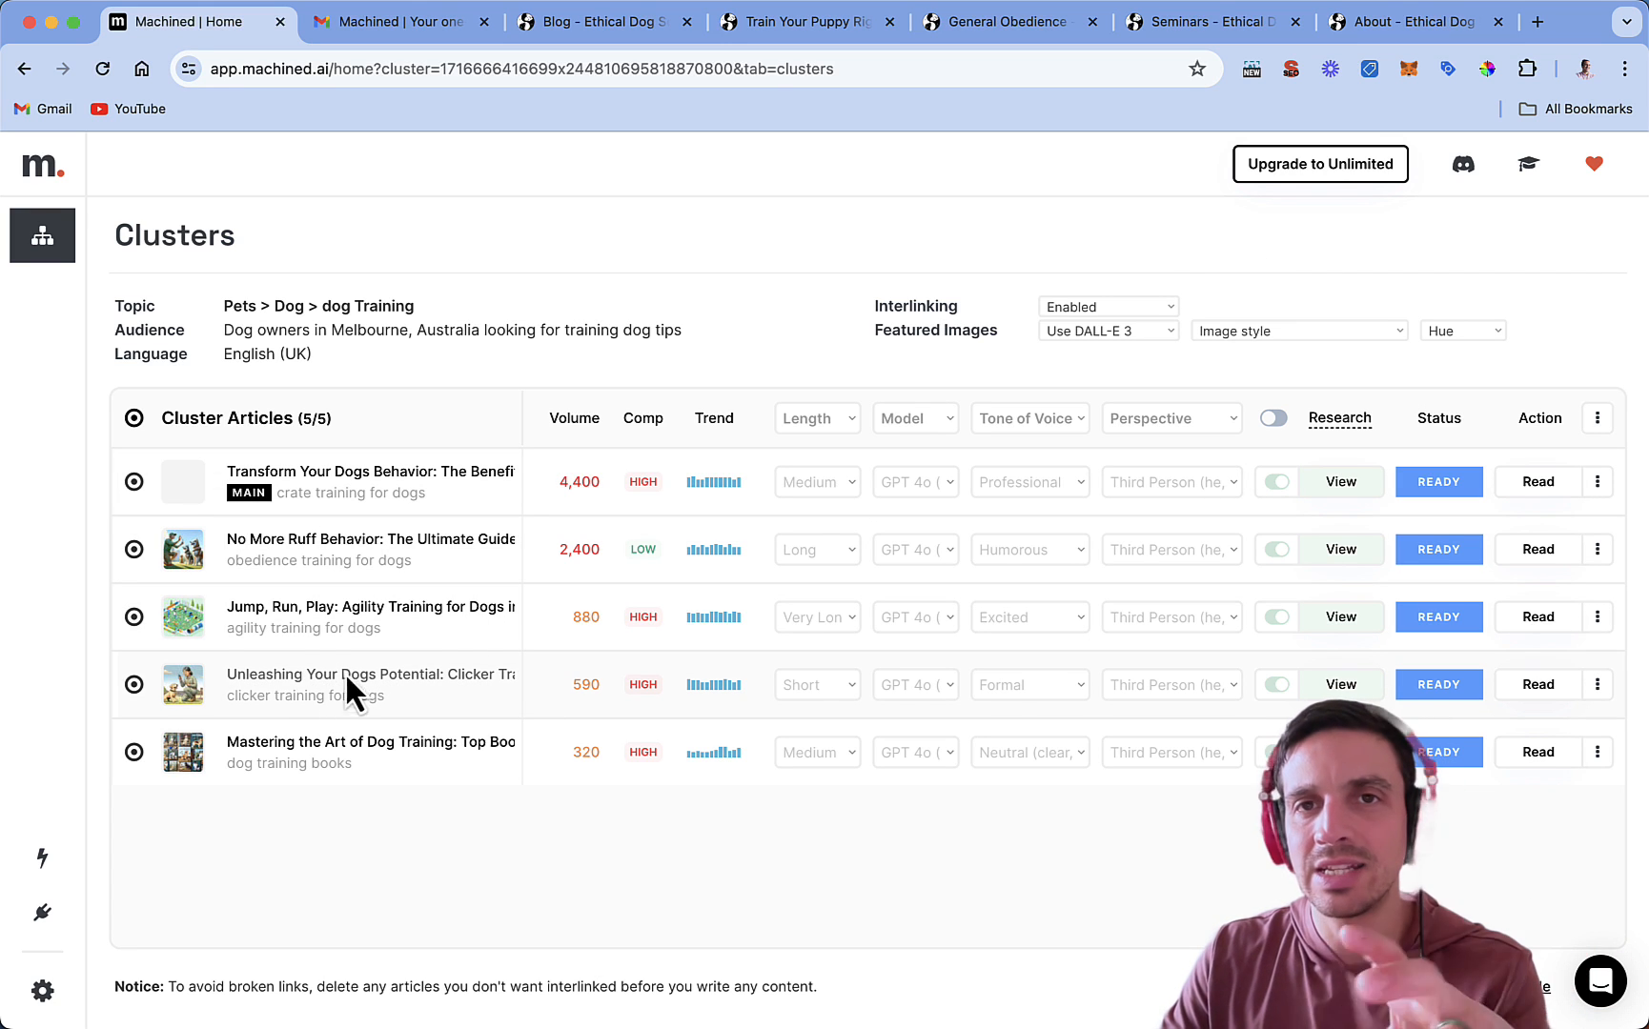
pyautogui.click(1511, 550)
pyautogui.scroll(-5, 1200, 618)
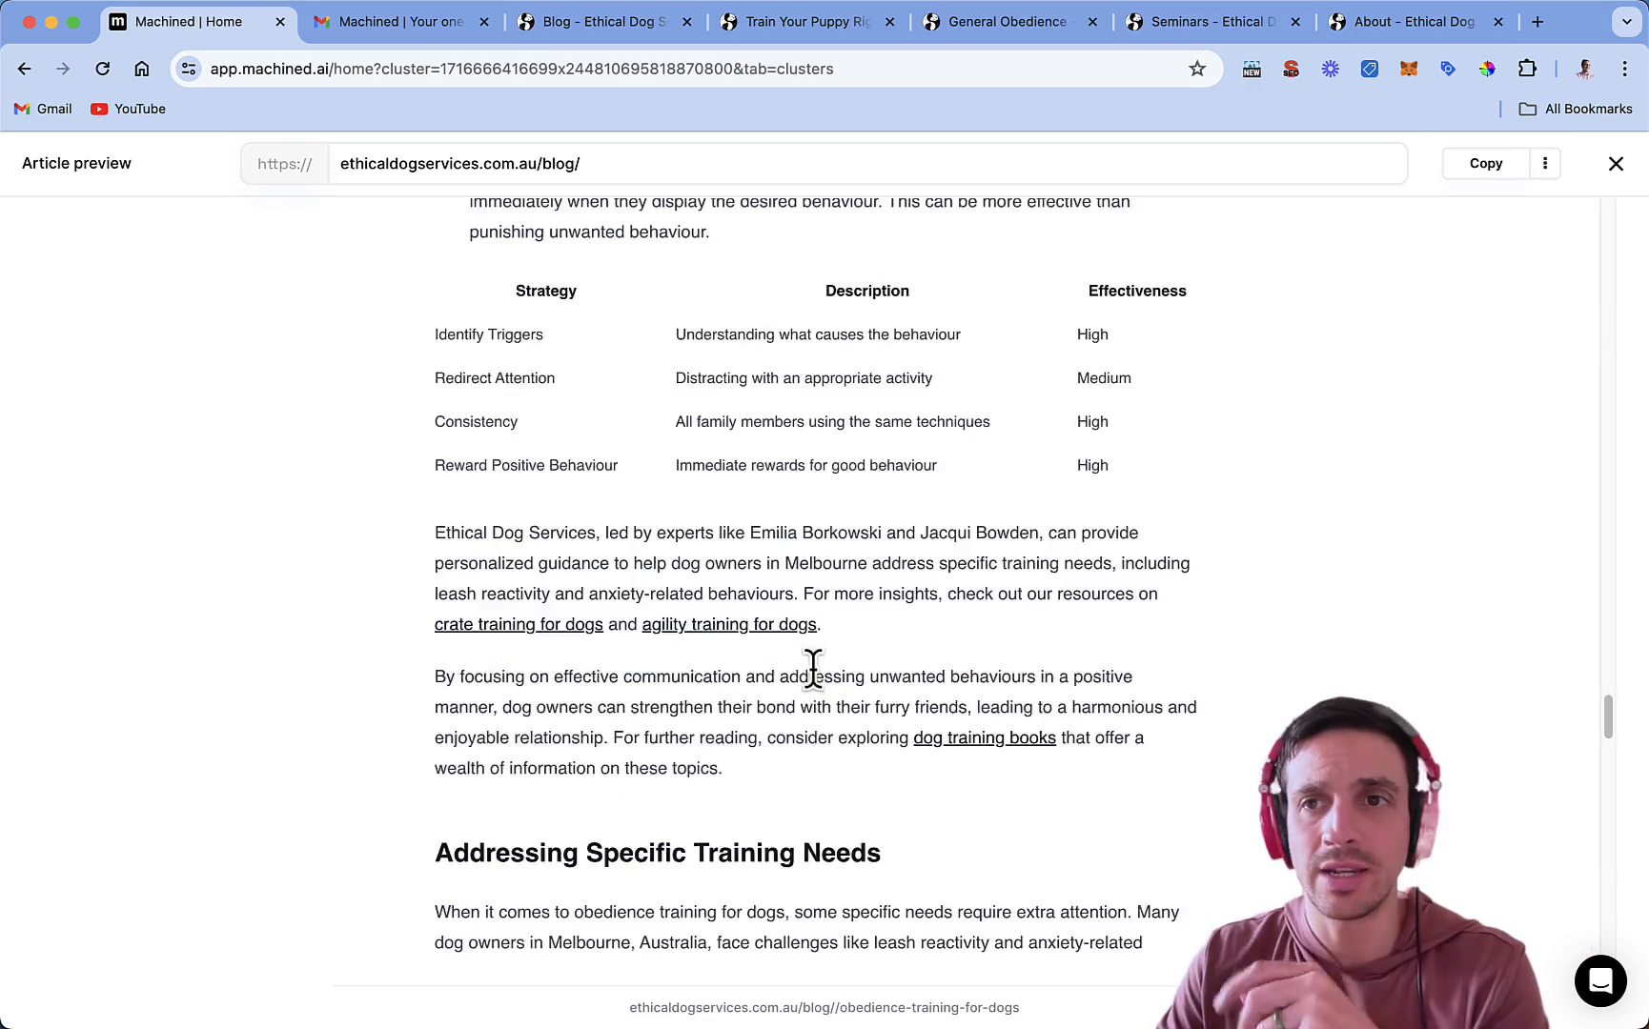
pyautogui.scroll(5, 806, 653)
pyautogui.scroll(5, 806, 676)
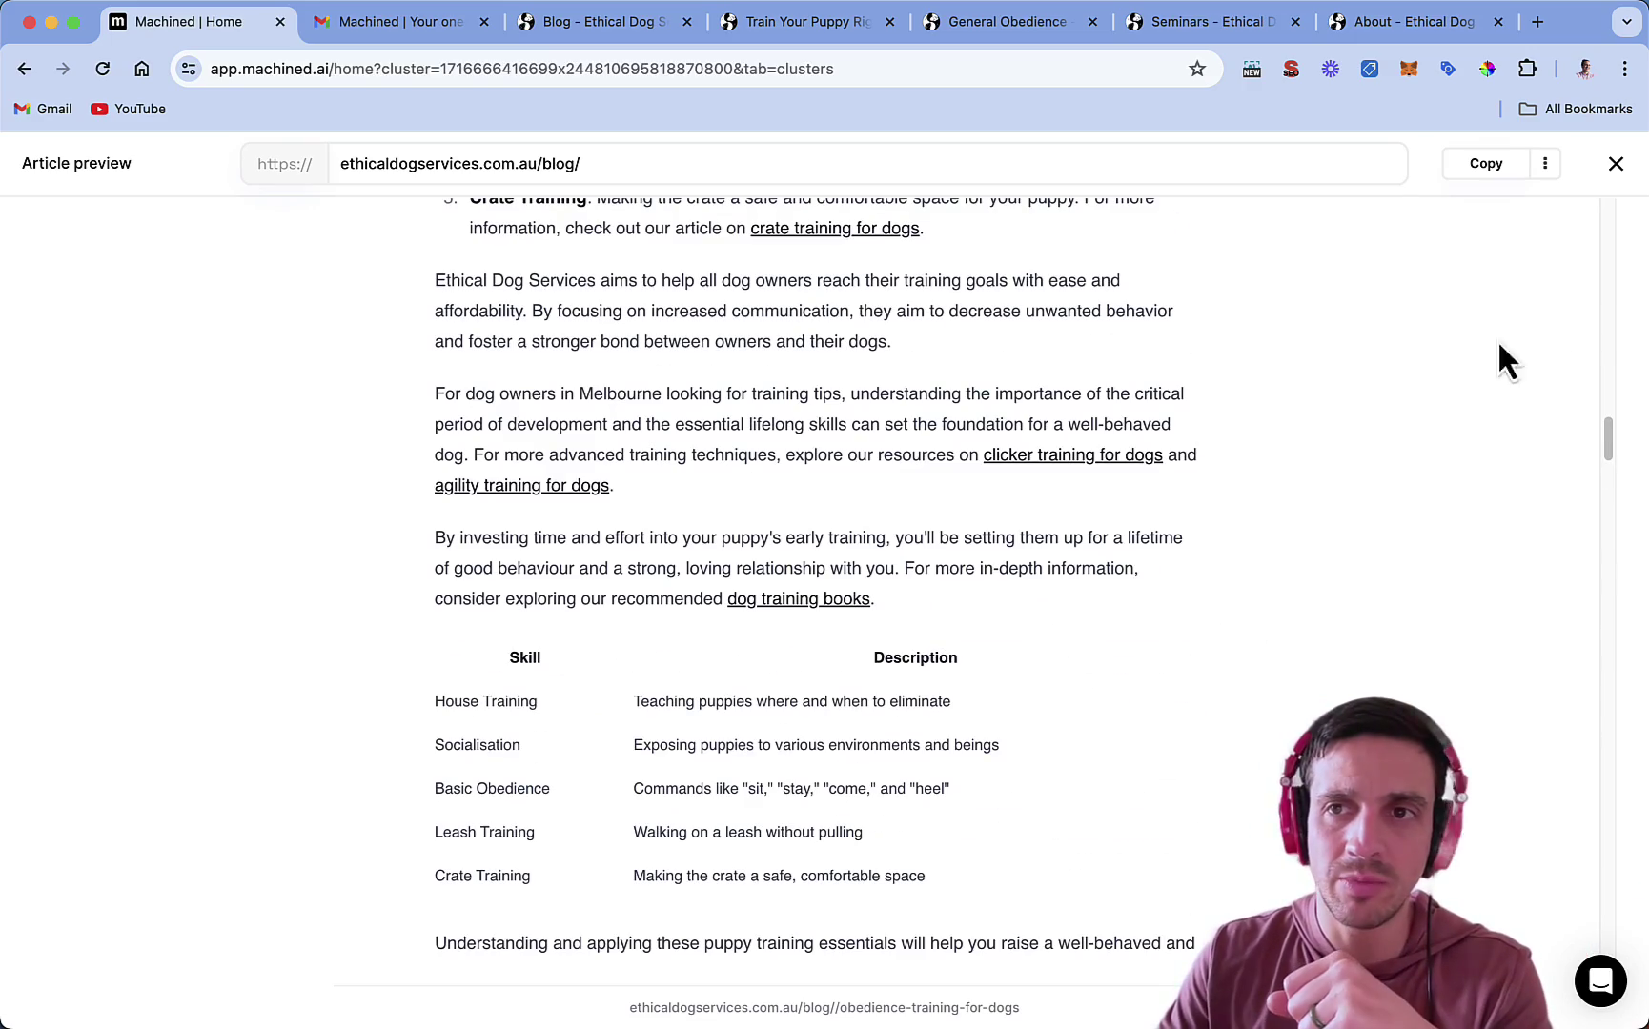
# Preview the clicker training article with the blog address as publishing site.
pyautogui.click(1616, 163)
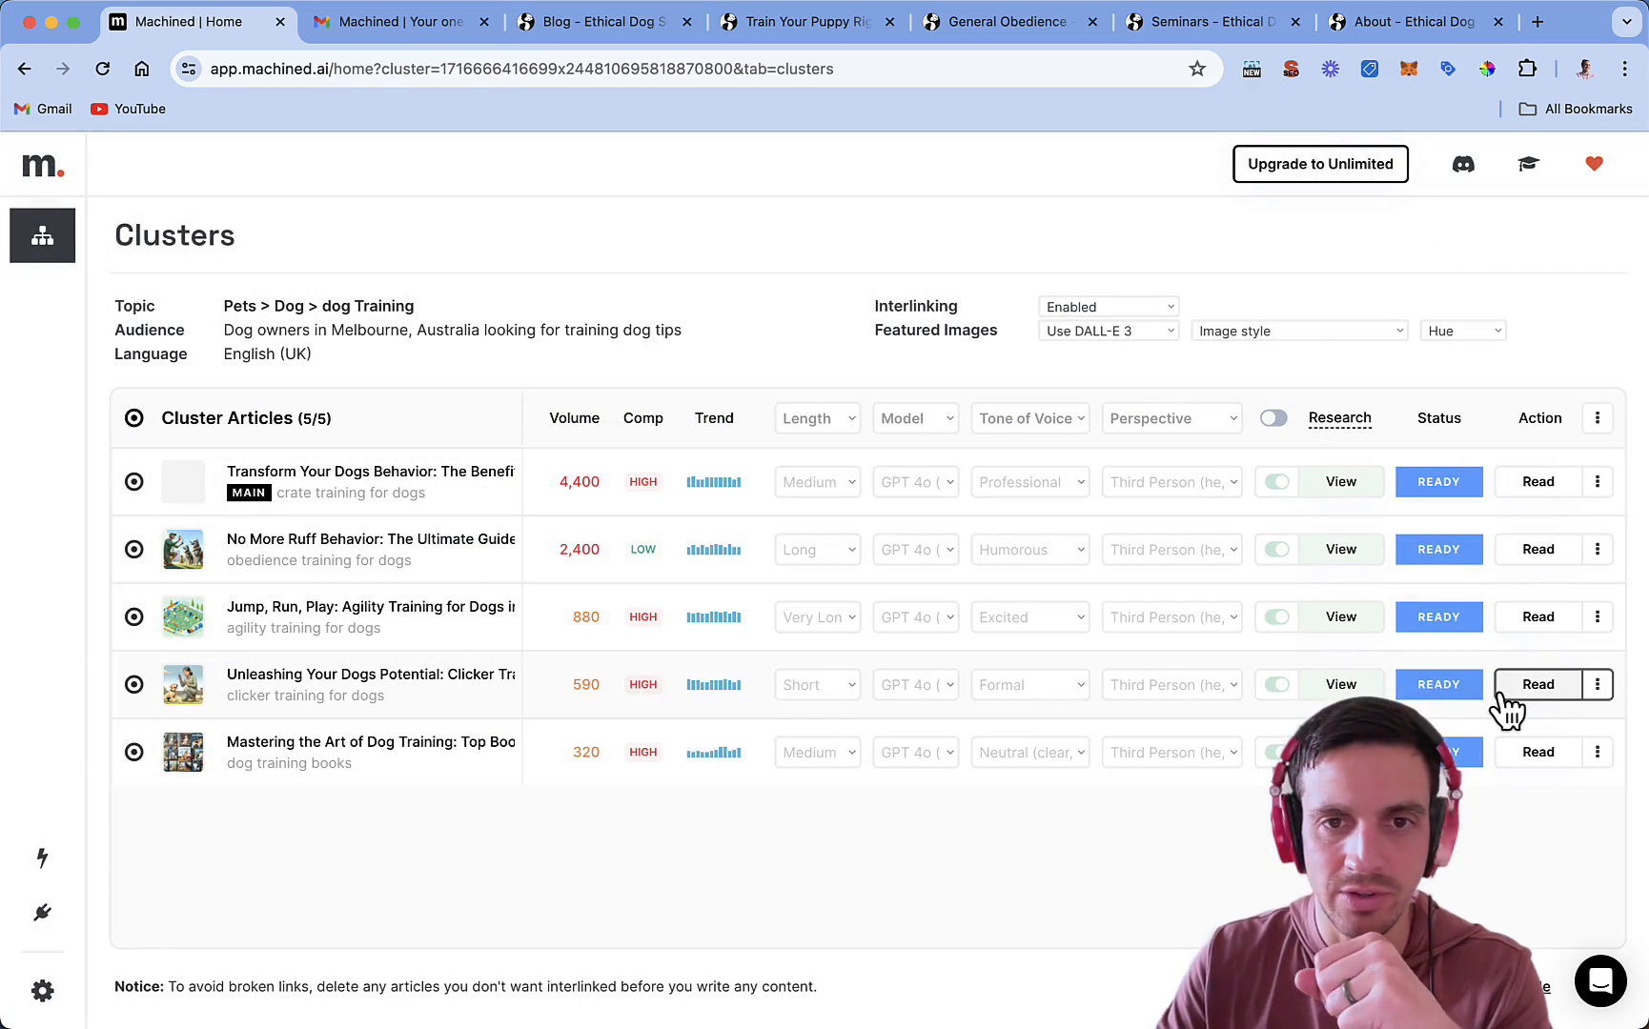
pyautogui.click(1538, 683)
pyautogui.scroll(-5, 978, 669)
pyautogui.scroll(-1, 1004, 698)
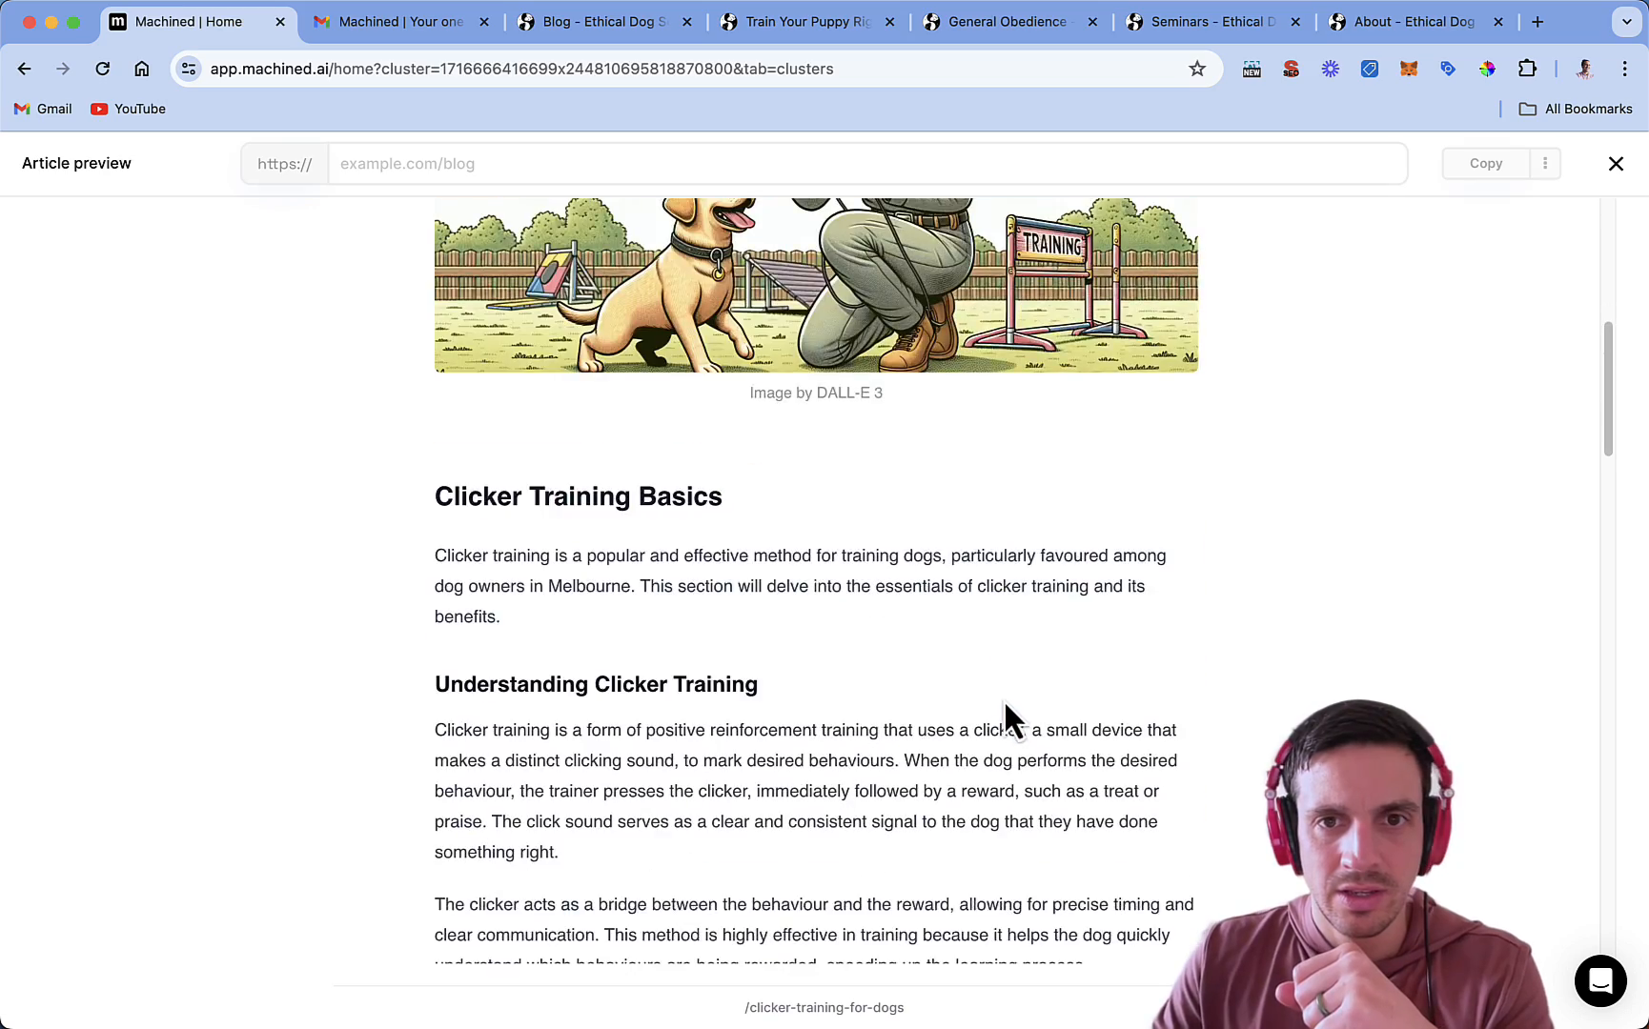
pyautogui.scroll(3, 1004, 698)
pyautogui.scroll(1, 1004, 698)
pyautogui.scroll(-3, 901, 660)
pyautogui.scroll(-3, 901, 660)
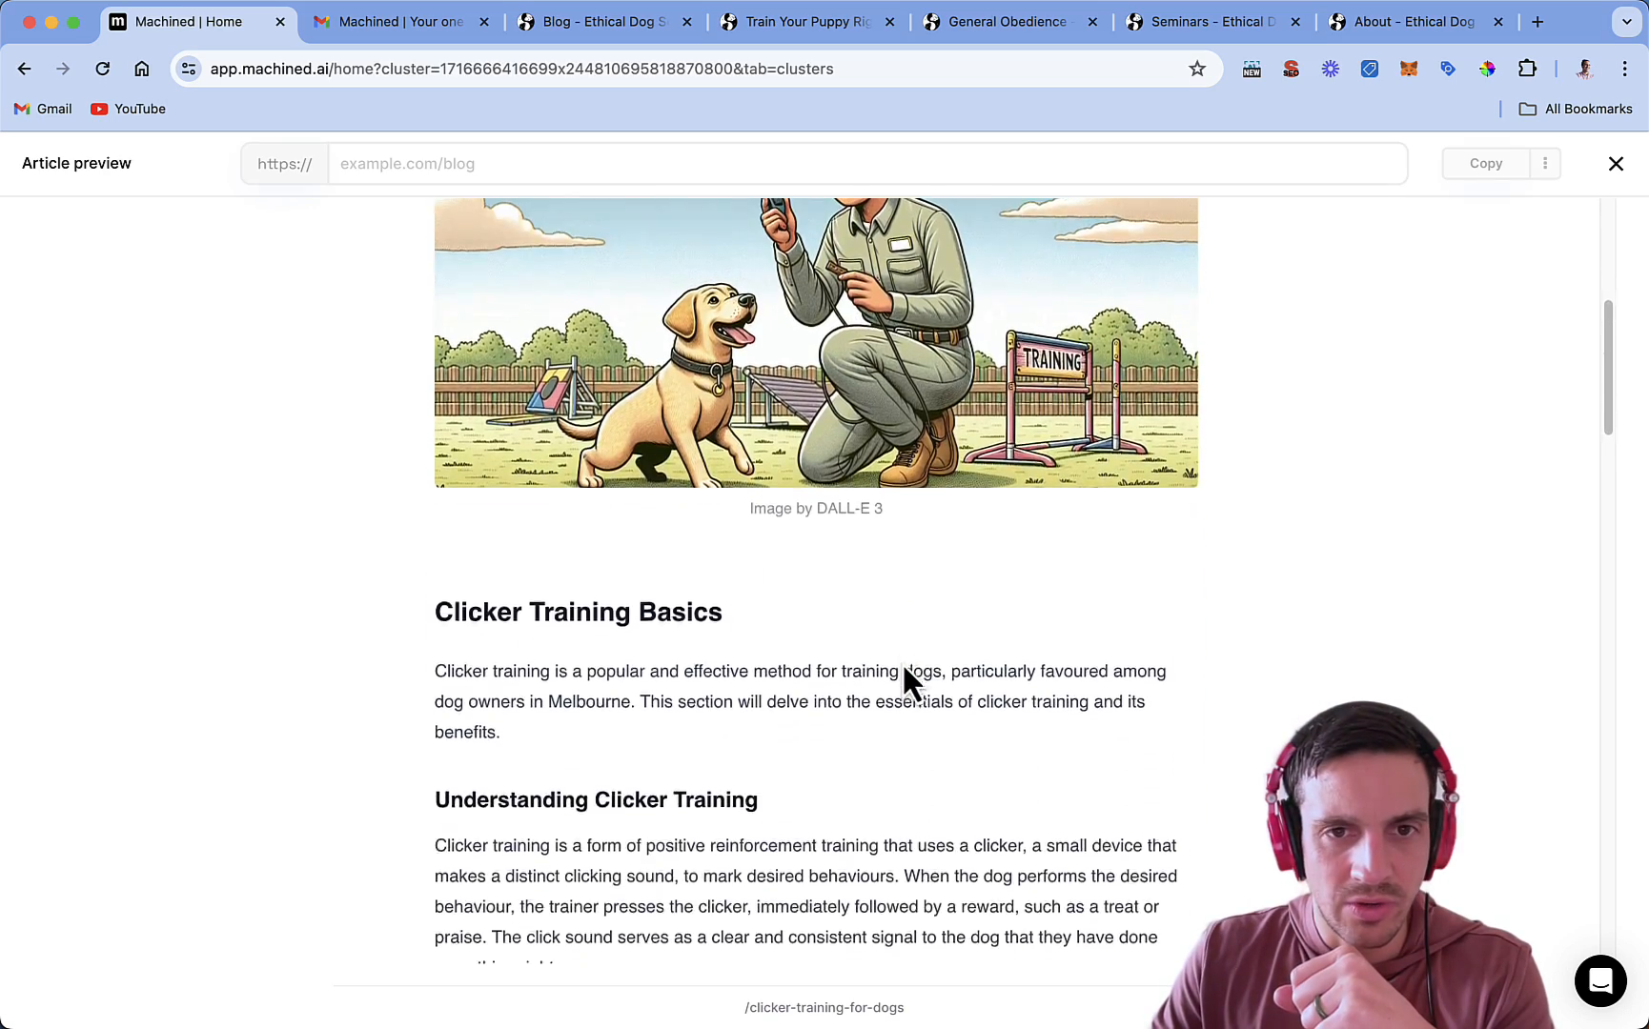
pyautogui.scroll(-4, 902, 661)
pyautogui.scroll(-2, 901, 661)
pyautogui.scroll(-5, 901, 660)
pyautogui.scroll(-1, 902, 661)
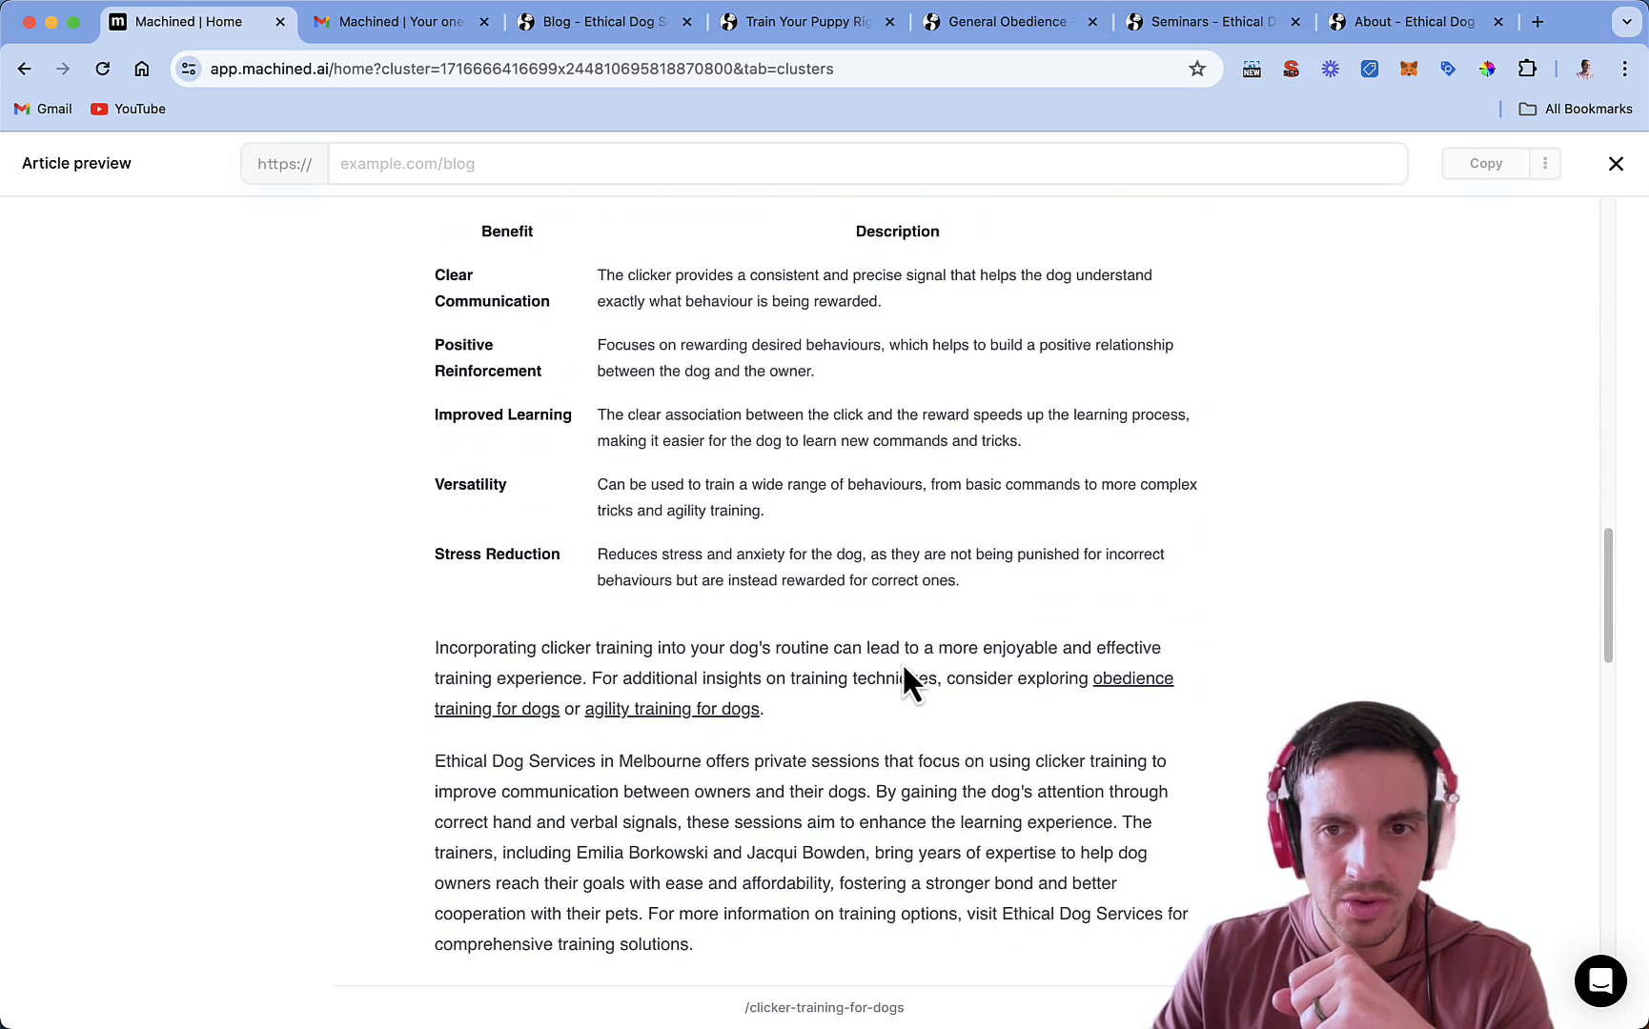
pyautogui.scroll(-1, 901, 661)
pyautogui.scroll(-1, 901, 660)
pyautogui.scroll(-5, 995, 670)
pyautogui.scroll(1, 992, 676)
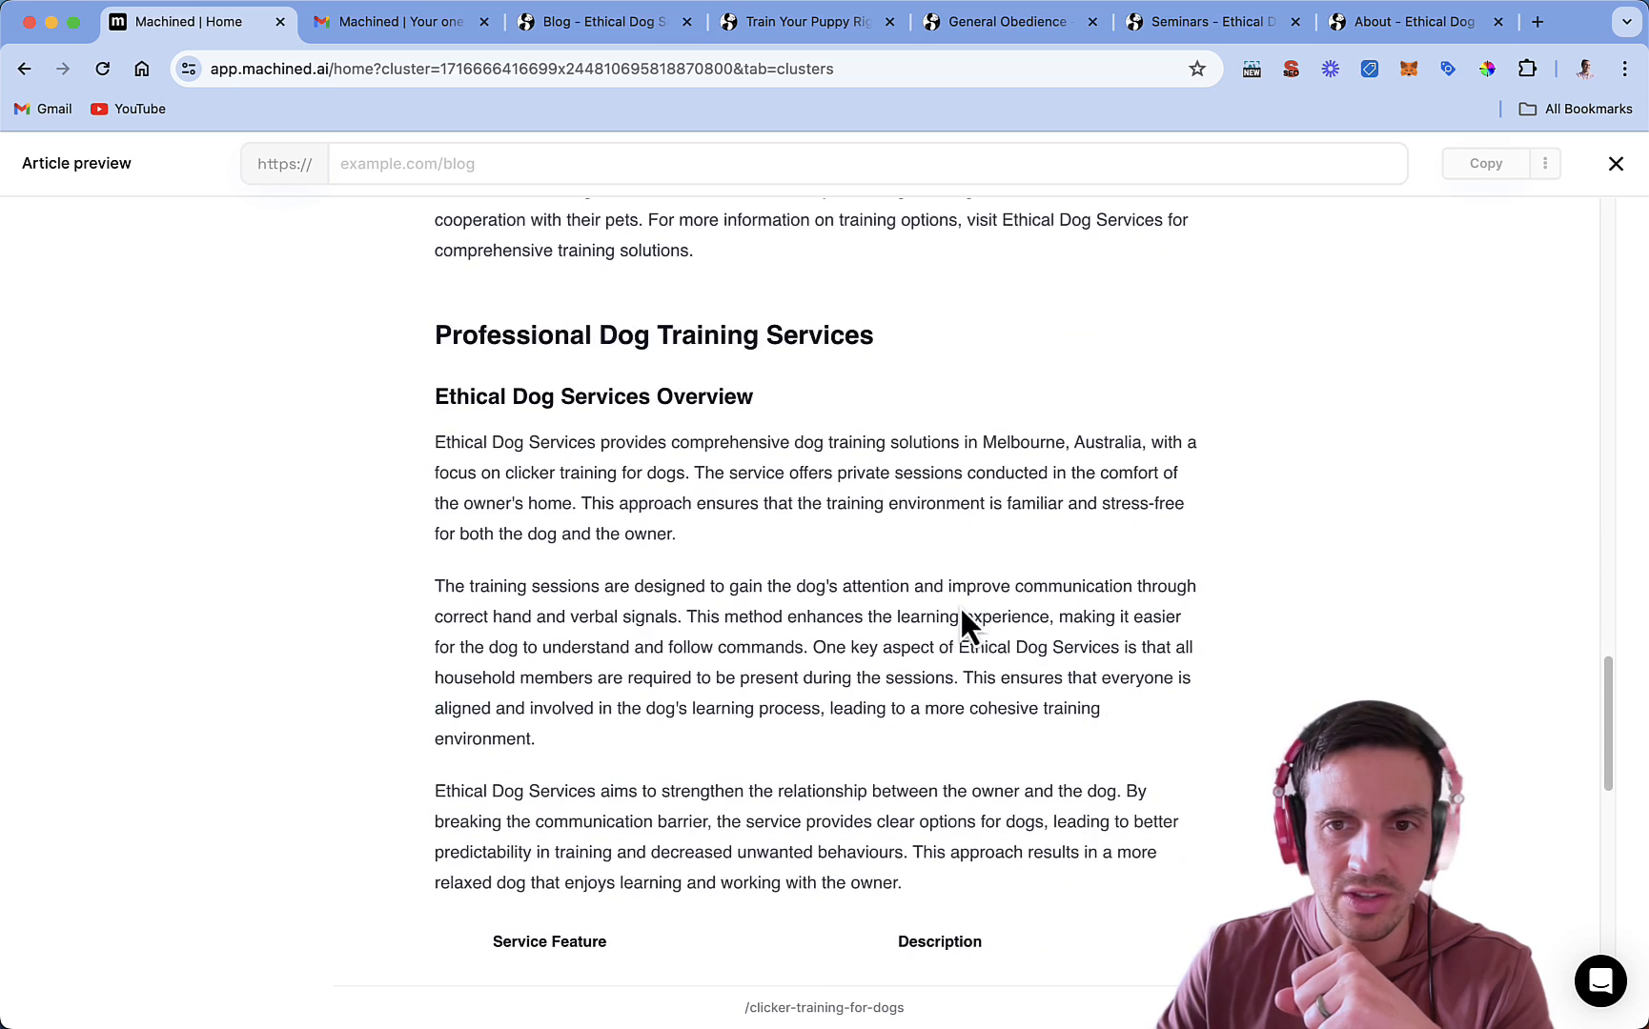
pyautogui.scroll(5, 966, 617)
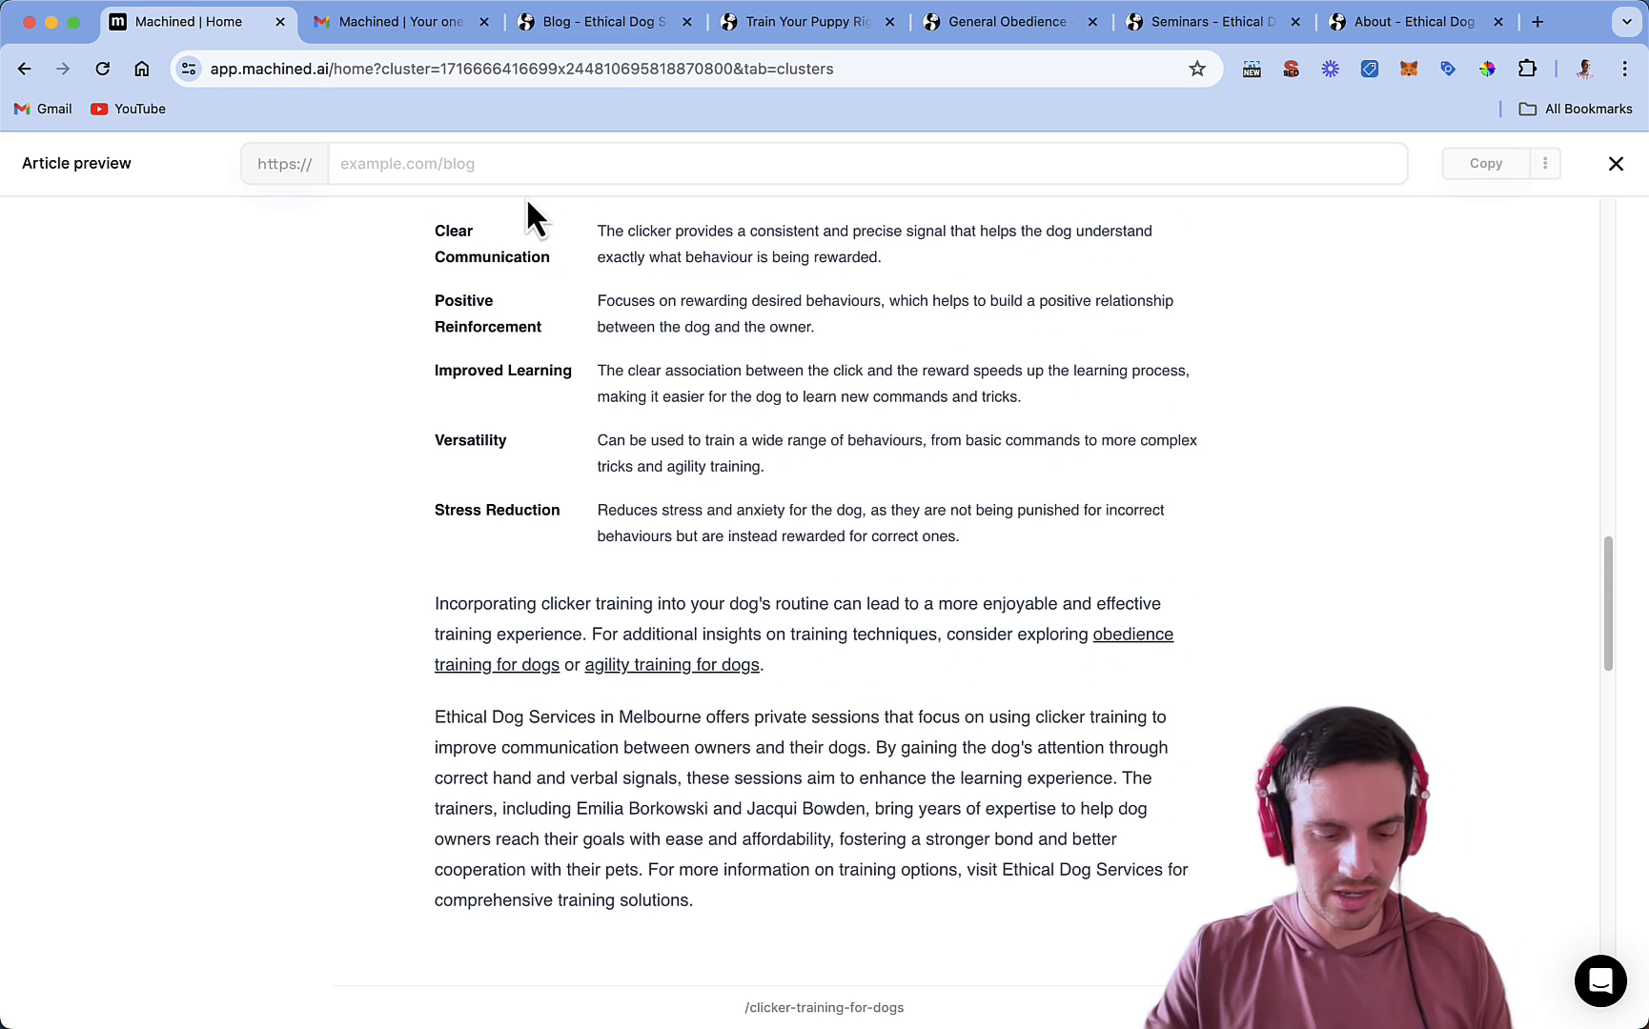
pyautogui.click(526, 163)
pyautogui.write('https://ethicaldogservices.com.au/blog/')
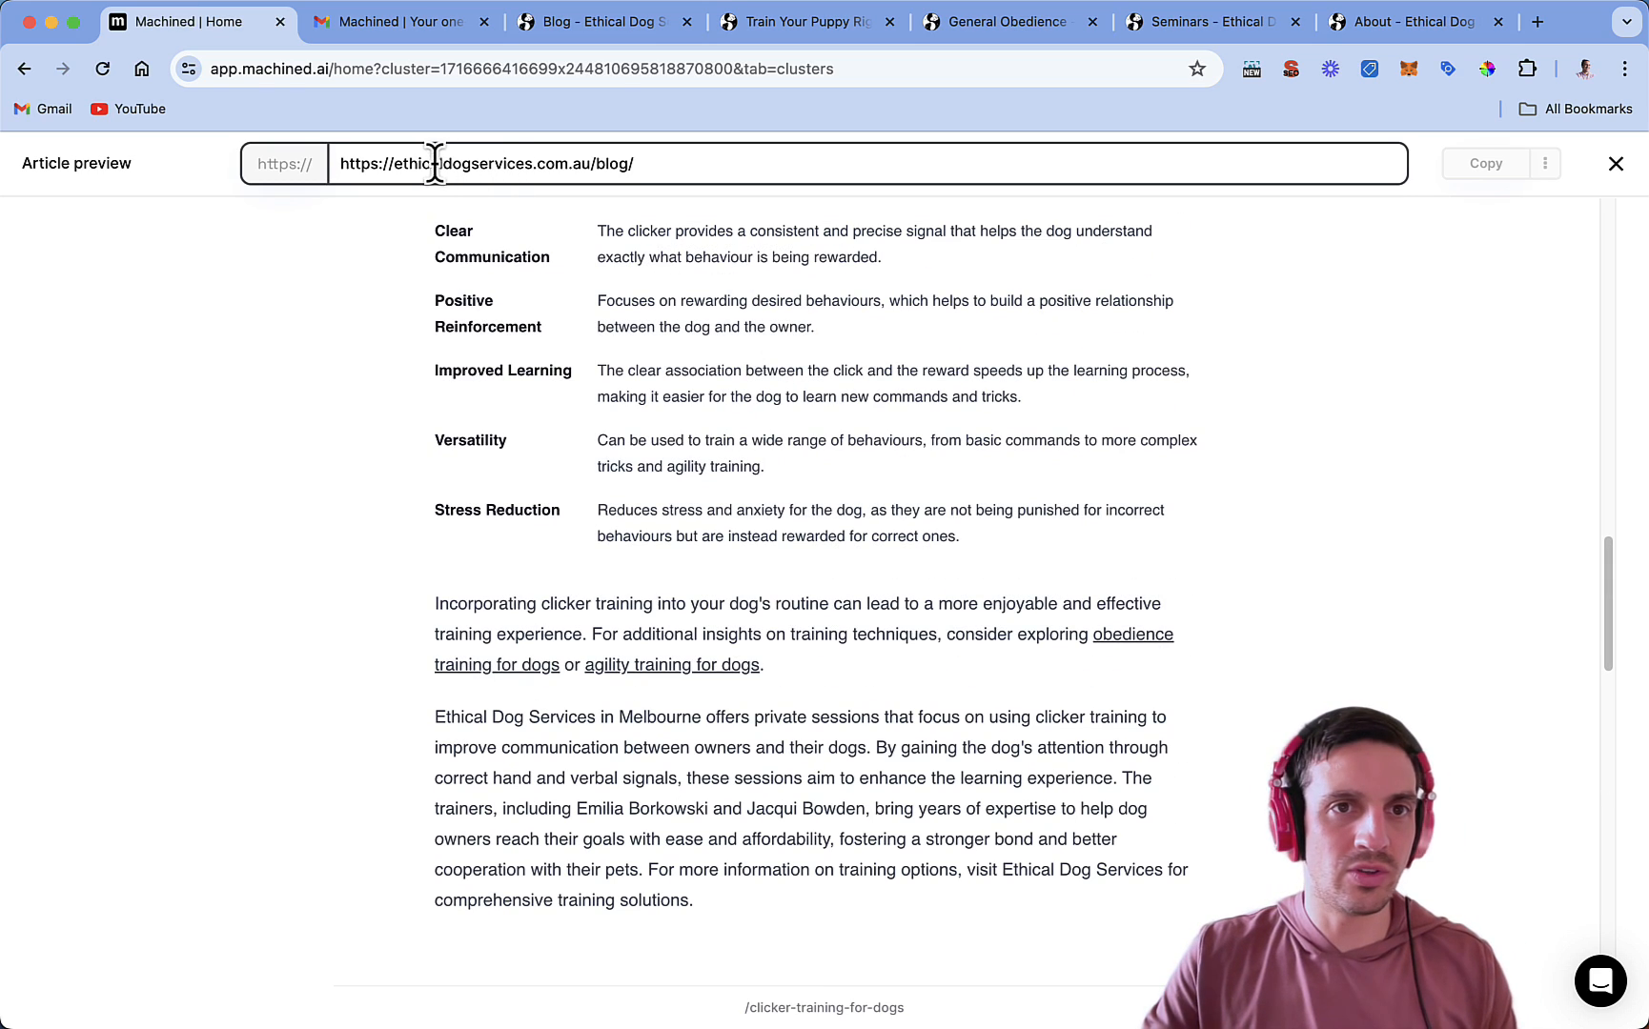
# Confirm ethicaldogservices.com.au/blog/ as the base address for article links.
pyautogui.doubleClick(404, 163)
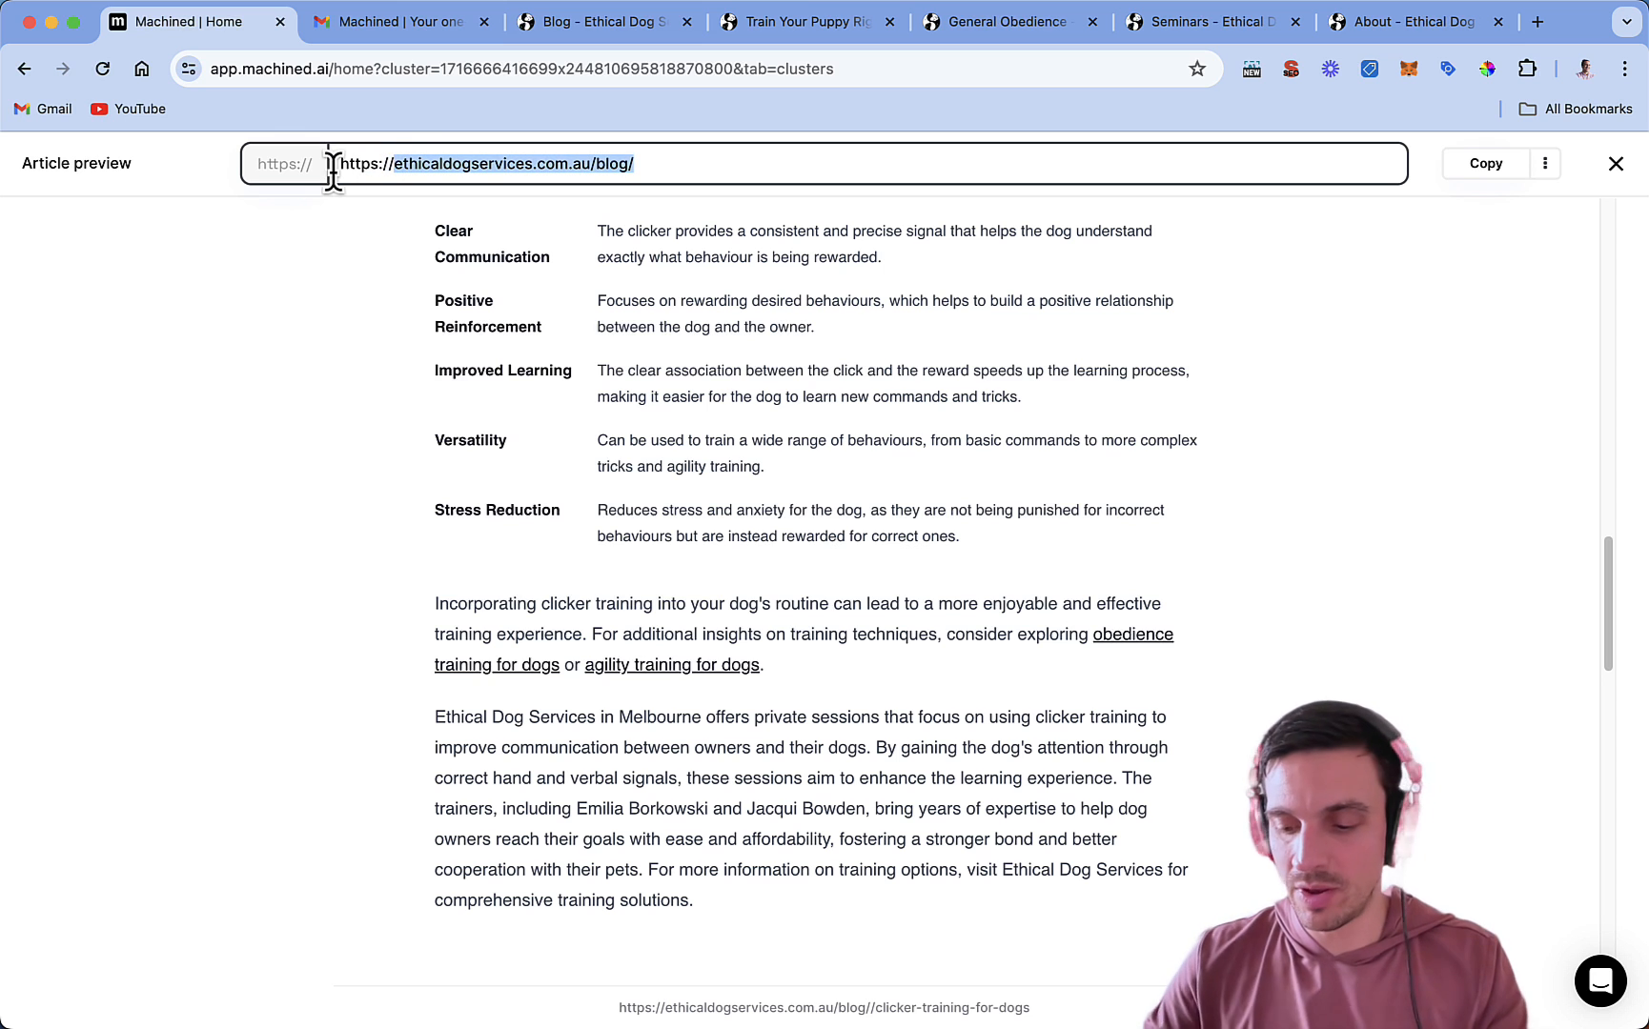
pyautogui.click(421, 163)
pyautogui.click(618, 386)
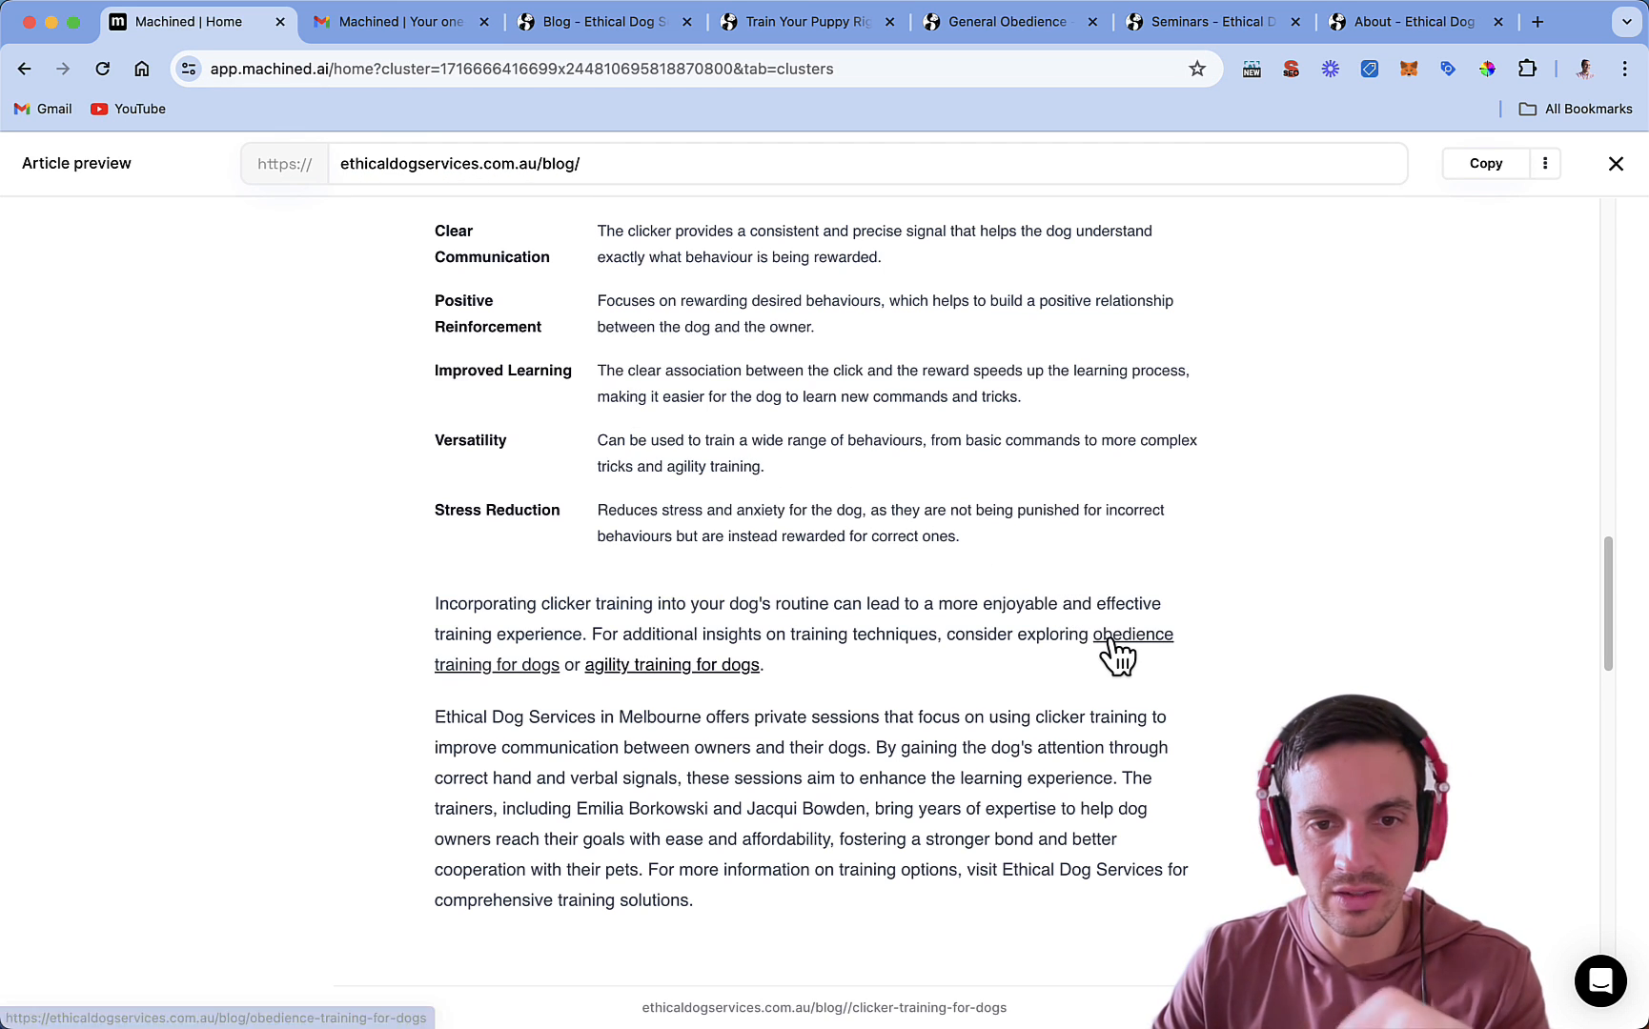
pyautogui.scroll(-3, 1115, 652)
pyautogui.scroll(-3, 1115, 652)
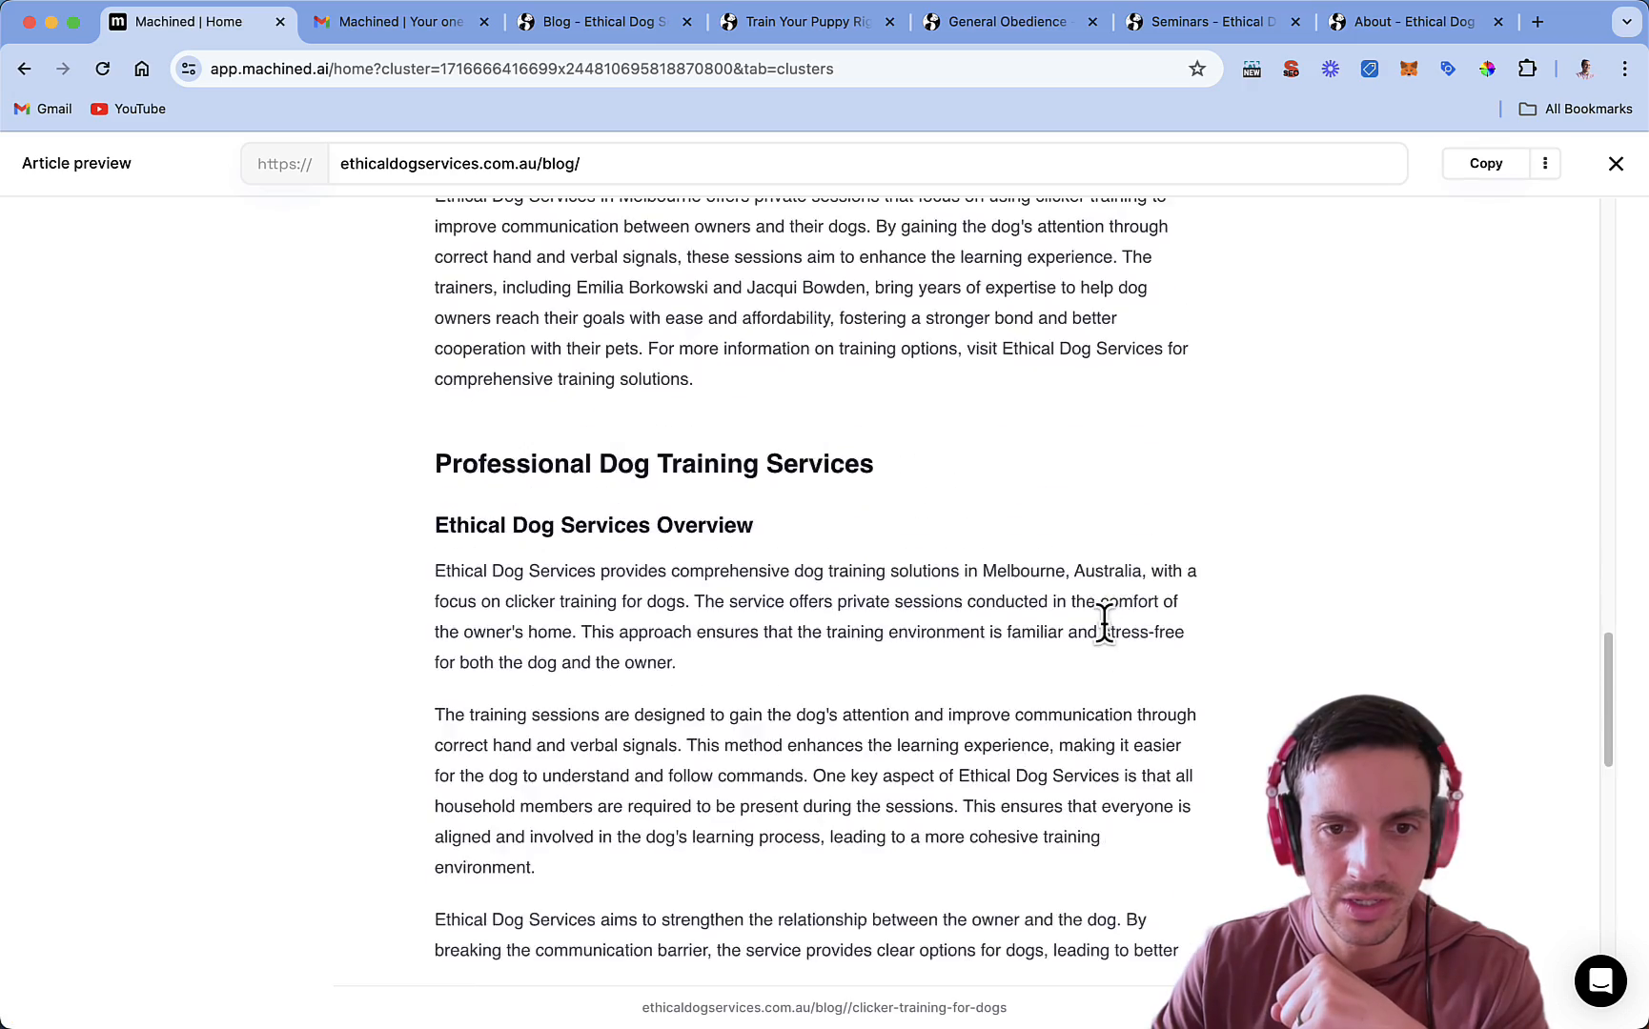
pyautogui.scroll(-3, 1115, 652)
pyautogui.scroll(-5, 1106, 624)
pyautogui.scroll(-3, 1106, 624)
pyautogui.scroll(1, 1105, 624)
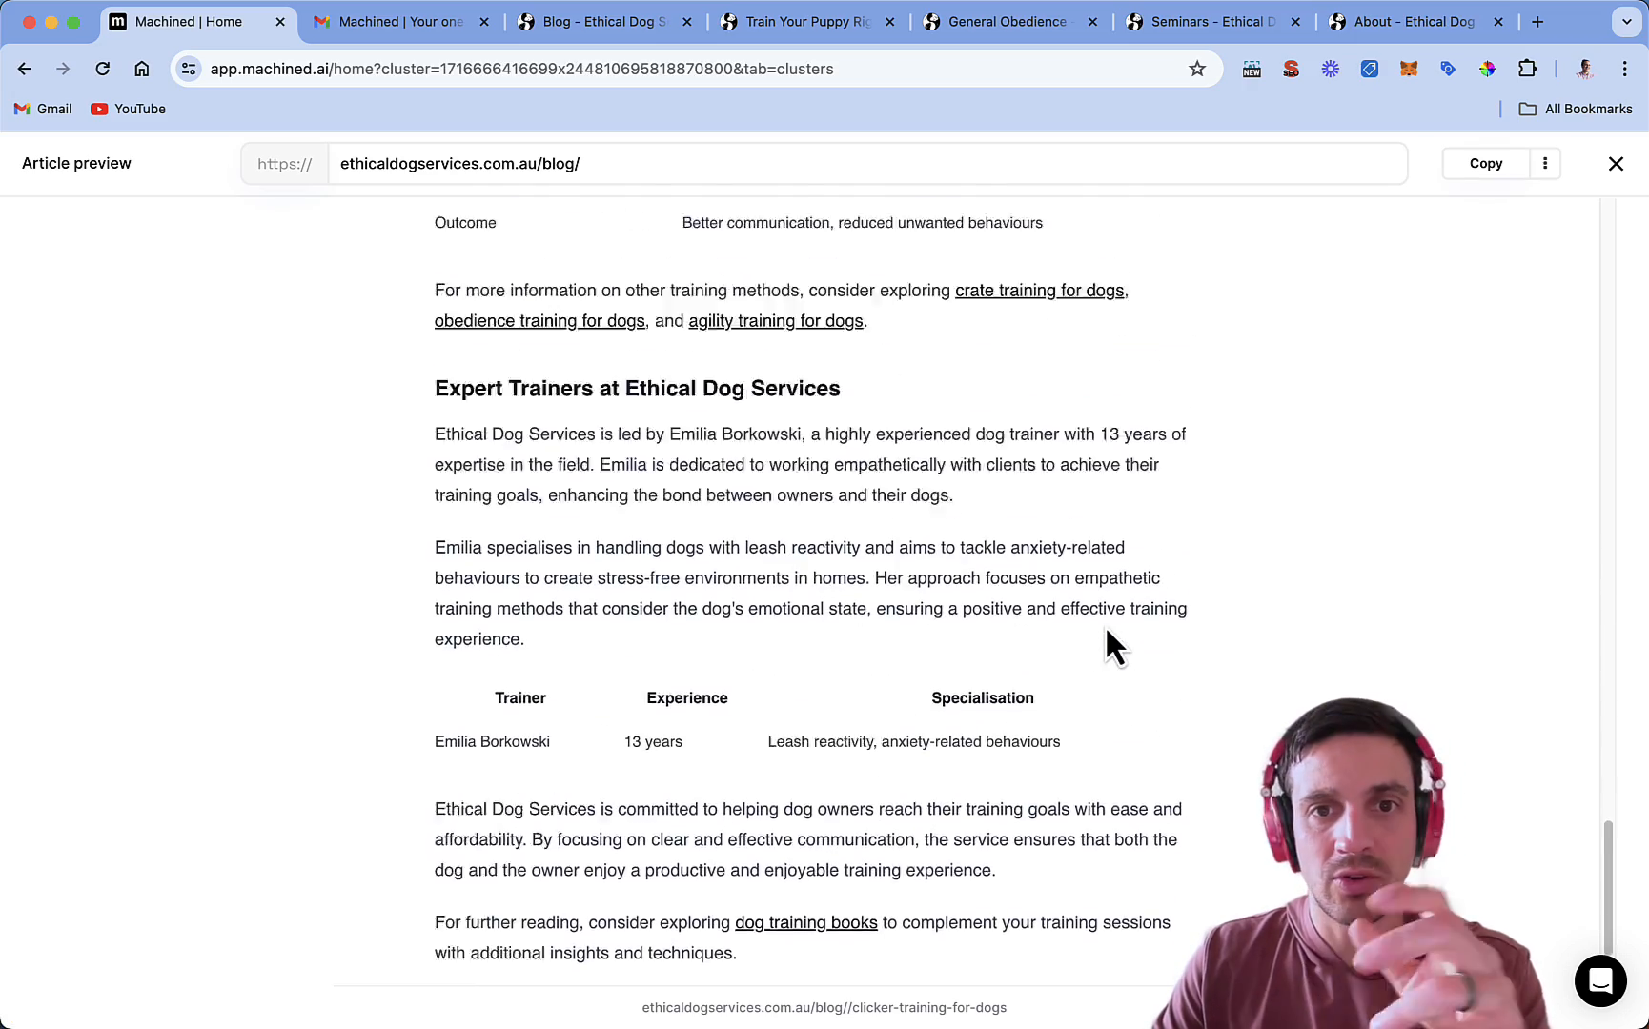
pyautogui.scroll(10, 1106, 625)
pyautogui.scroll(10, 1106, 624)
pyautogui.scroll(3, 1249, 563)
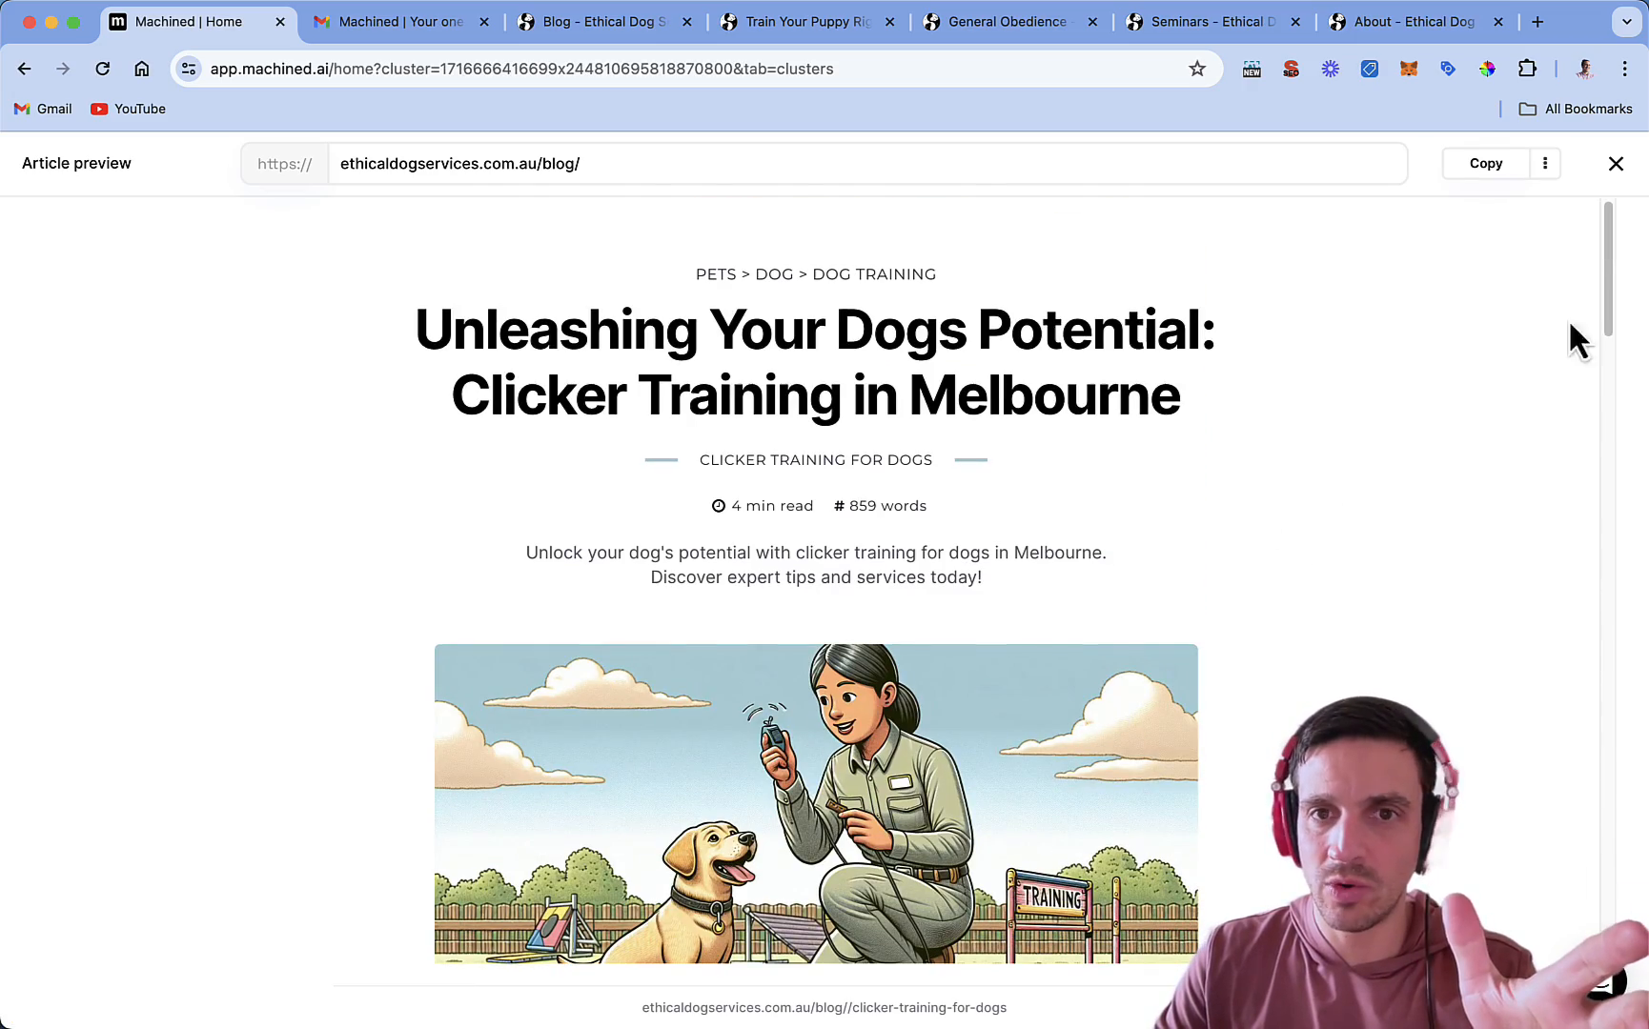
# Skim the Unleashing Your Dogs Potential and dog training books previews, then return to the list.
pyautogui.click(1615, 163)
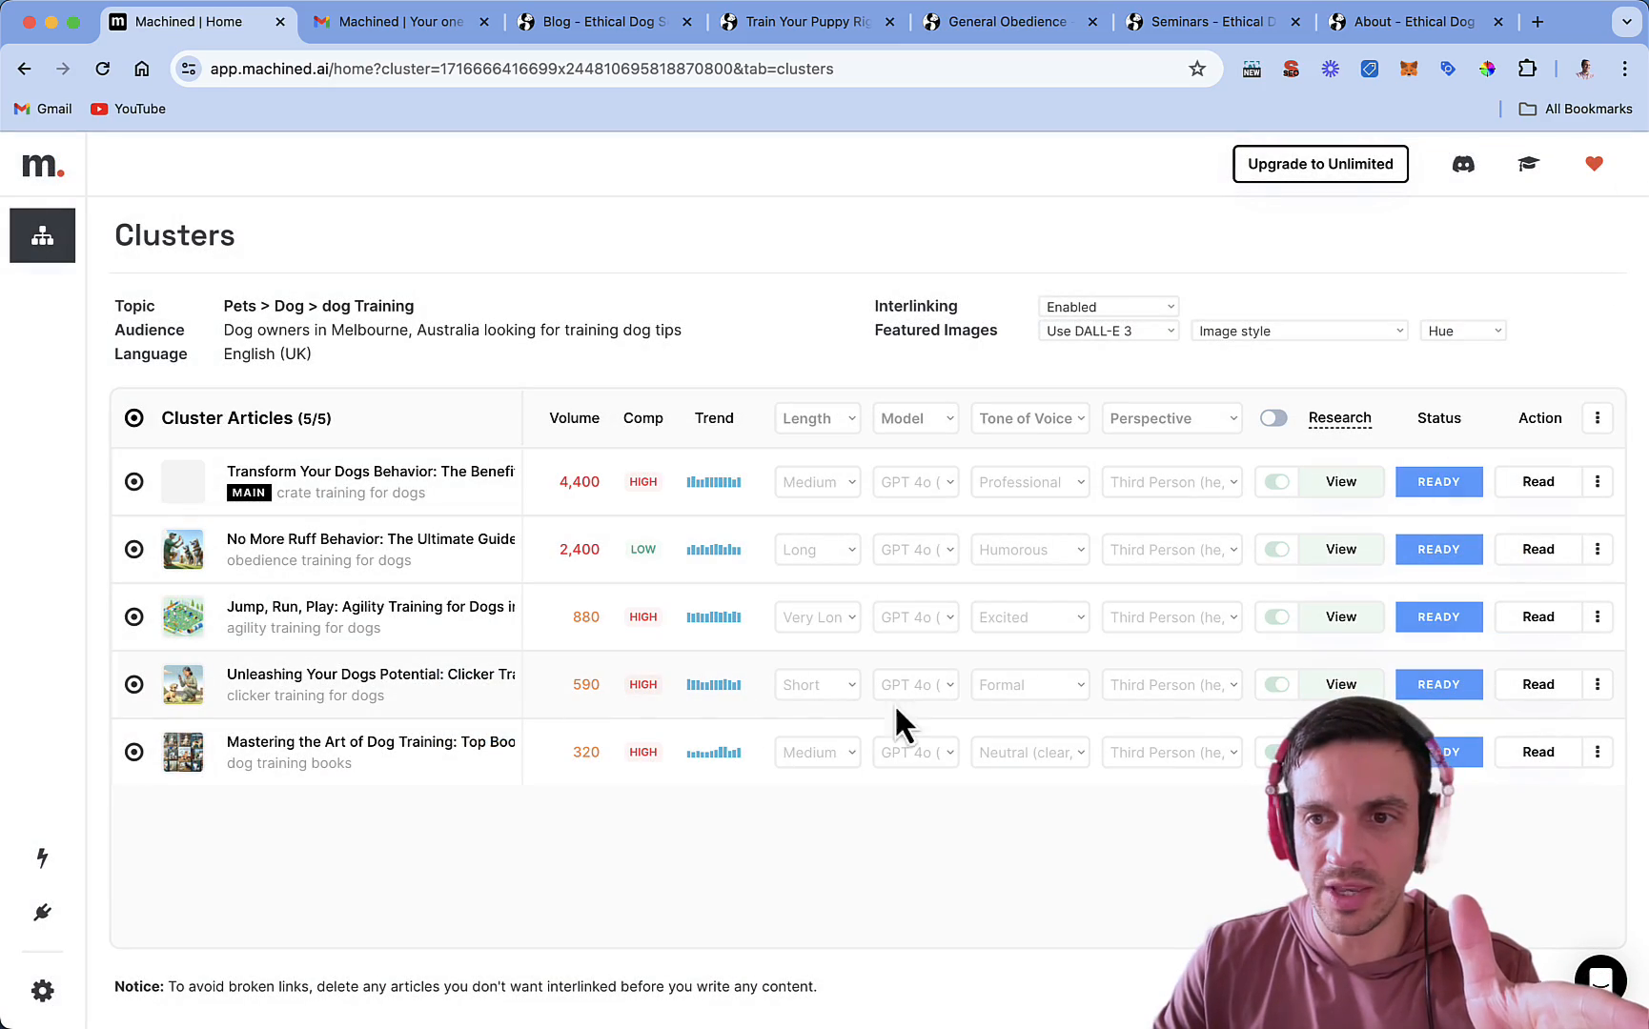
pyautogui.click(1539, 685)
pyautogui.scroll(-5, 1098, 596)
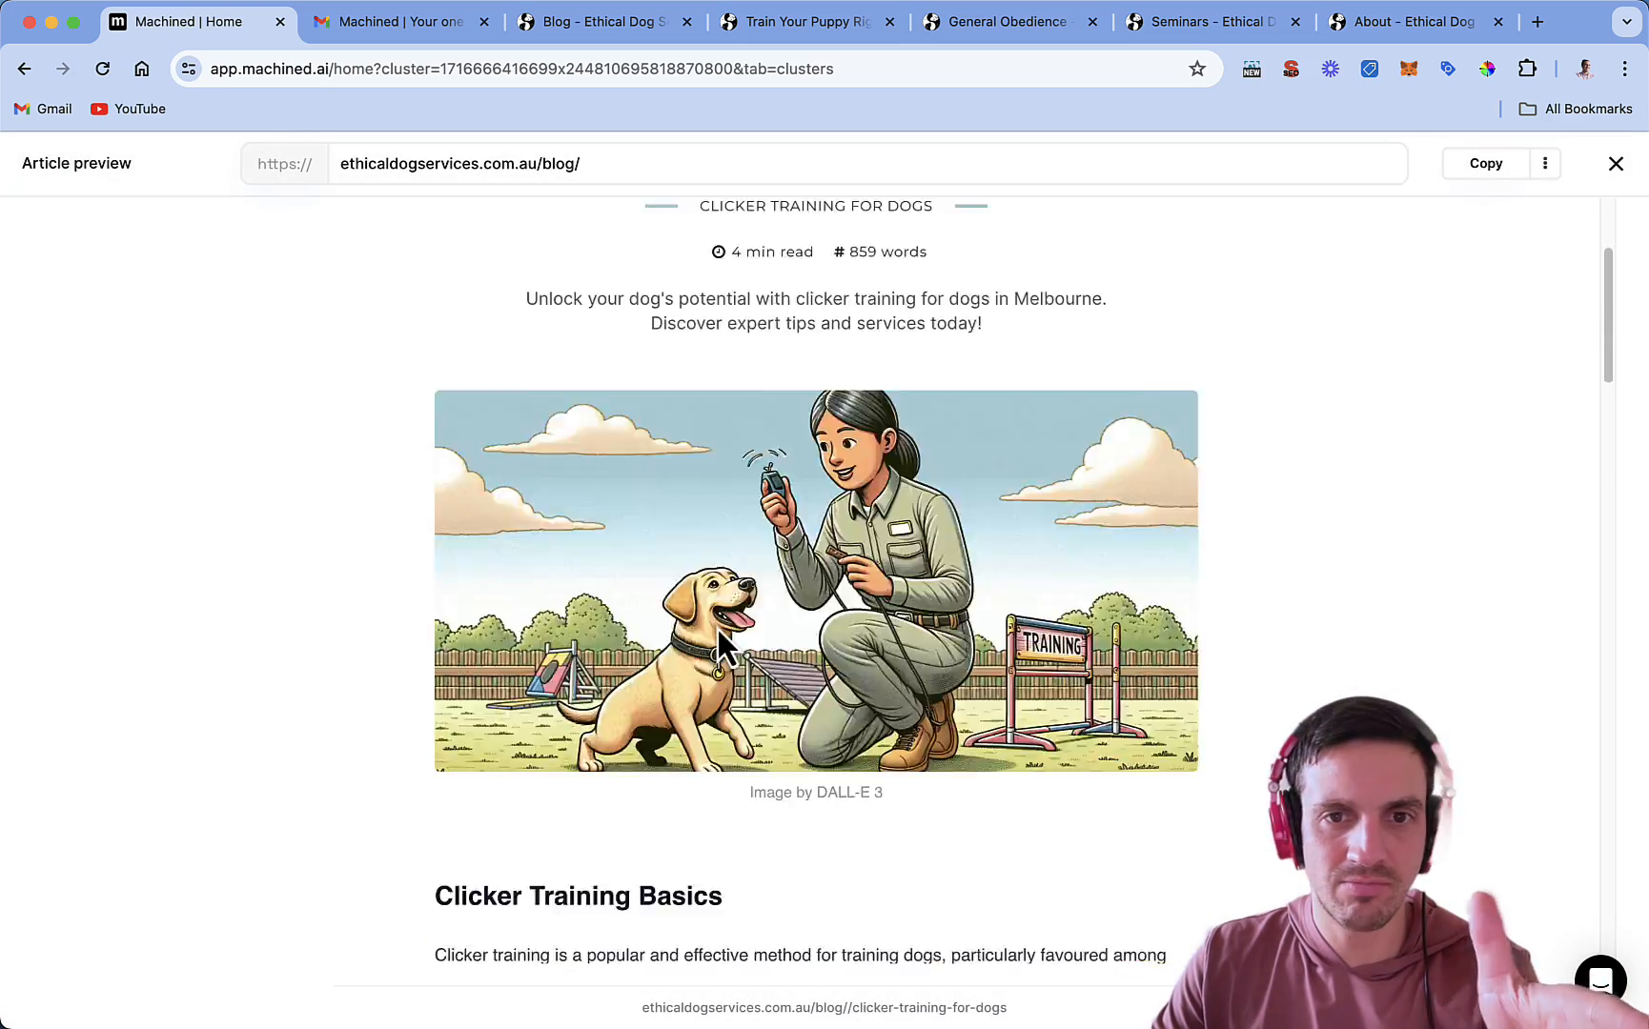
pyautogui.scroll(-10, 718, 629)
pyautogui.scroll(-8, 737, 638)
pyautogui.scroll(6, 737, 638)
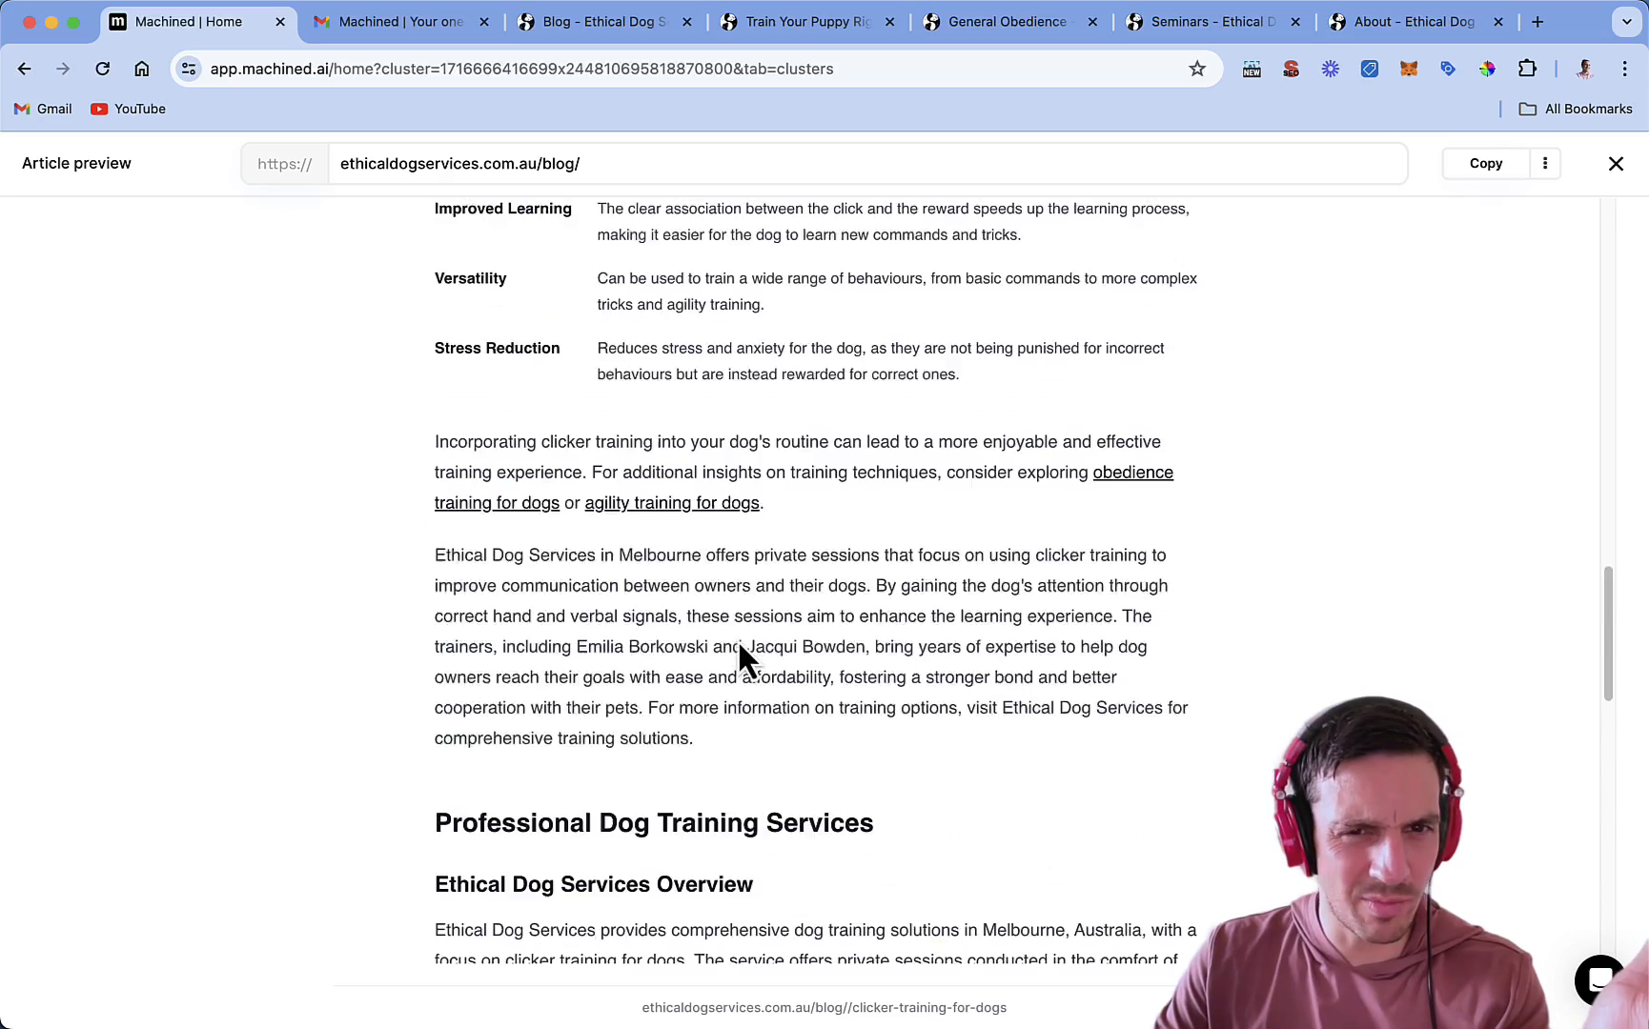
pyautogui.scroll(10, 737, 639)
pyautogui.scroll(6, 737, 638)
pyautogui.scroll(-8, 737, 638)
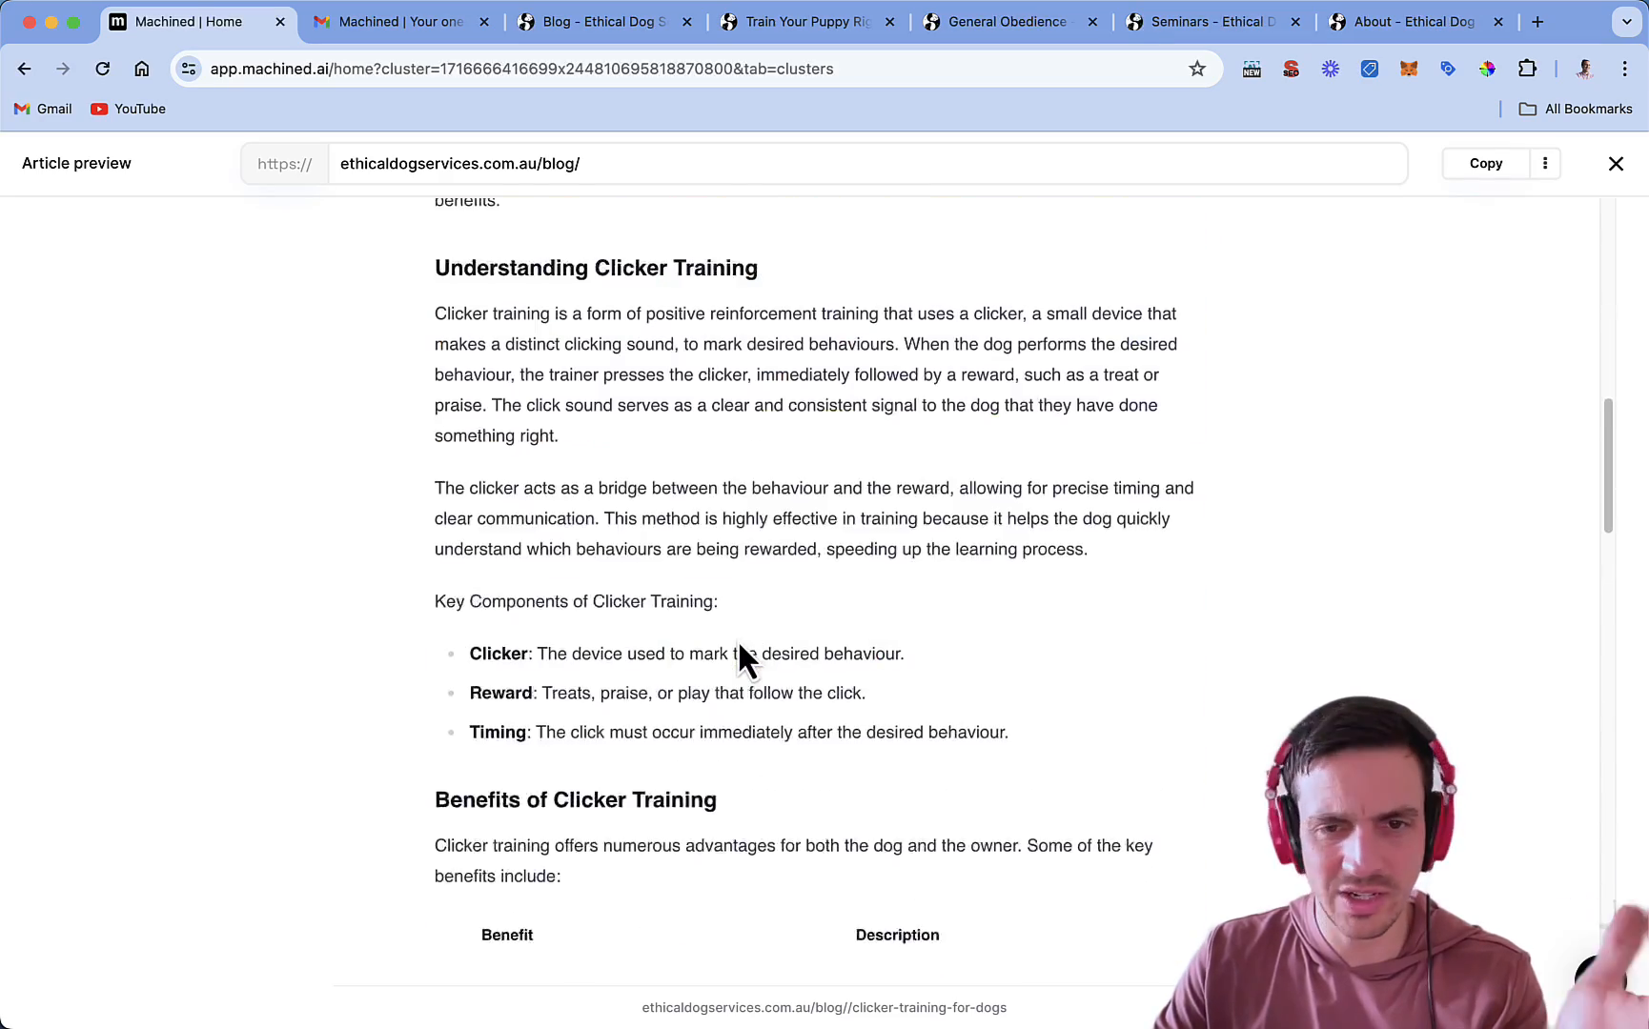
pyautogui.scroll(-10, 737, 638)
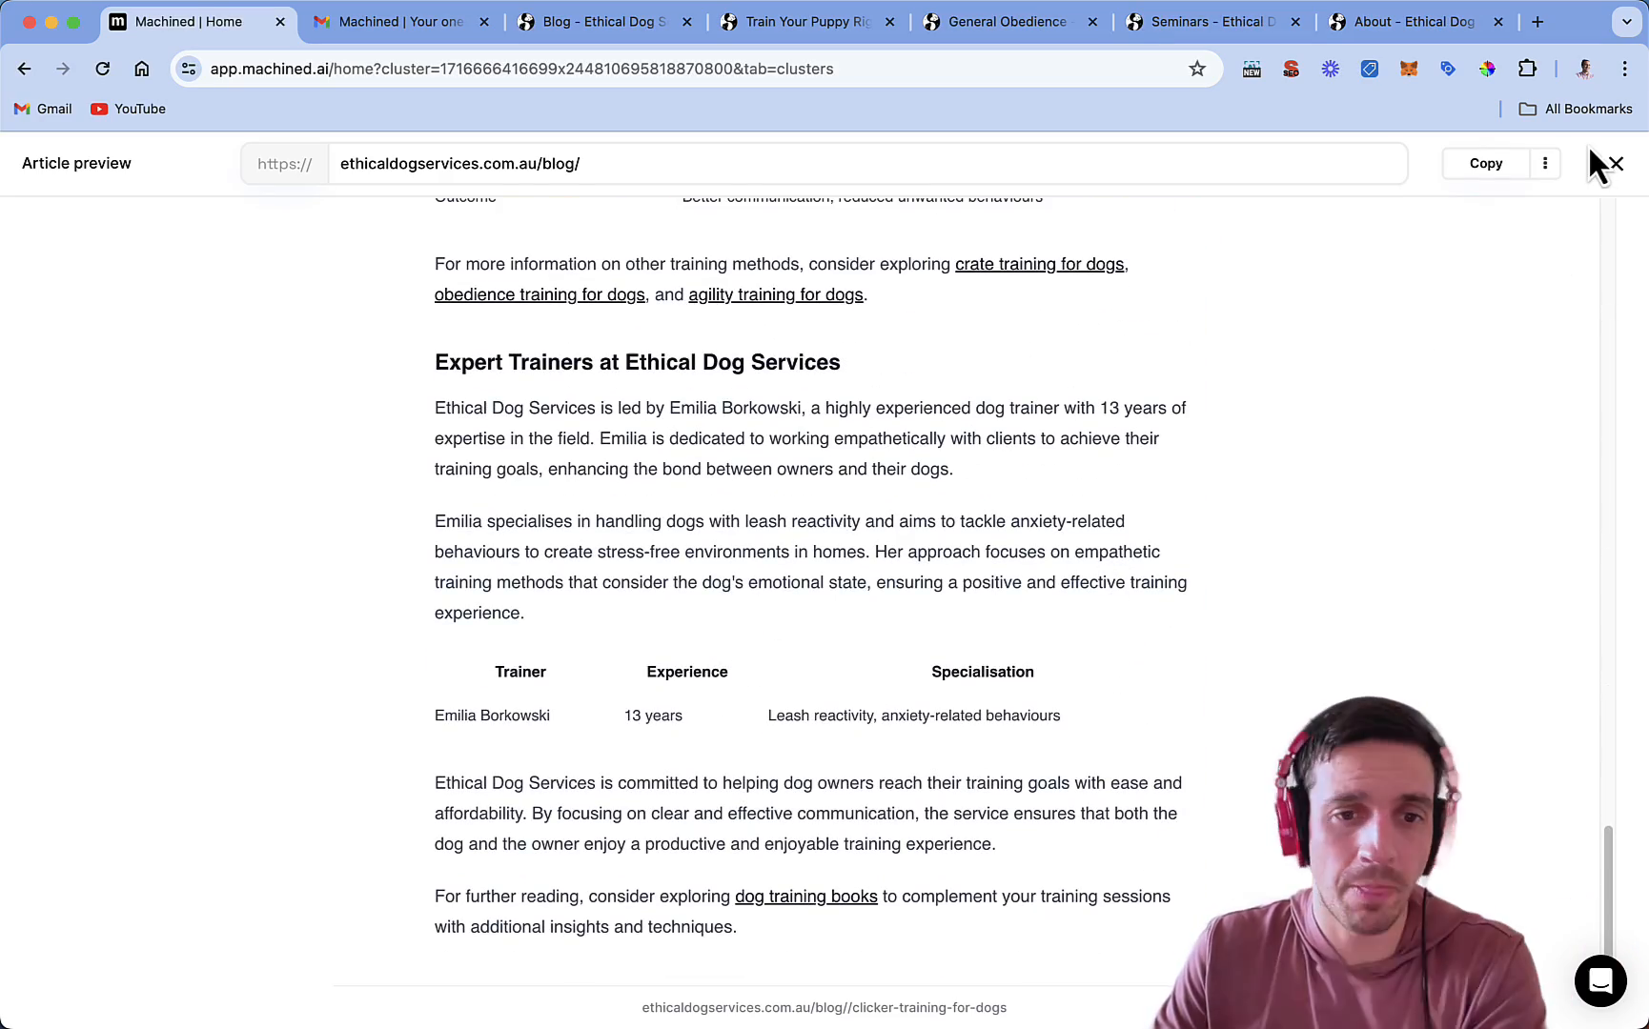
pyautogui.click(1616, 163)
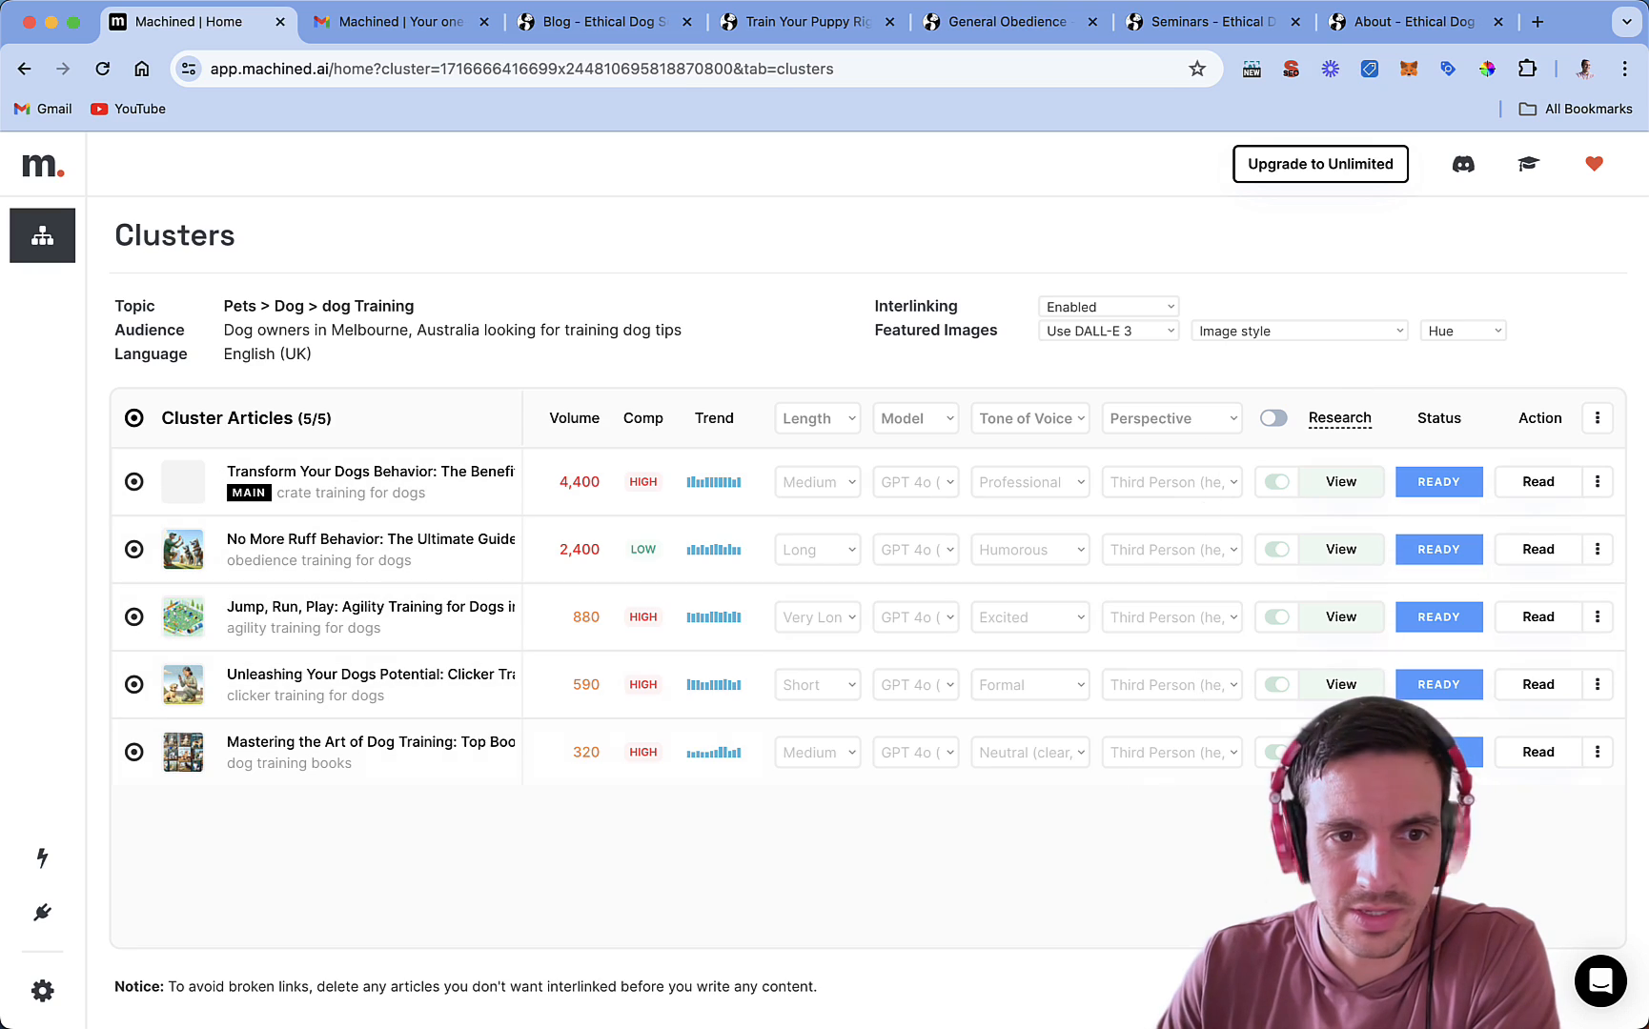
pyautogui.click(1539, 751)
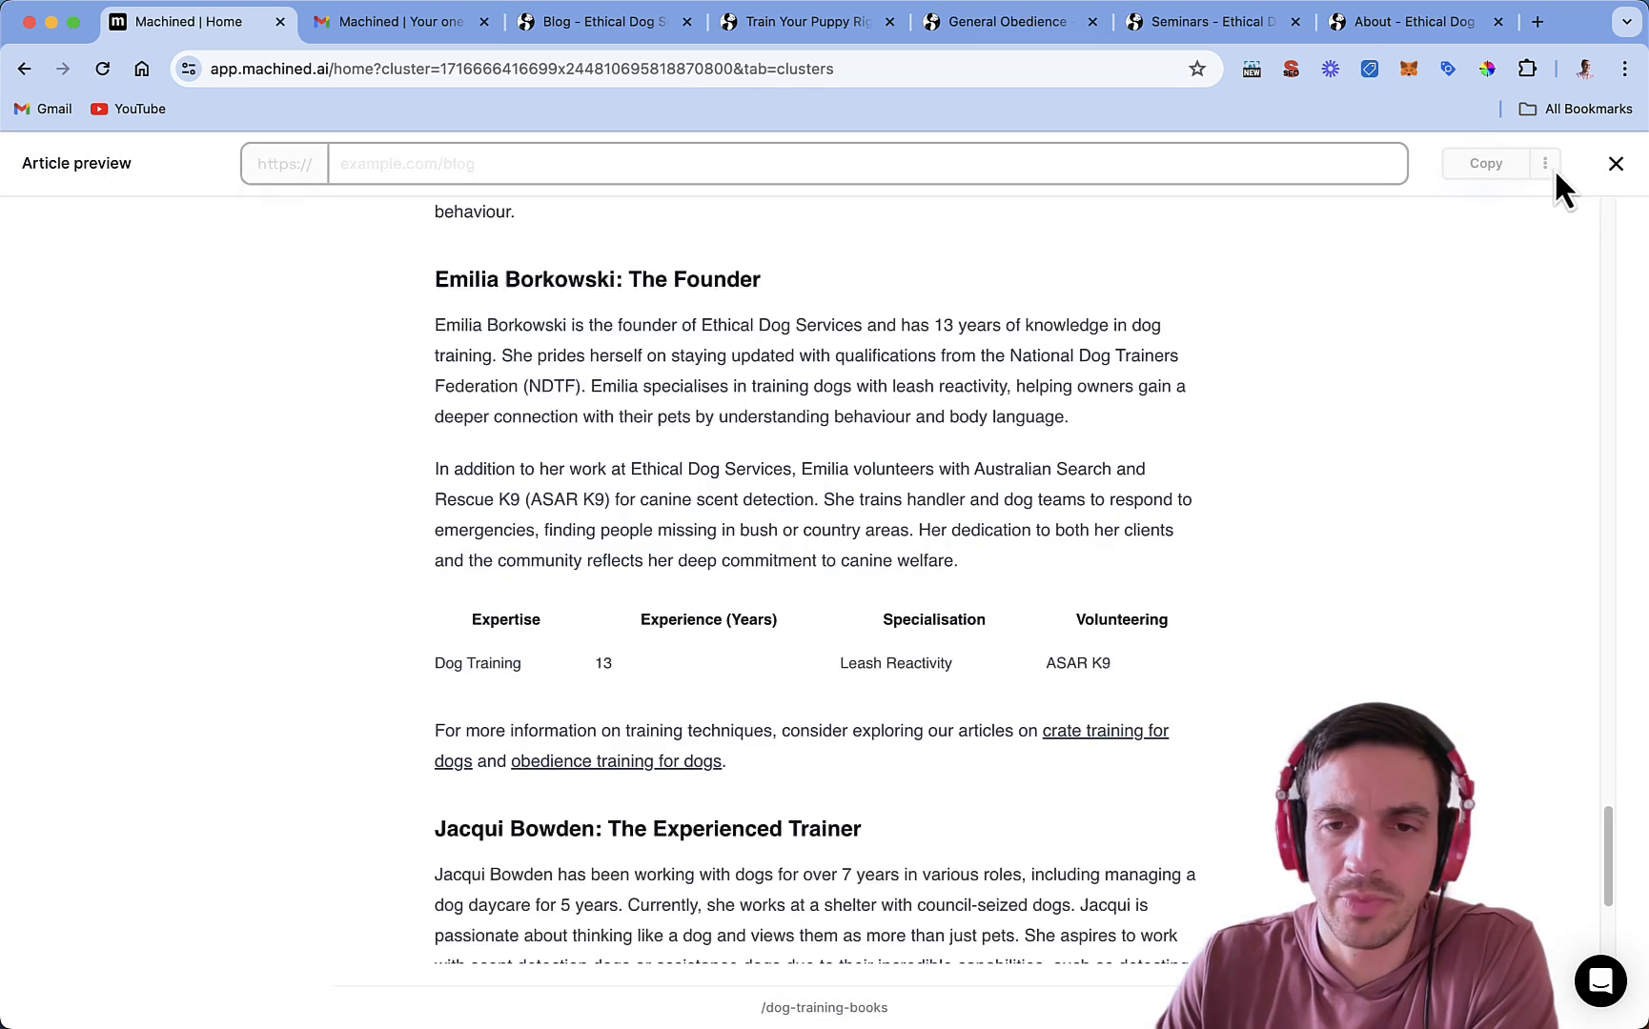
pyautogui.click(1616, 163)
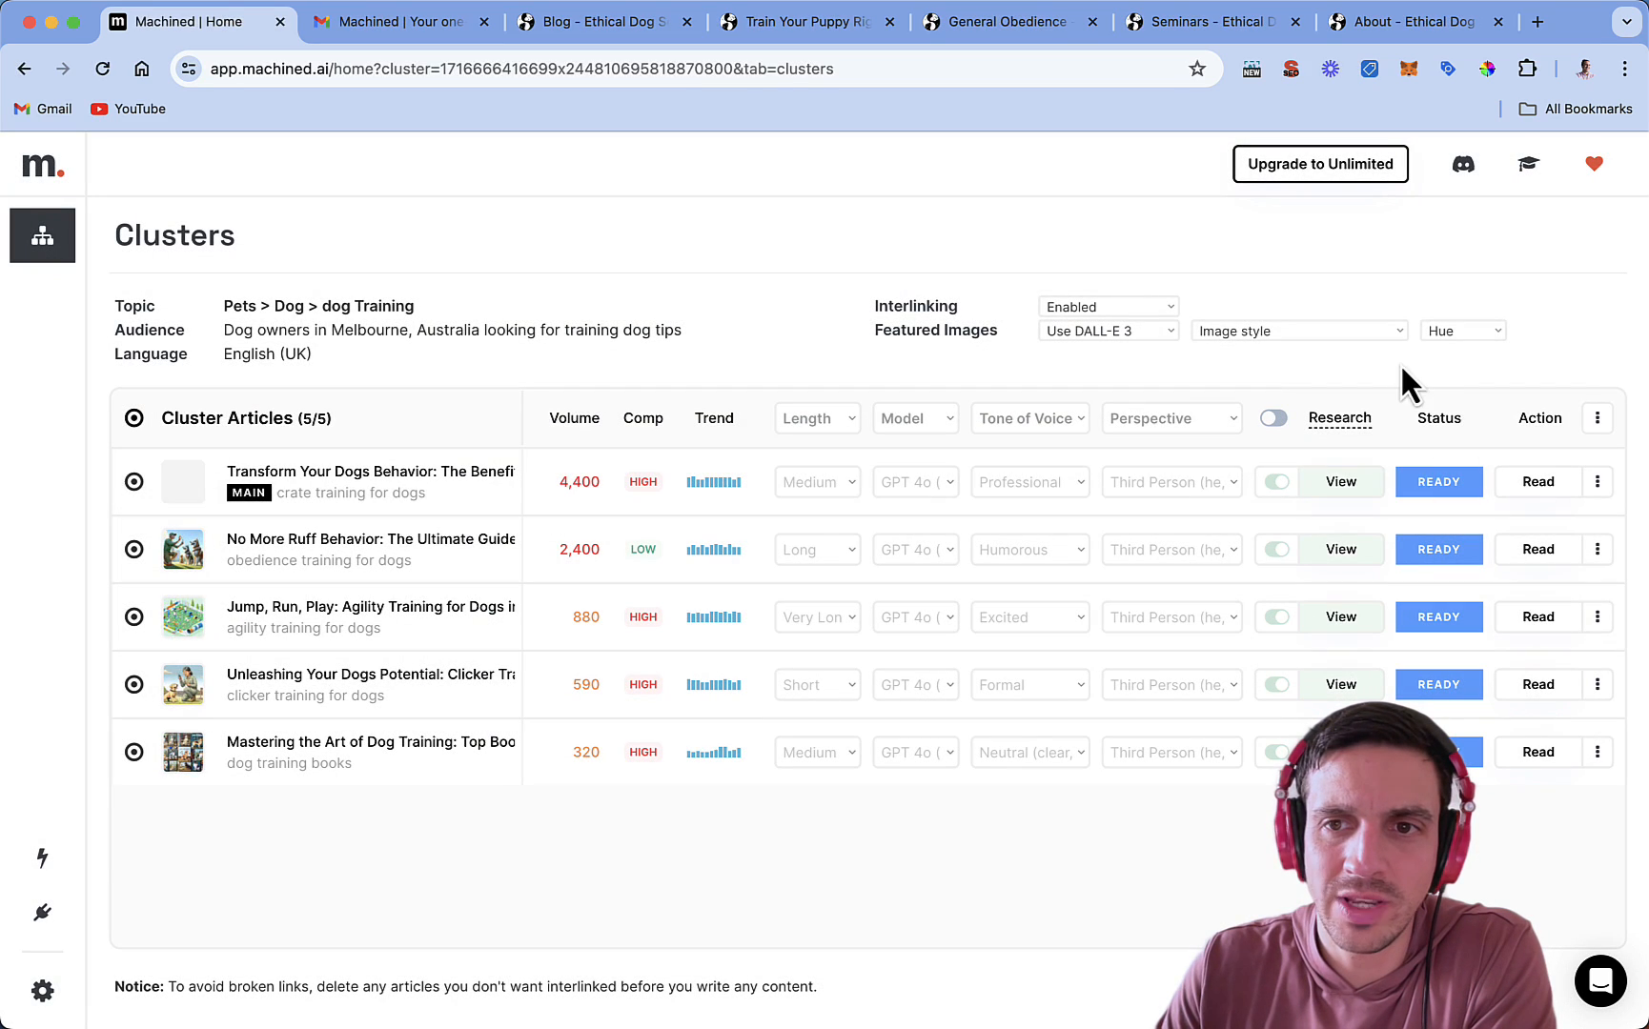
pyautogui.click(1340, 481)
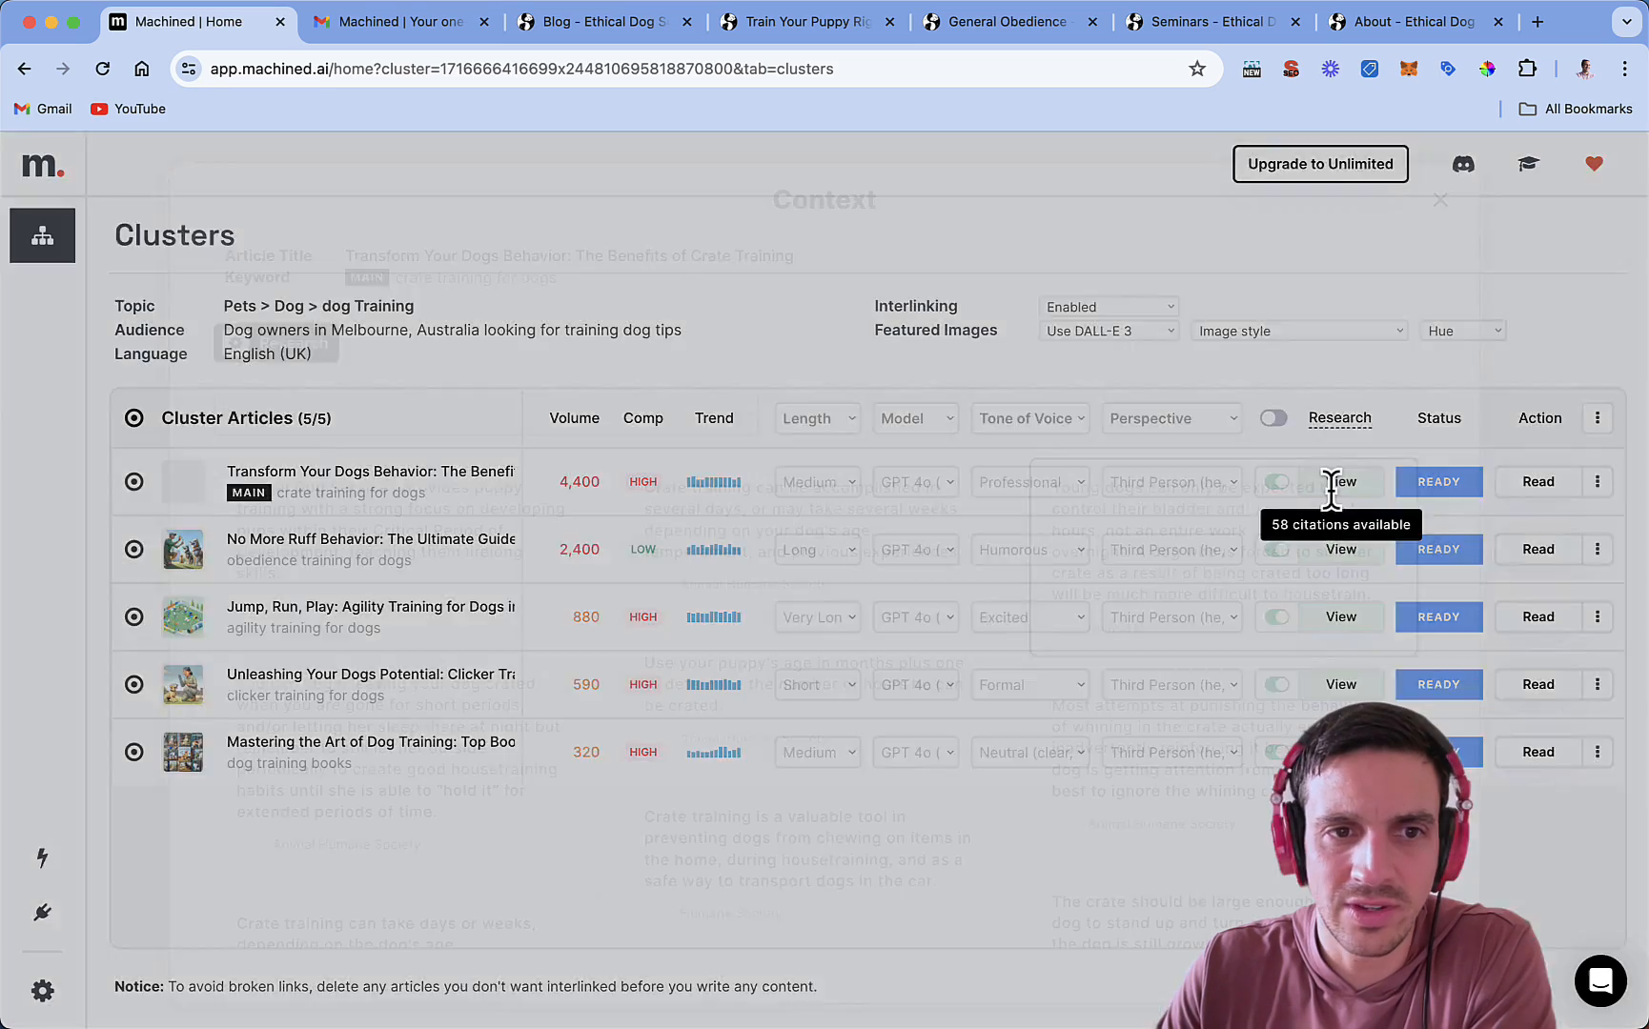
pyautogui.scroll(-2, 494, 533)
pyautogui.scroll(2, 494, 534)
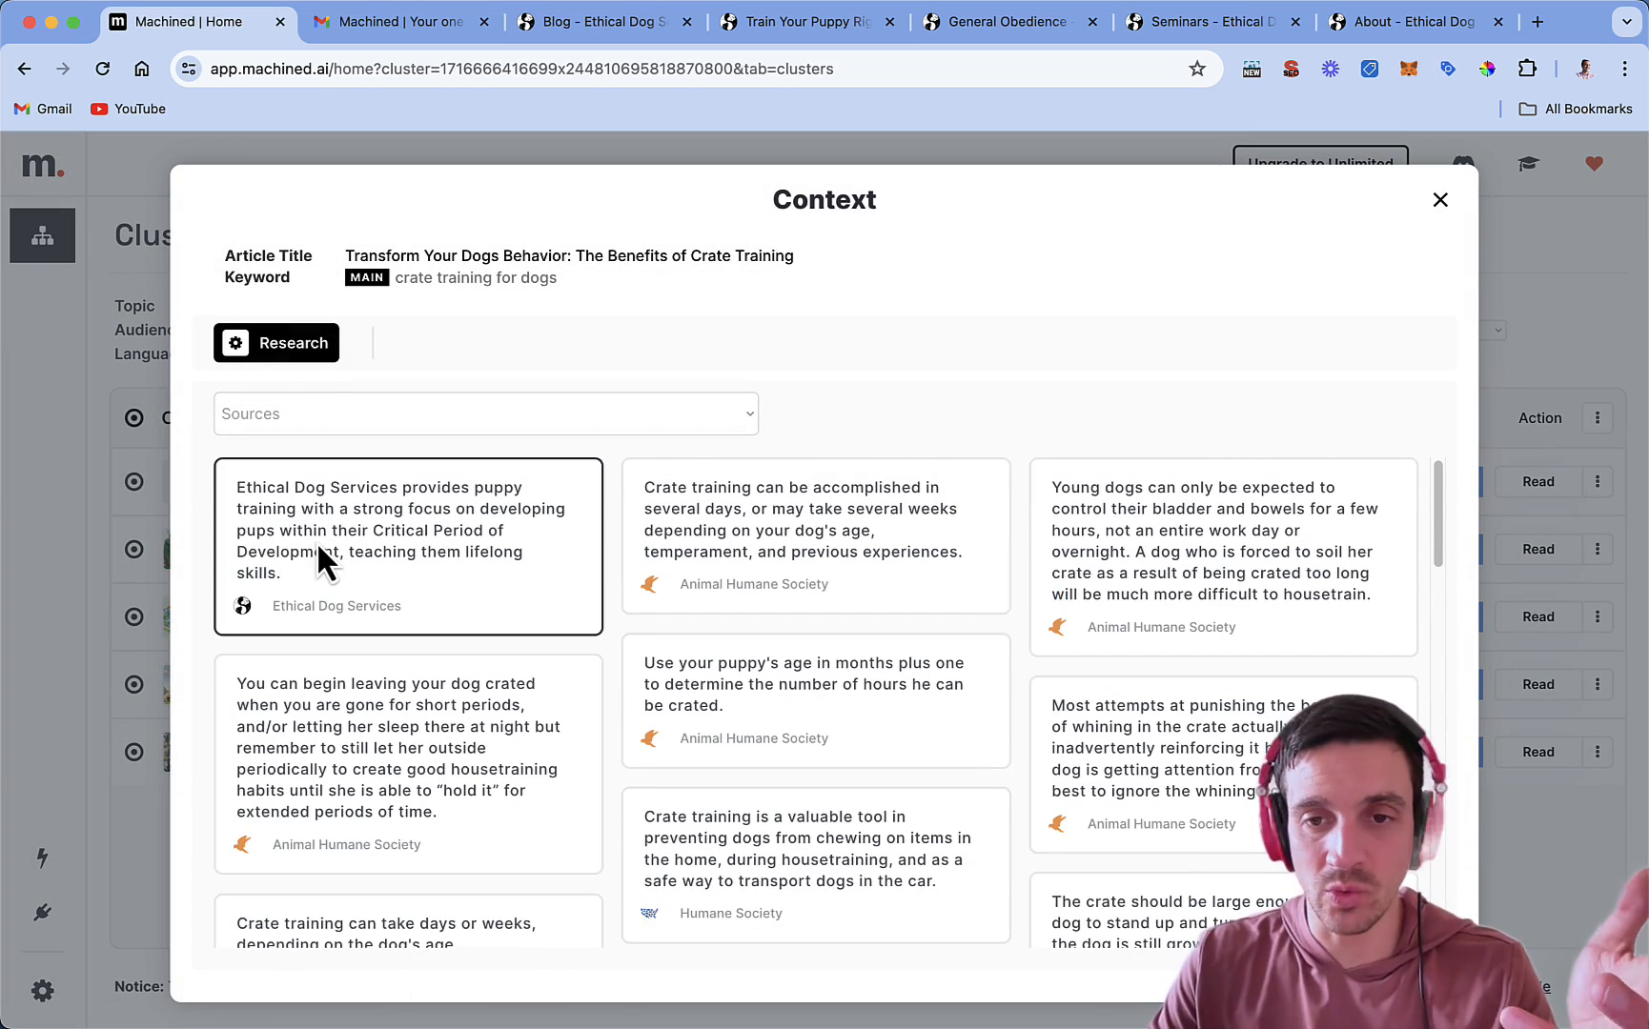
pyautogui.scroll(-5, 520, 573)
pyautogui.scroll(-3, 520, 572)
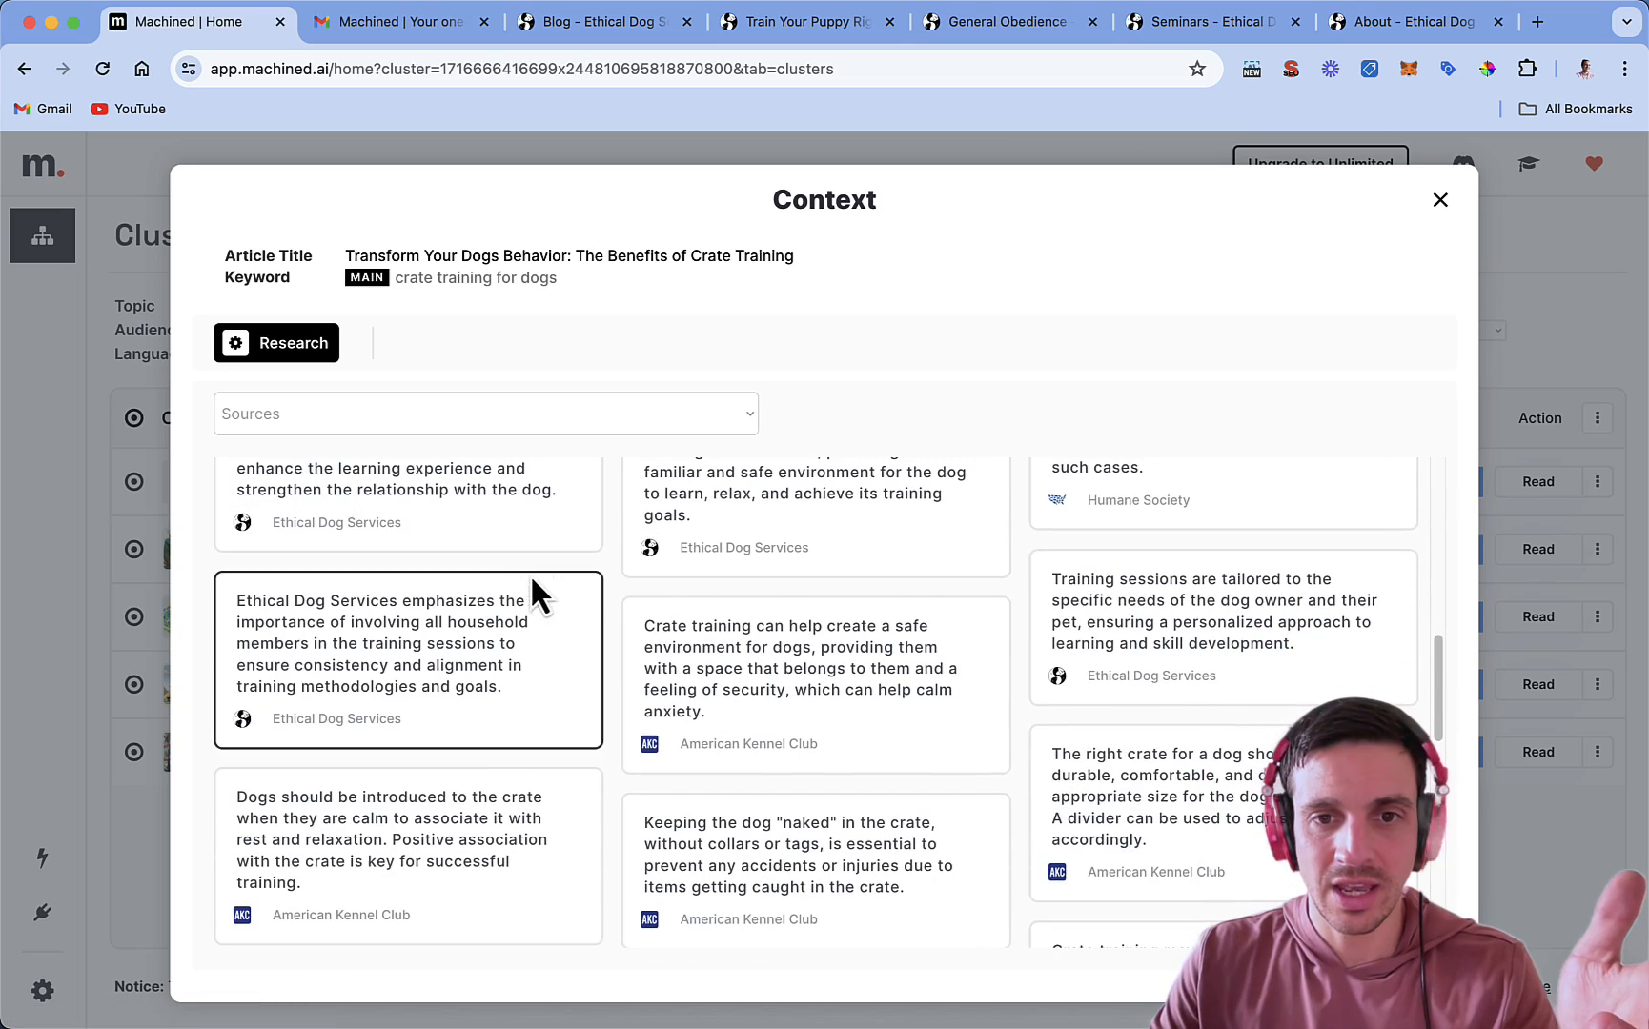
pyautogui.scroll(-6, 902, 772)
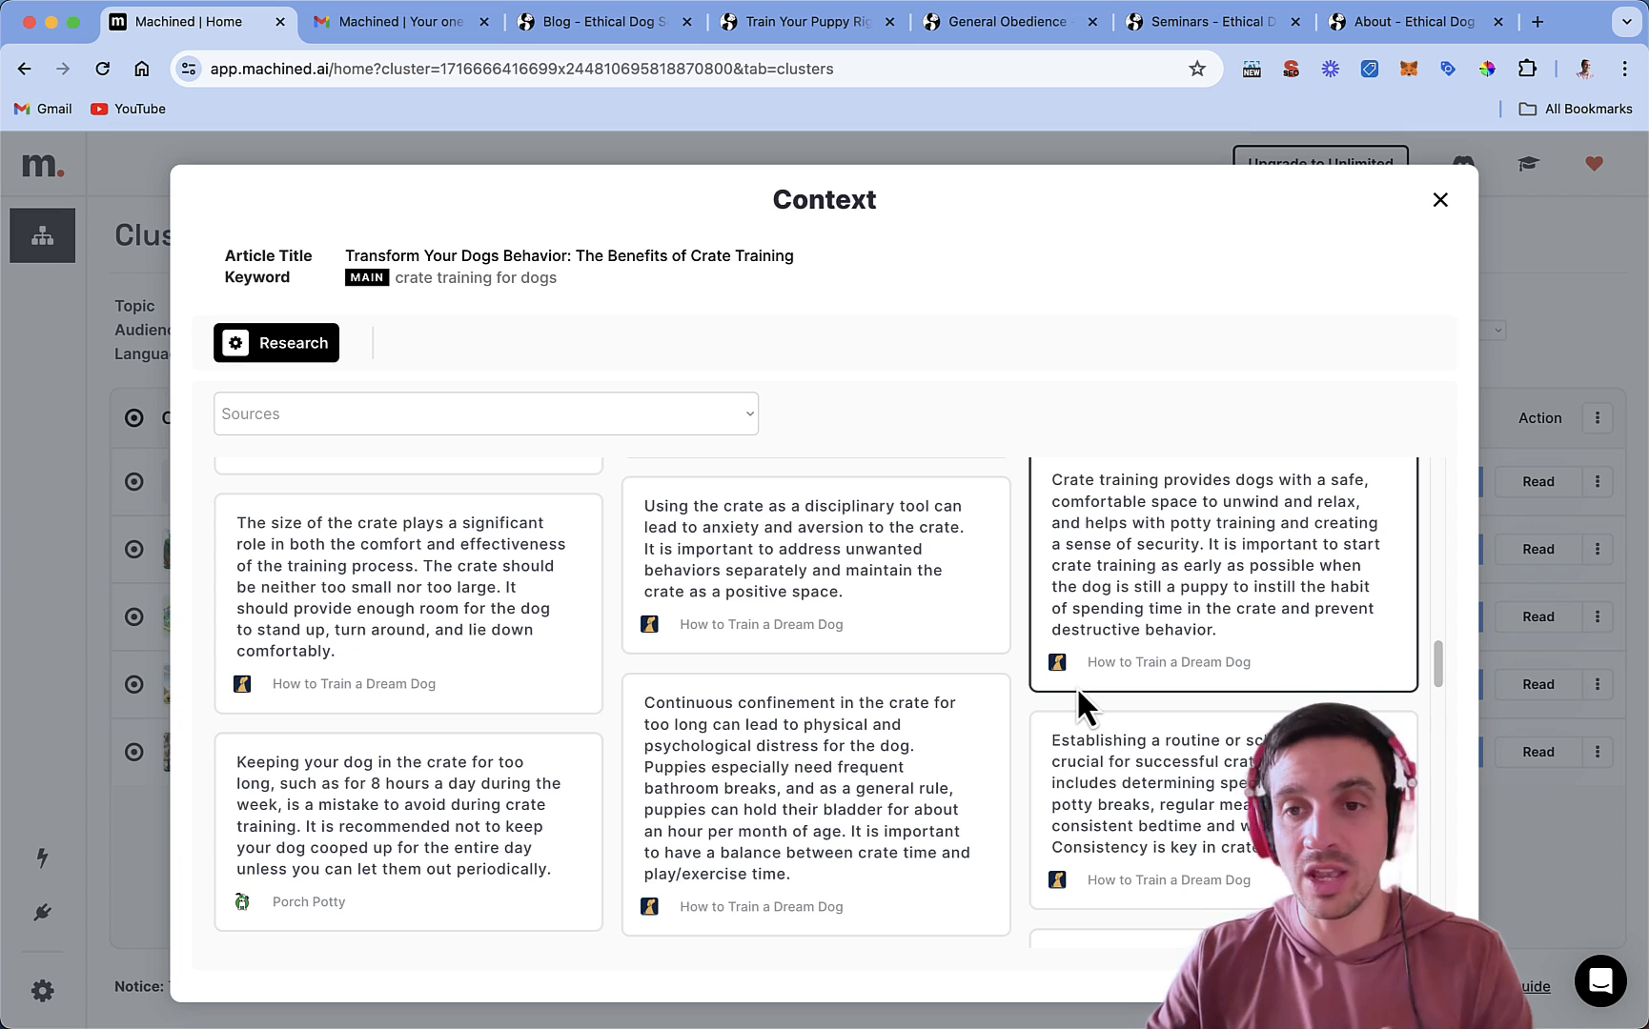
pyautogui.click(1565, 389)
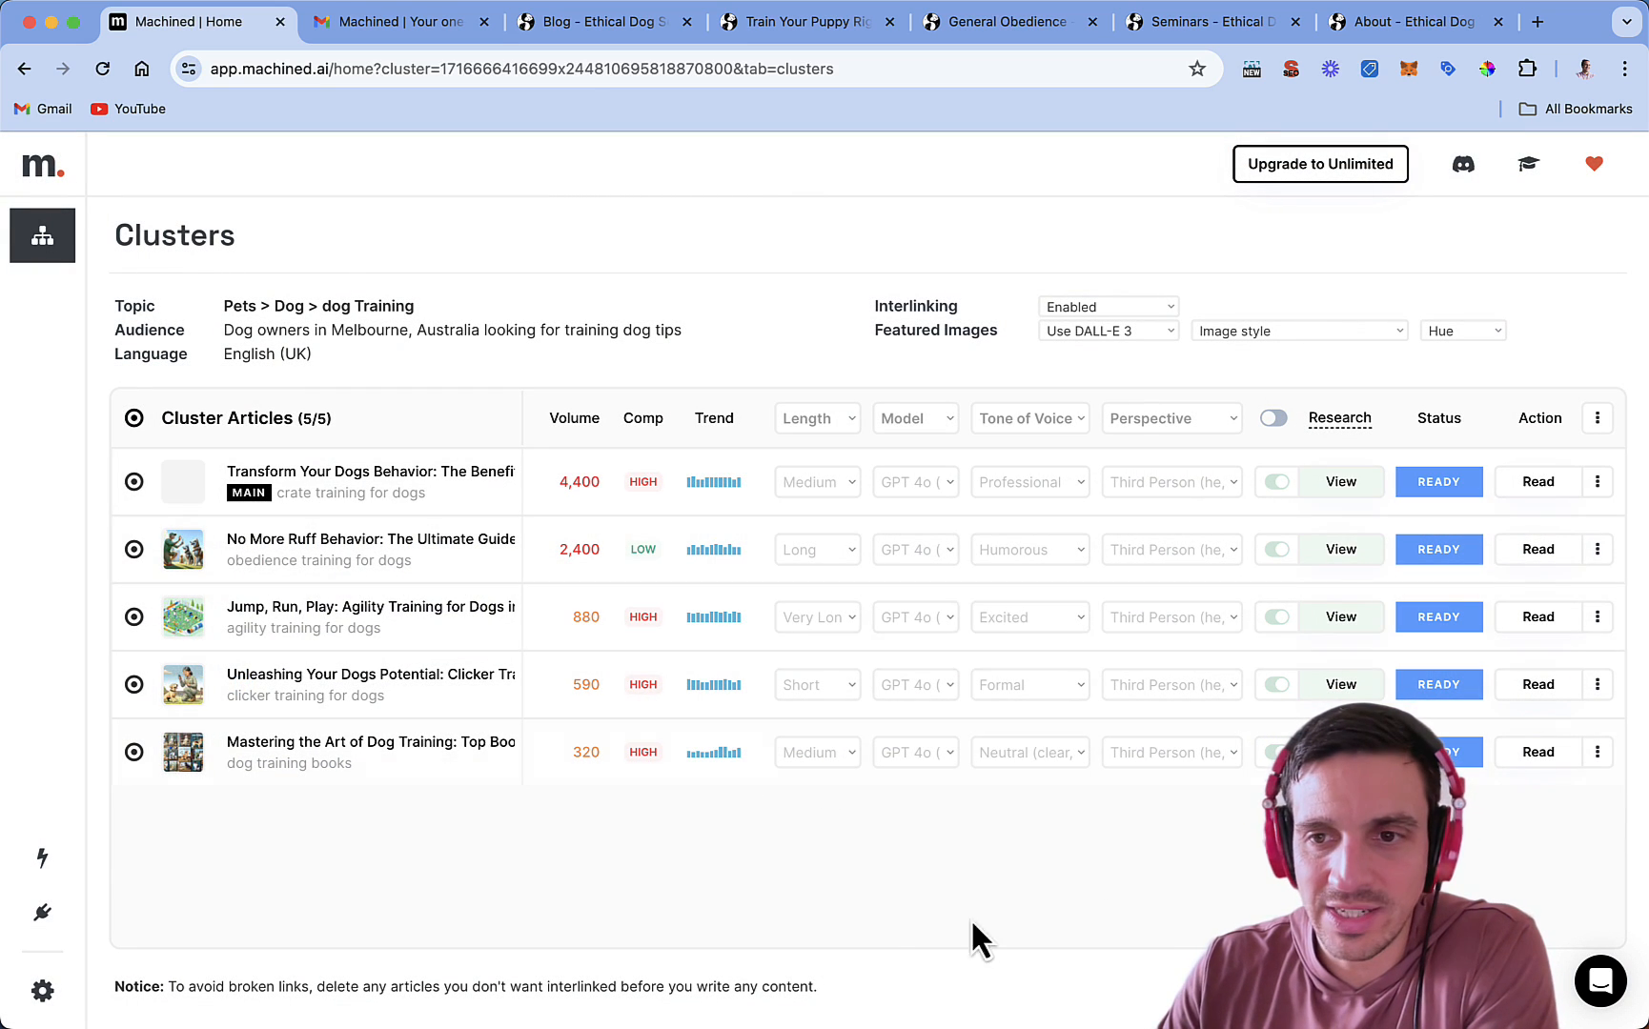
# Generate a DALL-E 3 featured image from the crate training article's thumbnail options.
pyautogui.rightClick(1030, 898)
pyautogui.click(1022, 860)
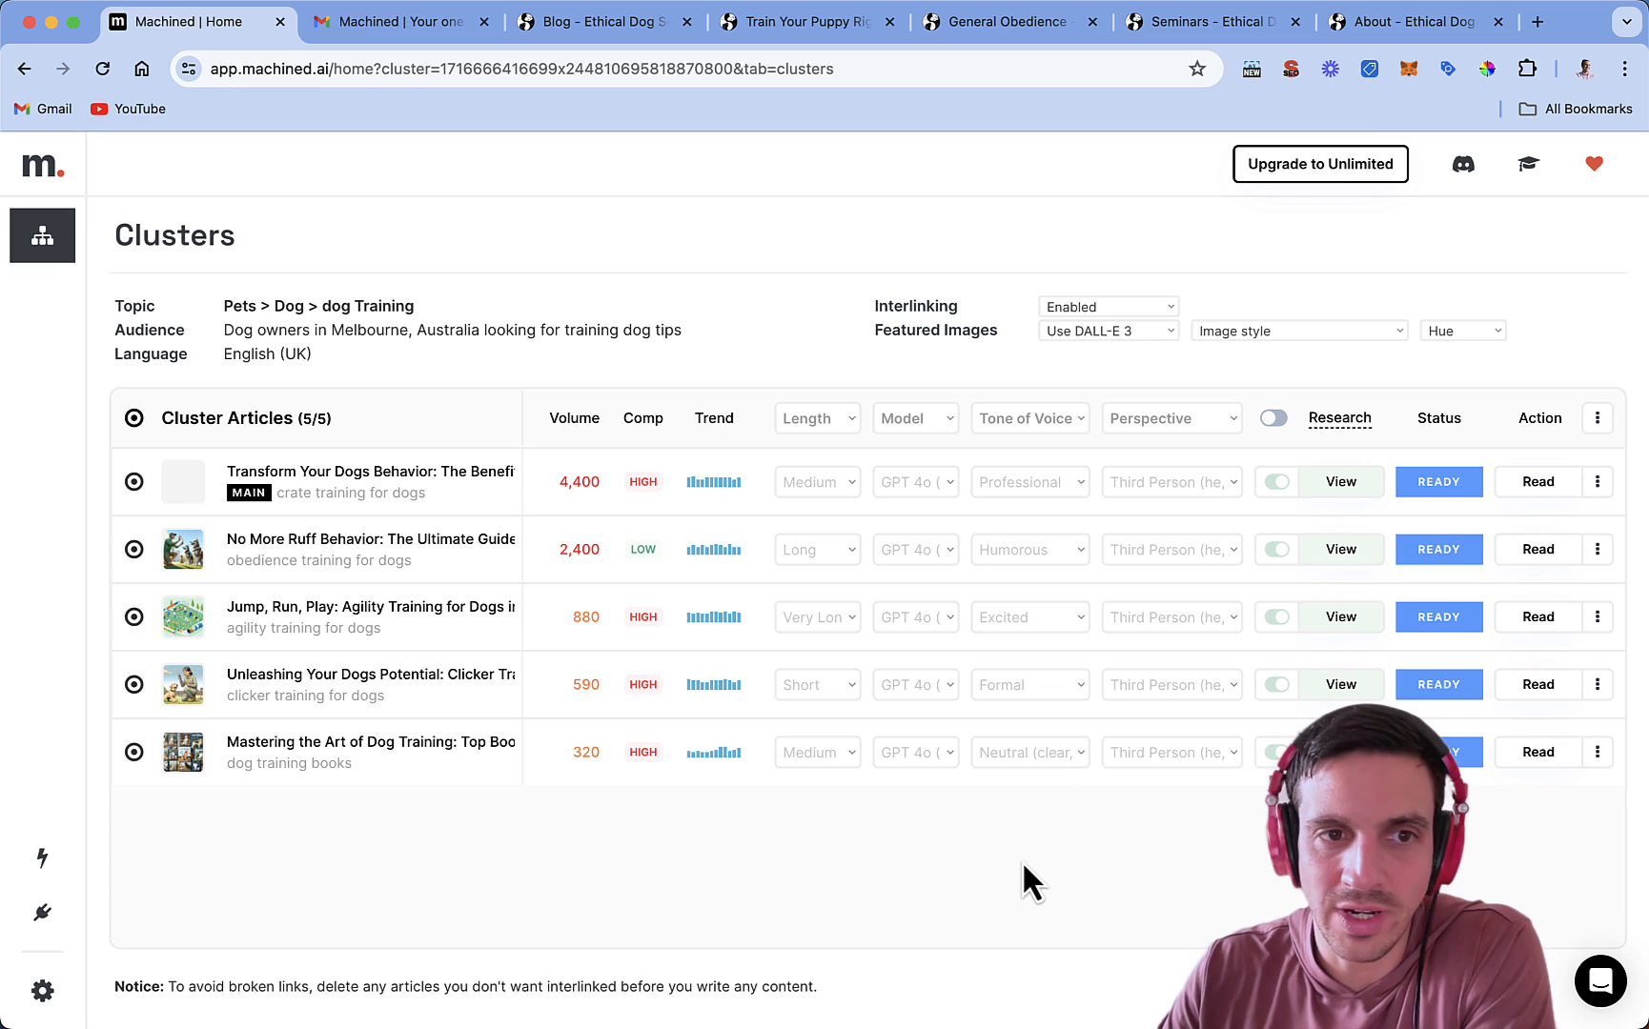
pyautogui.click(182, 481)
pyautogui.click(861, 353)
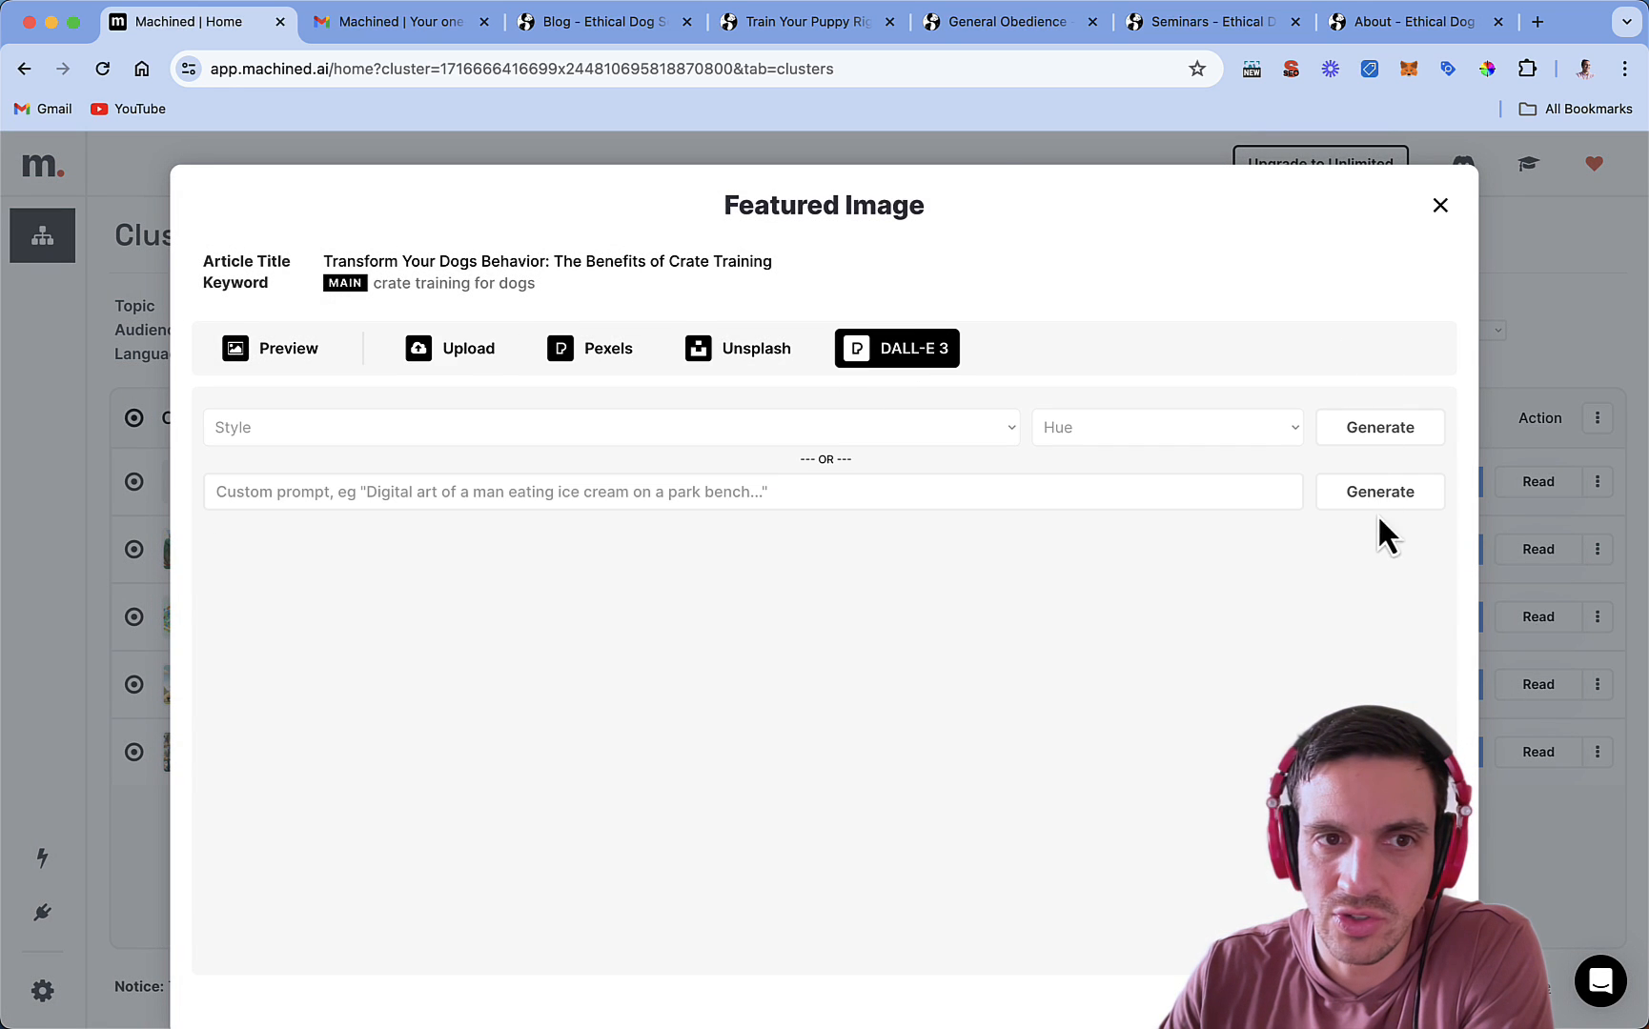
pyautogui.click(1388, 438)
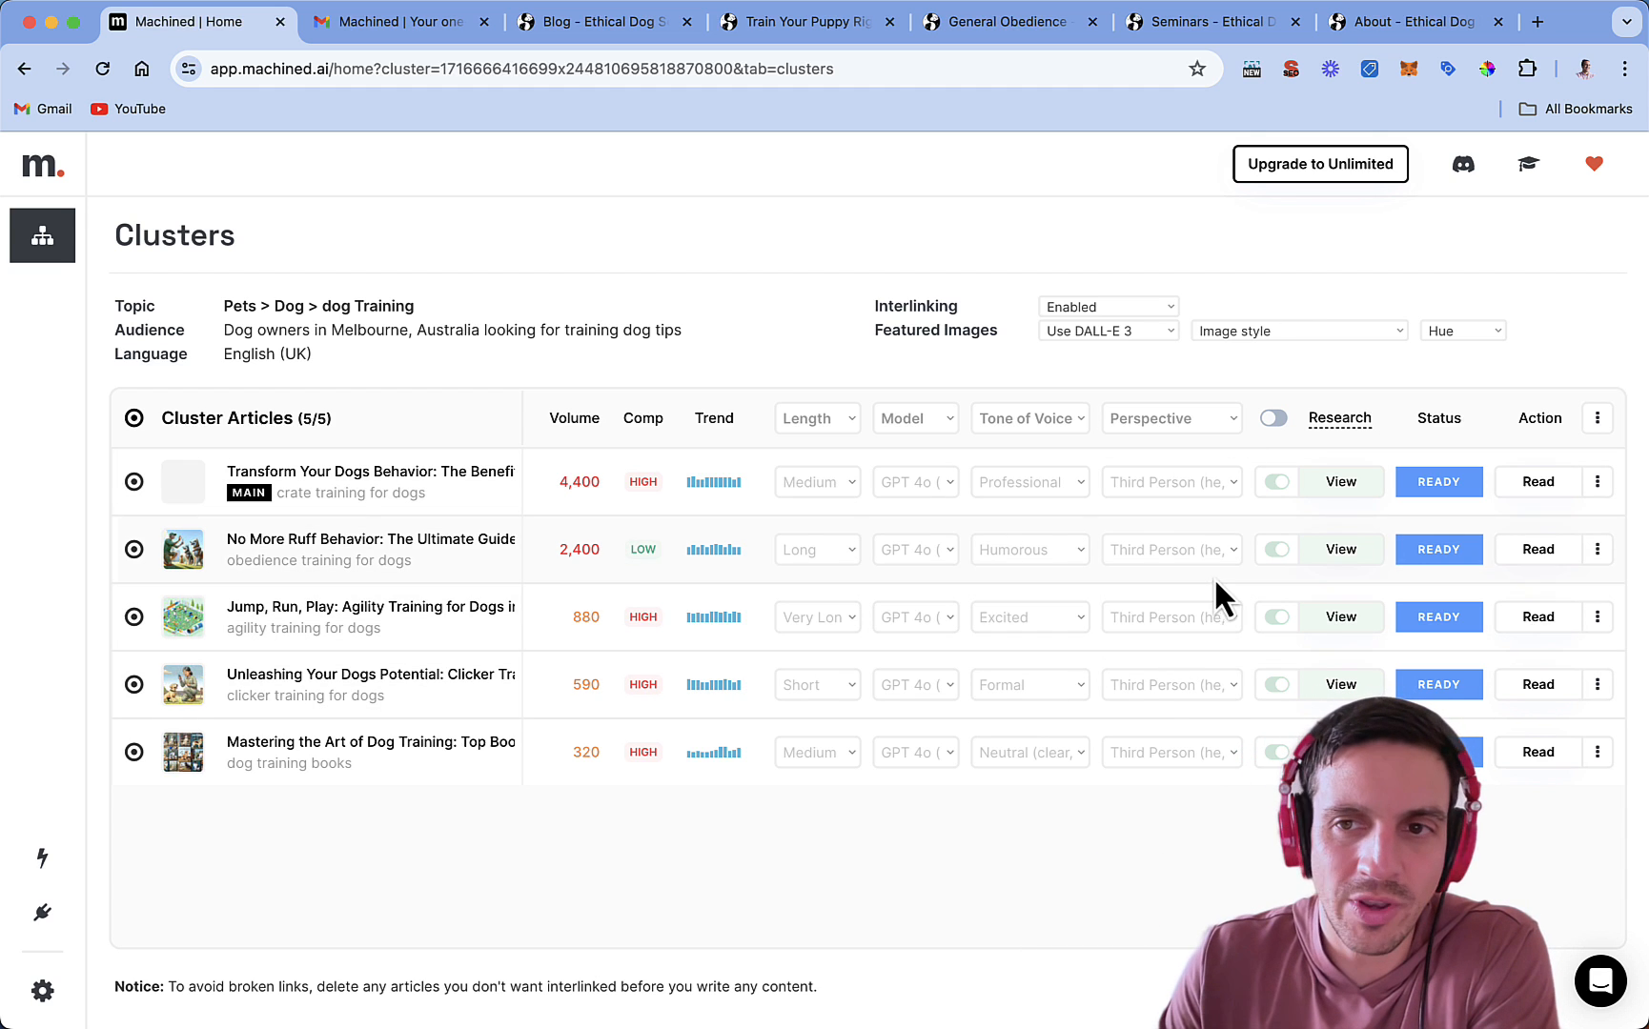
# Preview the crate training article 'Transform Your Dogs Behavior'.
pyautogui.click(1538, 481)
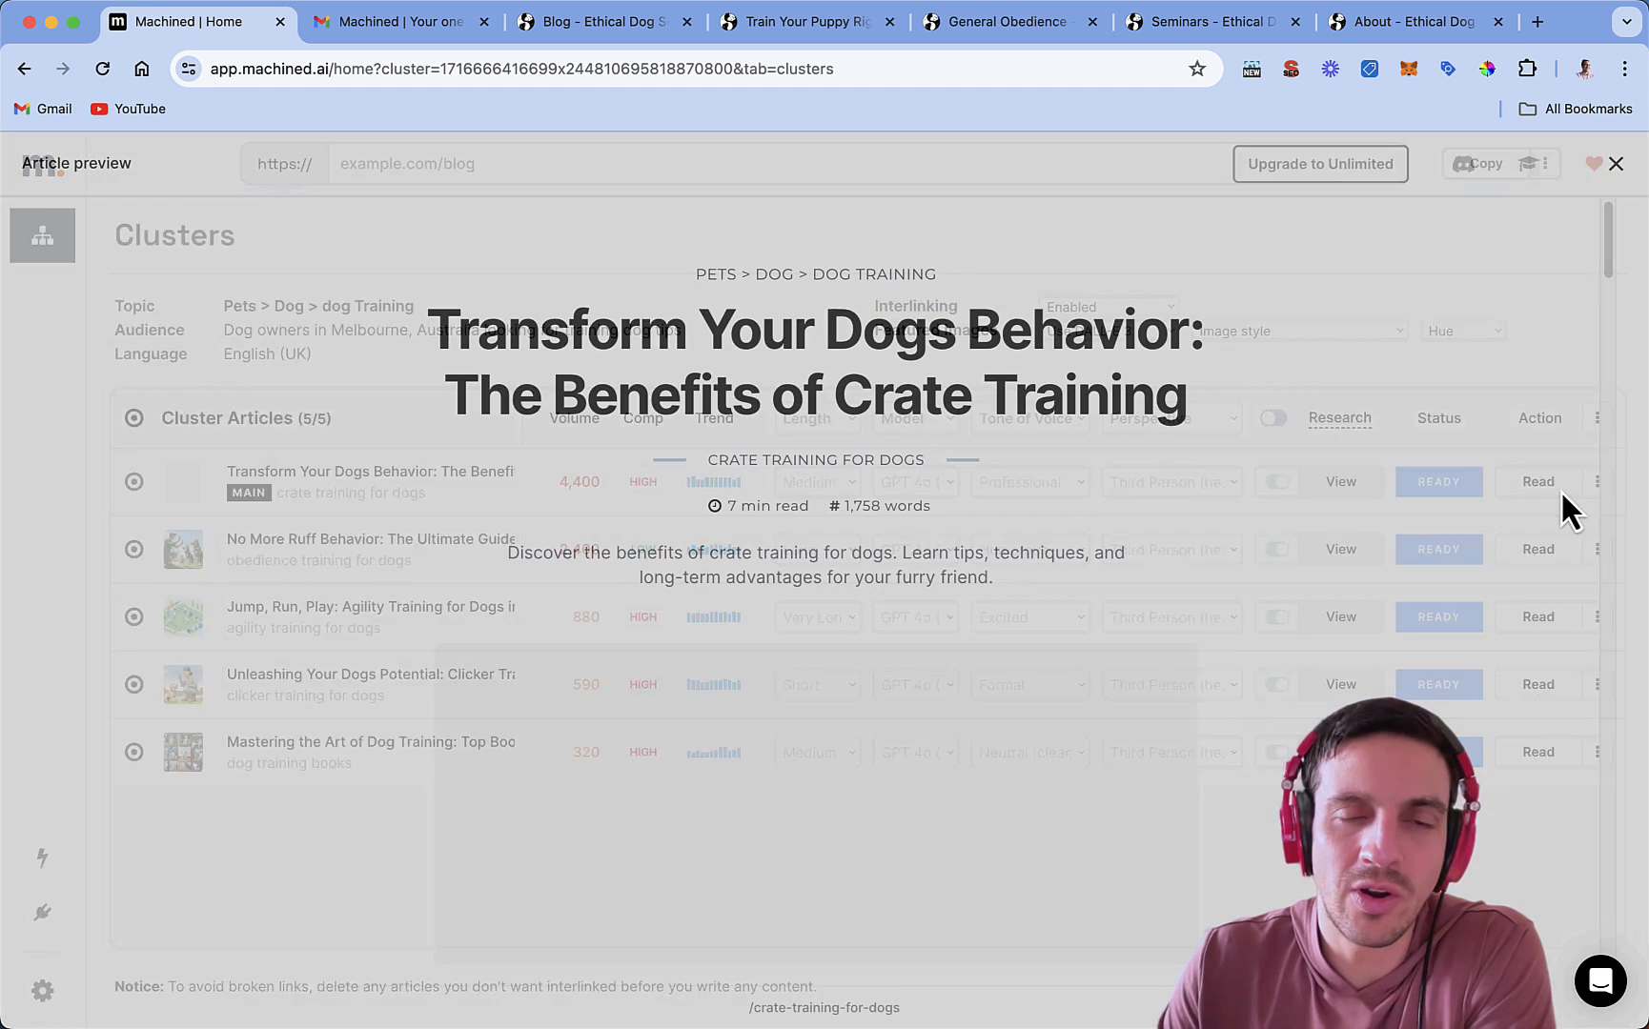
pyautogui.scroll(-5, 1020, 569)
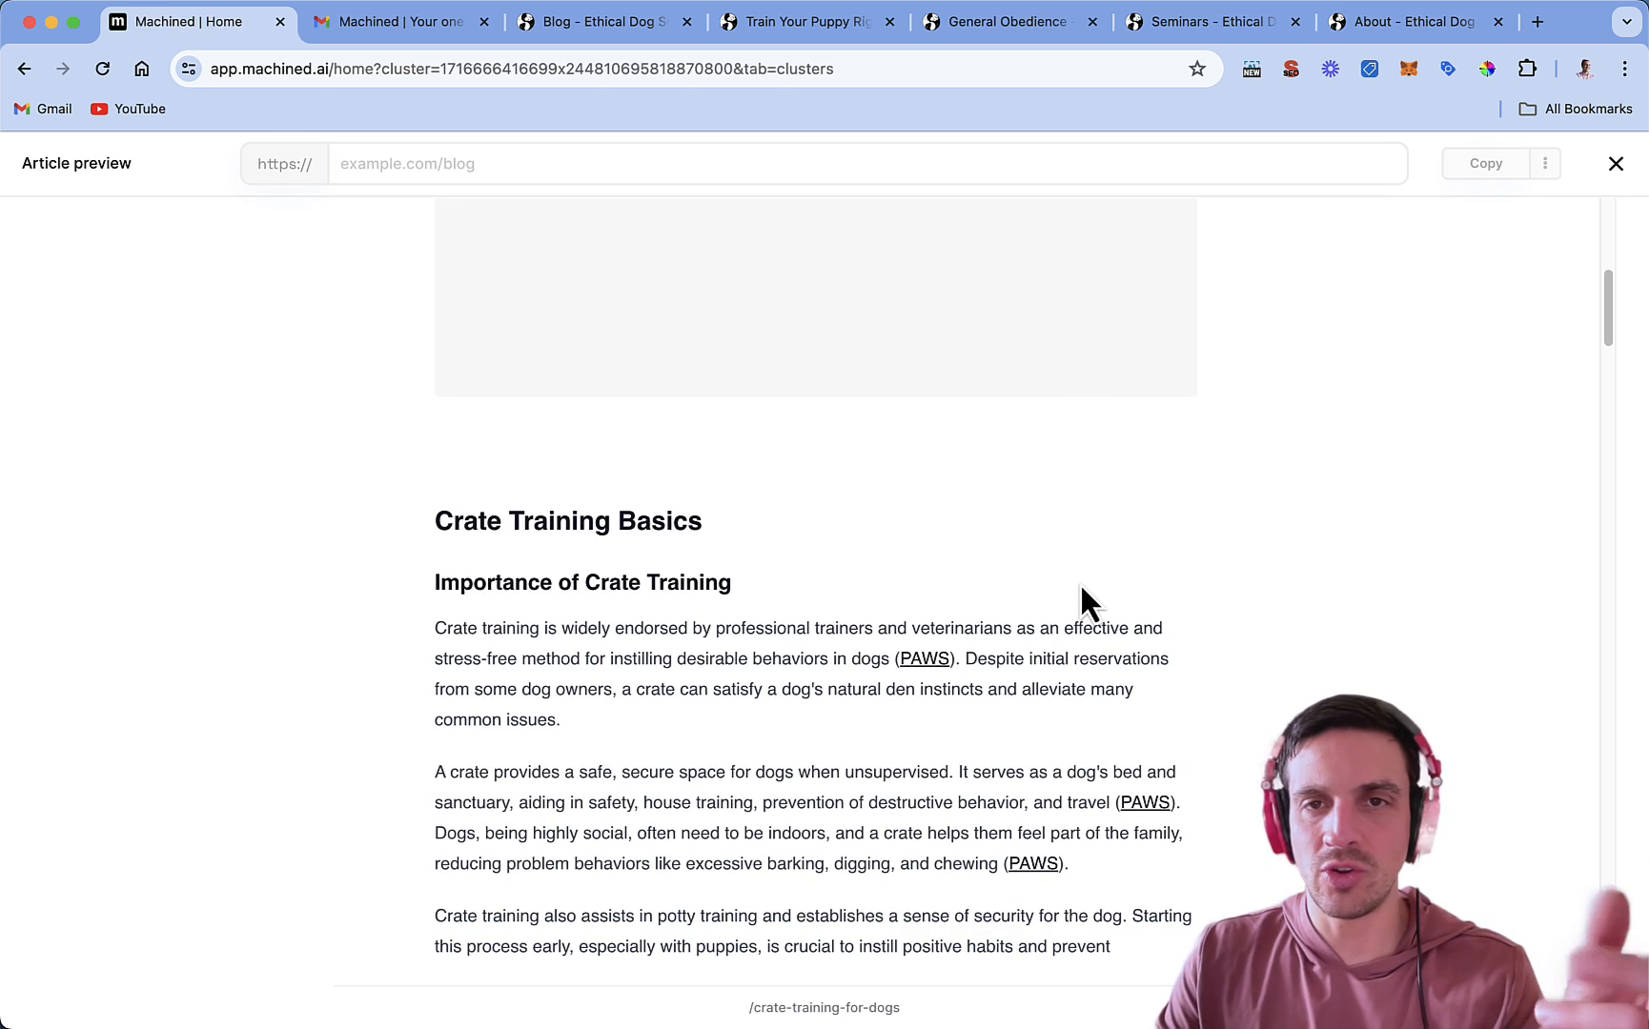
pyautogui.scroll(-2, 1080, 582)
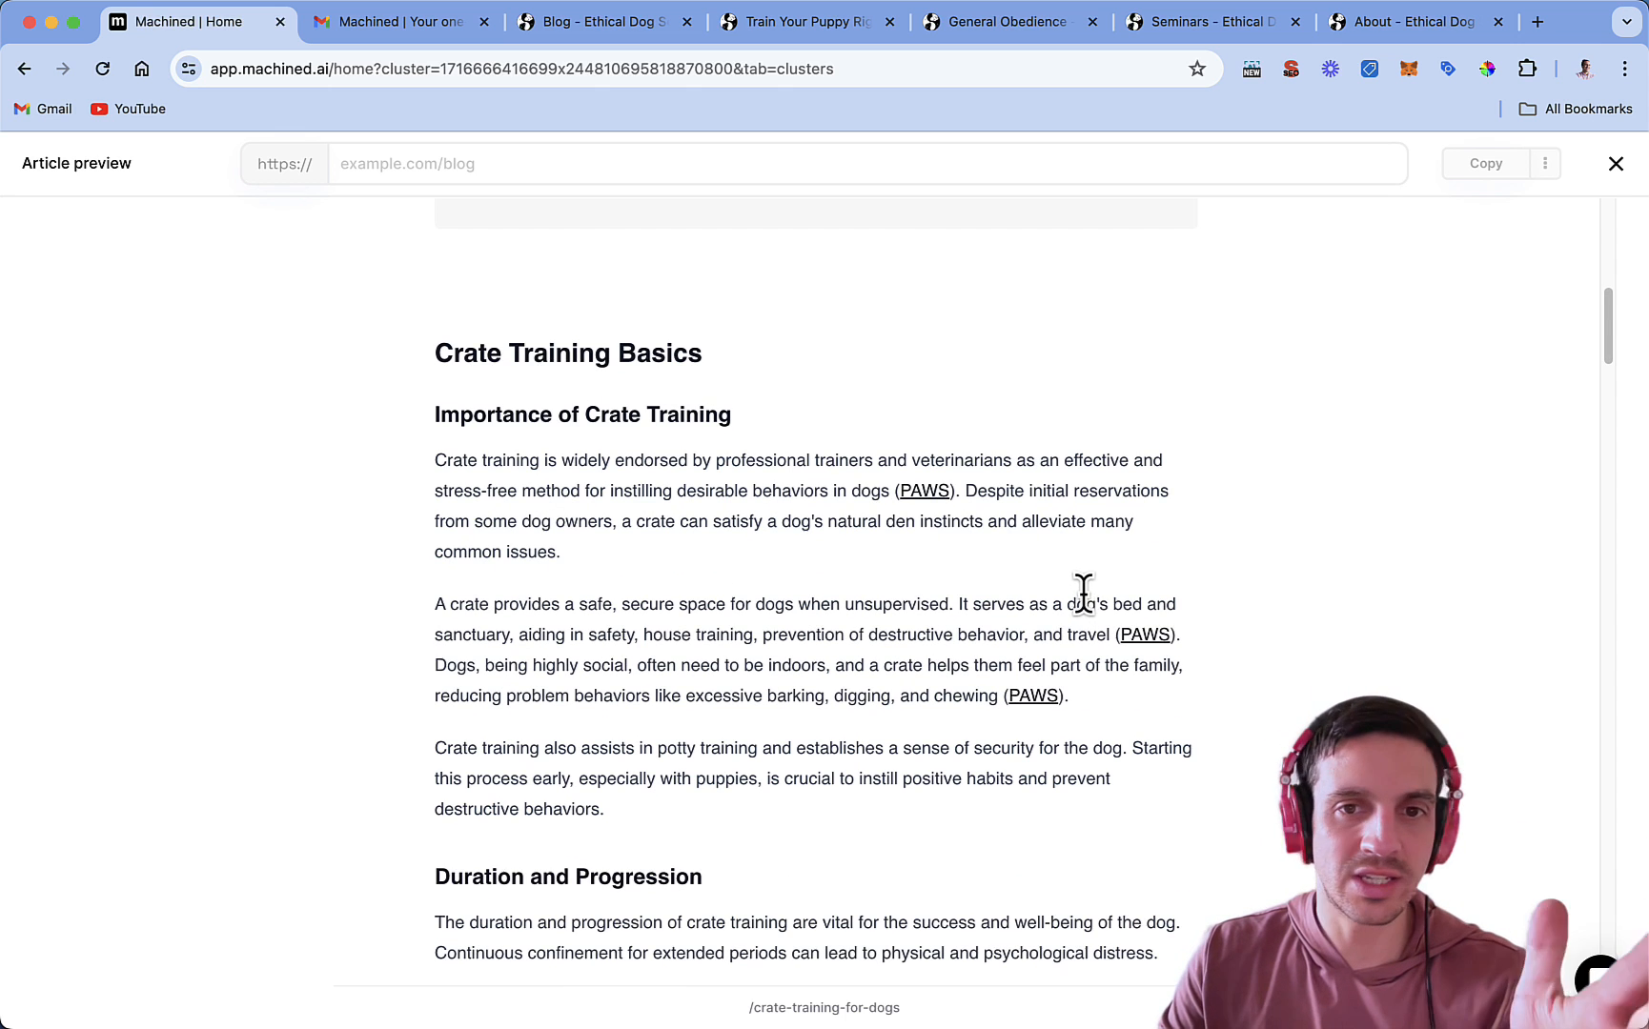
pyautogui.scroll(8, 696, 604)
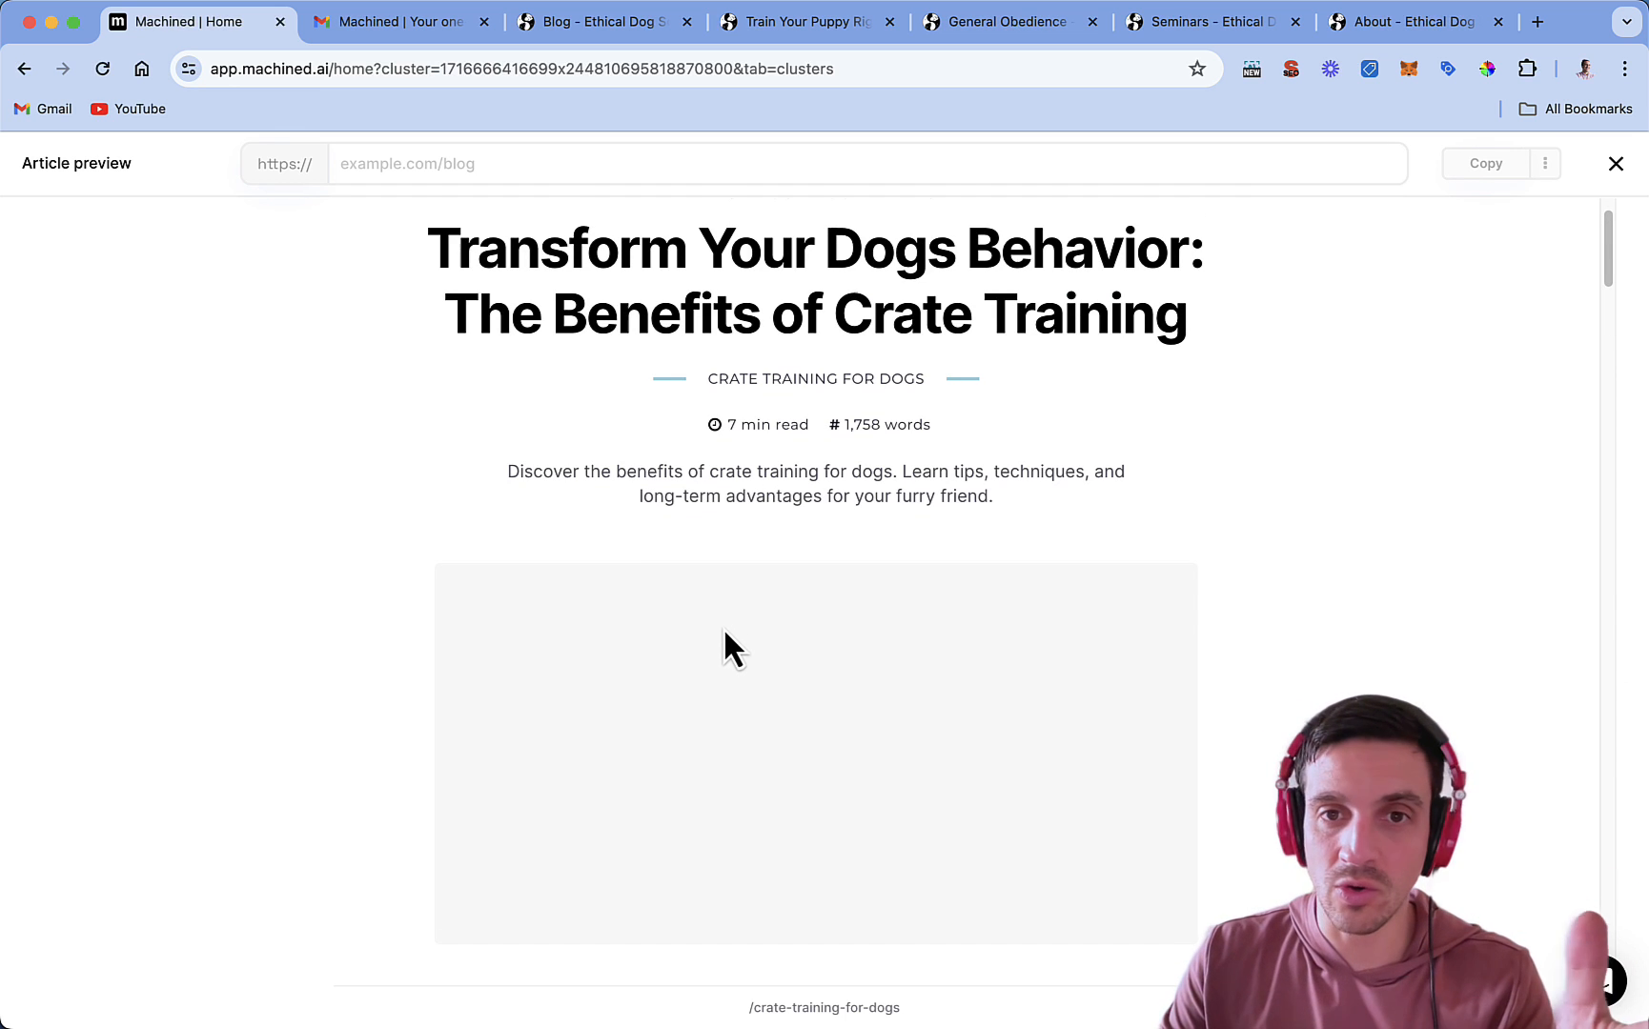
pyautogui.scroll(-5, 725, 629)
pyautogui.scroll(-2, 724, 628)
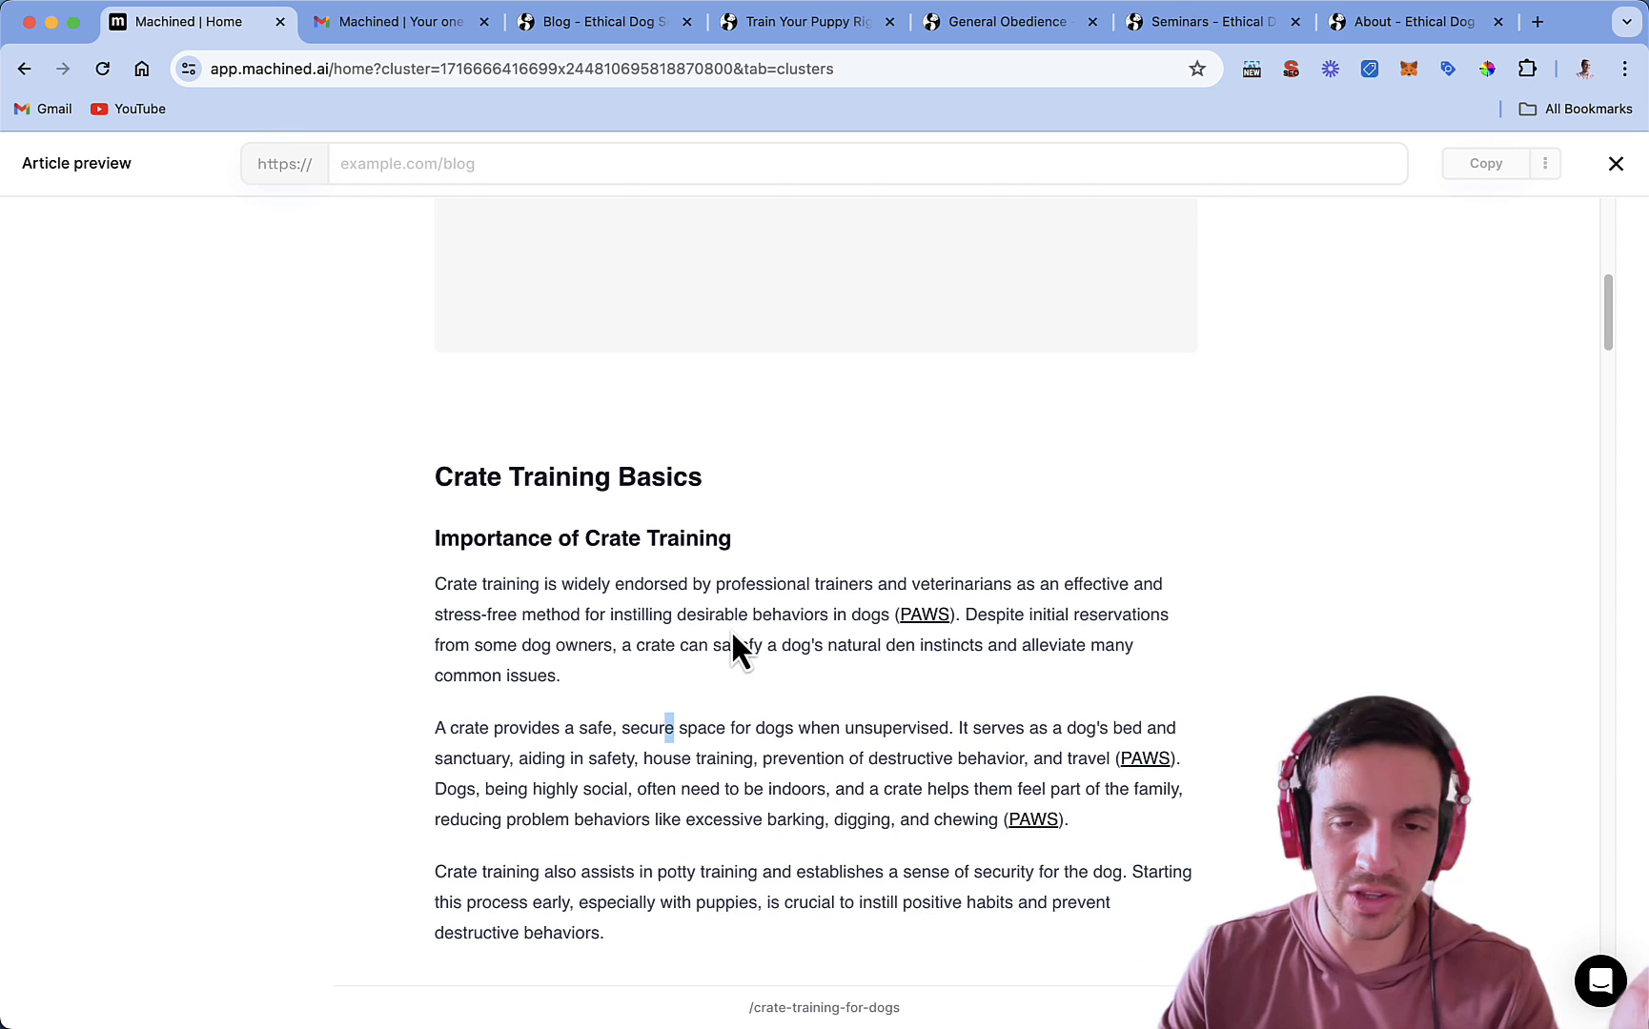
pyautogui.scroll(-6, 770, 645)
pyautogui.scroll(5, 998, 631)
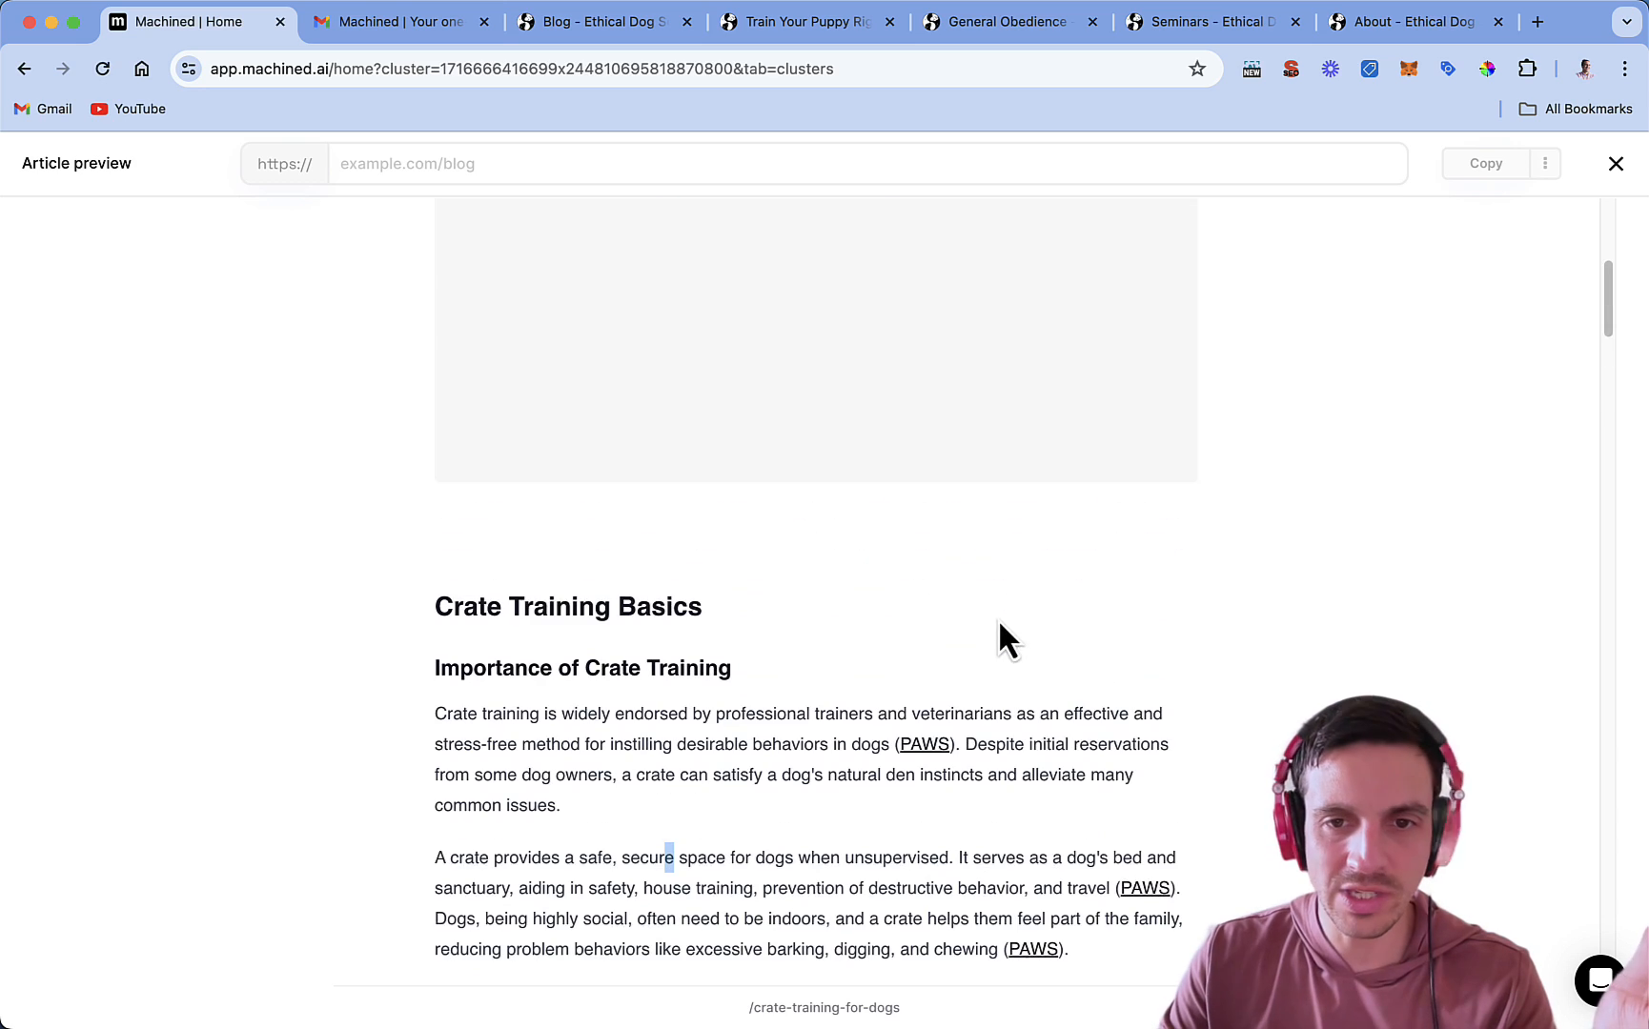
pyautogui.scroll(-1, 1045, 669)
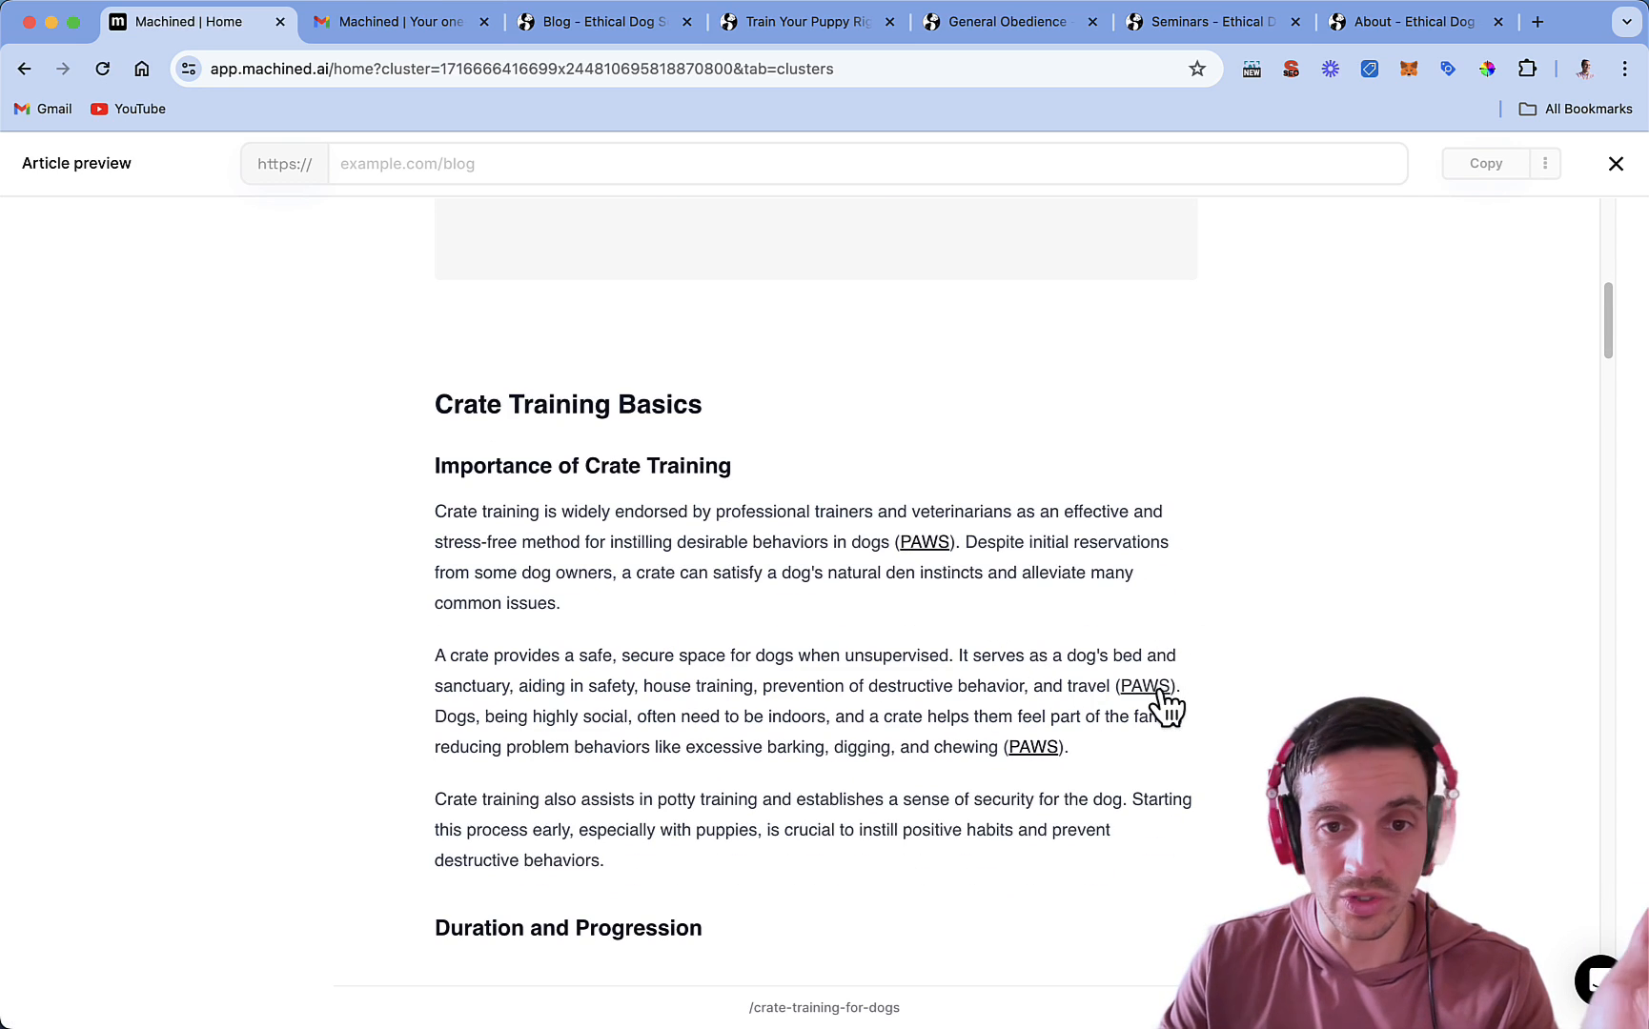
pyautogui.scroll(-5, 1163, 705)
pyautogui.scroll(-1, 1163, 695)
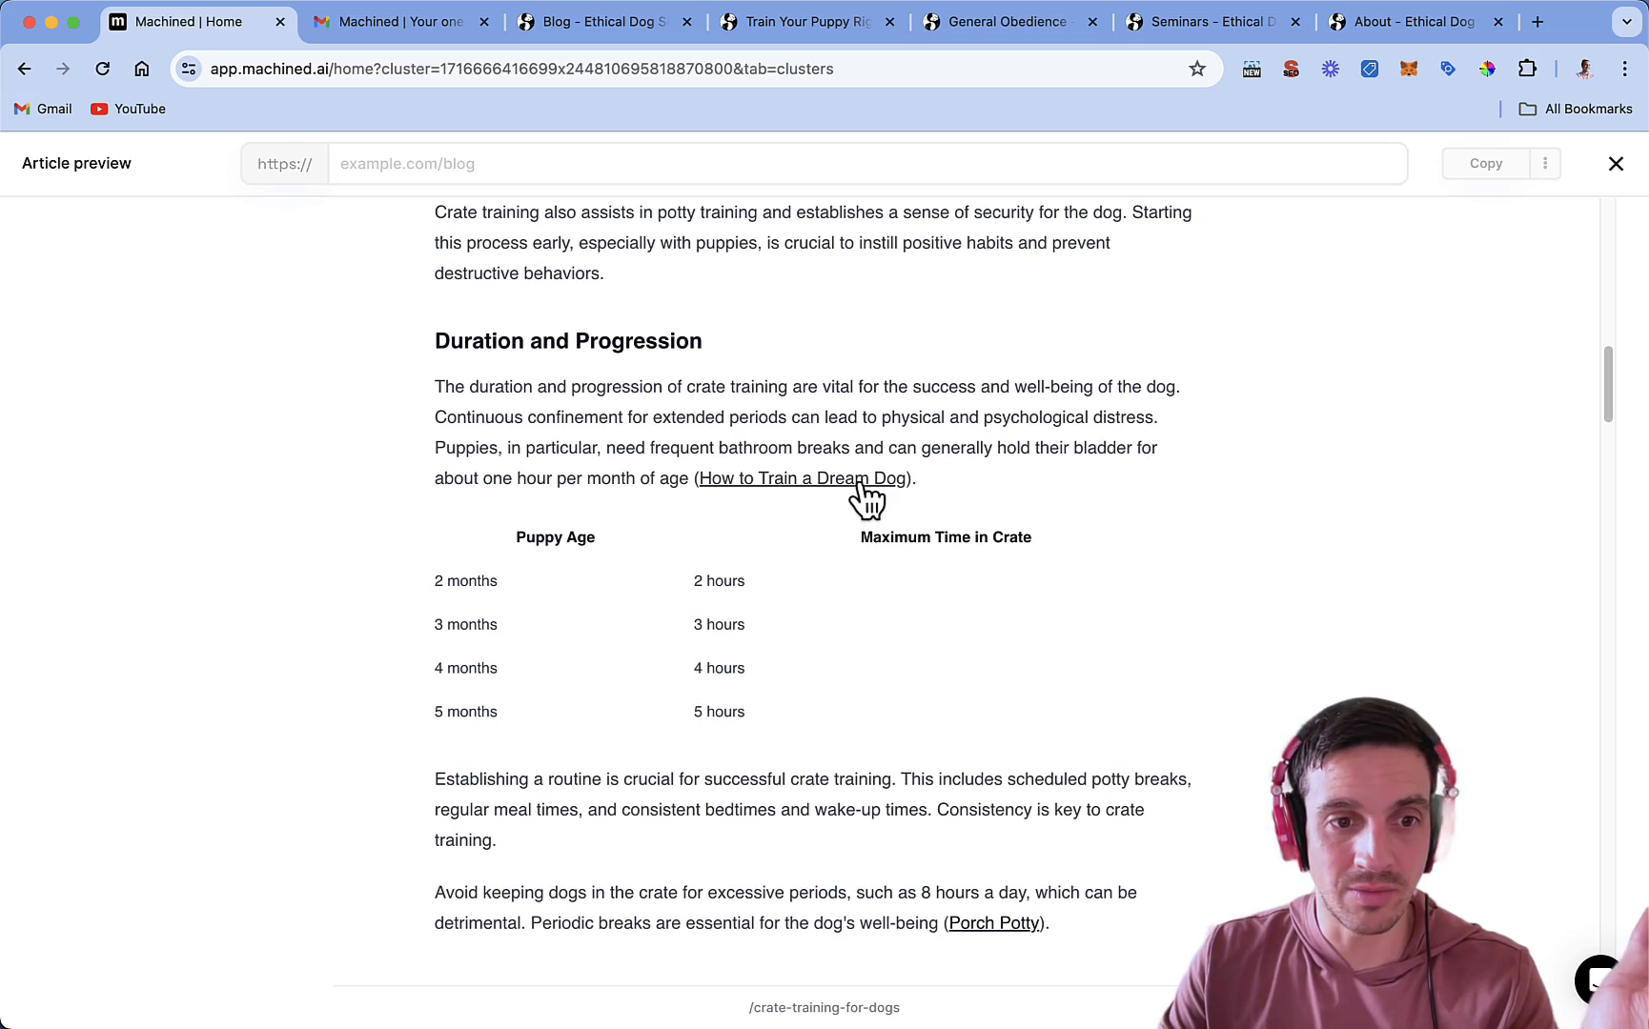
pyautogui.scroll(-4, 865, 505)
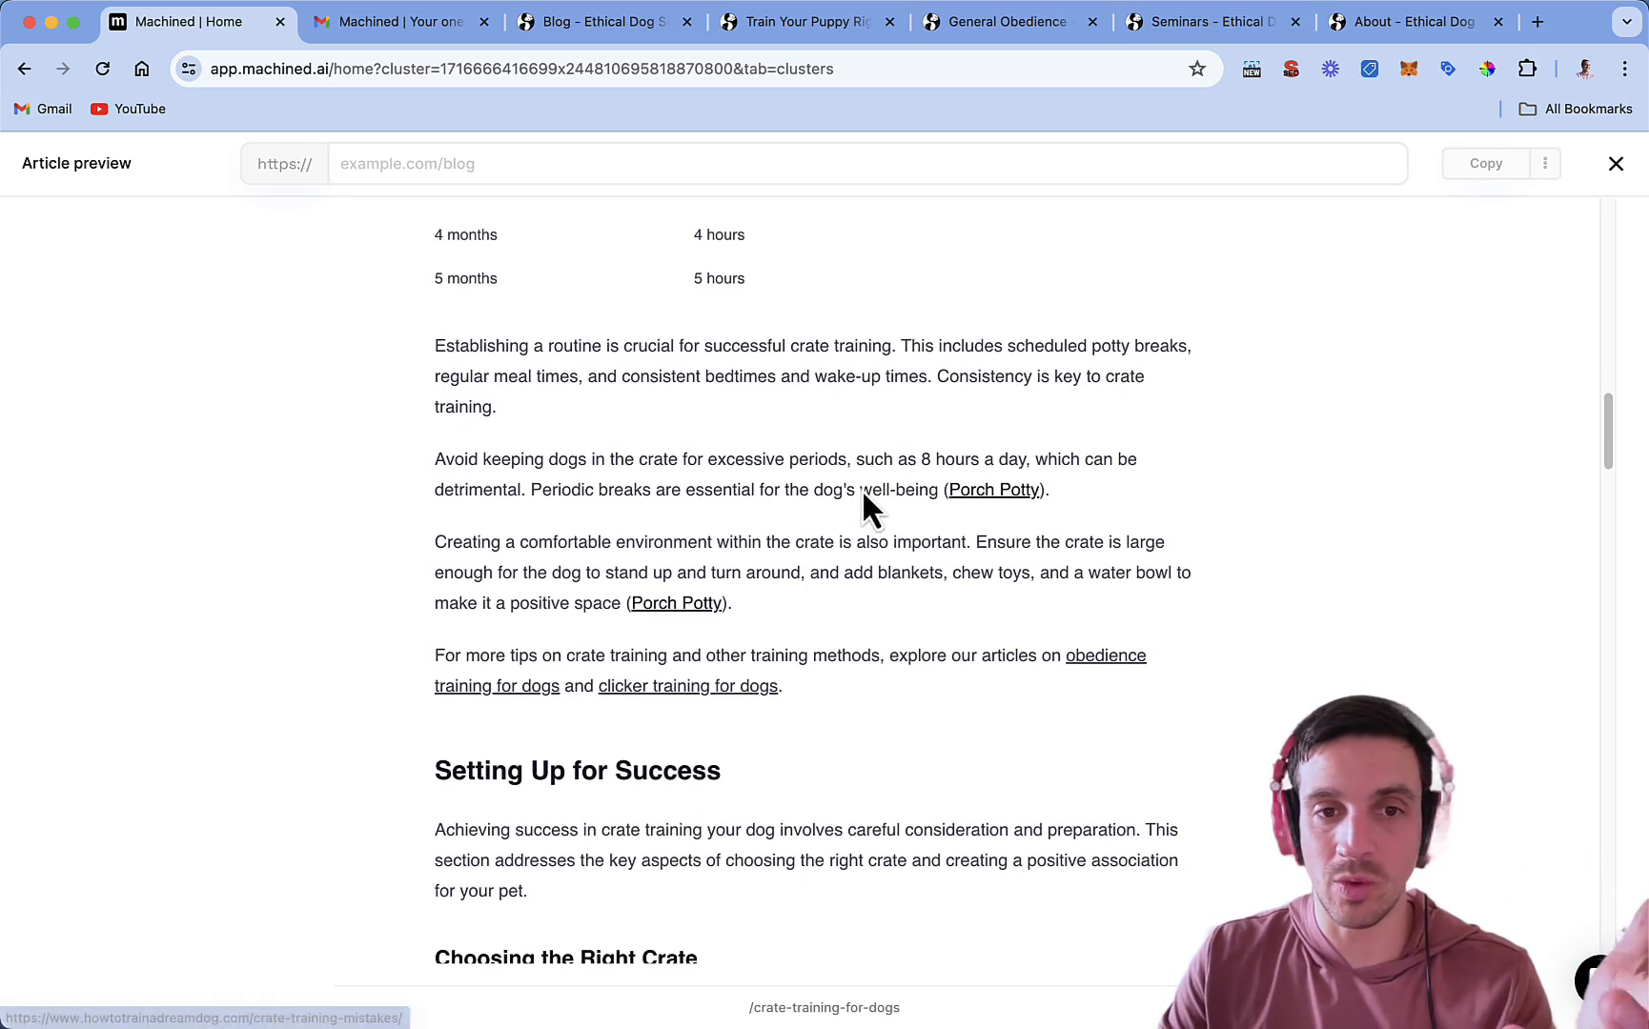
pyautogui.scroll(5, 913, 533)
pyautogui.scroll(10, 1150, 555)
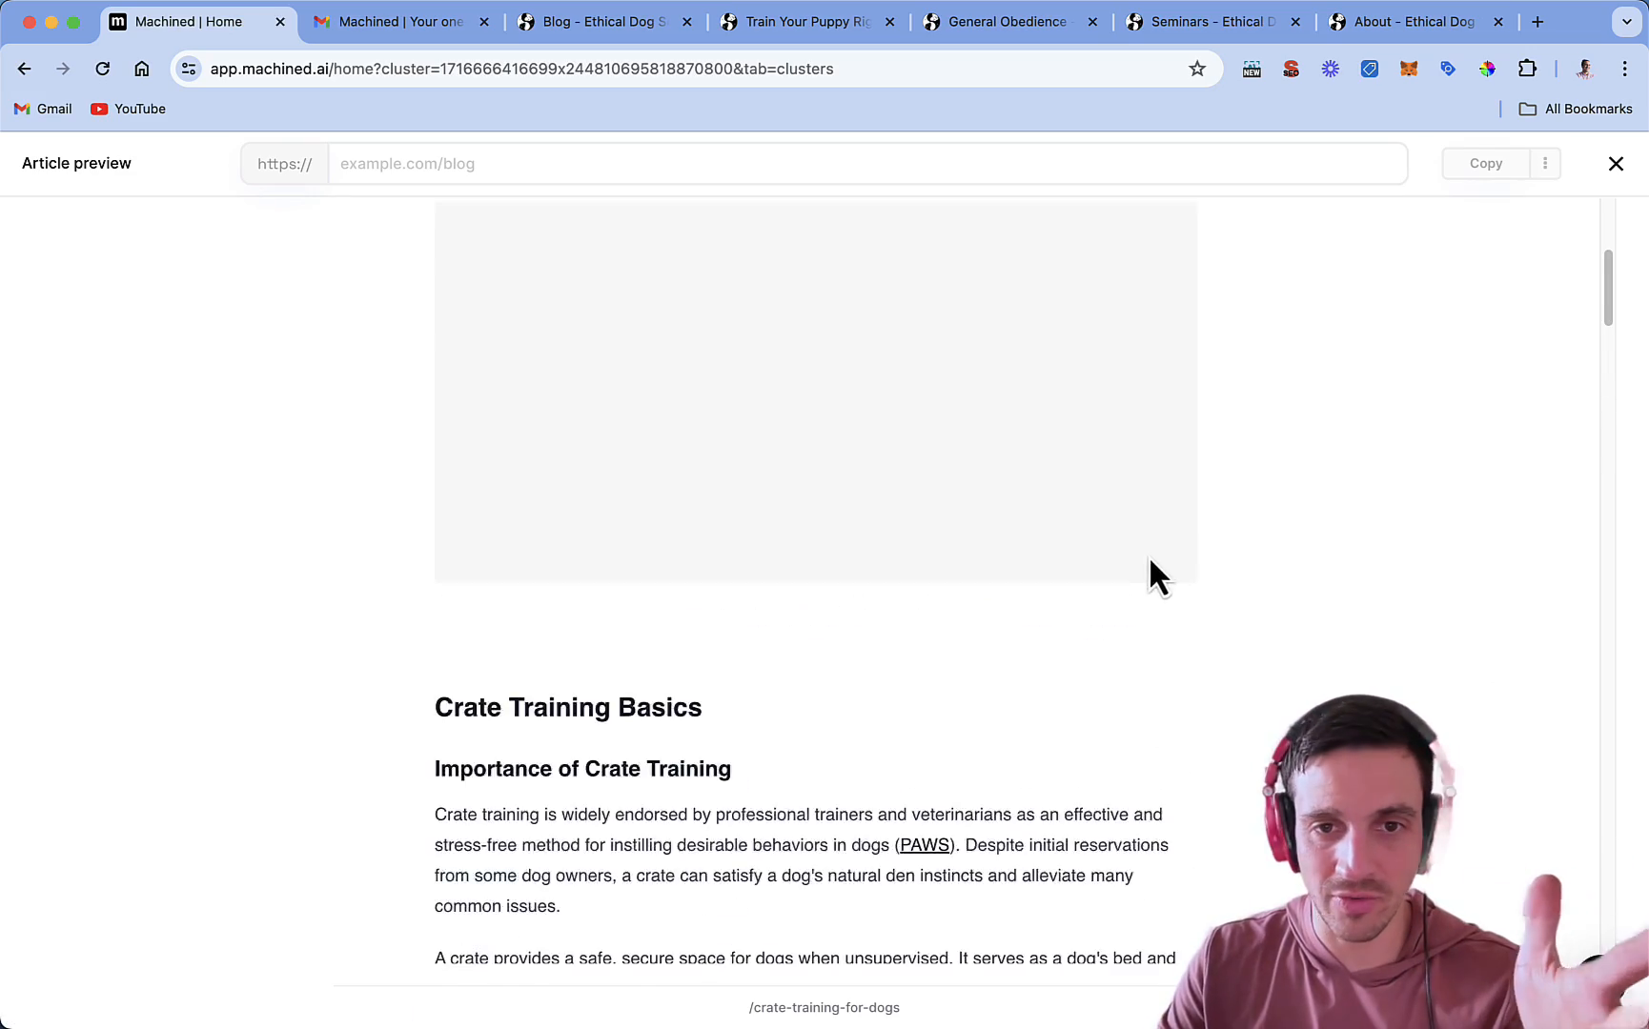
pyautogui.scroll(-8, 1143, 562)
pyautogui.scroll(-15, 1143, 561)
pyautogui.scroll(-10, 1151, 581)
pyautogui.scroll(-10, 1150, 581)
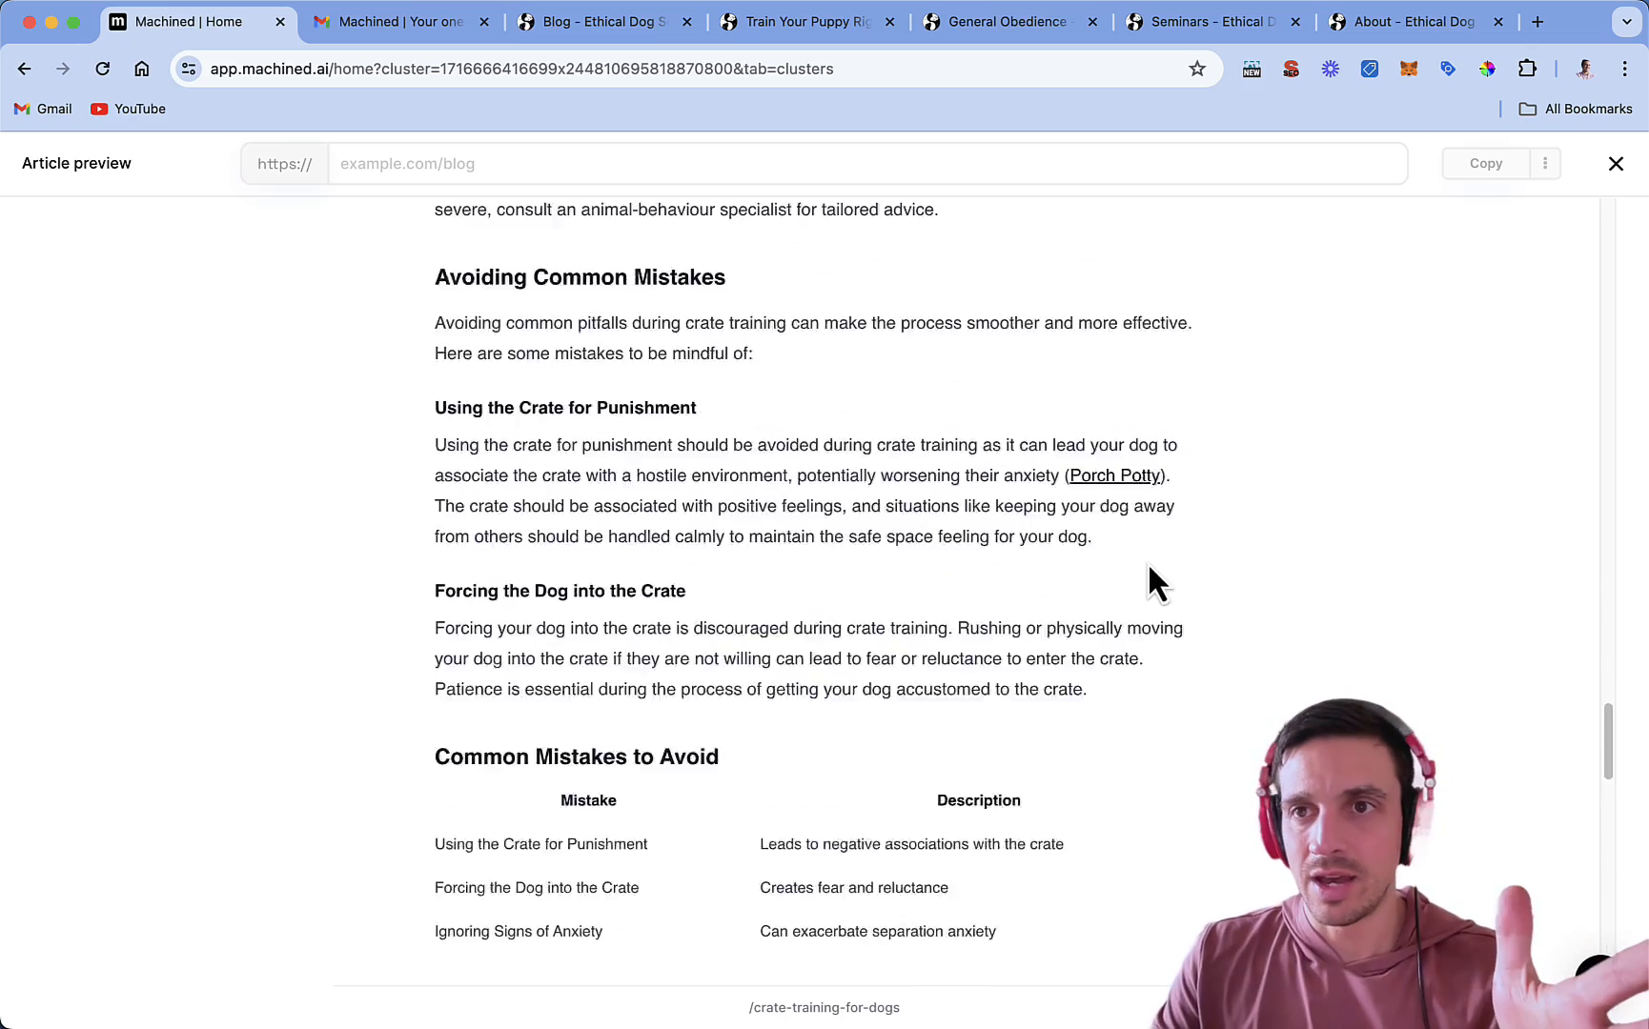
pyautogui.scroll(15, 1165, 566)
pyautogui.scroll(15, 1224, 553)
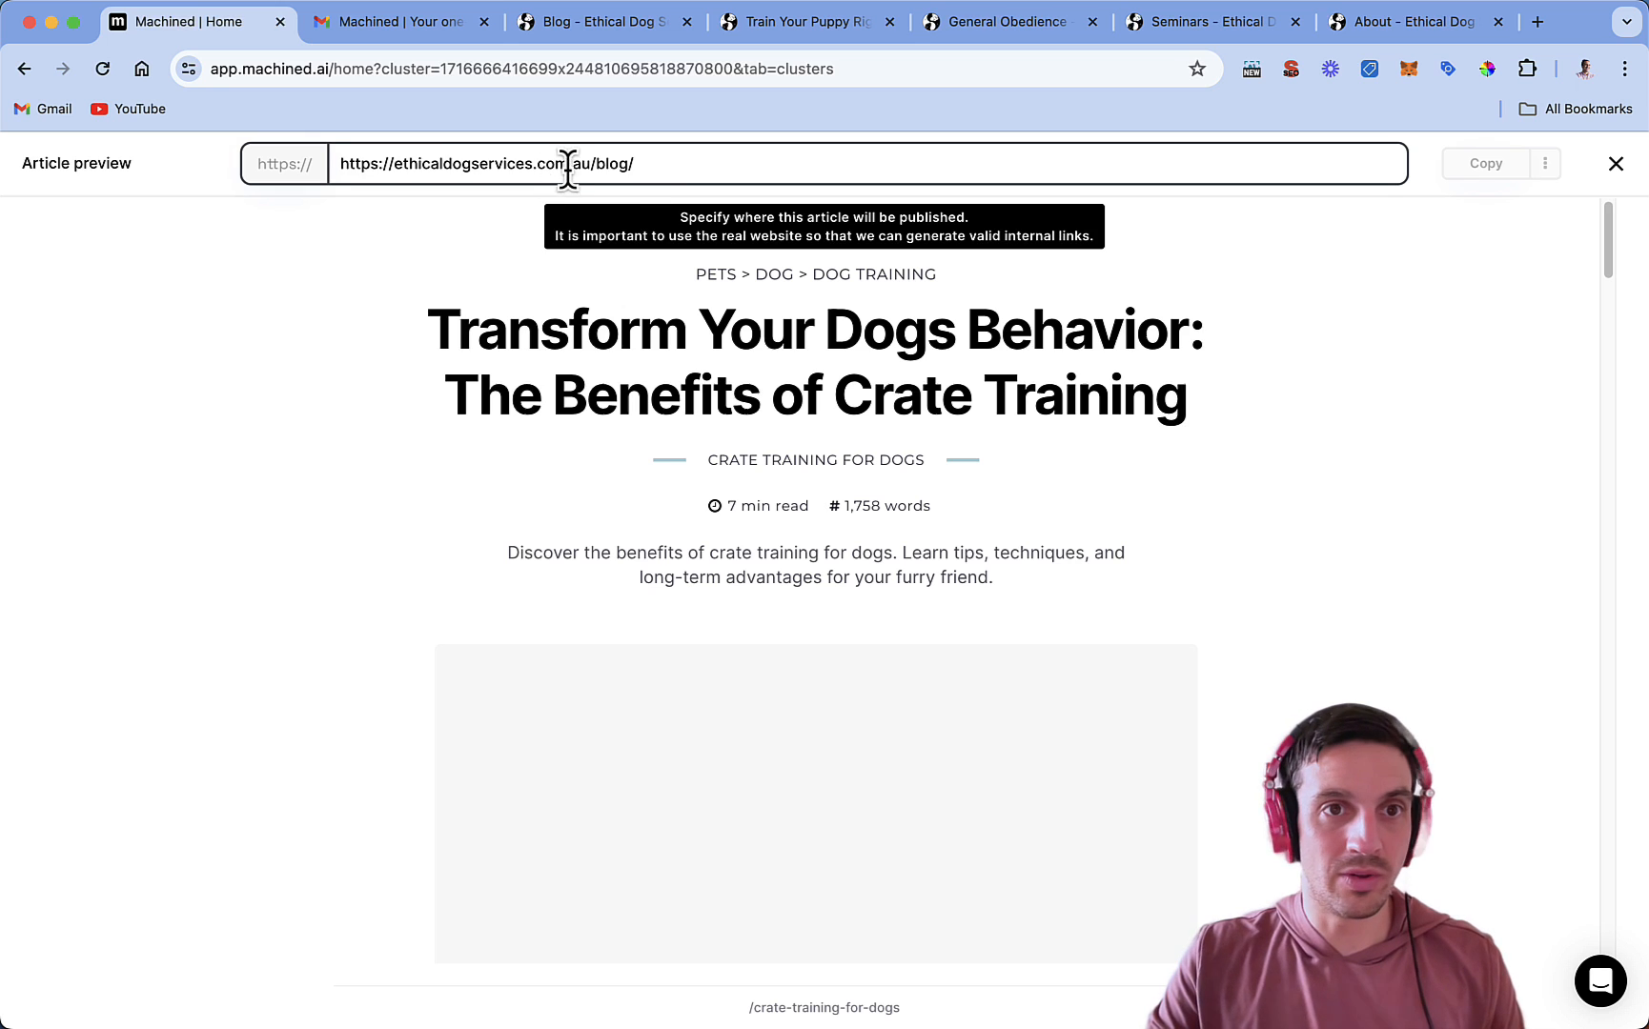
pyautogui.press('Return')
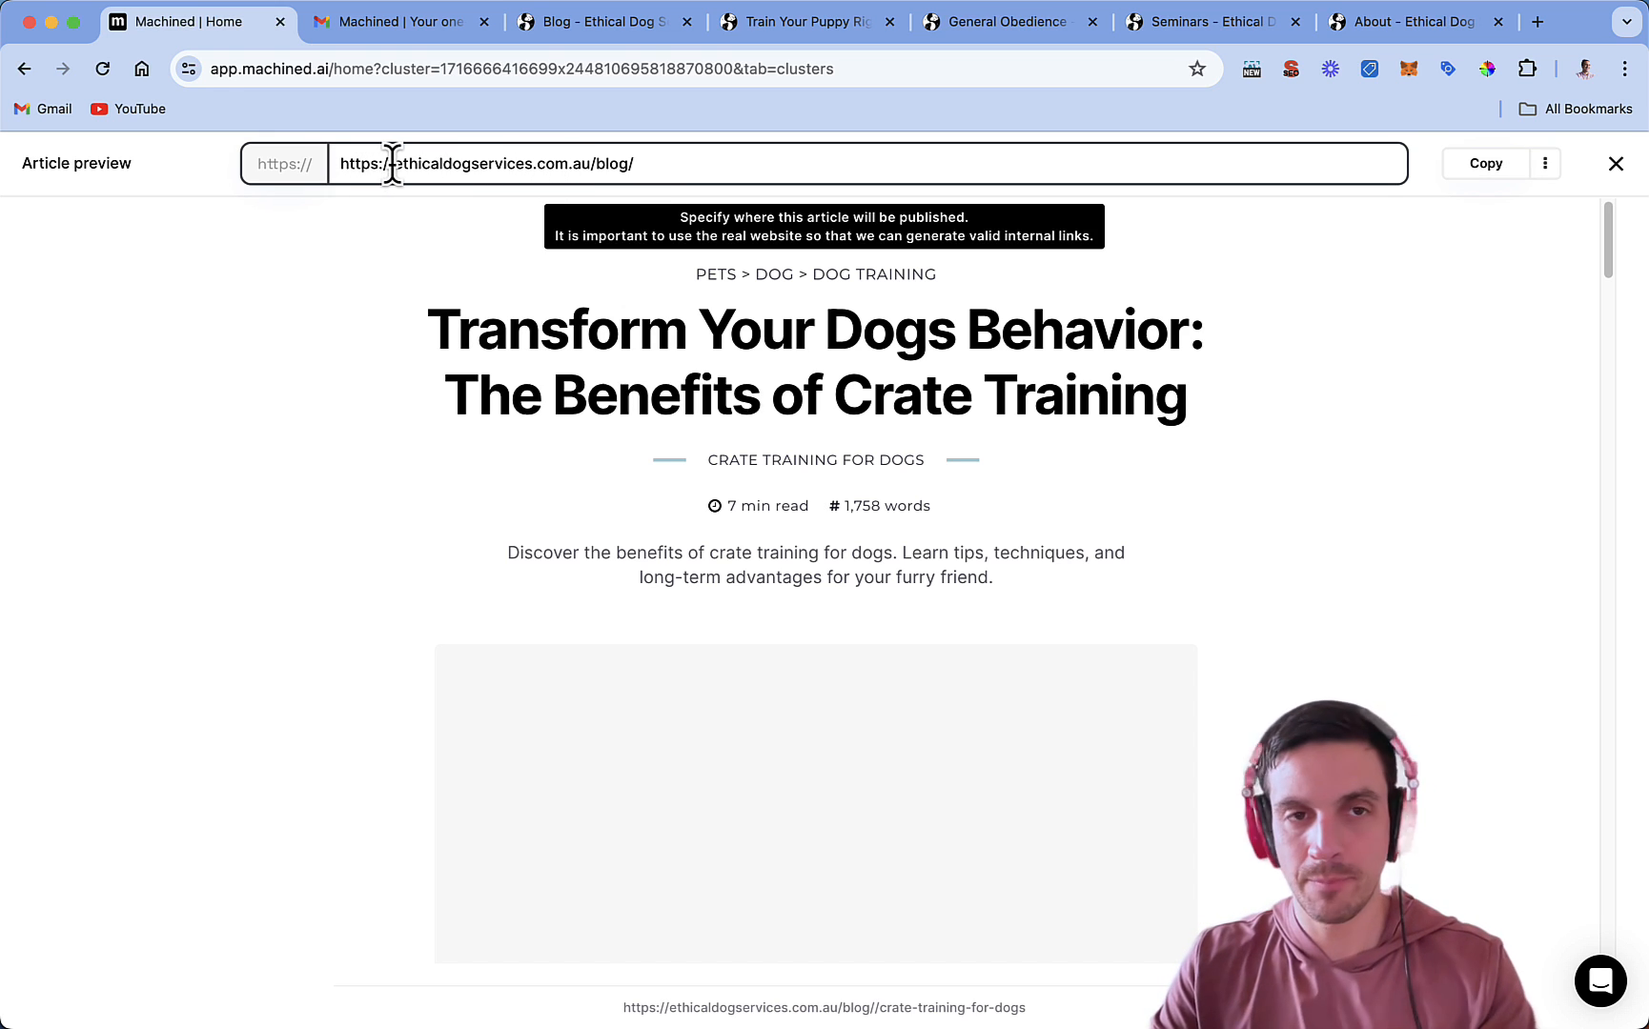
pyautogui.click(391, 163)
pyautogui.press('BackSpace')
pyautogui.press('BackSpace')
pyautogui.press('BackSpace')
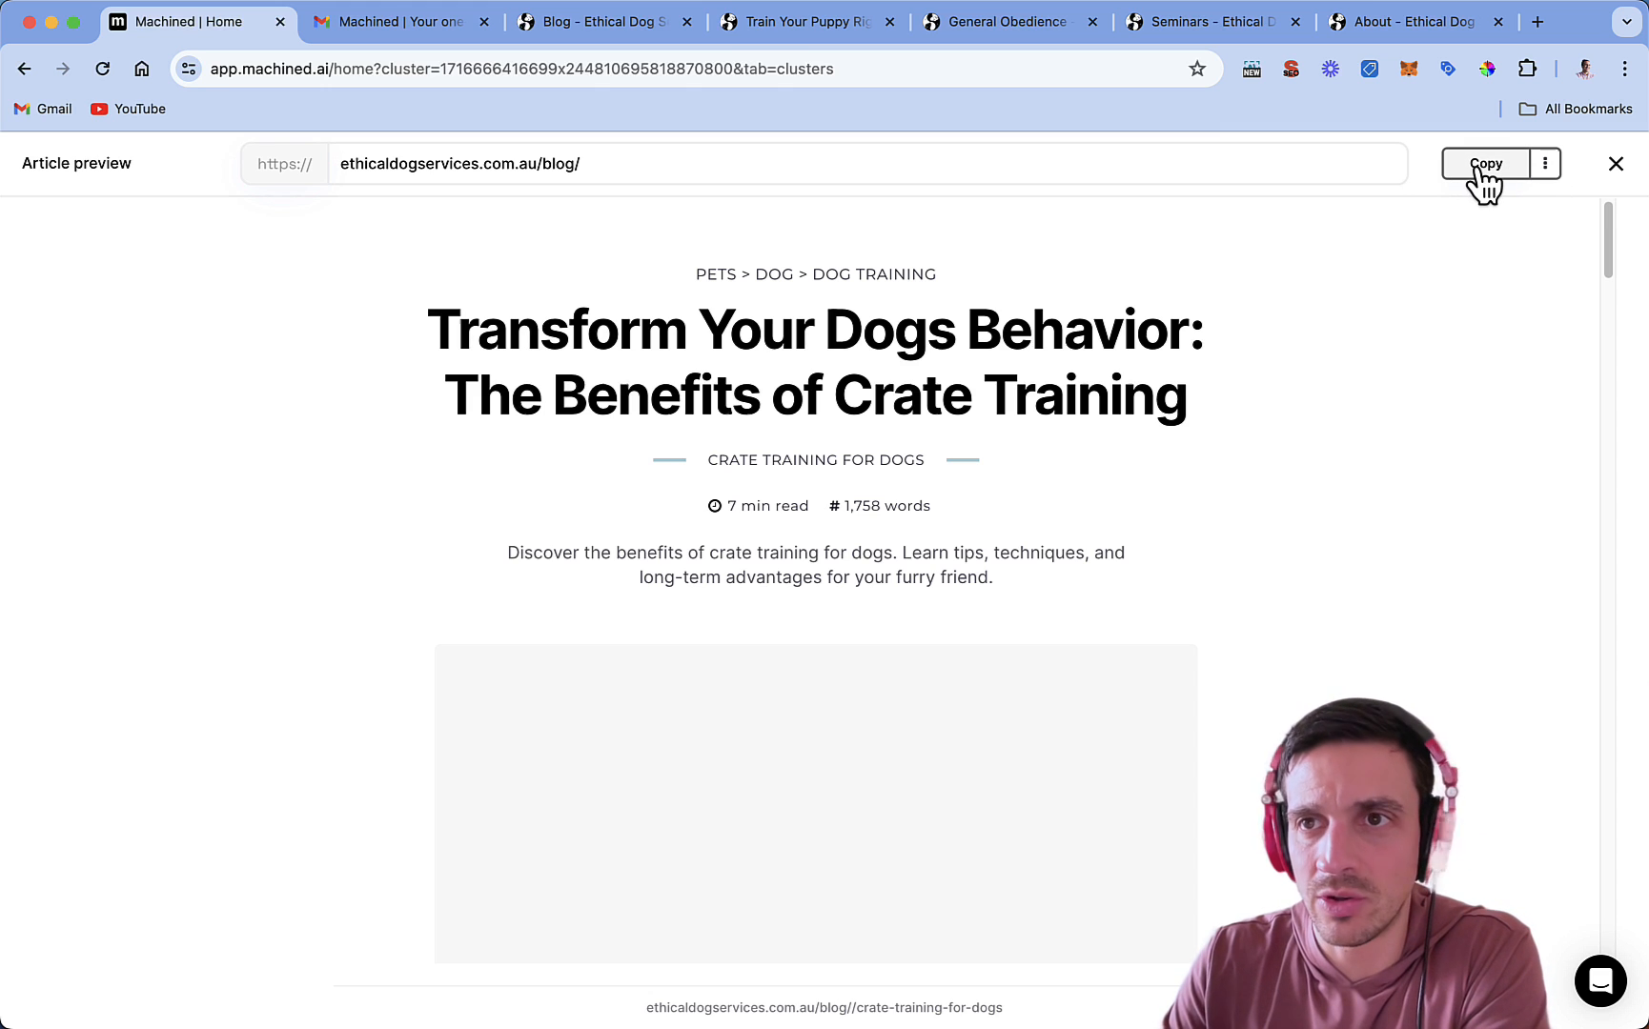
# Create a new Google Doc via docs.new in a new browser tab.
pyautogui.click(1535, 22)
pyautogui.write('doc')
pyautogui.press('Return')
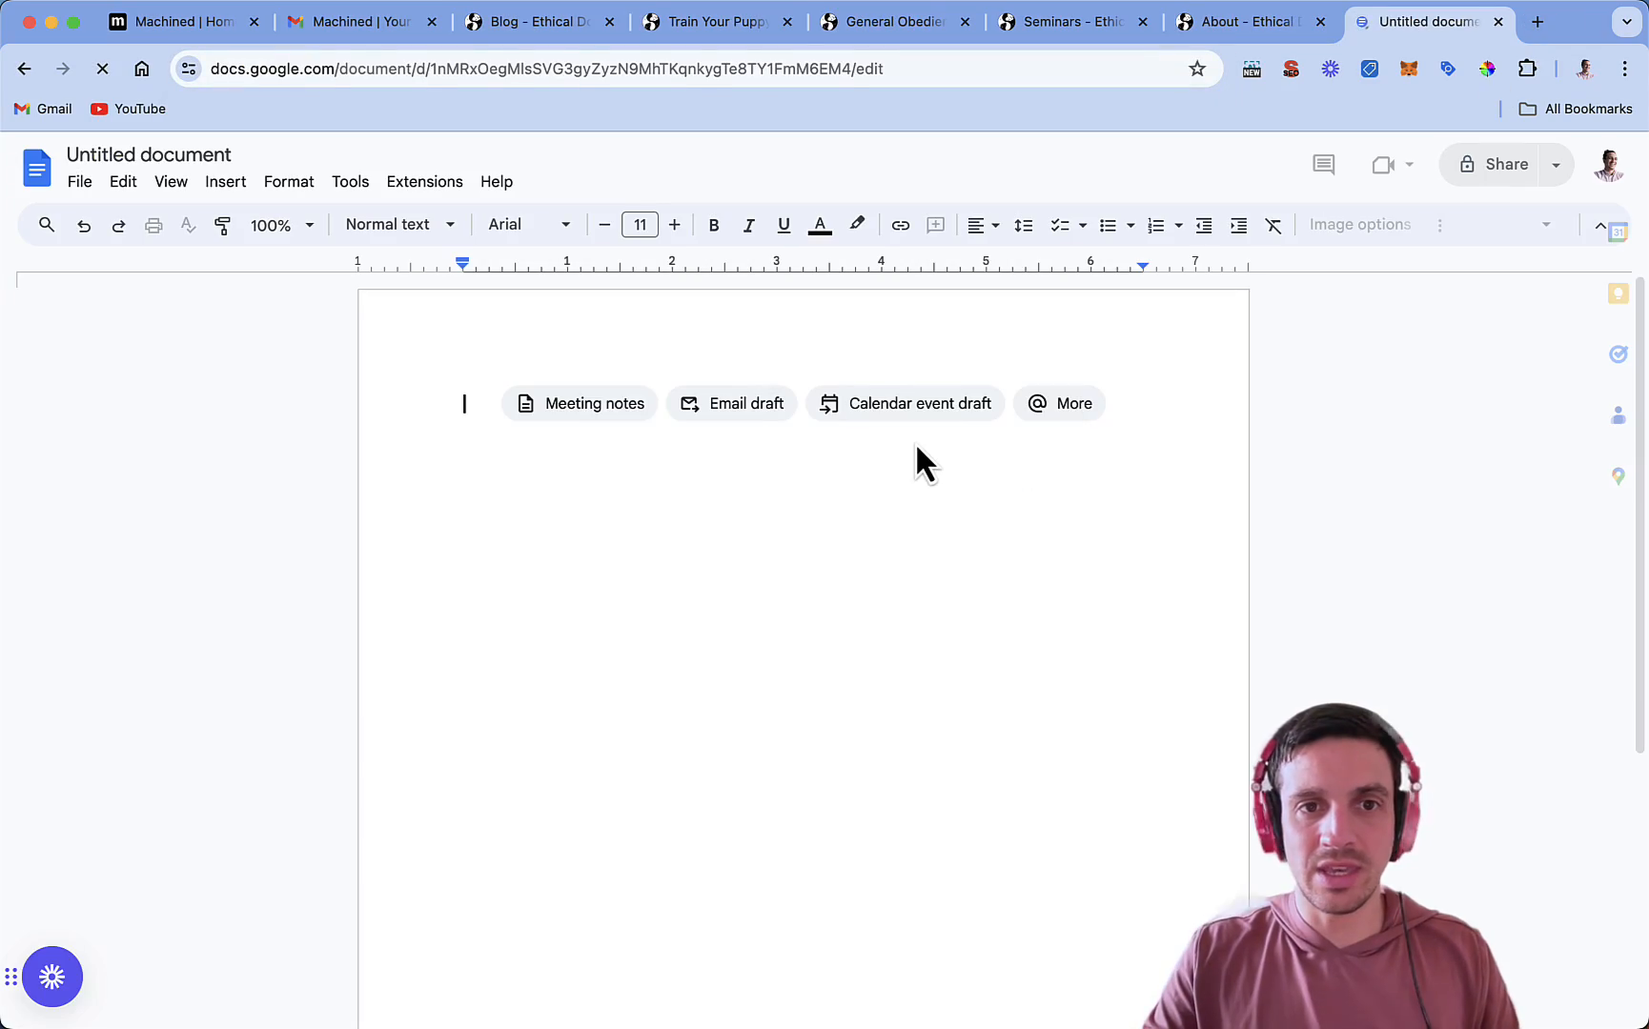
# Paste the crate training article into the blank Google Docs document.
pyautogui.press('super+v')
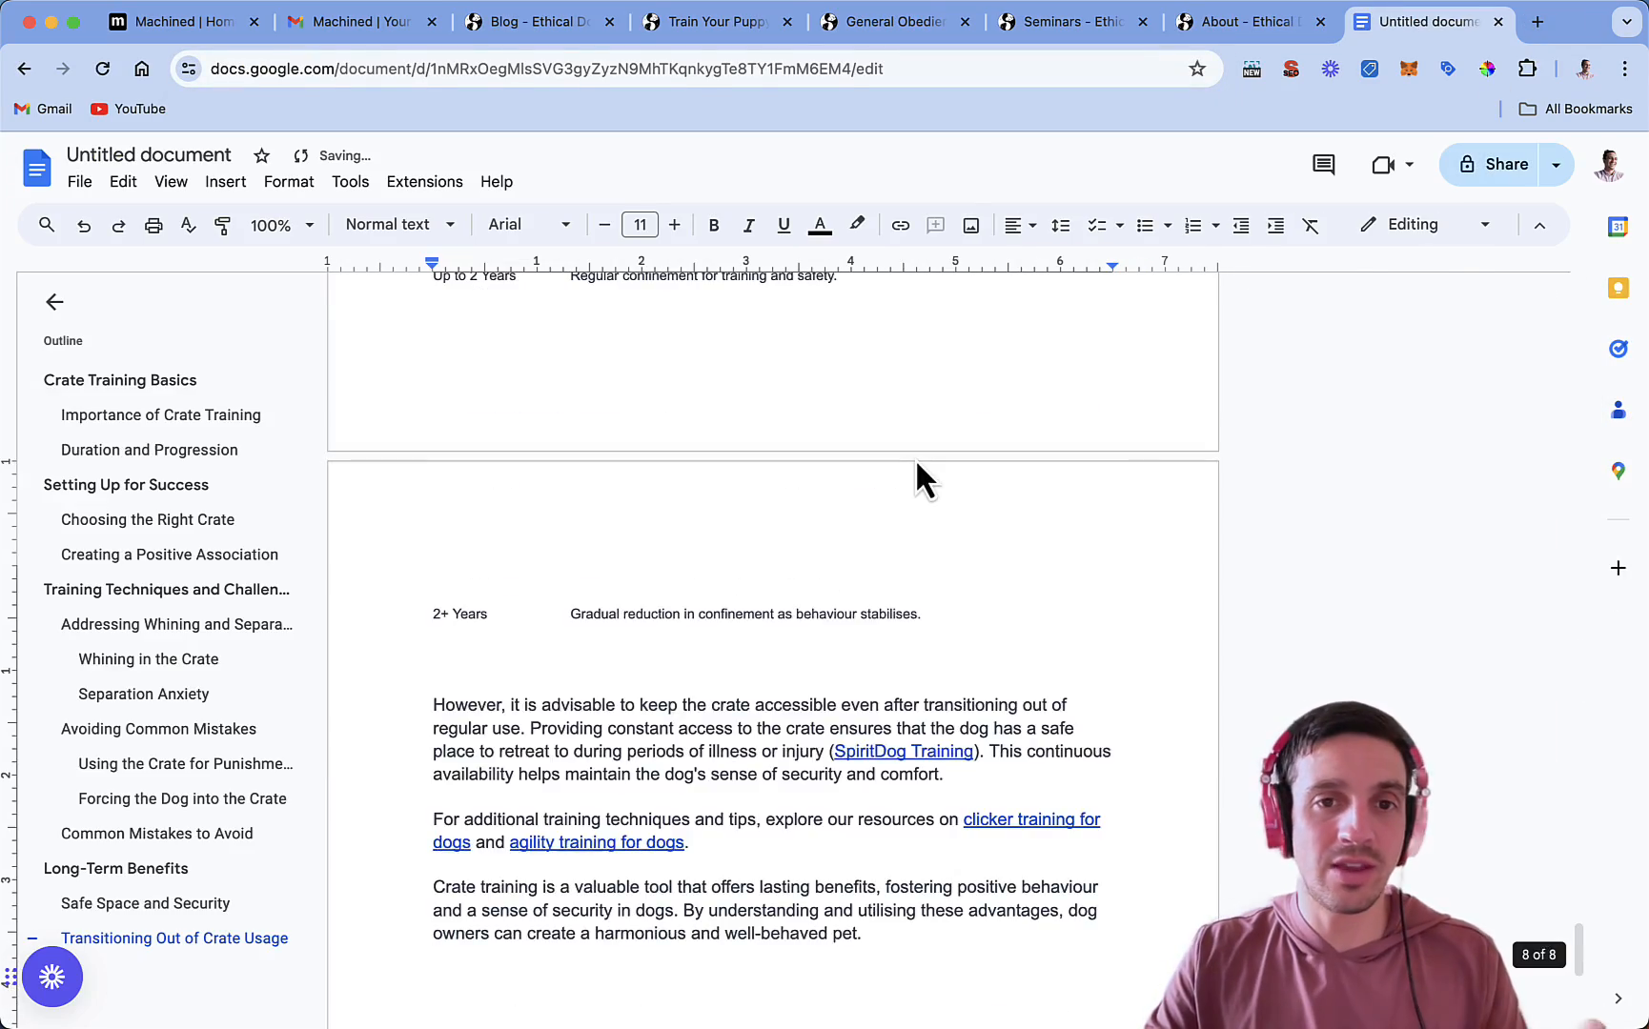
pyautogui.scroll(10, 915, 459)
pyautogui.scroll(10, 915, 459)
pyautogui.scroll(10, 915, 459)
pyautogui.scroll(3, 915, 459)
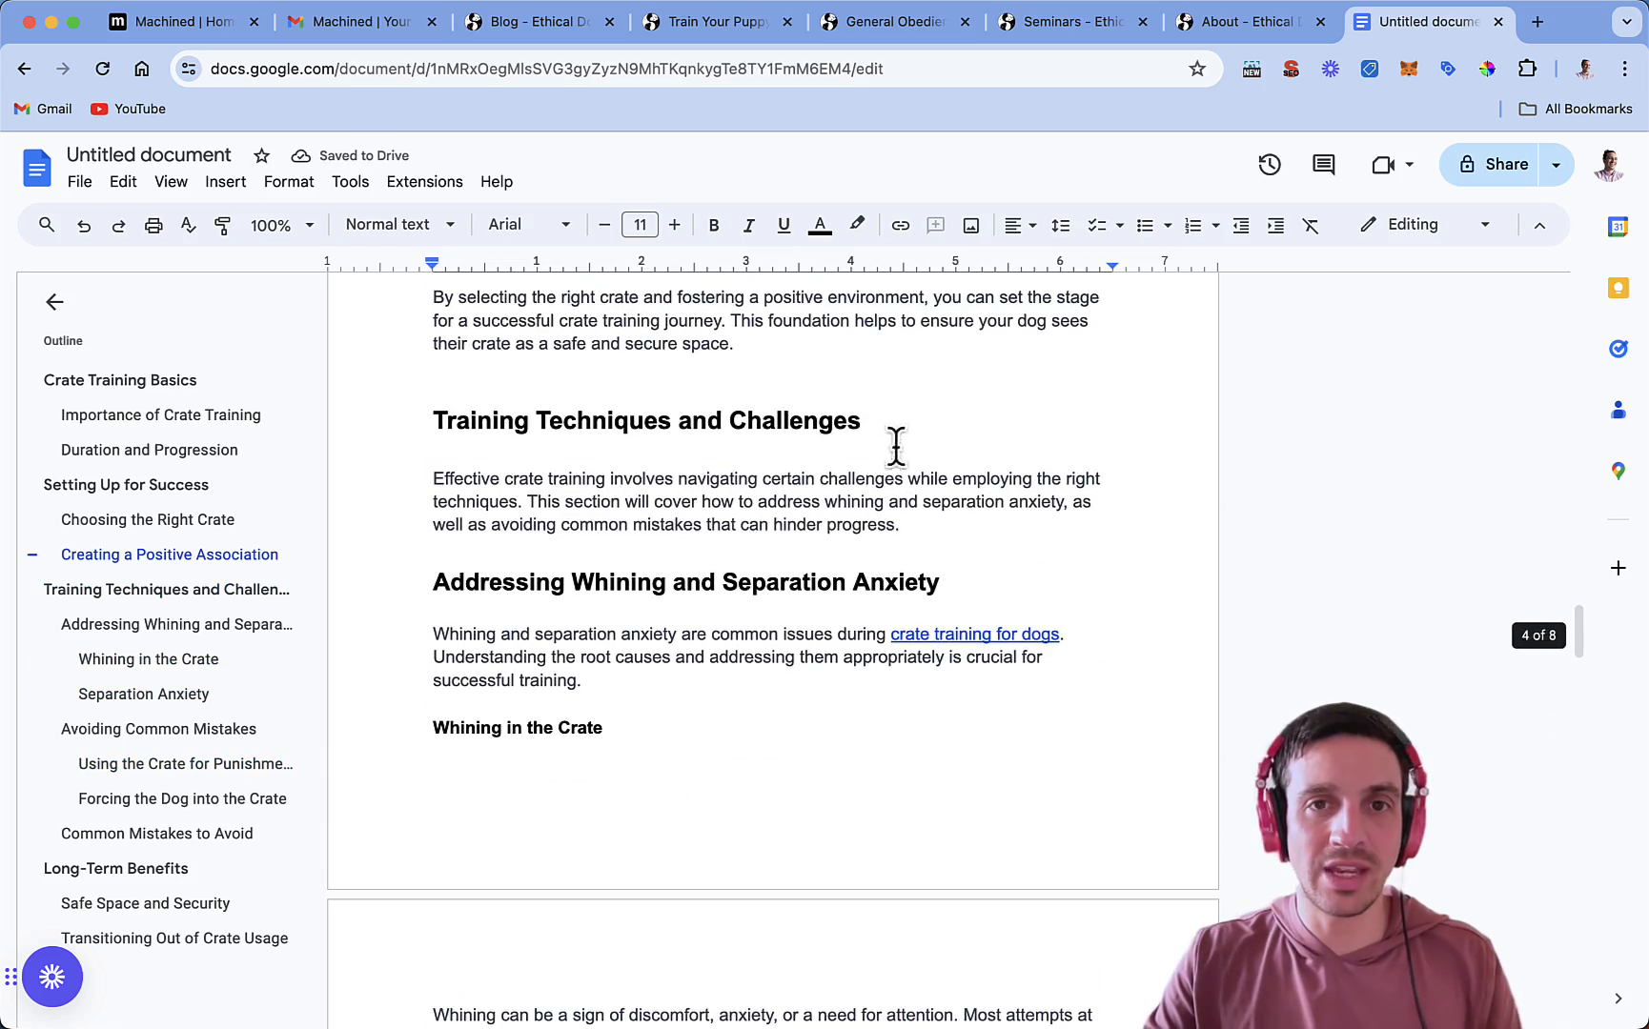
pyautogui.moveTo(861, 441); pyautogui.dragTo(710, 442)
pyautogui.scroll(5, 710, 441)
pyautogui.scroll(8, 697, 435)
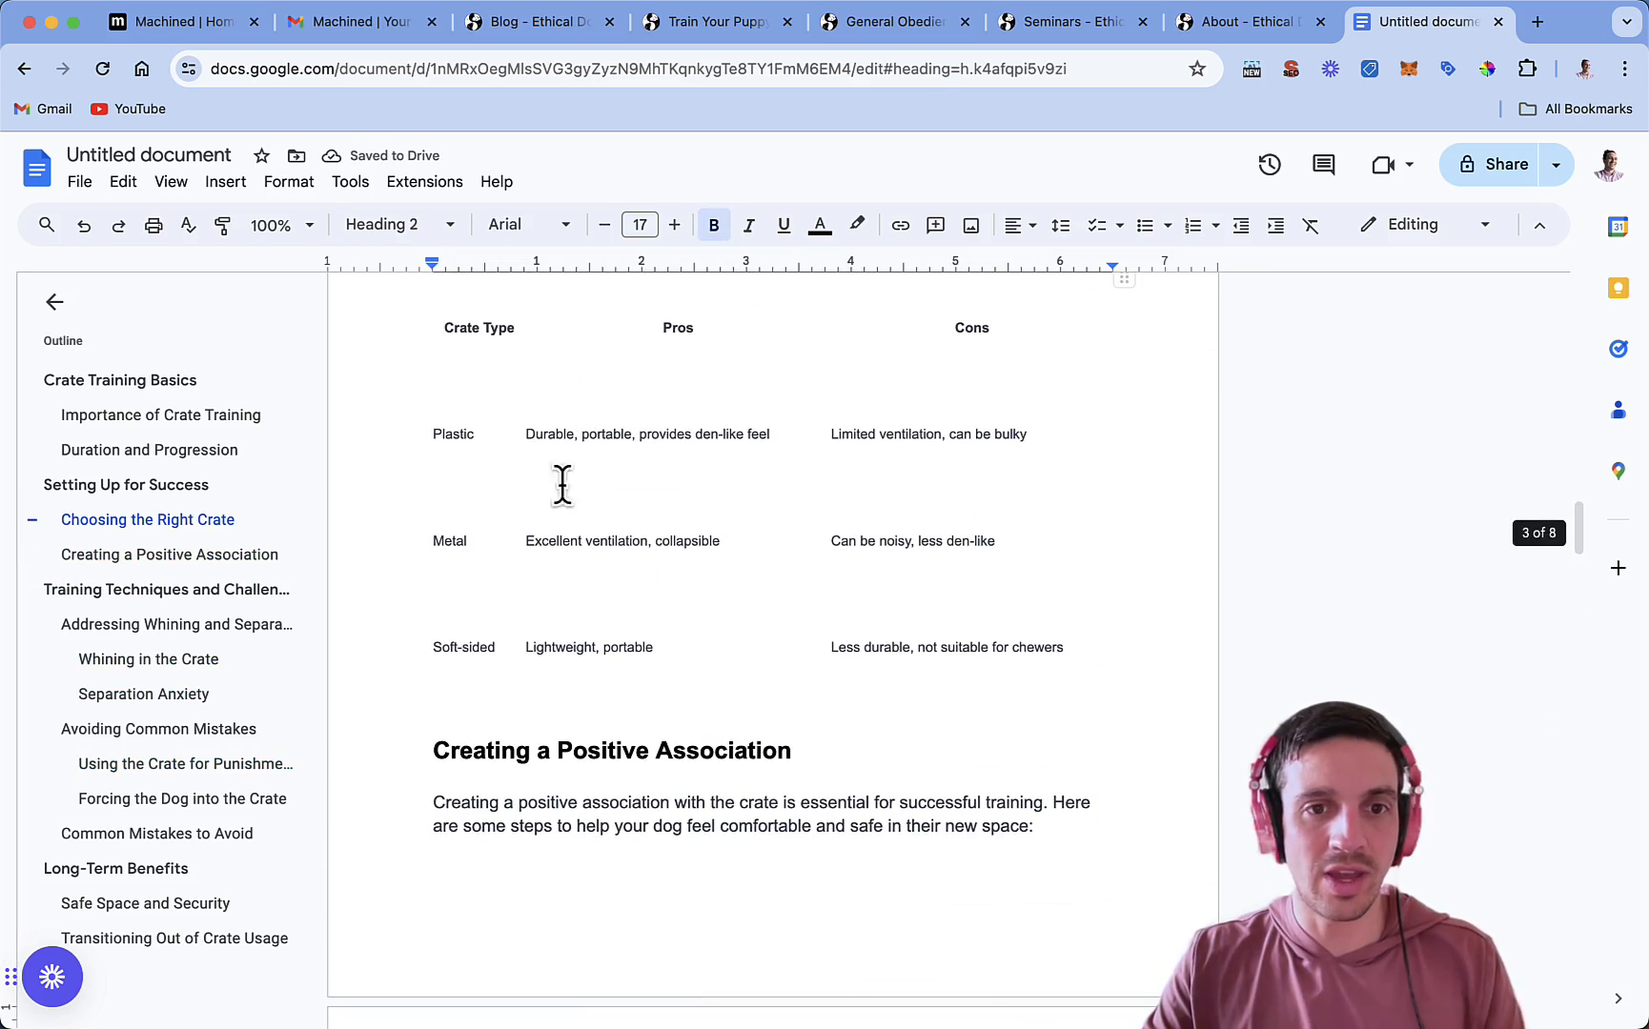
pyautogui.scroll(8, 575, 731)
pyautogui.scroll(8, 541, 605)
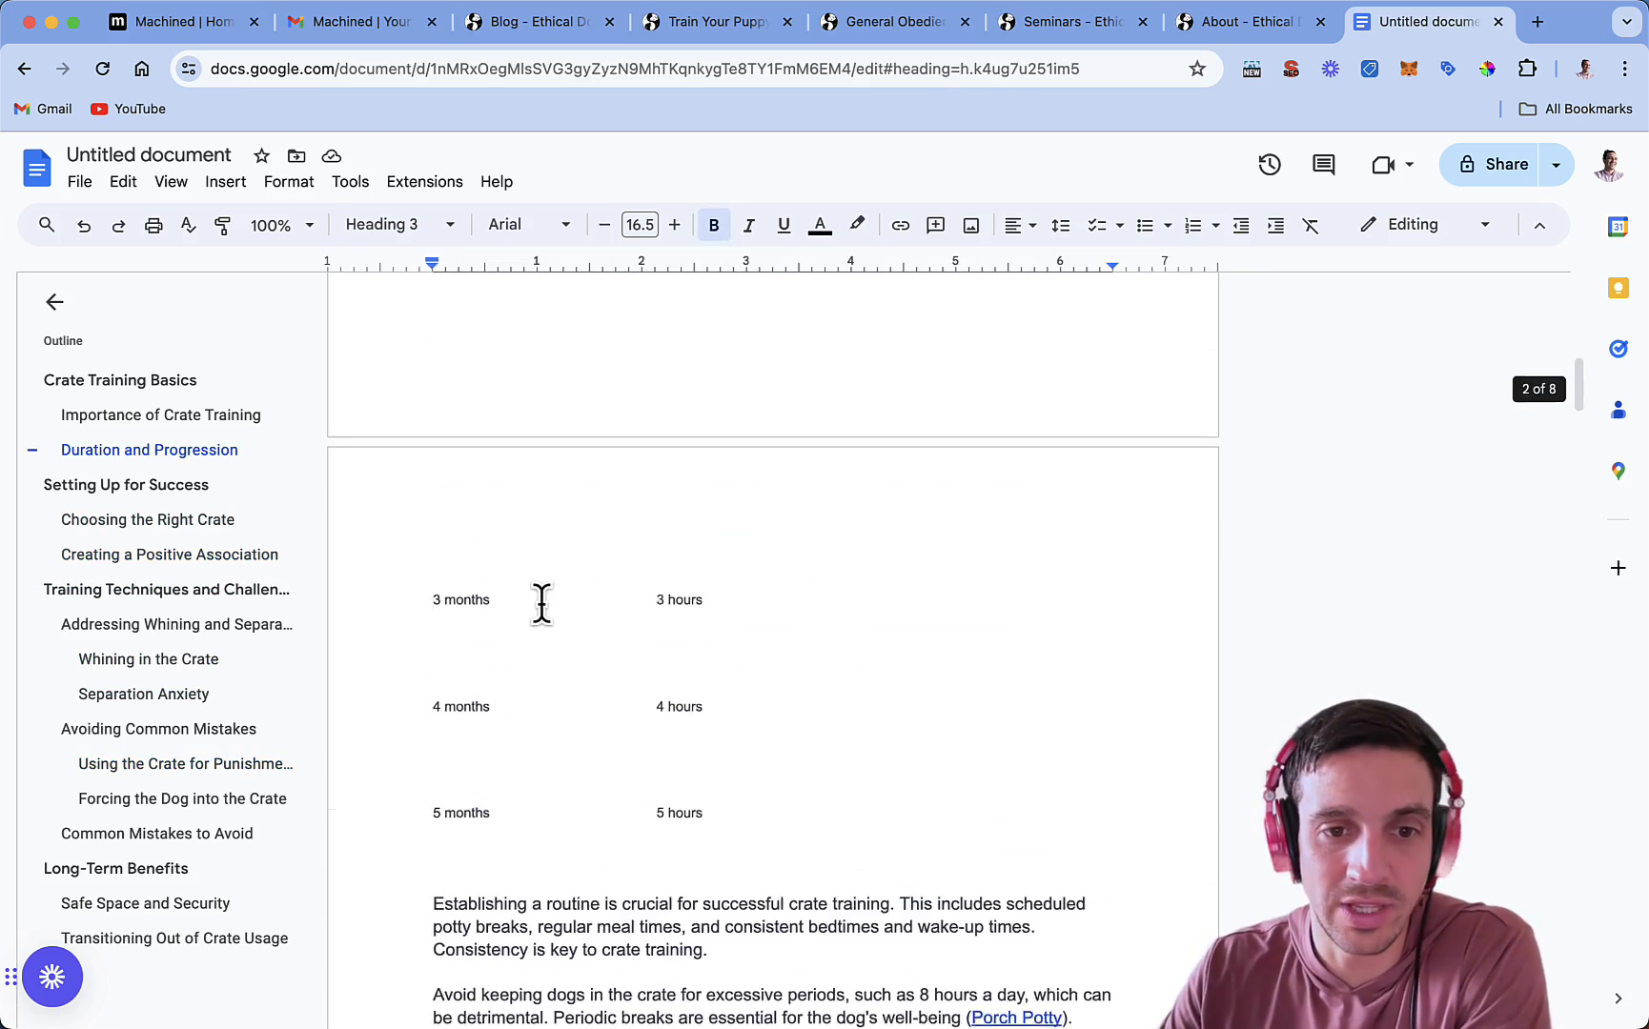
pyautogui.scroll(5, 541, 600)
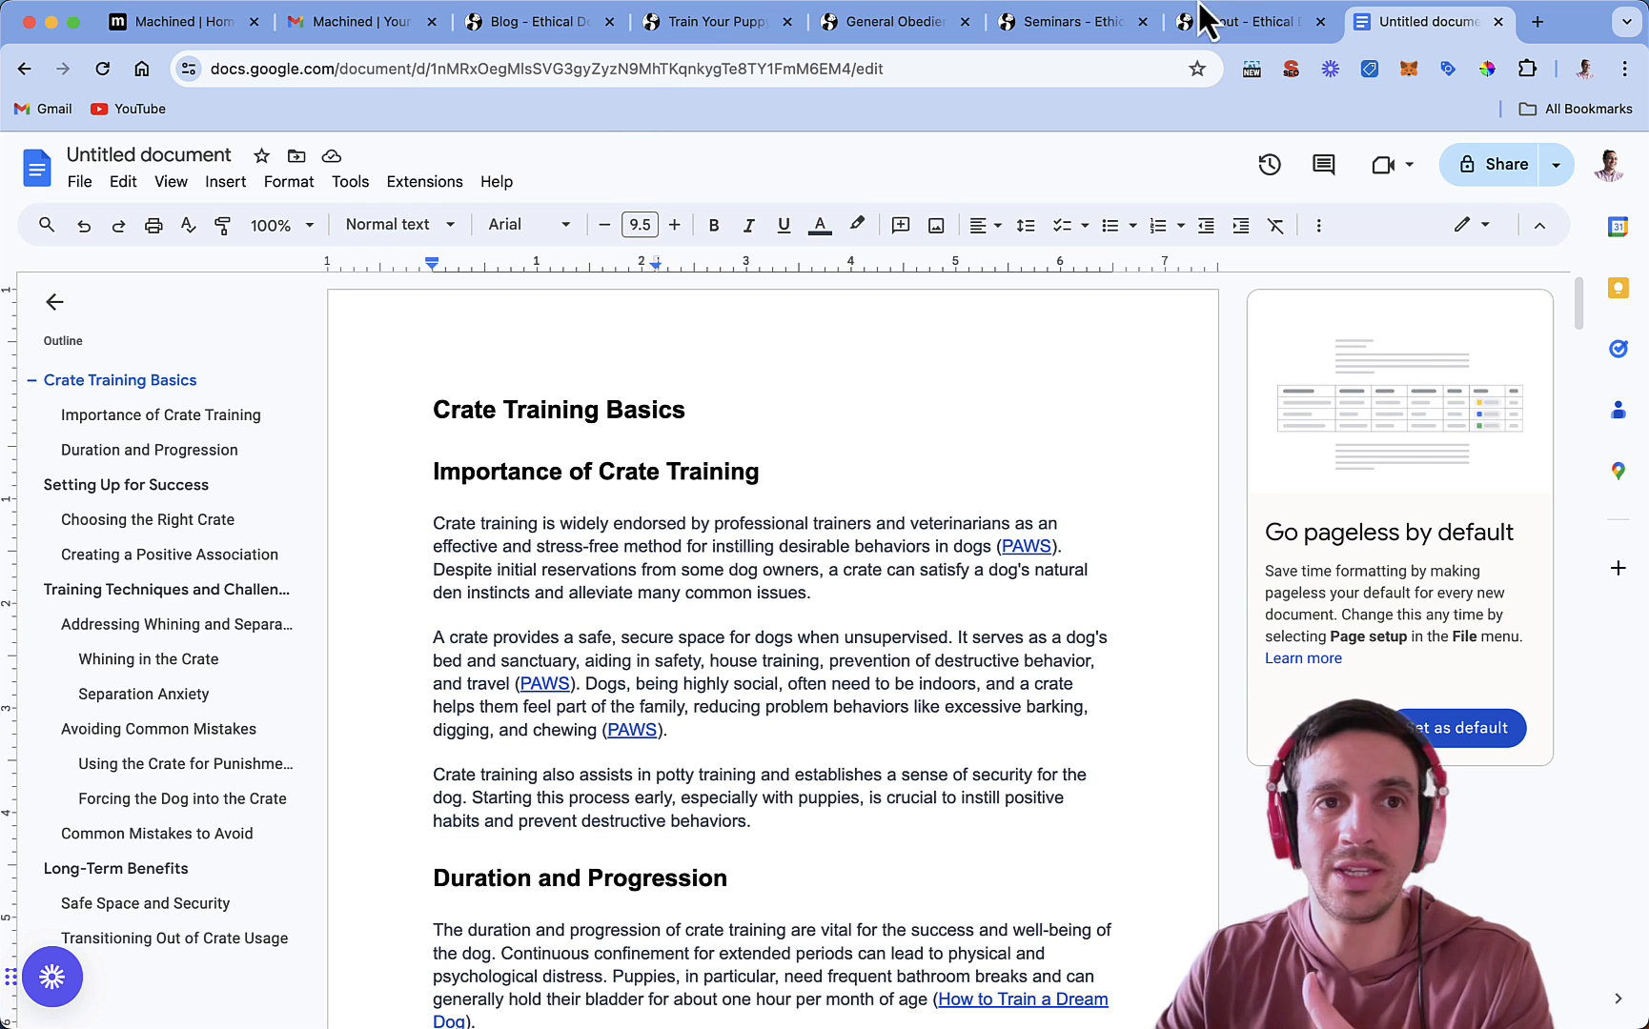
# Generate the DALL-E 3 featured image for the crate training article with alt text 'crate training for dogs'.
pyautogui.click(180, 21)
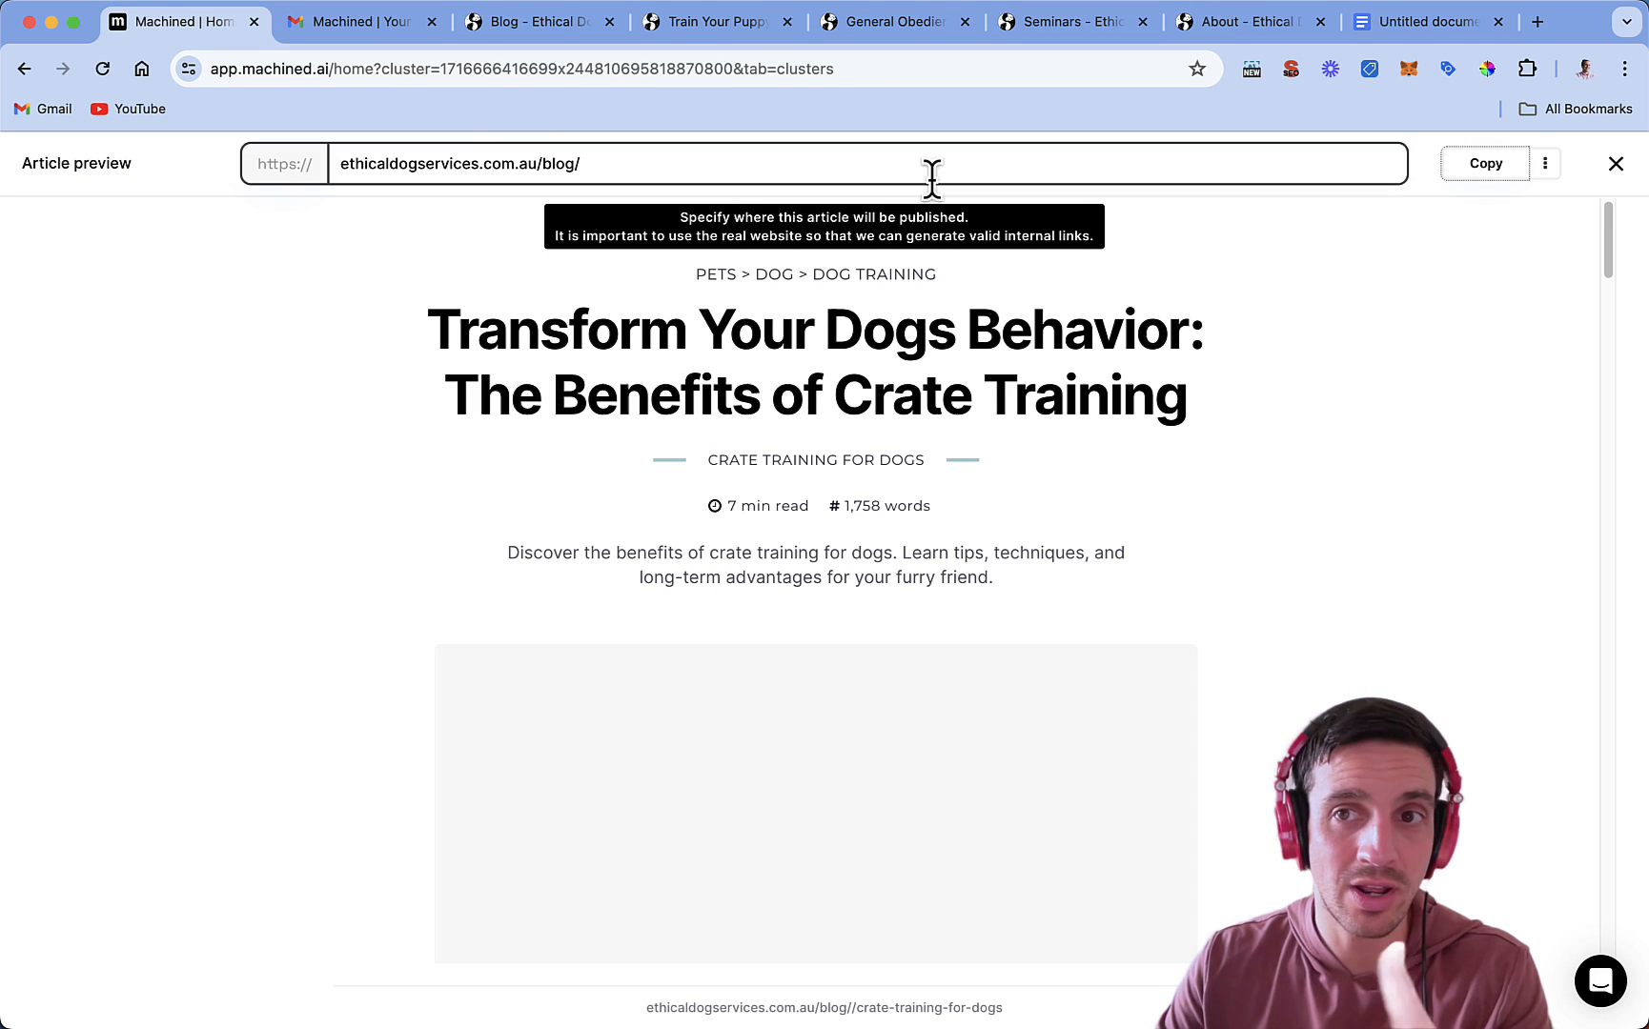
pyautogui.click(1545, 163)
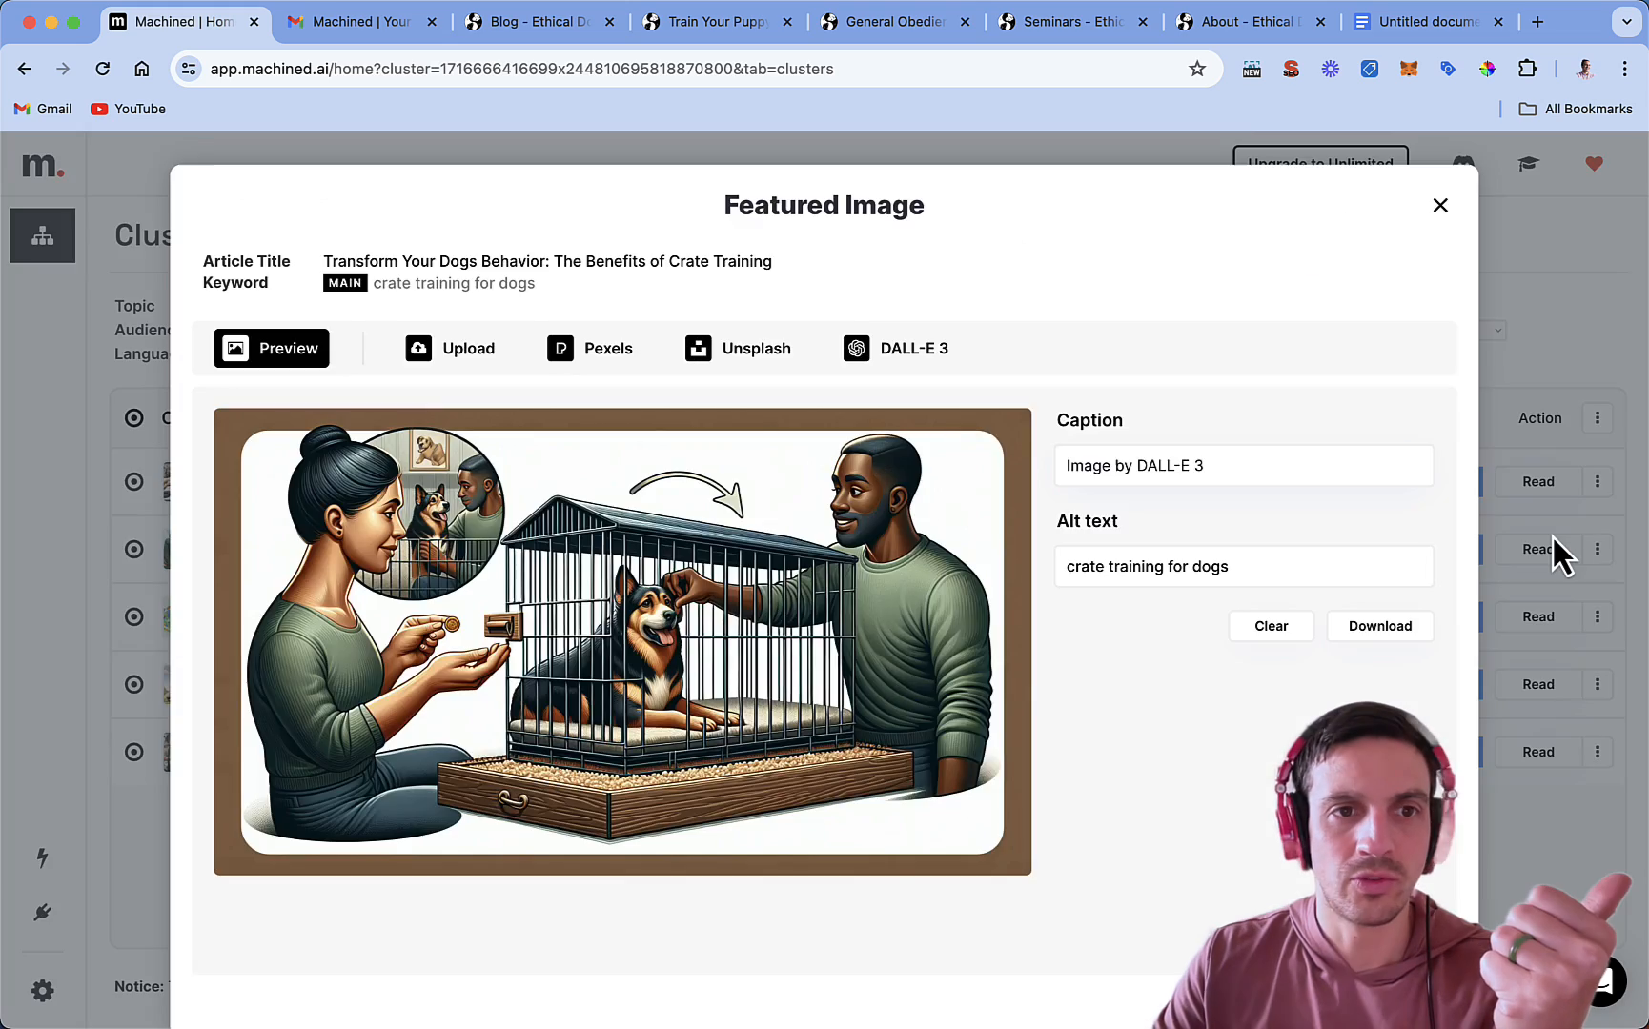
pyautogui.click(1552, 534)
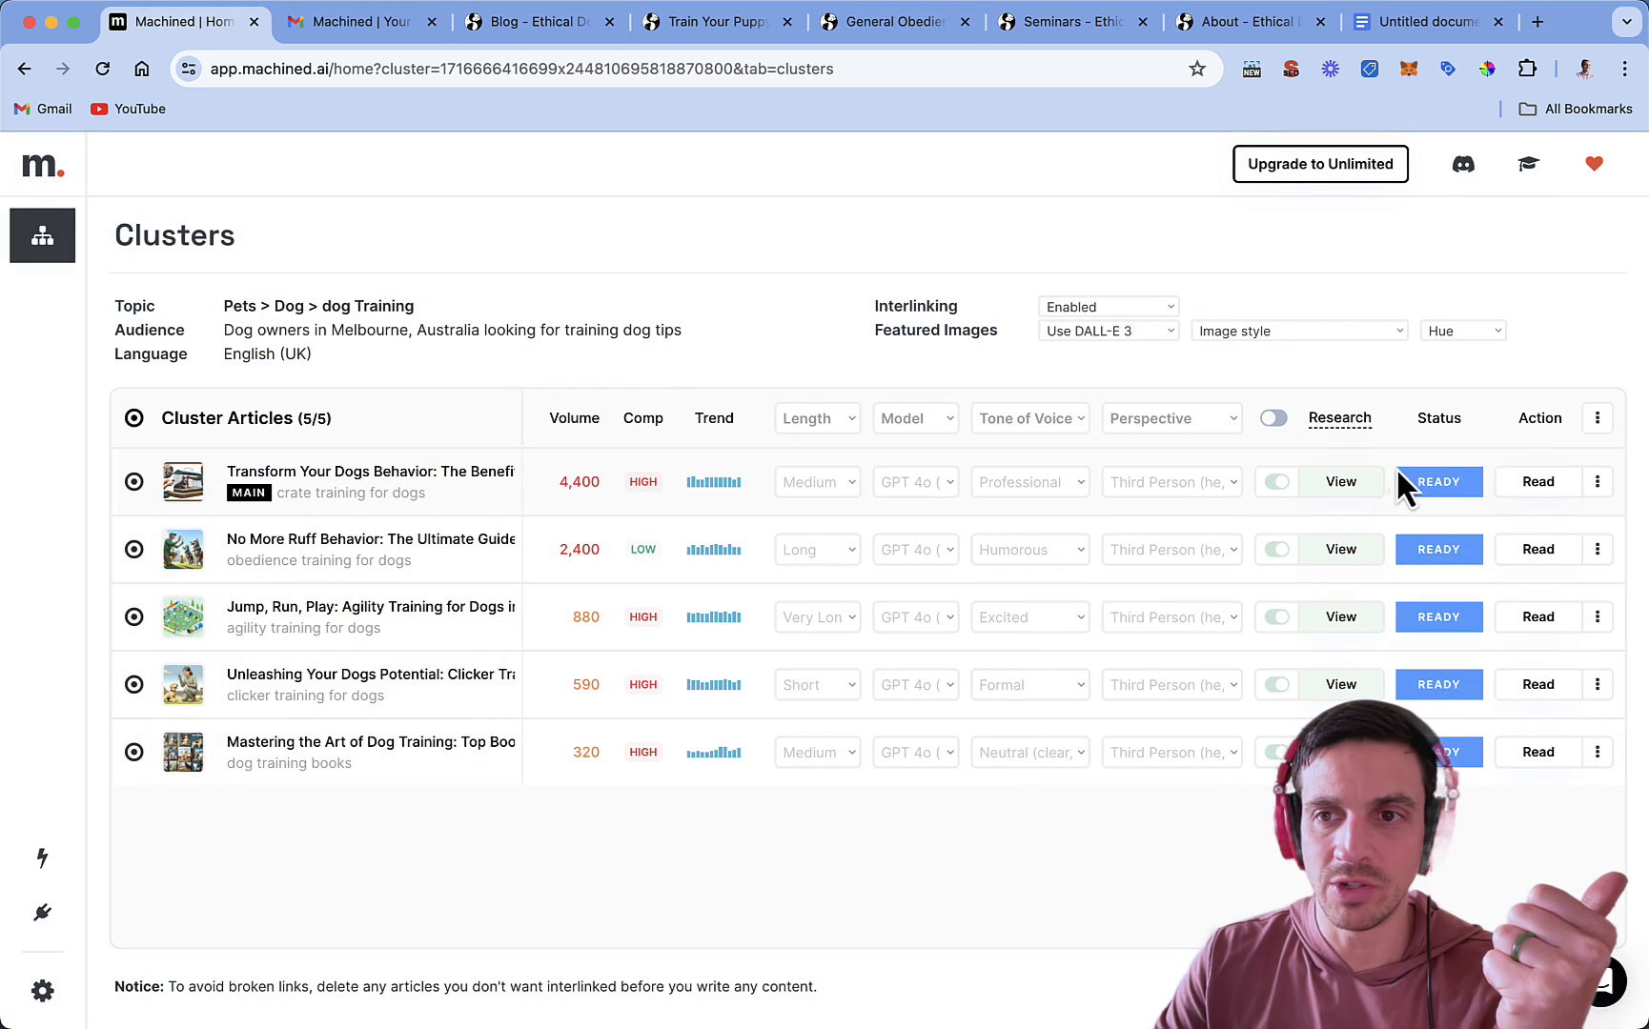
# Download the crate training article's featured image from the preview's download menu.
pyautogui.click(1539, 481)
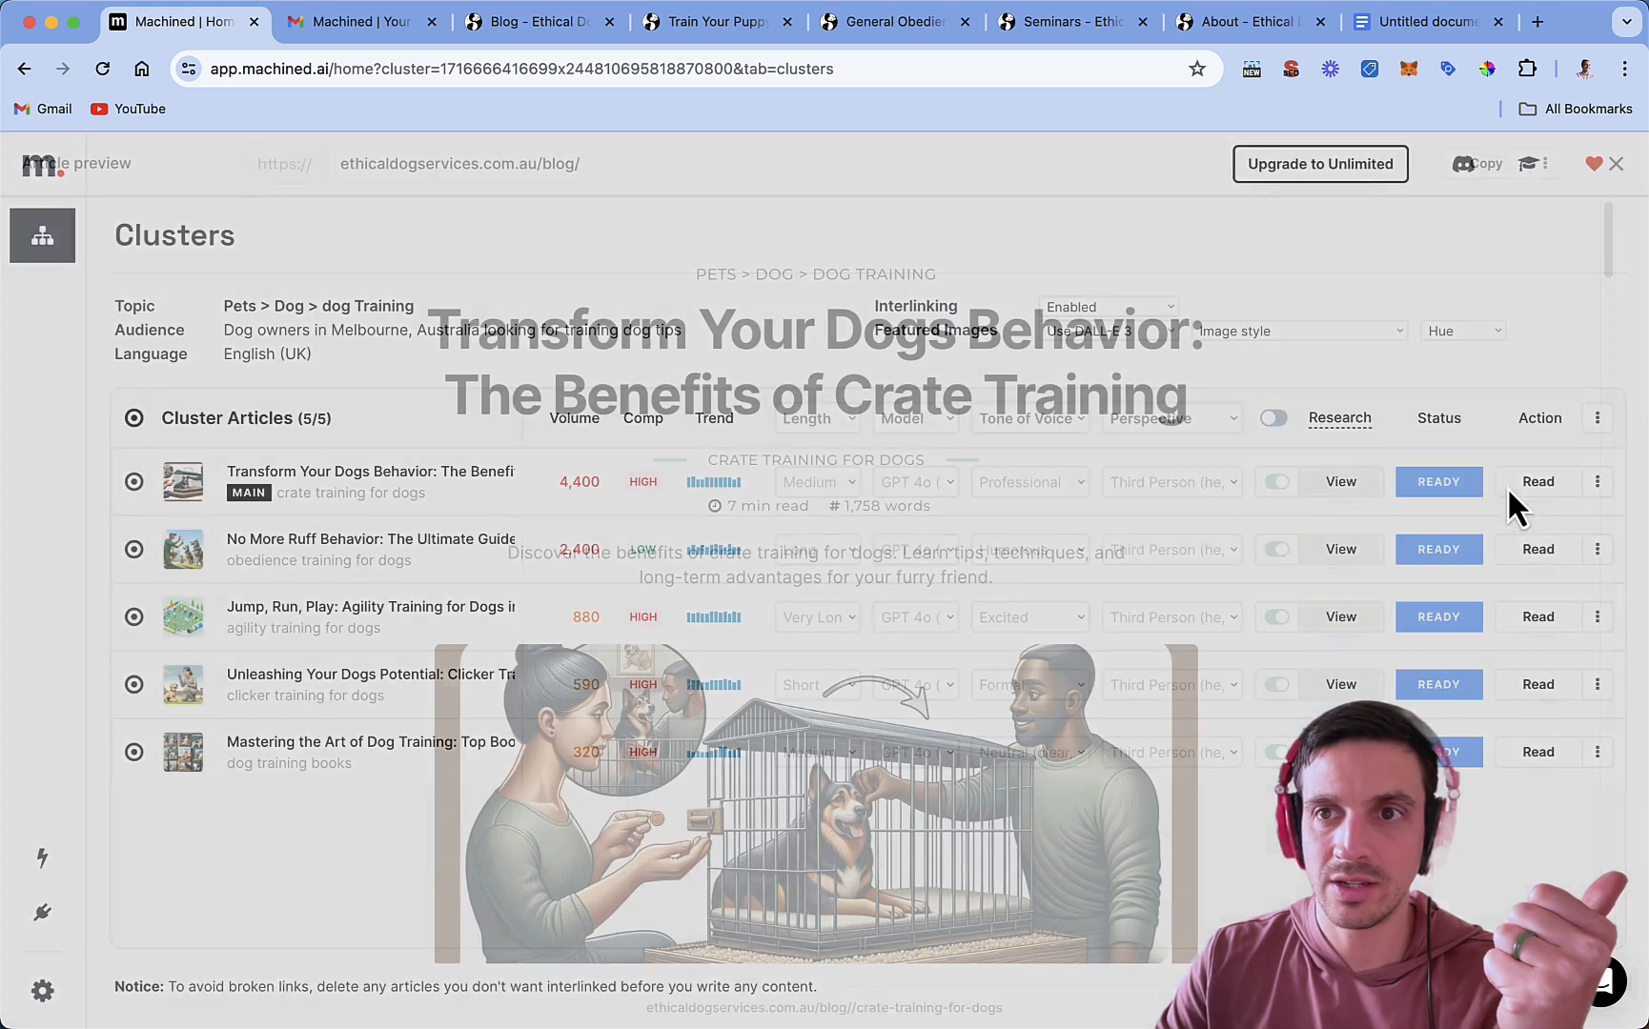
pyautogui.click(1546, 163)
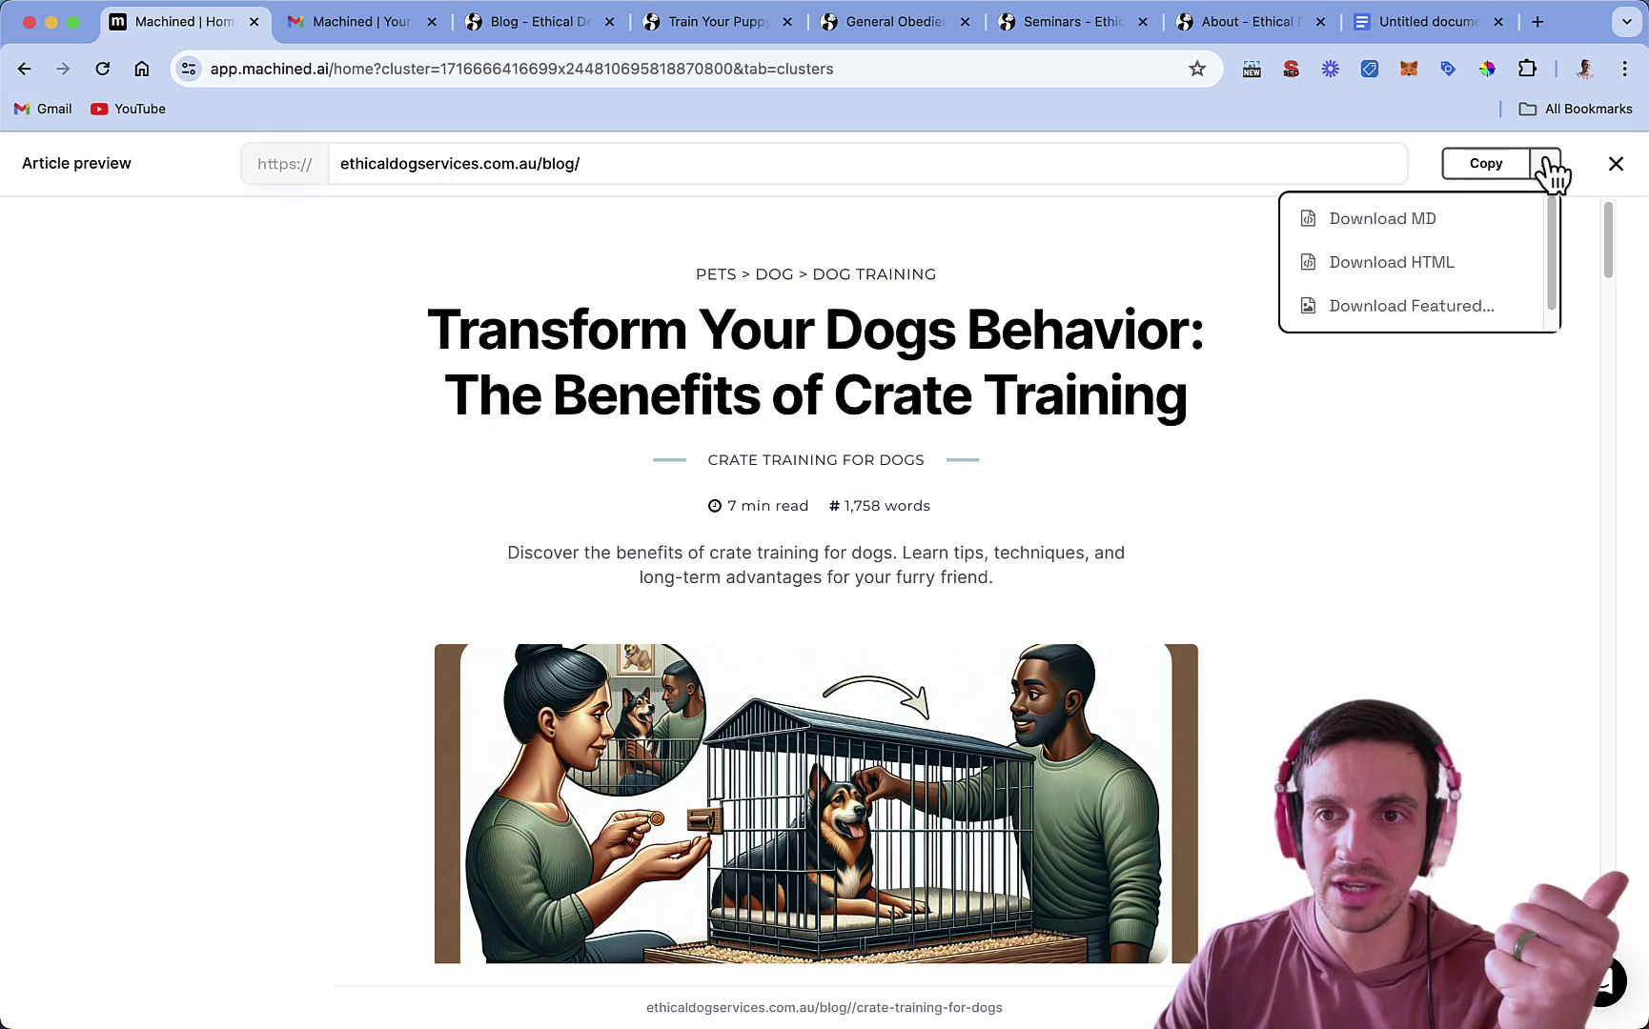
pyautogui.click(1430, 309)
pyautogui.scroll(-3, 1151, 506)
pyautogui.scroll(-2, 1150, 507)
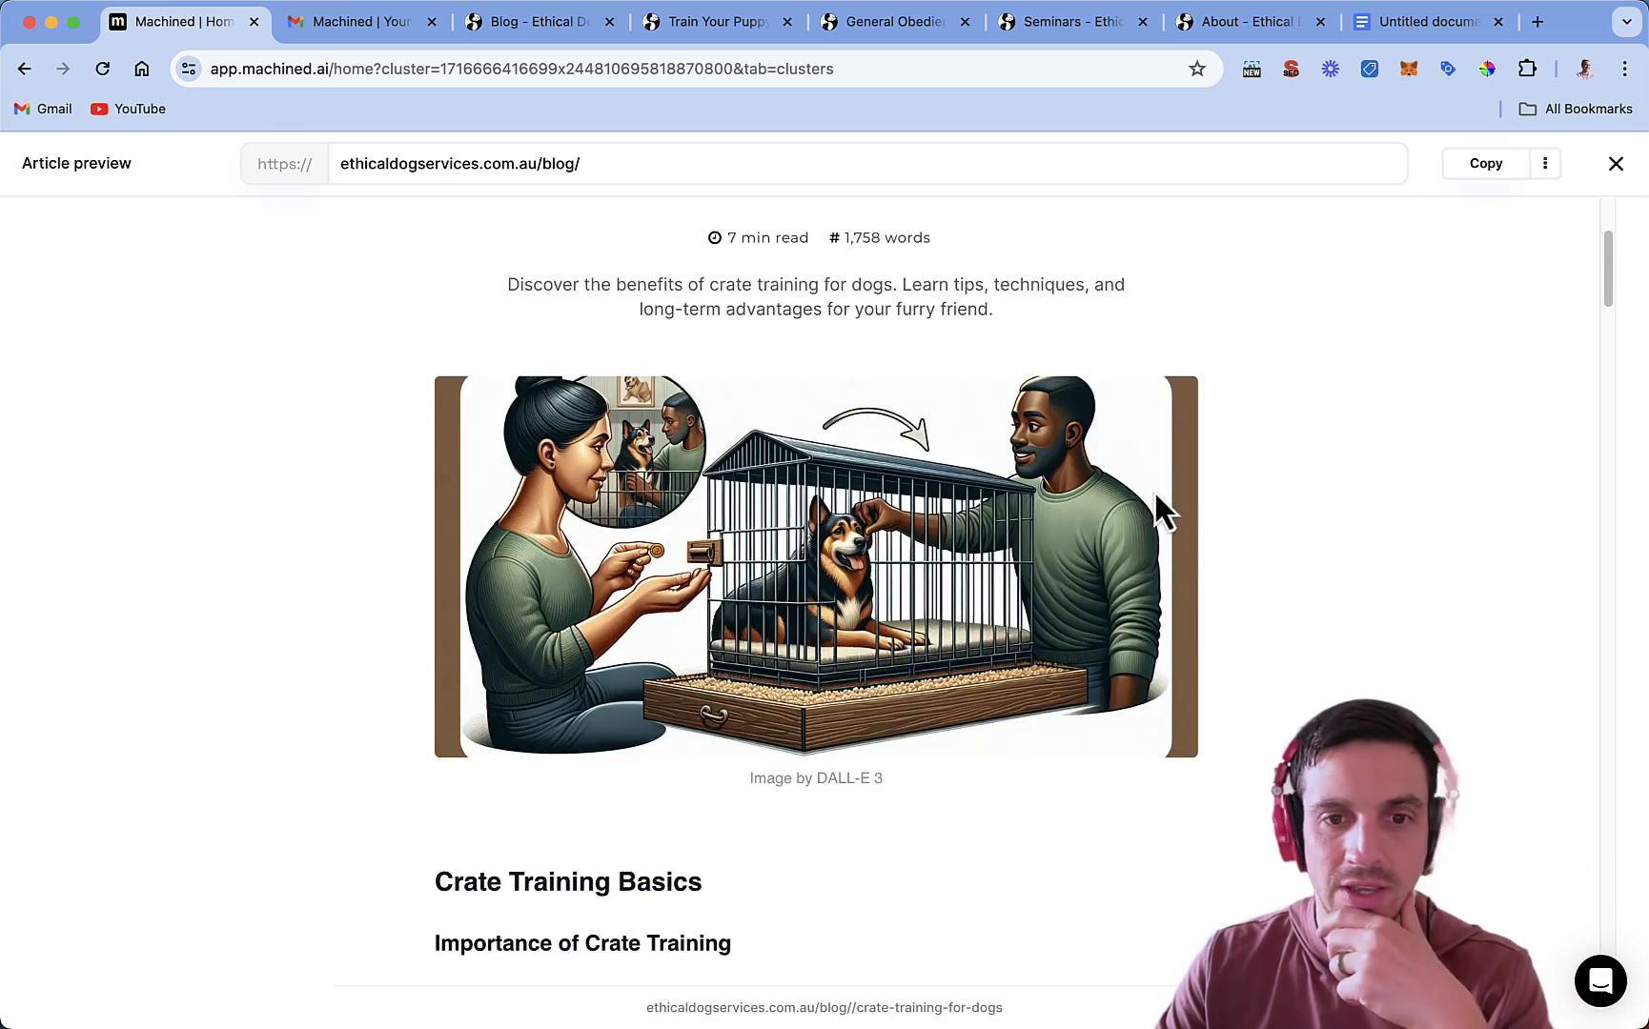
pyautogui.scroll(-10, 1155, 506)
pyautogui.scroll(-10, 1155, 506)
pyautogui.scroll(-10, 1155, 508)
pyautogui.scroll(-10, 1154, 515)
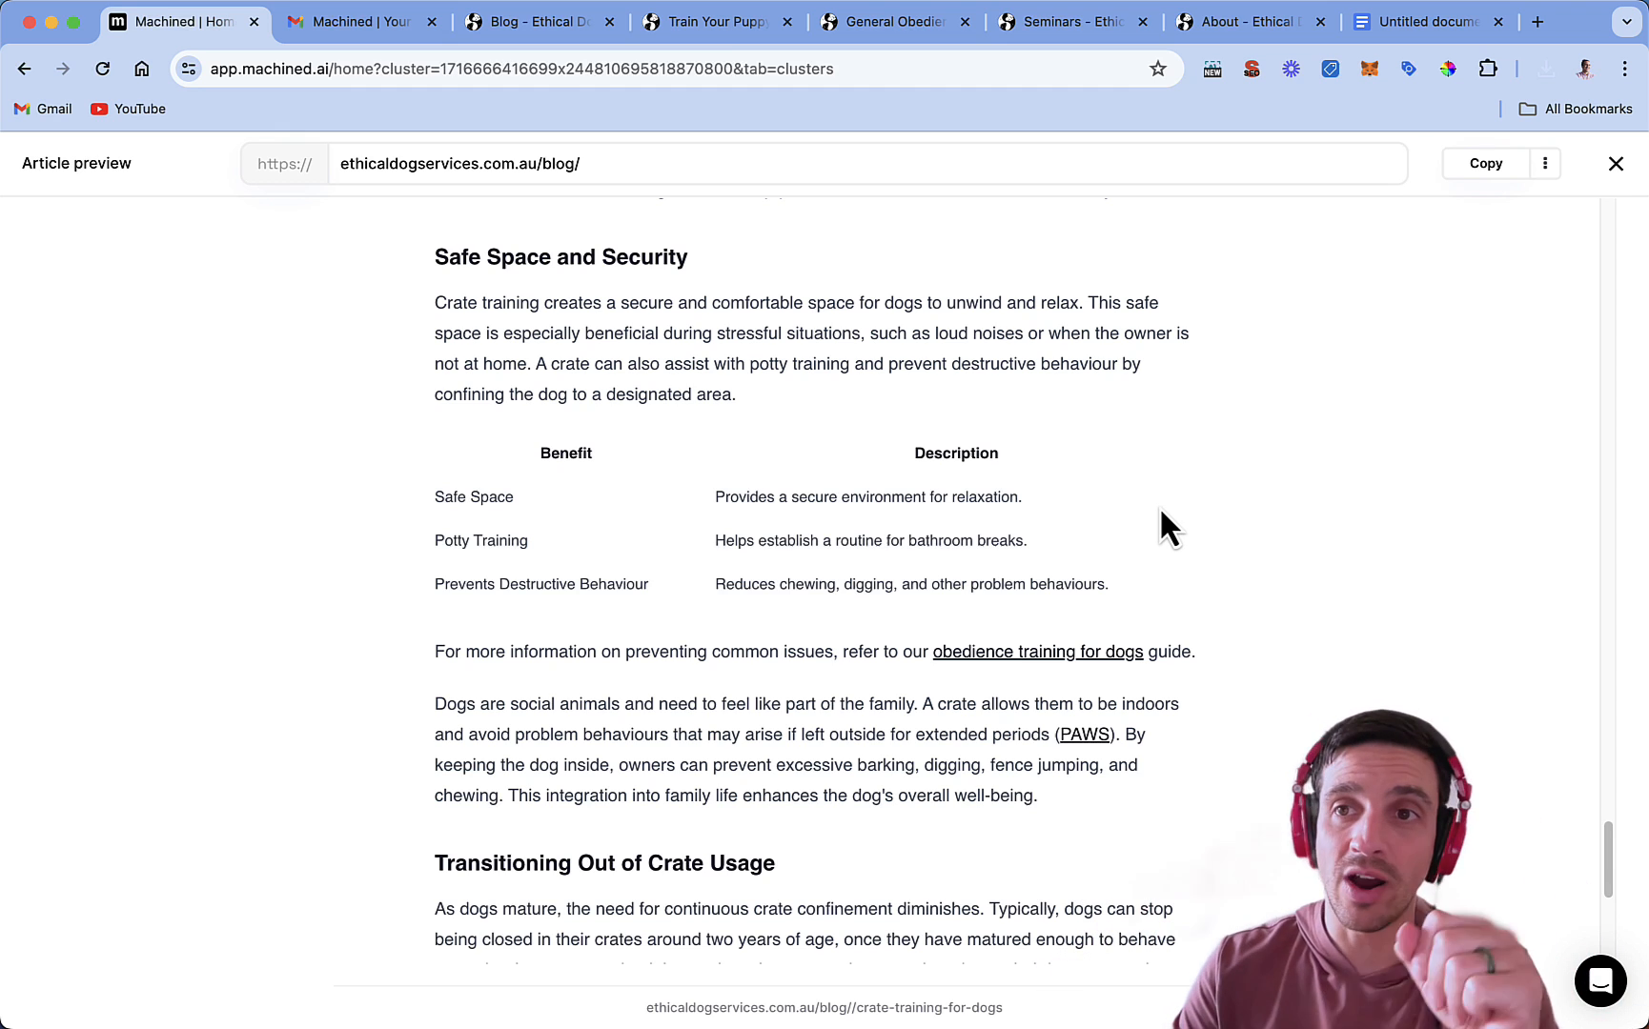
# Close the article preview and switch to the Machined.ai homepage tab.
pyautogui.click(1615, 165)
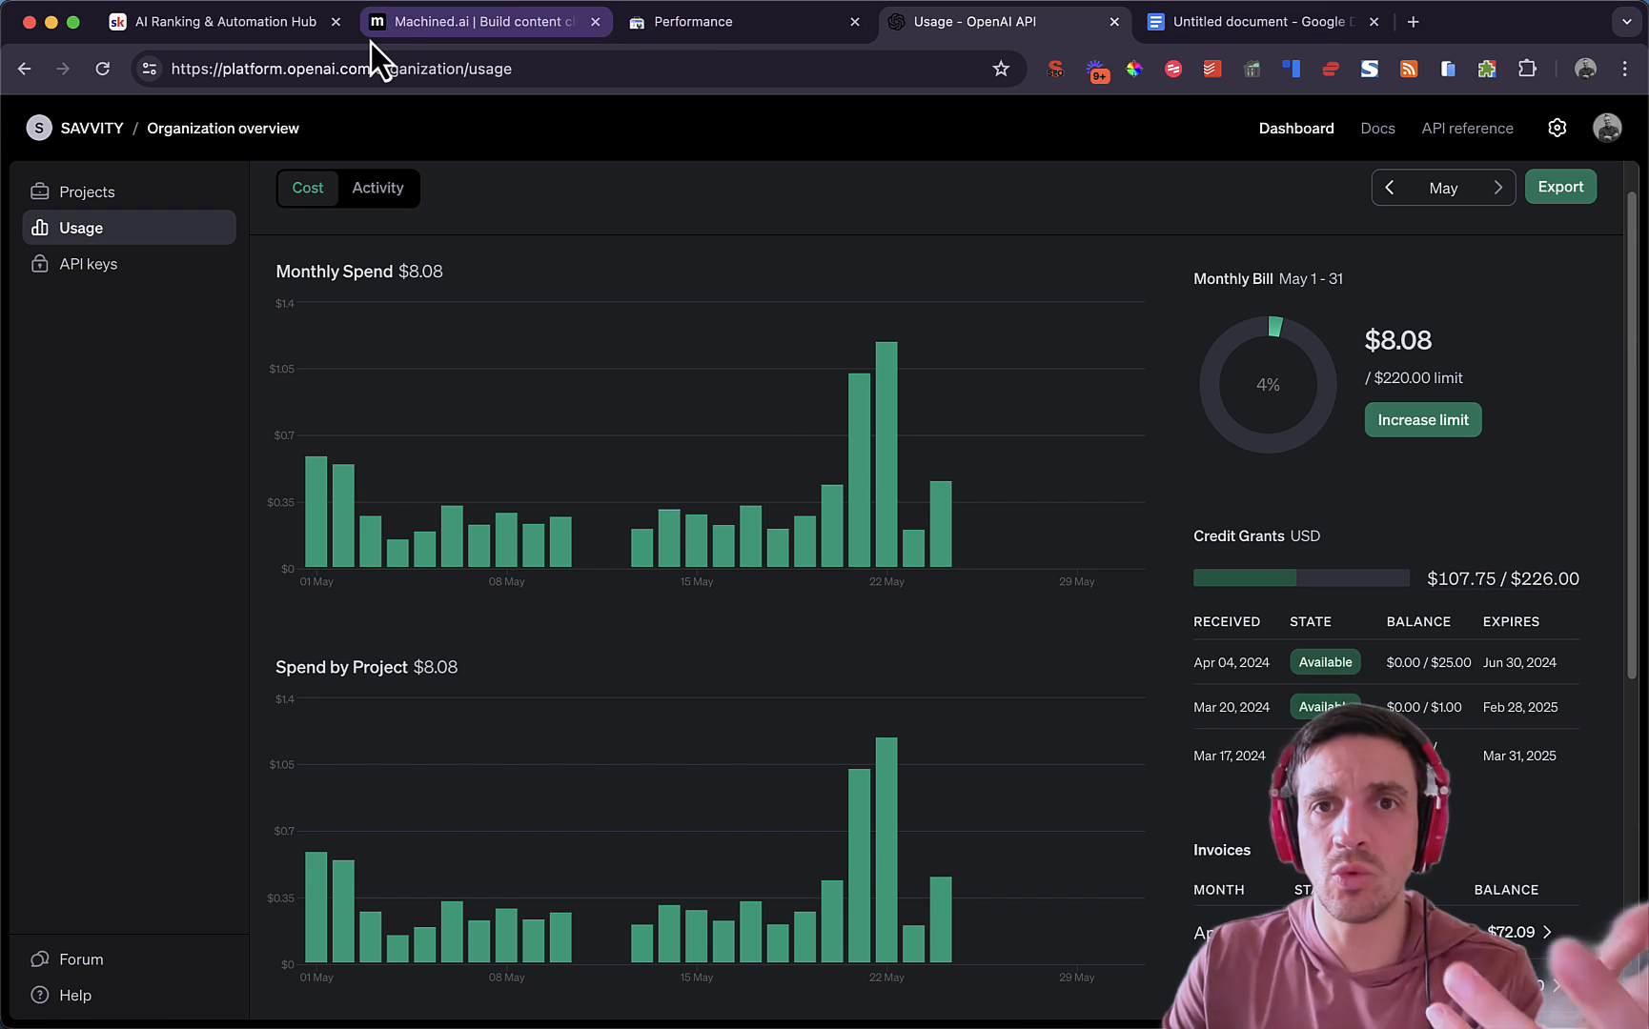
pyautogui.click(468, 21)
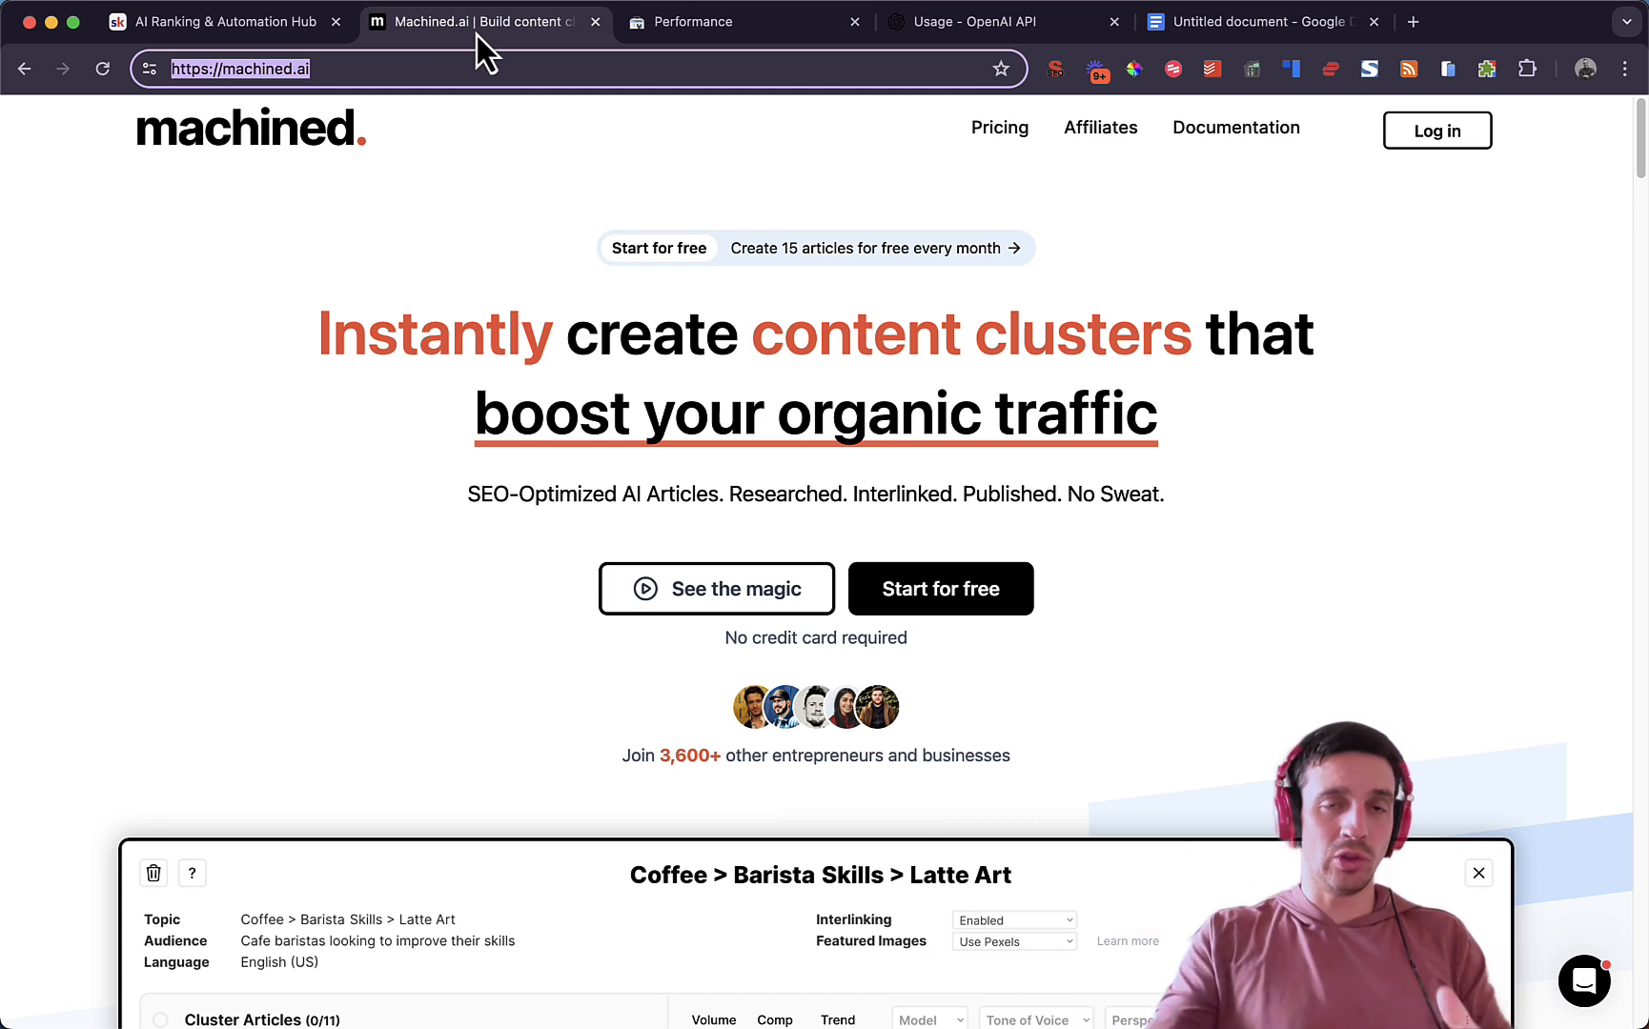